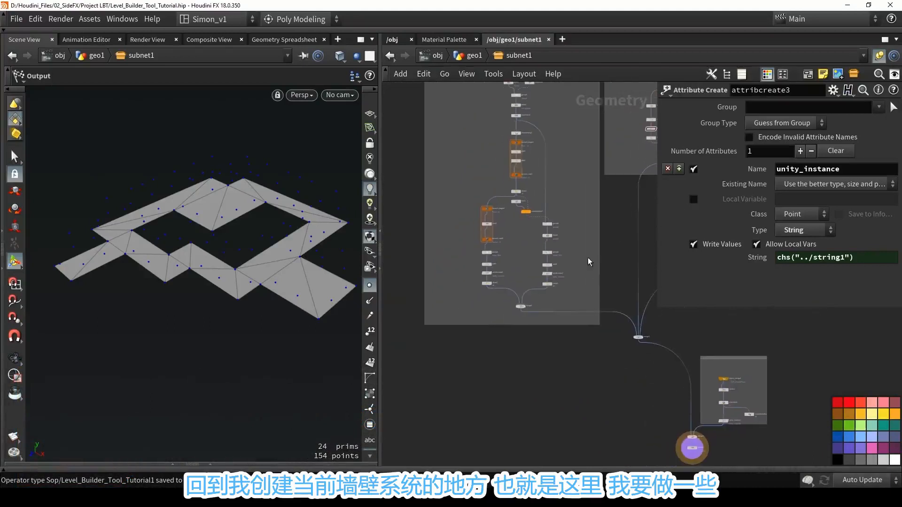
Display the merge1 node's output and examine the wall system's node network around it.
{"action": "scroll", "coordinate": [561, 254], "scroll_direction": "up", "scroll_amount": 2}
{"action": "scroll", "coordinate": [493, 336], "scroll_direction": "up", "scroll_amount": 4}
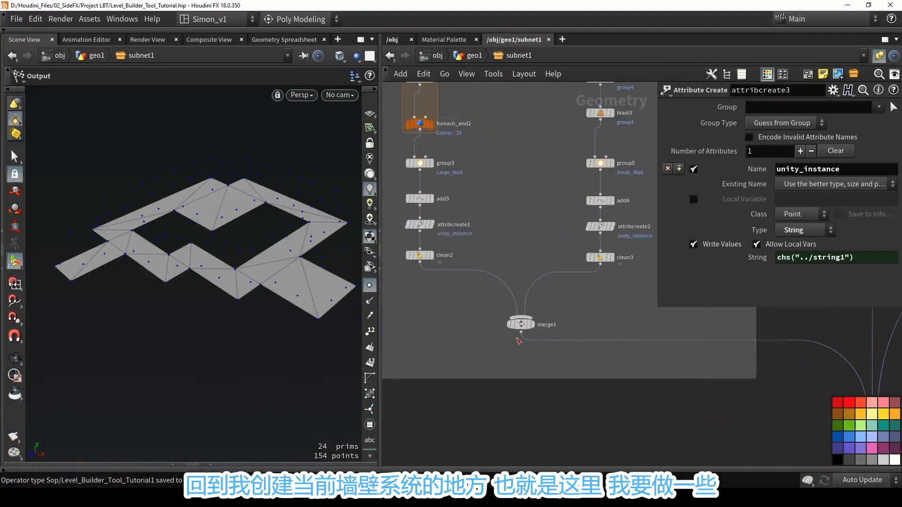
{"action": "left_click", "coordinate": [519, 324]}
{"action": "scroll", "coordinate": [519, 327], "scroll_direction": "down", "scroll_amount": 2}
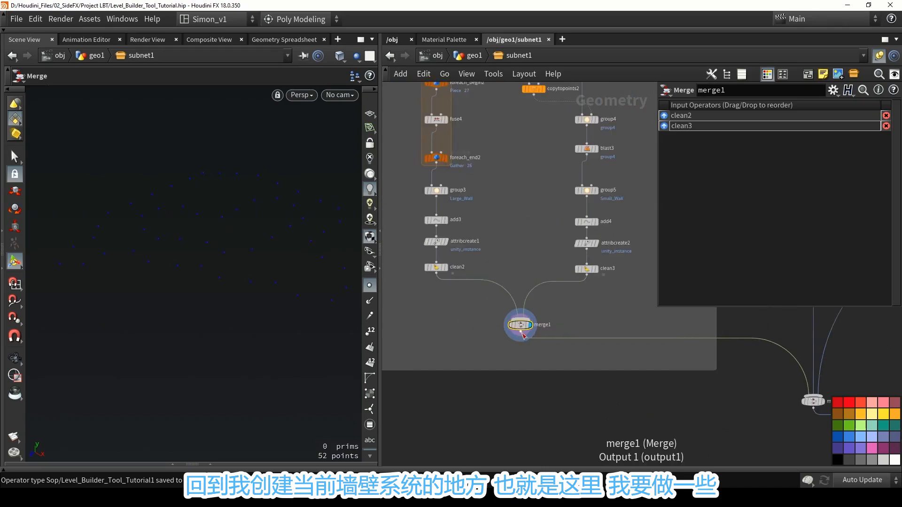
{"action": "middle_click_drag", "start_coordinate": [570, 362], "coordinate": [550, 282]}
{"action": "scroll", "coordinate": [550, 283], "scroll_direction": "down", "scroll_amount": 2}
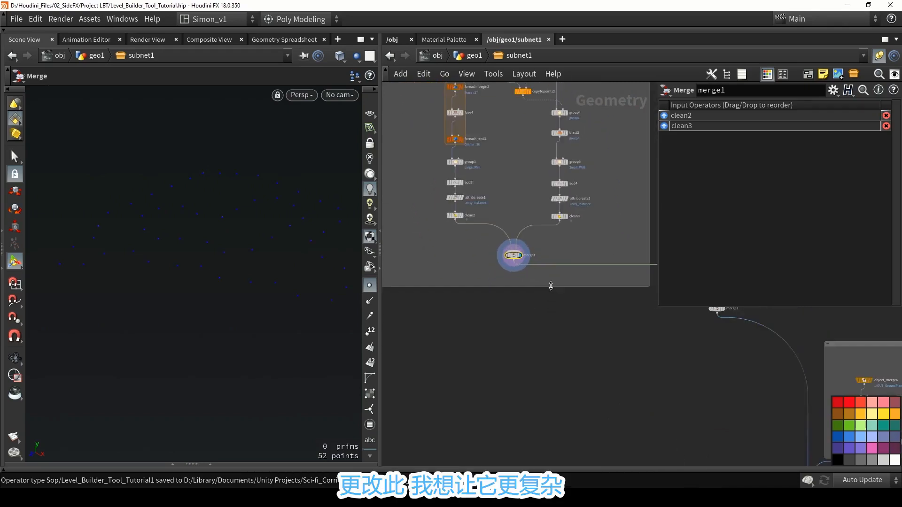
{"action": "left_click_drag", "start_coordinate": [550, 287], "coordinate": [558, 342]}
{"action": "middle_click_drag", "start_coordinate": [554, 302], "coordinate": [526, 259]}
{"action": "scroll", "coordinate": [523, 250], "scroll_direction": "down", "scroll_amount": 2}
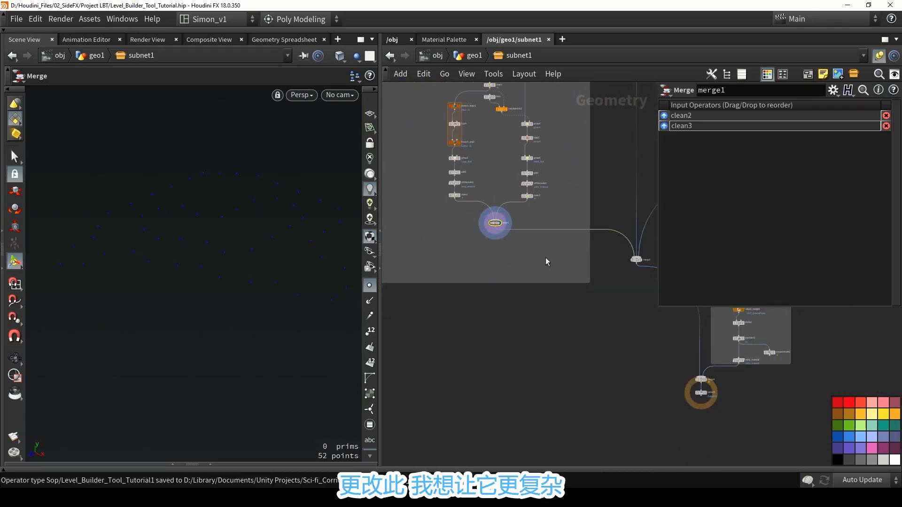
{"action": "scroll", "coordinate": [503, 235], "scroll_direction": "up", "scroll_amount": 1}
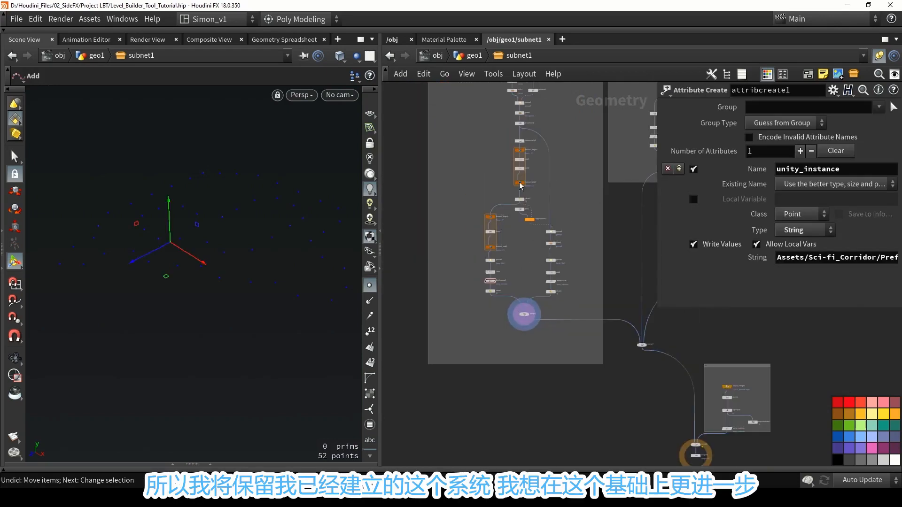
{"action": "middle_click_drag", "start_coordinate": [482, 152], "coordinate": [475, 197]}
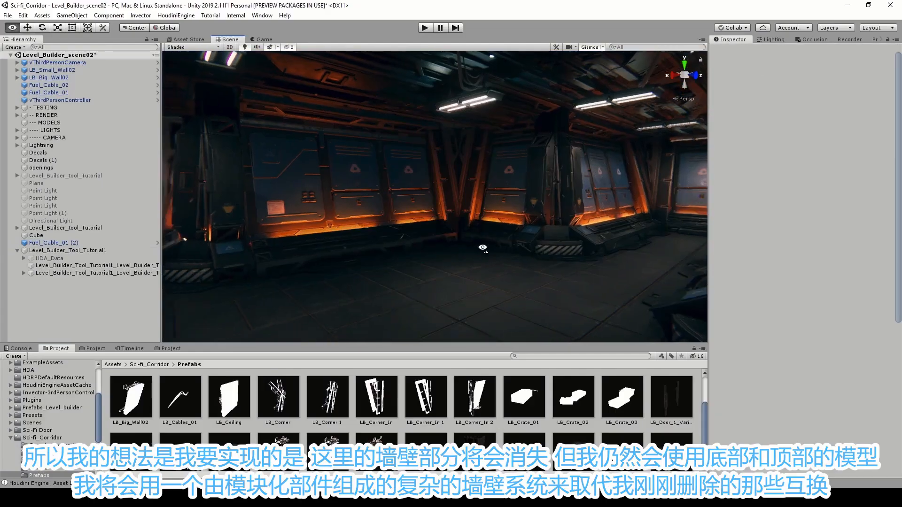
Switch to Unity and deactivate the Sci-fi_Panel_02_low panel of the wall instance in the corridor scene.
{"action": "right_click_drag", "start_coordinate": [455, 247], "coordinate": [442, 175]}
{"action": "left_click", "coordinate": [441, 176]}
{"action": "left_click", "coordinate": [440, 180]}
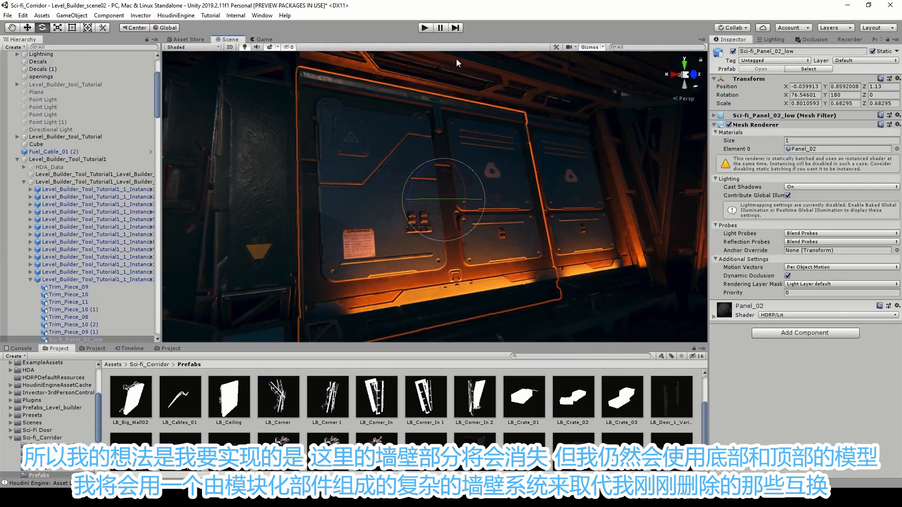
{"action": "left_click", "coordinate": [733, 51]}
{"action": "right_click_drag", "start_coordinate": [620, 125], "coordinate": [605, 133]}
{"action": "key", "text": "s"}
{"action": "right_click_drag", "start_coordinate": [450, 104], "coordinate": [446, 106]}
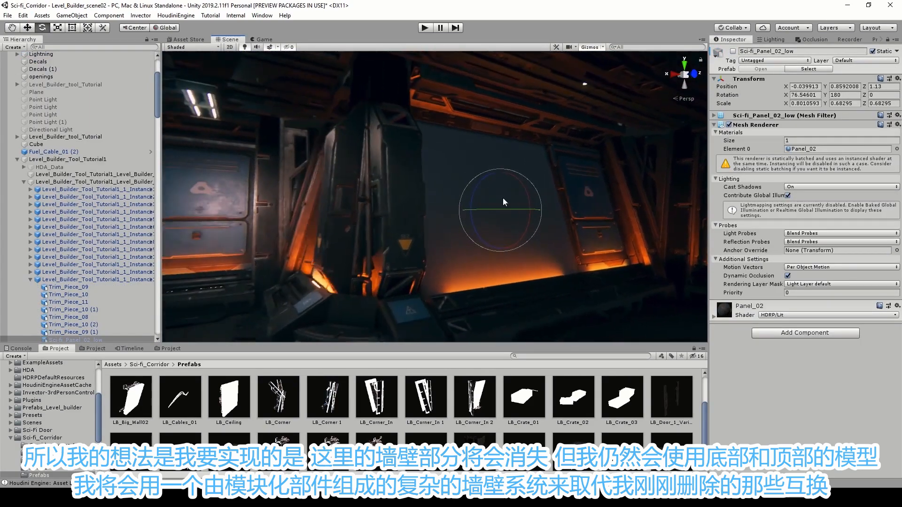
Select the wall instance without its panel and examine its top and bottom trim pieces.
{"action": "left_click", "coordinate": [553, 295]}
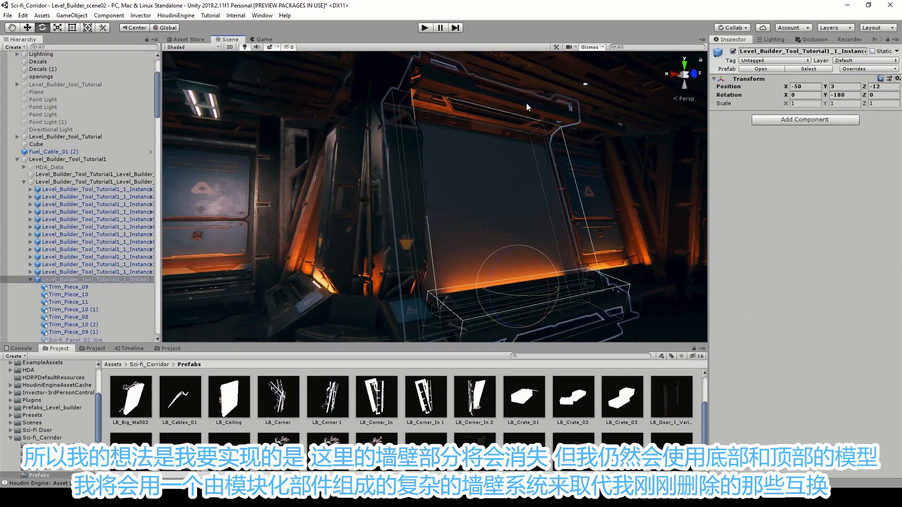
{"action": "key", "text": "w"}
{"action": "mouse_move", "coordinate": [402, 112]}
{"action": "right_mouse_down"}
{"action": "mouse_move", "coordinate": [479, 111]}
{"action": "mouse_move", "coordinate": [400, 111]}
{"action": "right_mouse_up"}
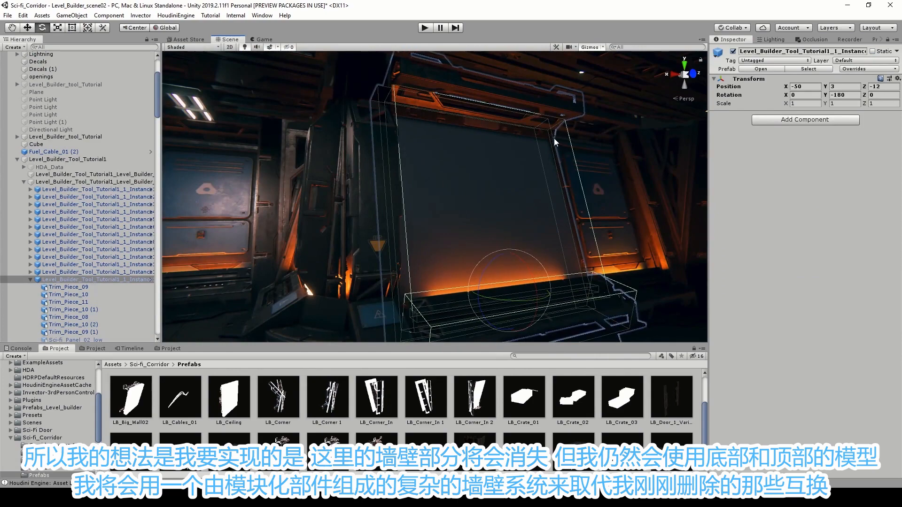
{"action": "right_click_drag", "start_coordinate": [571, 302], "coordinate": [541, 202]}
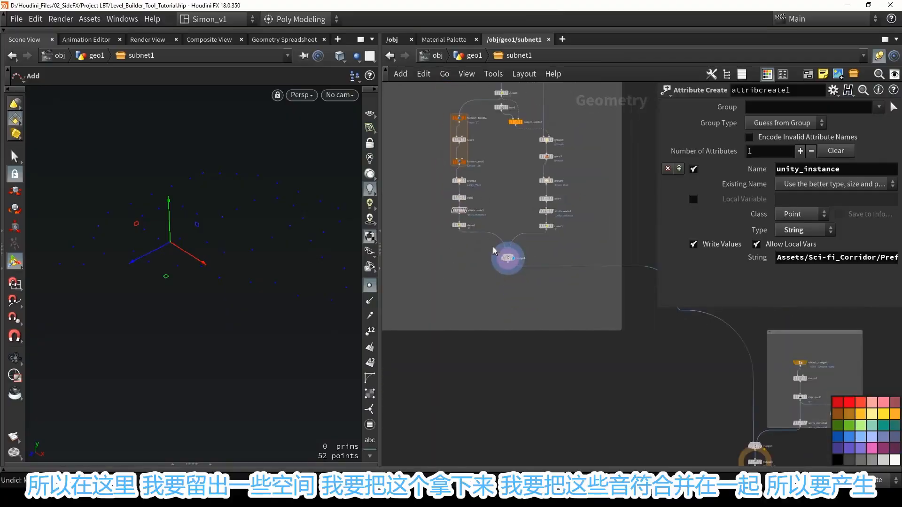
Switch to Houdini and move the add, attribcreate, clean and merge1 nodes down to free space below group3 and group5.
{"action": "scroll", "coordinate": [493, 250], "scroll_direction": "down", "scroll_amount": 2}
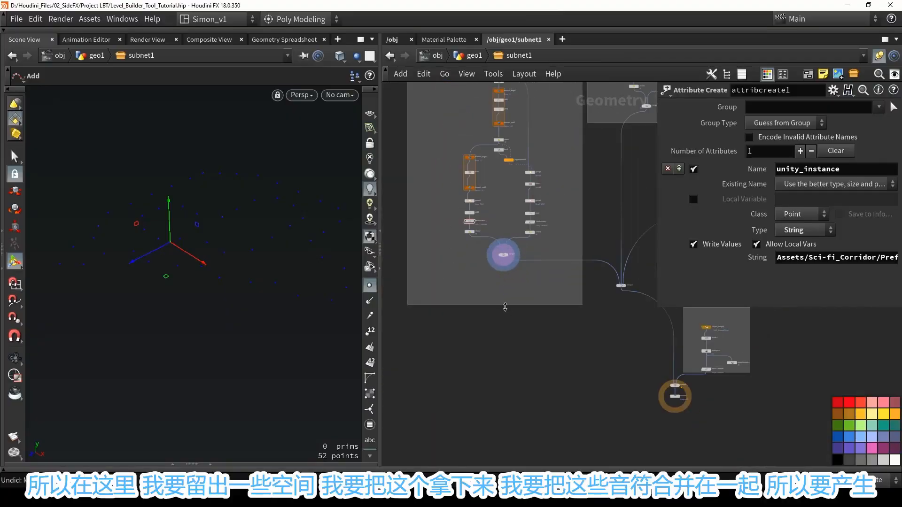
{"action": "left_click_drag", "start_coordinate": [505, 308], "coordinate": [502, 362]}
{"action": "scroll", "coordinate": [496, 254], "scroll_direction": "up", "scroll_amount": 3}
{"action": "left_click_drag", "start_coordinate": [573, 306], "coordinate": [450, 311]}
{"action": "scroll", "coordinate": [484, 235], "scroll_direction": "up", "scroll_amount": 2}
Add a Merge node between the two wall branches, connect group3 and group5 to it, and display its output.
{"action": "key", "text": "Tab"}
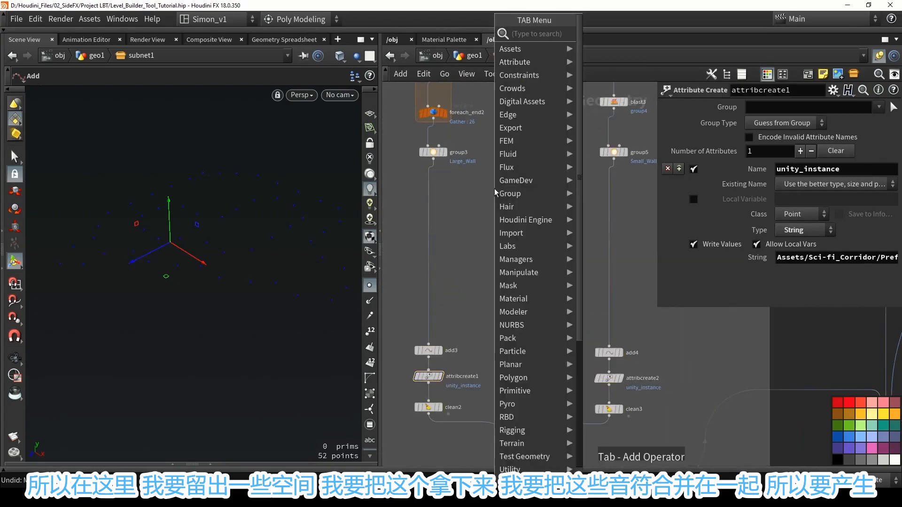
{"action": "type", "text": "merge"}
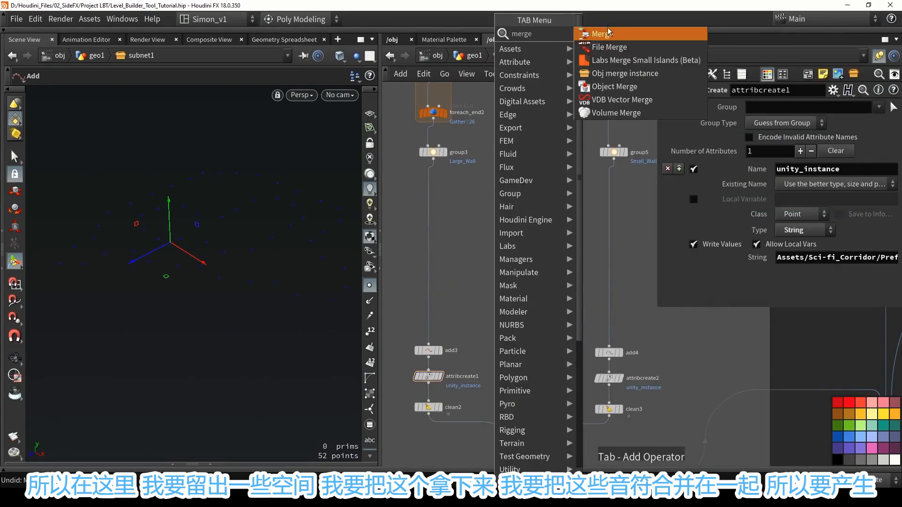
{"action": "left_click", "coordinate": [609, 37]}
{"action": "left_click", "coordinate": [510, 191]}
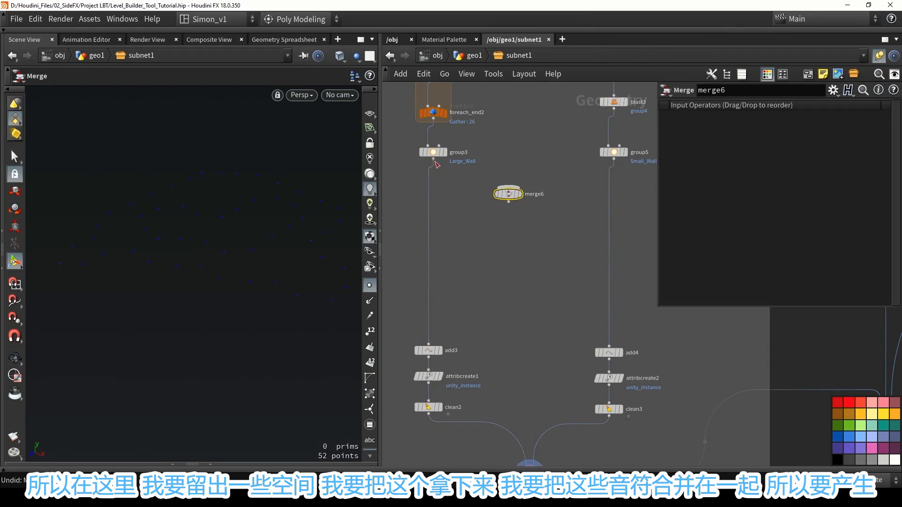
{"action": "left_click_drag", "start_coordinate": [433, 158], "coordinate": [508, 189]}
{"action": "left_click_drag", "start_coordinate": [615, 158], "coordinate": [529, 217]}
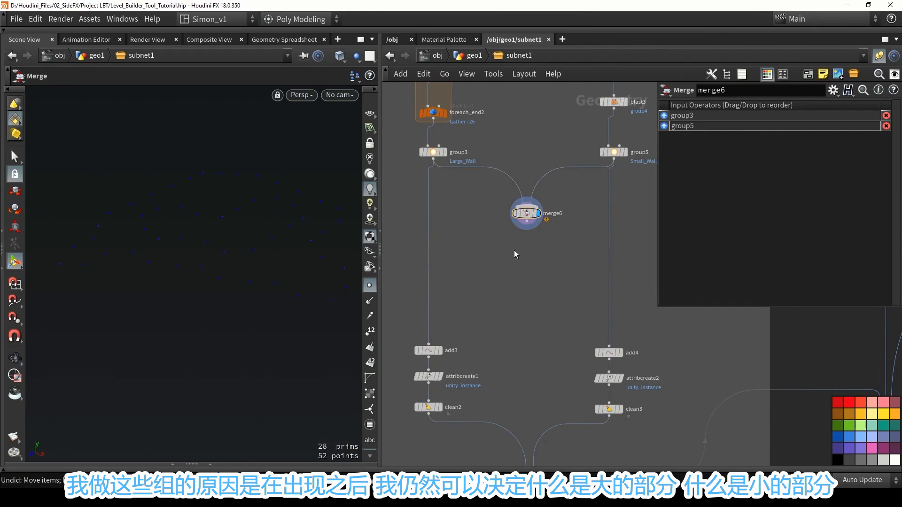
{"action": "scroll", "coordinate": [522, 233], "scroll_direction": "up", "scroll_amount": 3}
{"action": "left_click_drag", "start_coordinate": [529, 211], "coordinate": [521, 202]}
{"action": "left_click_drag", "start_coordinate": [276, 237], "coordinate": [266, 238], "text": "alt"}
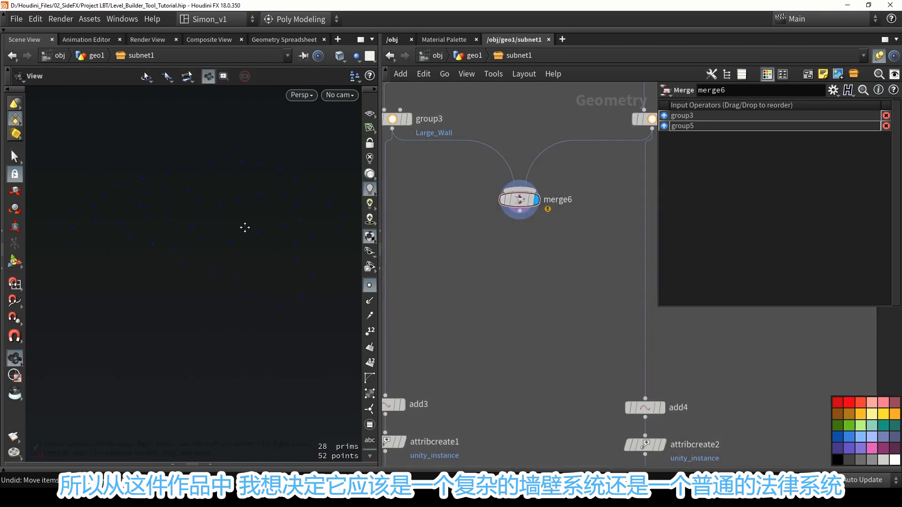
{"action": "key", "text": "Return"}
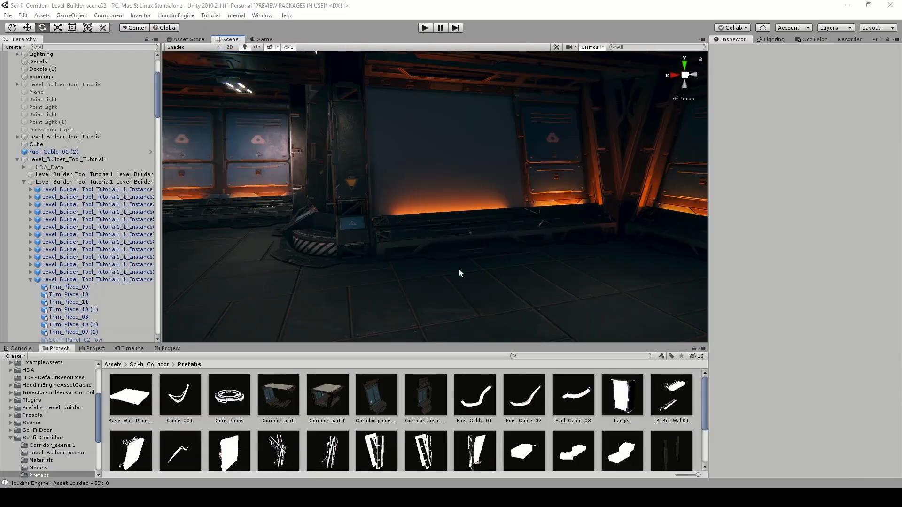
Switch to Unity and examine the mix of plain panel walls and complex modular walls in the corridor.
{"action": "left_click_drag", "start_coordinate": [459, 269], "coordinate": [350, 171], "text": "alt"}
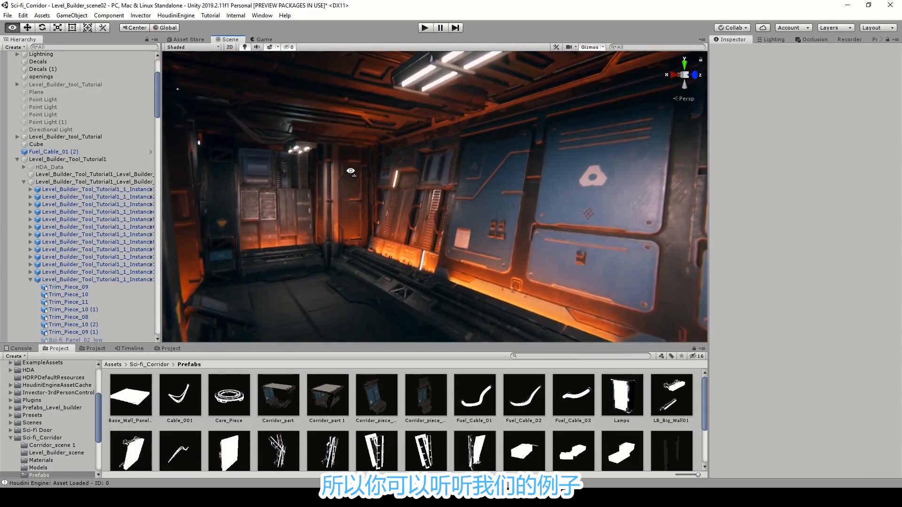
{"action": "right_click_drag", "start_coordinate": [350, 171], "coordinate": [352, 102]}
{"action": "key", "text": "s"}
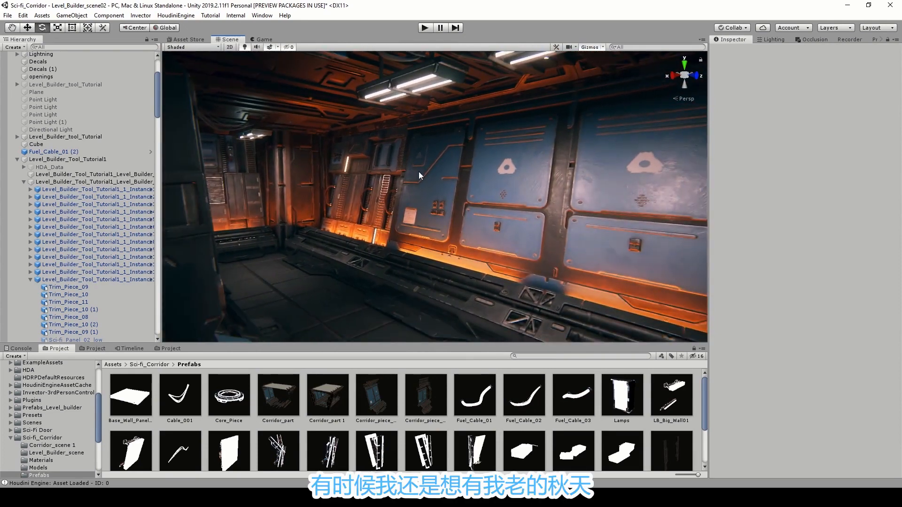
{"action": "right_click_drag", "start_coordinate": [481, 187], "coordinate": [348, 184]}
{"action": "key", "text": "w"}
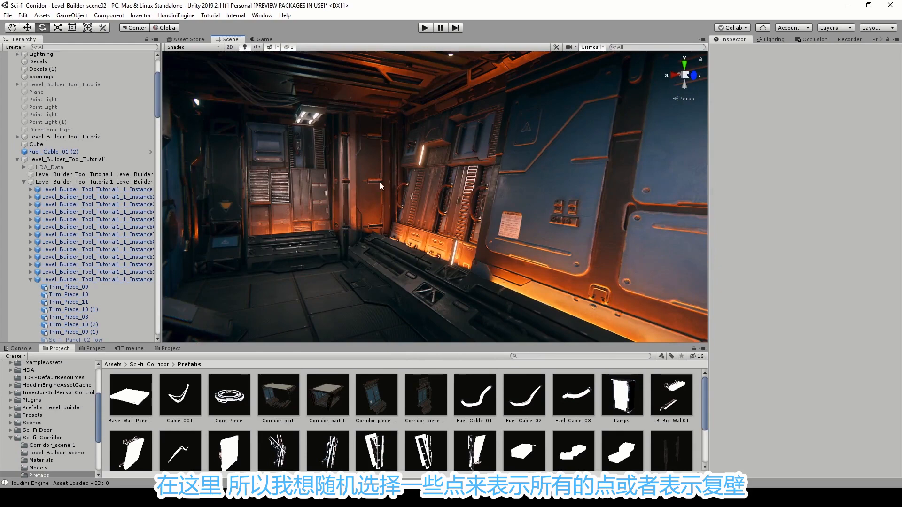
{"action": "right_click_drag", "start_coordinate": [473, 160], "coordinate": [489, 175]}
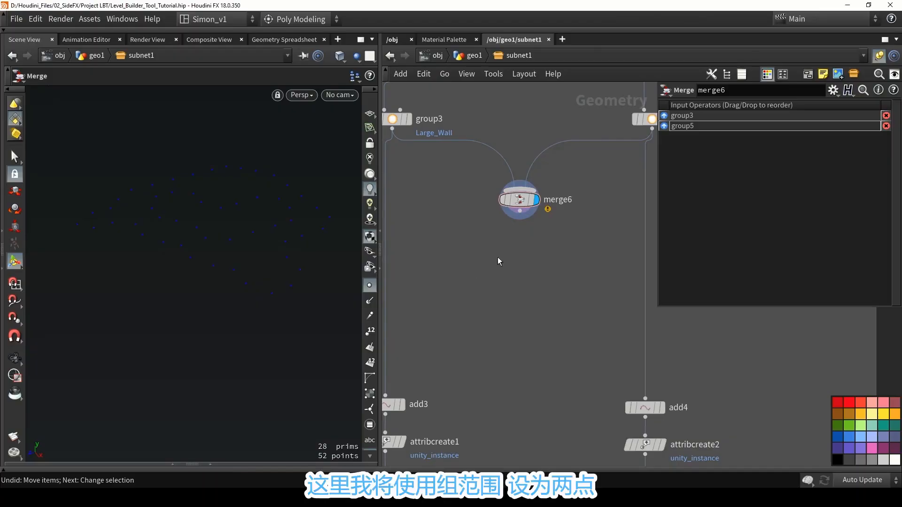
Switch to Houdini, add a Group by Range node below merge6, connect it to merge6 and display its output.
{"action": "key", "text": "Tab"}
{"action": "type", "text": "rang"}
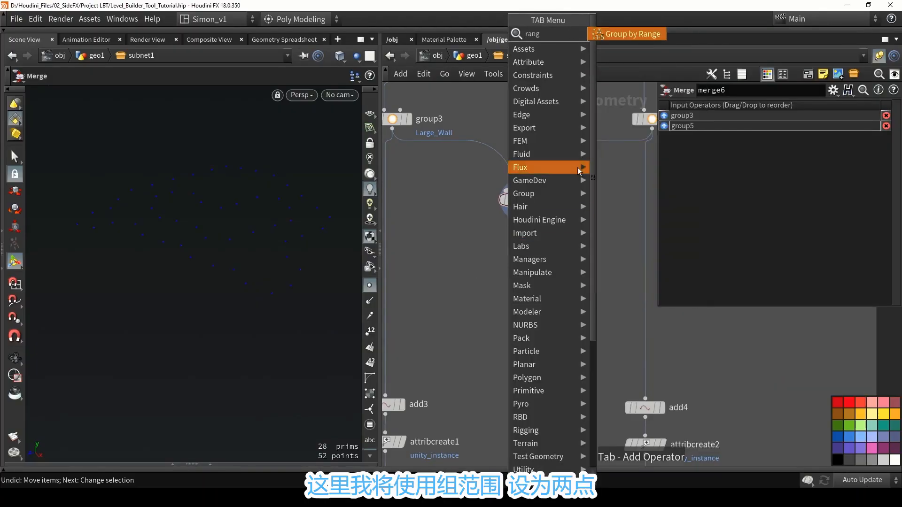
{"action": "left_click", "coordinate": [610, 39]}
{"action": "scroll", "coordinate": [511, 245], "scroll_direction": "up", "scroll_amount": 1}
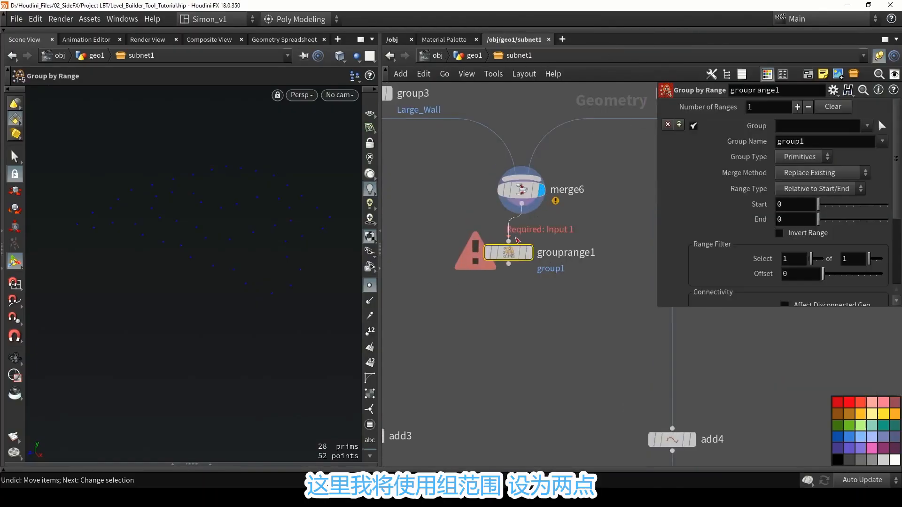
{"action": "left_click", "coordinate": [526, 293]}
{"action": "left_click", "coordinate": [541, 290]}
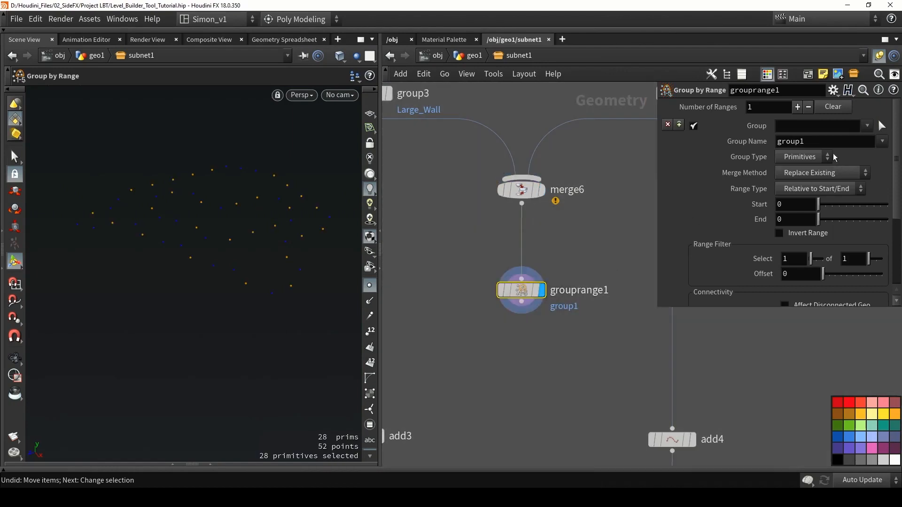
Set the range group's type to Points and name the group wall_split.
{"action": "left_click", "coordinate": [804, 156]}
{"action": "left_click", "coordinate": [803, 170]}
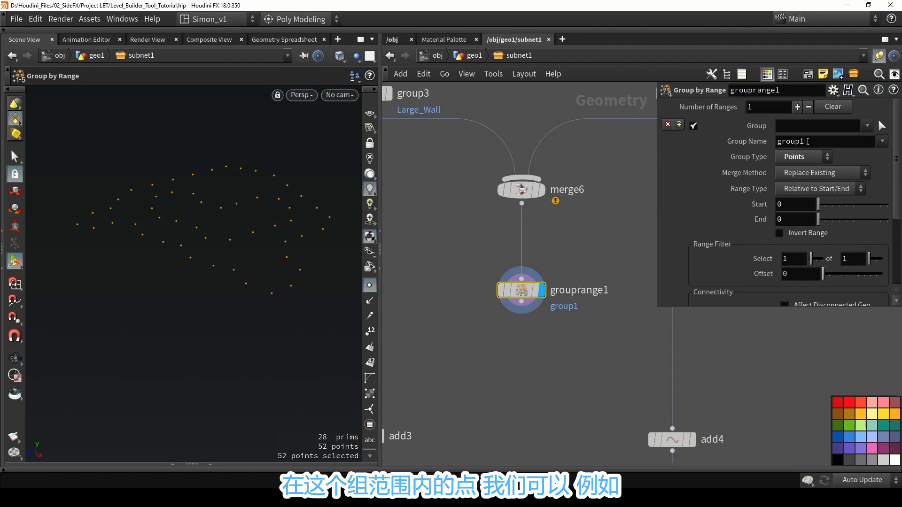
{"action": "double_click", "coordinate": [808, 141]}
{"action": "type", "text": "W"}
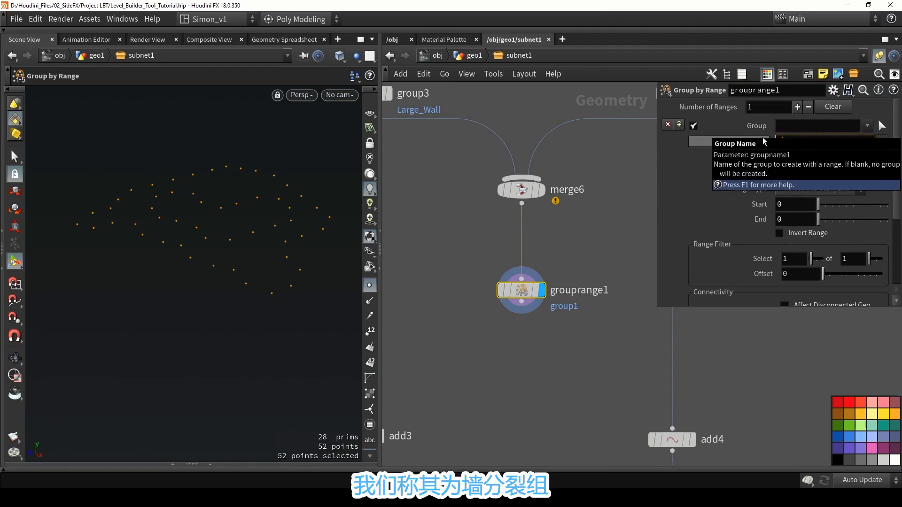
{"action": "key", "text": "Return"}
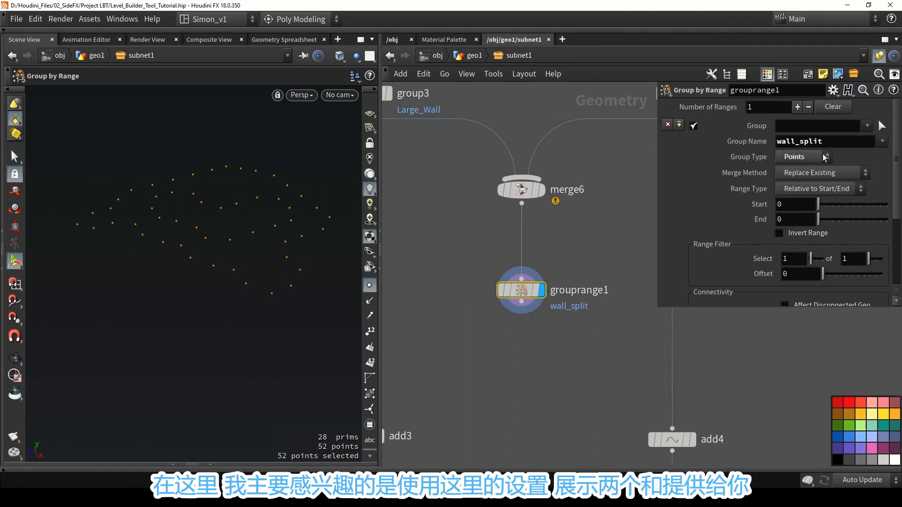
Set the range filter to select 1 of 2 points and inspect the selection pattern from above.
{"action": "left_click", "coordinate": [845, 259]}
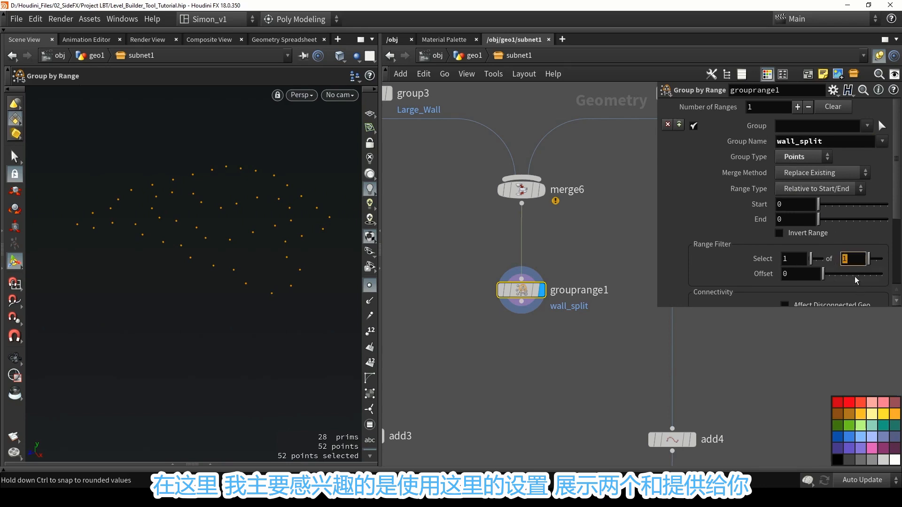
{"action": "key", "text": "Return"}
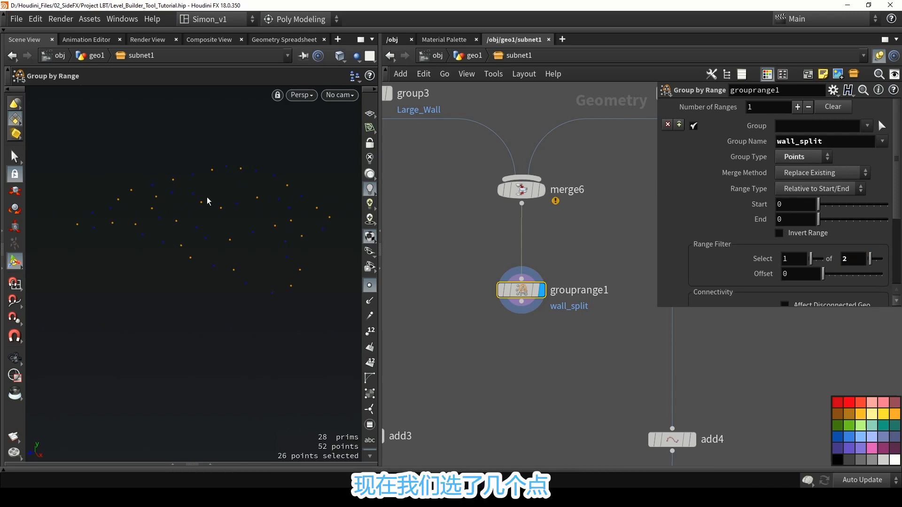
{"action": "key", "text": "Escape"}
{"action": "left_click_drag", "start_coordinate": [270, 292], "coordinate": [286, 300]}
{"action": "key", "text": "Return"}
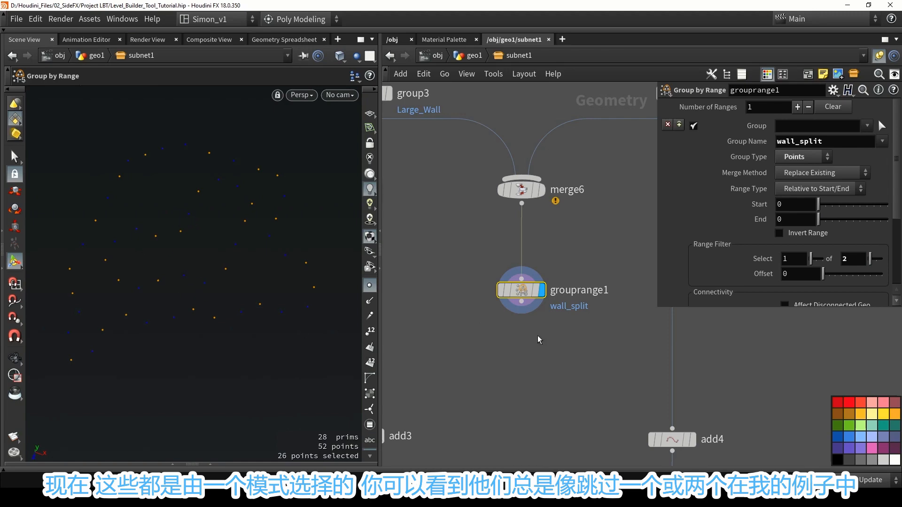
Insert a Sort node between merge6 and grouprange1 and set its point sort to Random.
{"action": "key", "text": "Tab"}
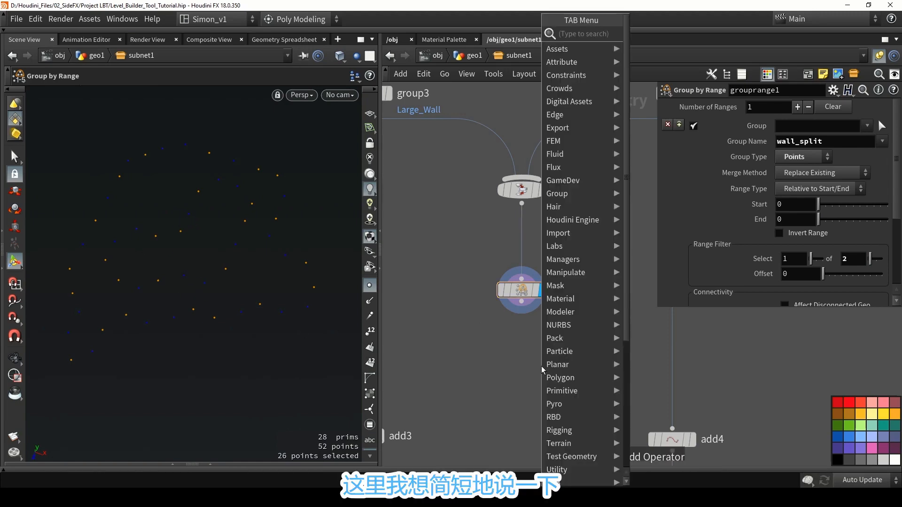
{"action": "type", "text": "sort"}
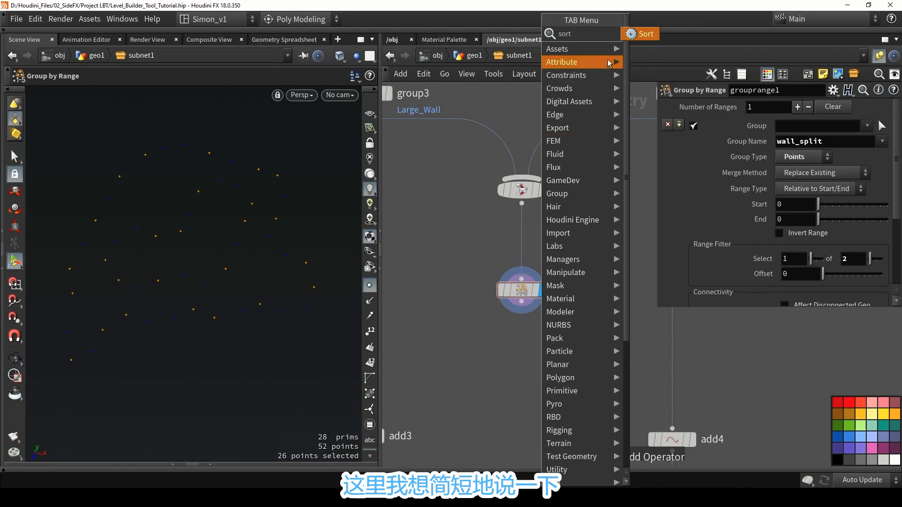
{"action": "left_click", "coordinate": [636, 34]}
{"action": "left_click", "coordinate": [524, 250]}
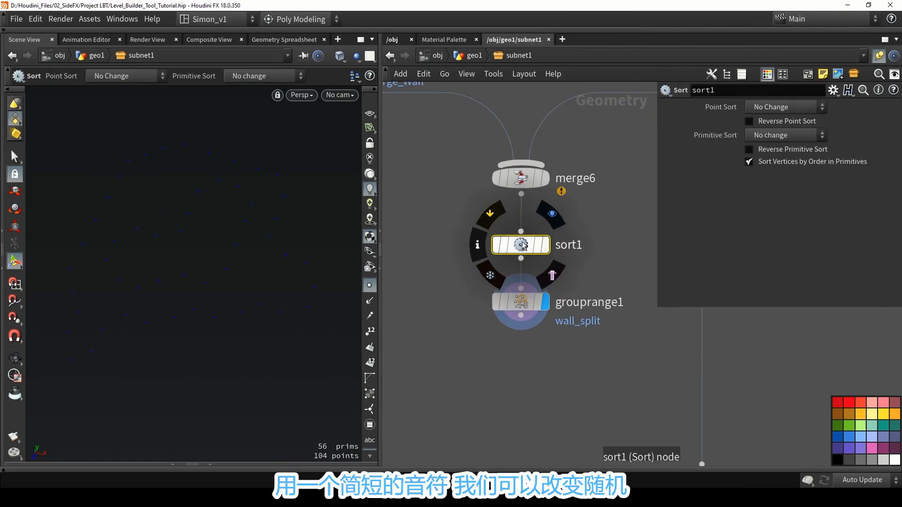
{"action": "left_click", "coordinate": [756, 112]}
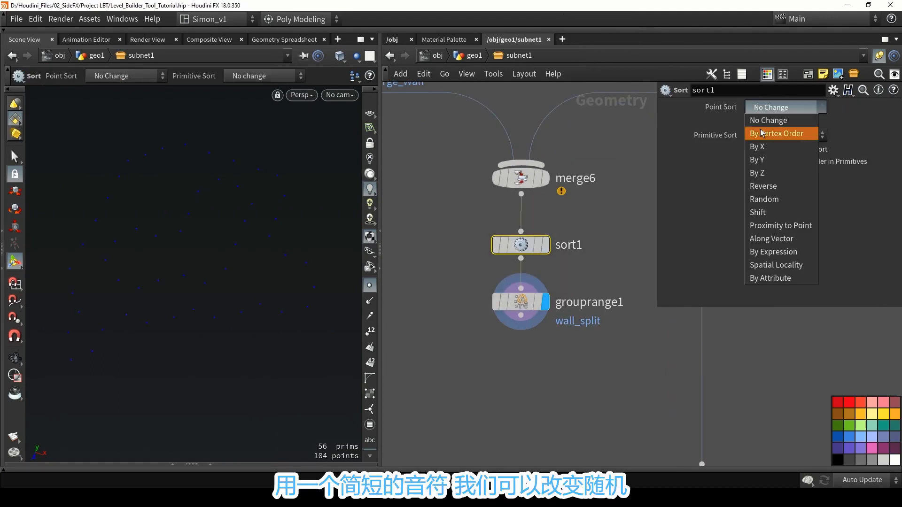
{"action": "left_click", "coordinate": [764, 199]}
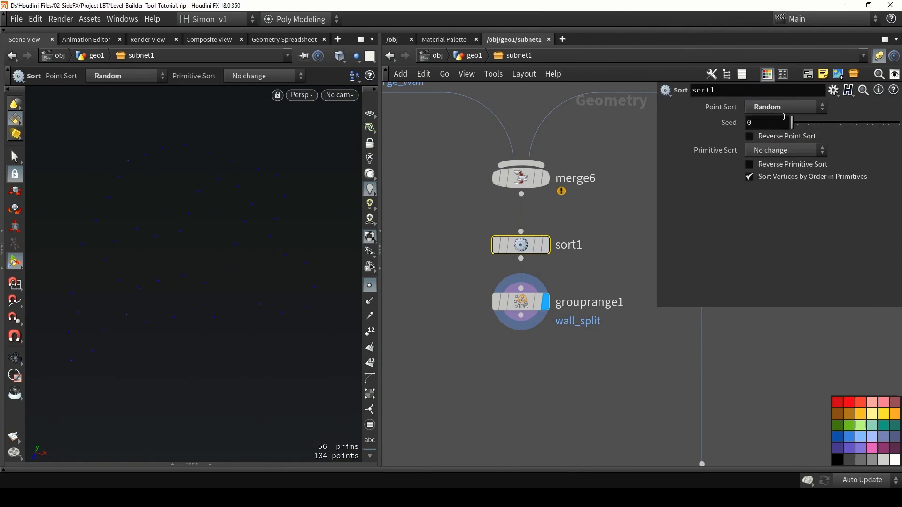
Set the Sort node's seed to 118 and compare the wall_split point selection with the sort bypassed and active.
{"action": "left_click_drag", "start_coordinate": [793, 124], "coordinate": [856, 125]}
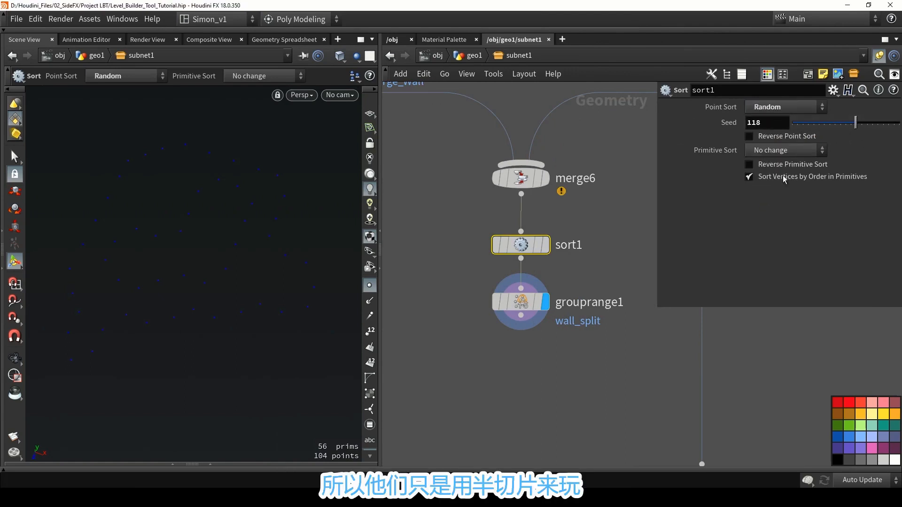
{"action": "left_click", "coordinate": [539, 295]}
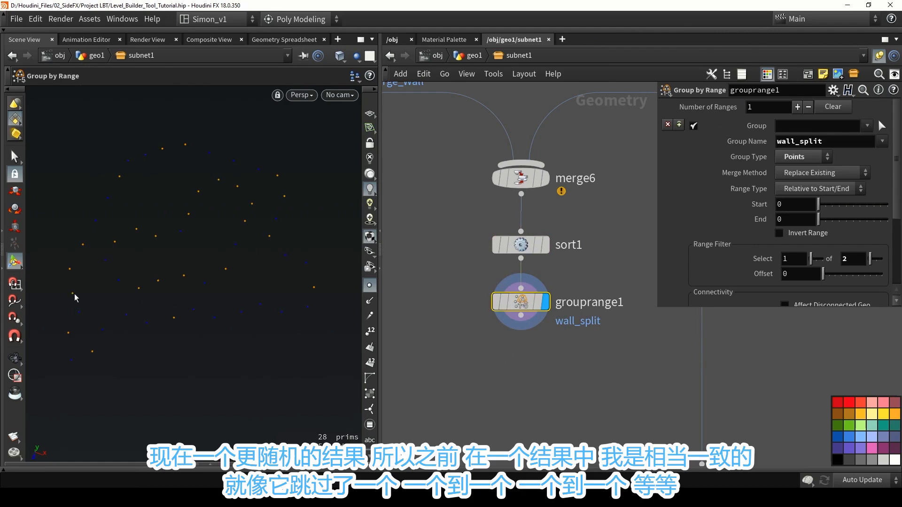
{"action": "left_click", "coordinate": [495, 247]}
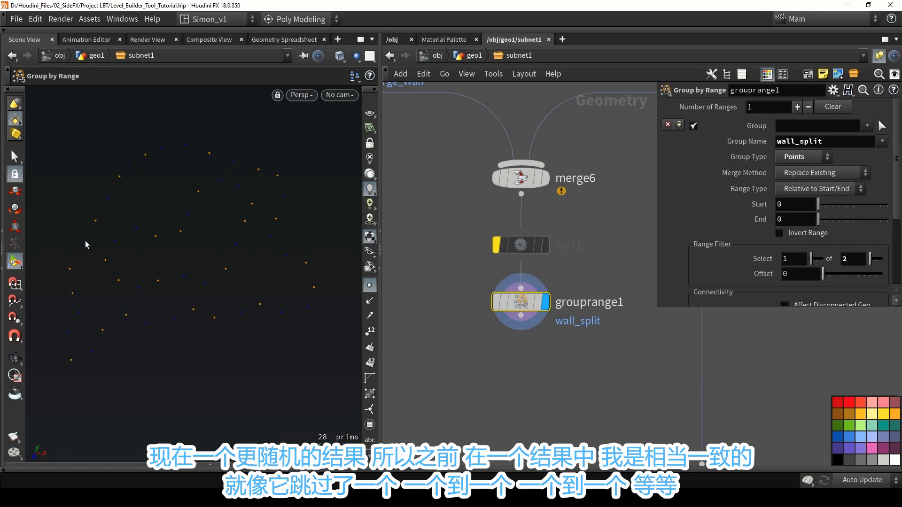
{"action": "left_click", "coordinate": [496, 248]}
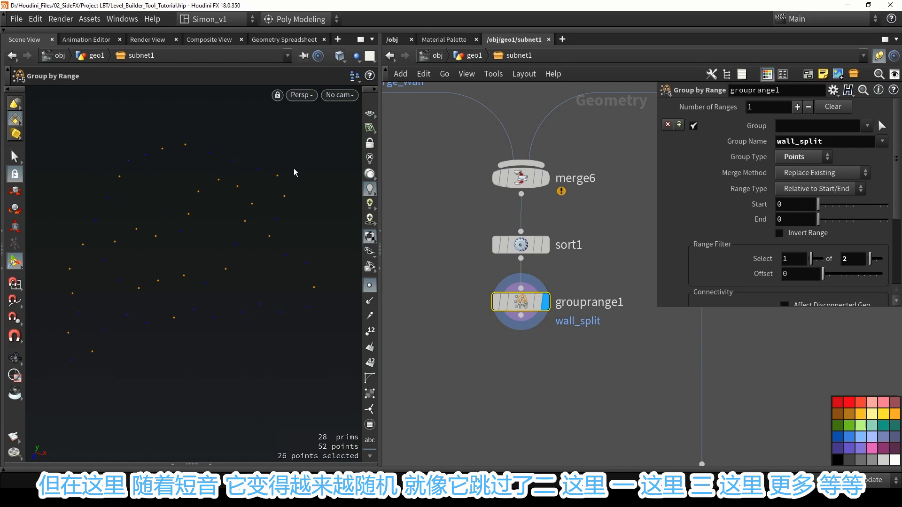
Add a Split node below grouprange1 and connect it to that node's output.
{"action": "middle_click_drag", "start_coordinate": [535, 367], "coordinate": [537, 274]}
{"action": "scroll", "coordinate": [543, 294], "scroll_direction": "down", "scroll_amount": 2}
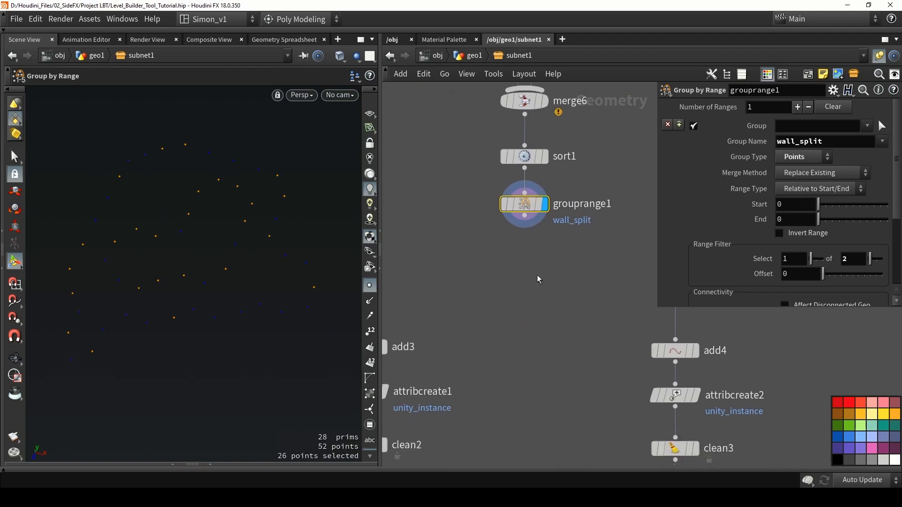
{"action": "scroll", "coordinate": [538, 280], "scroll_direction": "down", "scroll_amount": 2}
{"action": "key", "text": "Tab"}
{"action": "type", "text": "s"}
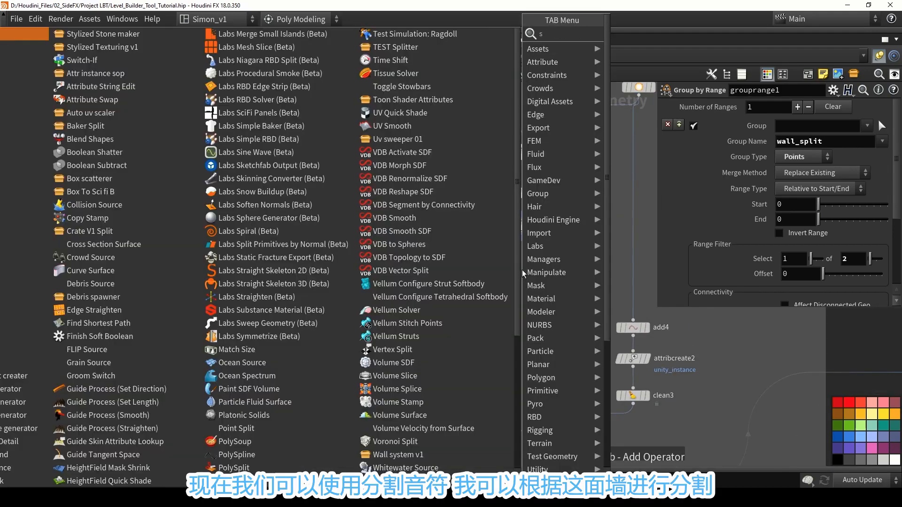
{"action": "type", "text": "pli"}
{"action": "left_click", "coordinate": [622, 46]}
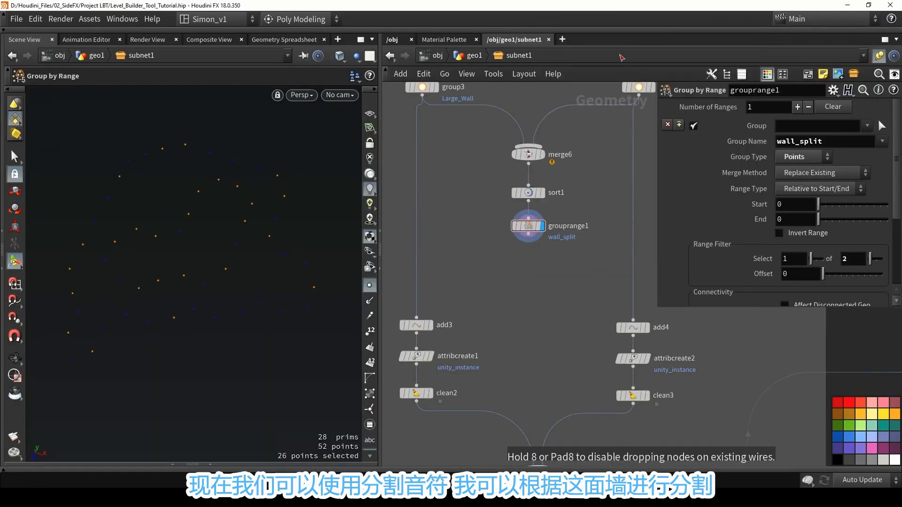
{"action": "left_click", "coordinate": [533, 268]}
{"action": "scroll", "coordinate": [532, 243], "scroll_direction": "up", "scroll_amount": 2}
{"action": "left_click_drag", "start_coordinate": [528, 231], "coordinate": [534, 267]}
{"action": "left_click_drag", "start_coordinate": [538, 281], "coordinate": [531, 274]}
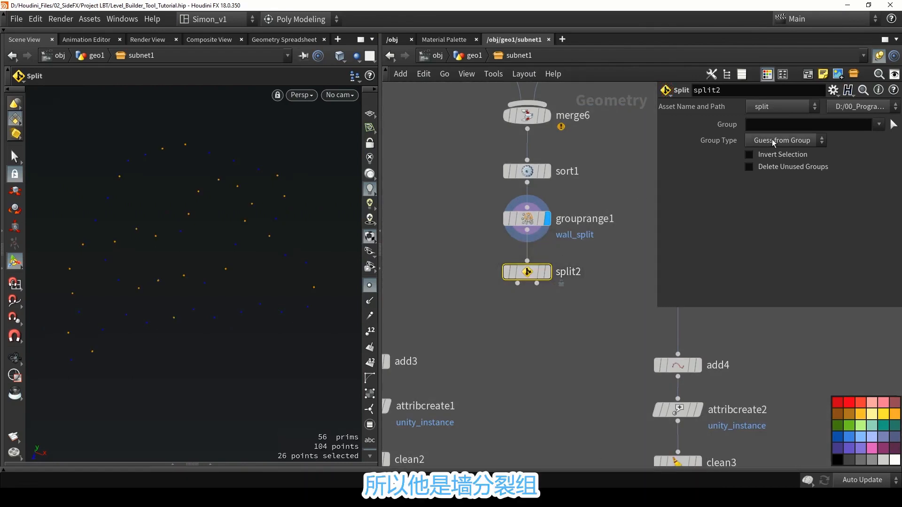
Split by the wall_split group with group type Points, display the node and check both halves by toggling the inversion.
{"action": "left_click", "coordinate": [877, 128]}
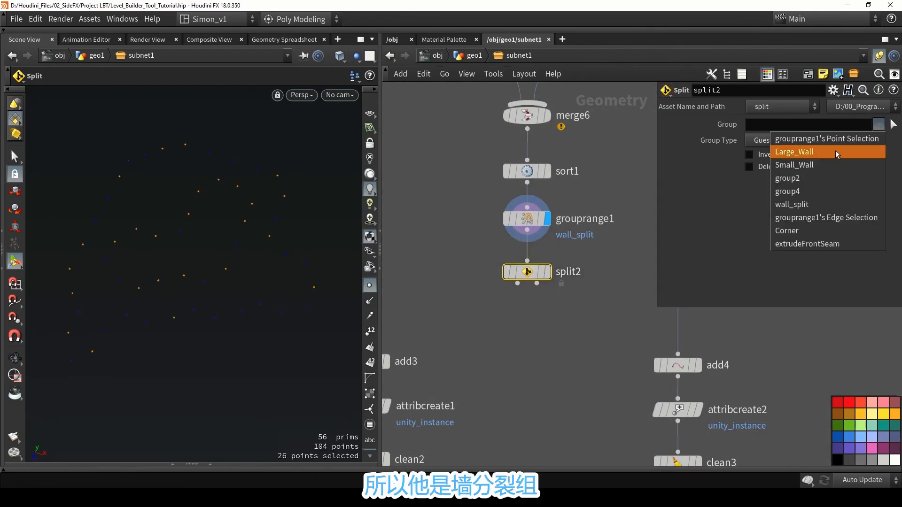
{"action": "left_click", "coordinate": [800, 206]}
{"action": "left_click", "coordinate": [552, 250]}
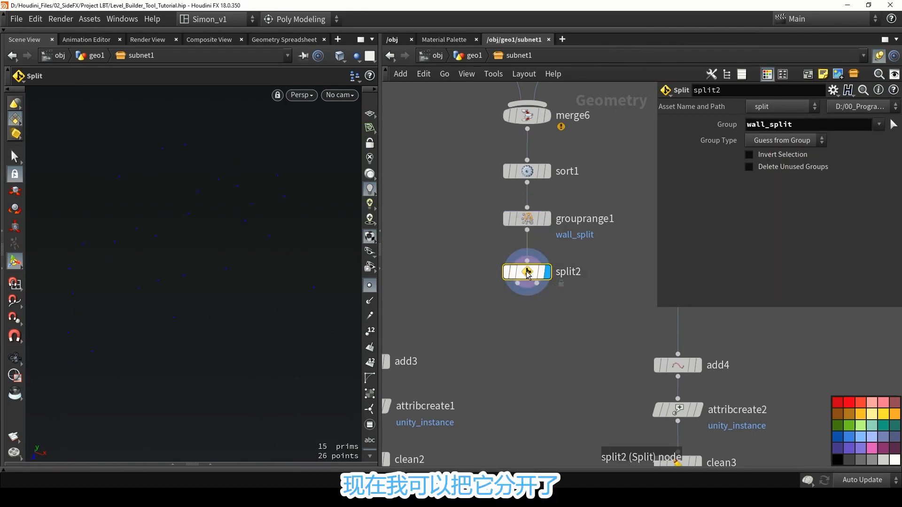
{"action": "left_click", "coordinate": [760, 140]}
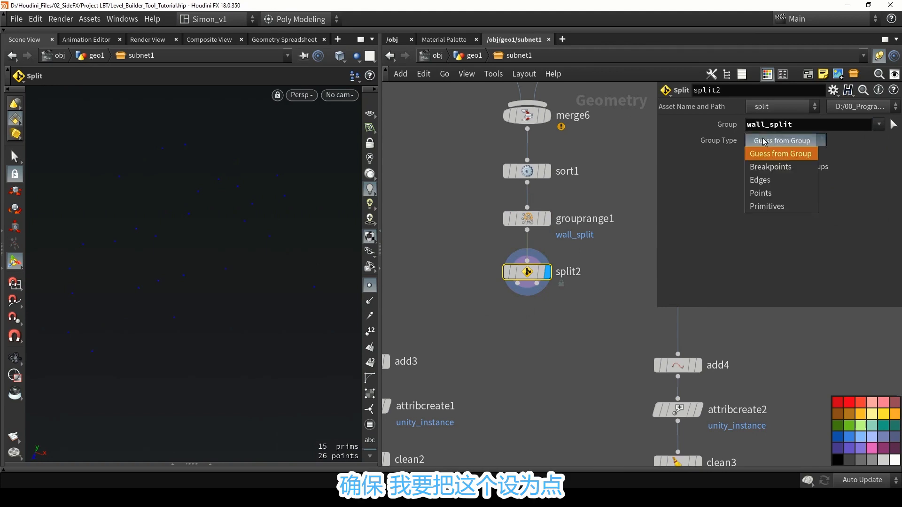
{"action": "left_click", "coordinate": [757, 194]}
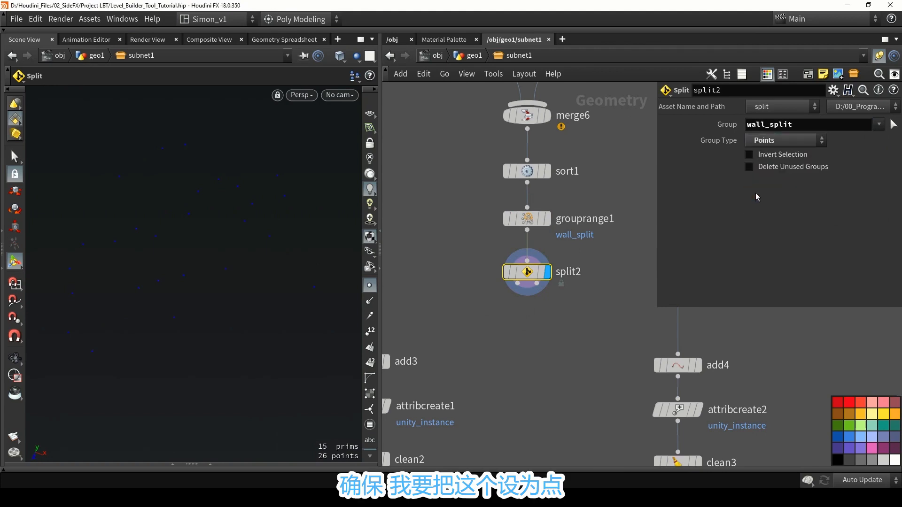
{"action": "left_click", "coordinate": [760, 156]}
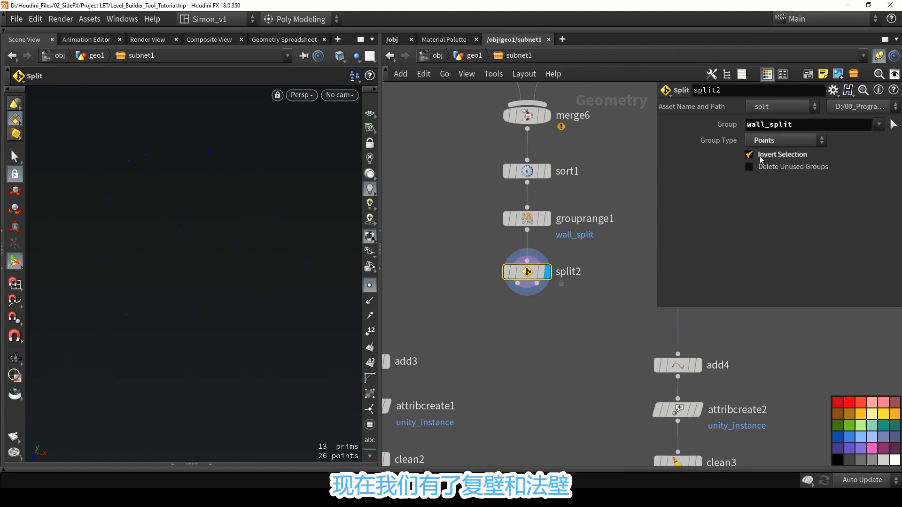
{"action": "left_click", "coordinate": [760, 156]}
Move the add, attribcreate and clean nodes down, add another Split node on split2's second output and display it.
{"action": "scroll", "coordinate": [545, 268], "scroll_direction": "down", "scroll_amount": 3}
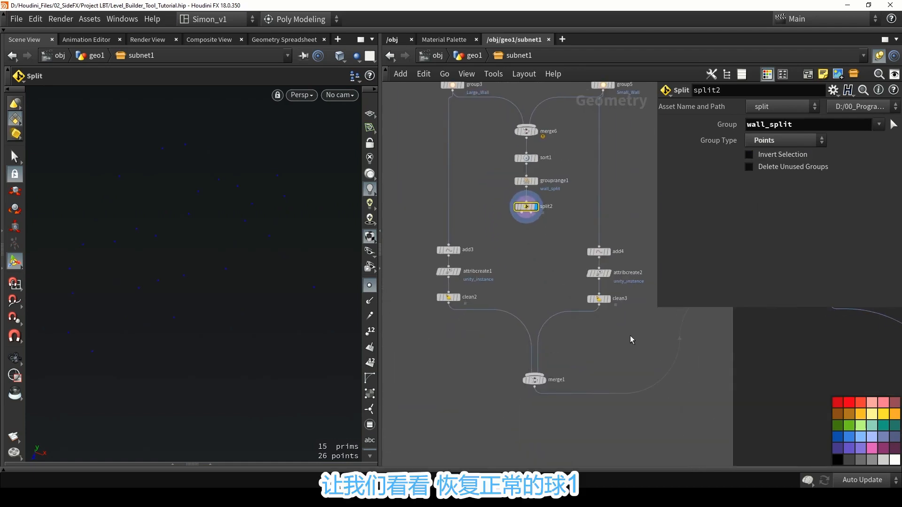
{"action": "left_click_drag", "start_coordinate": [628, 337], "coordinate": [450, 284]}
{"action": "left_click", "coordinate": [449, 303]}
{"action": "key", "text": "Tab"}
{"action": "type", "text": "s"}
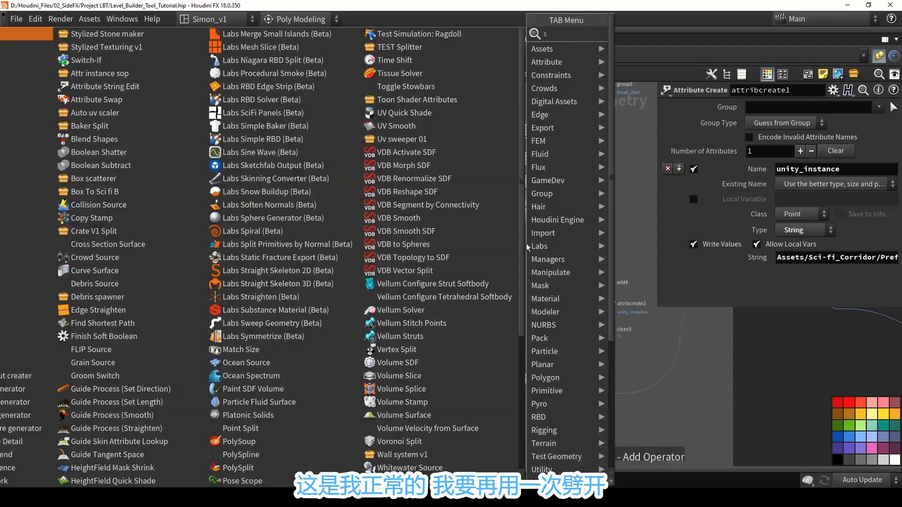
{"action": "type", "text": "pl"}
{"action": "key", "text": "Return"}
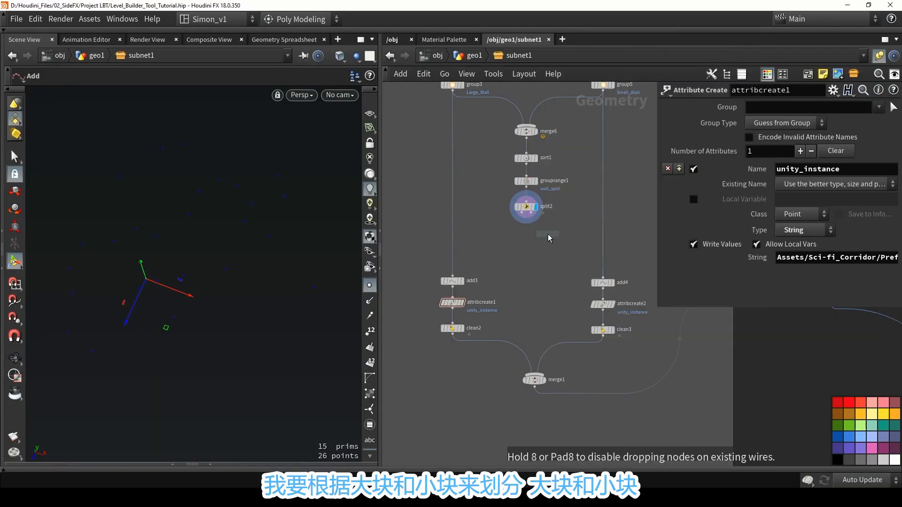
{"action": "left_click", "coordinate": [535, 225]}
{"action": "scroll", "coordinate": [535, 224], "scroll_direction": "up", "scroll_amount": 3}
{"action": "left_click_drag", "start_coordinate": [525, 200], "coordinate": [574, 254]}
{"action": "left_click", "coordinate": [582, 247]}
Set split3's group to Large_Wall and preview the inverted selection.
{"action": "left_click", "coordinate": [879, 125]}
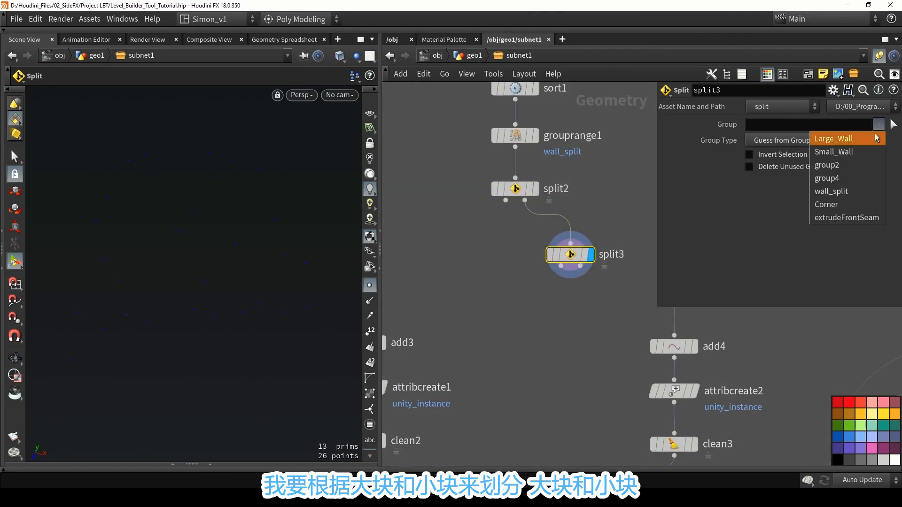
{"action": "left_click", "coordinate": [865, 144]}
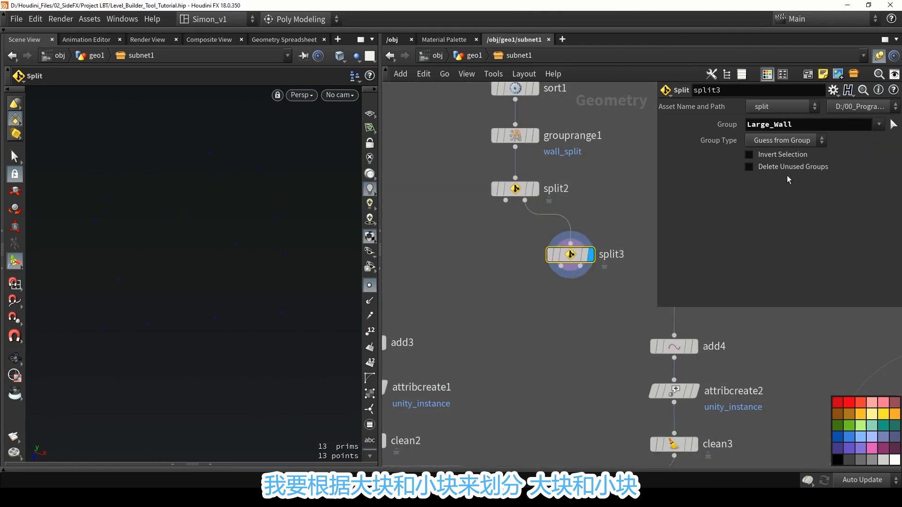
{"action": "left_click", "coordinate": [776, 154]}
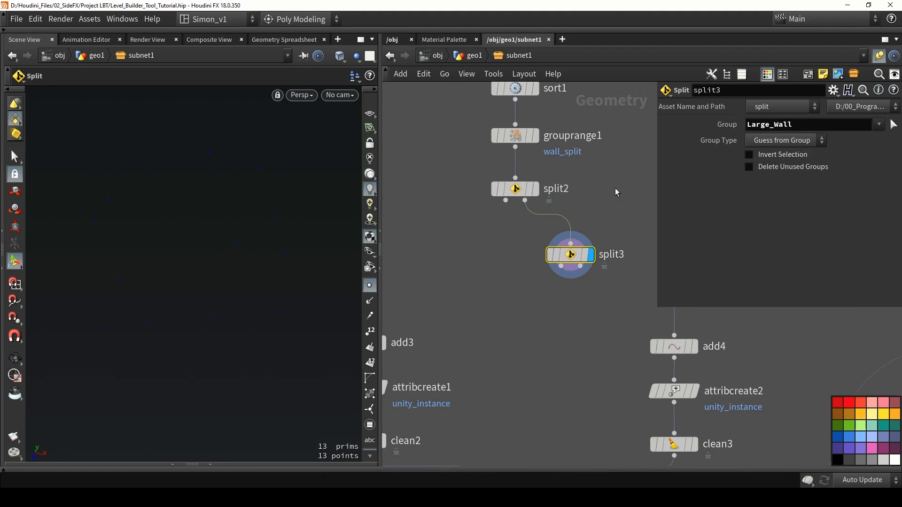
Connect split3's first output to add3 and its second output to add4.
{"action": "scroll", "coordinate": [578, 291], "scroll_direction": "down", "scroll_amount": 5}
{"action": "left_click_drag", "start_coordinate": [521, 338], "coordinate": [455, 355]}
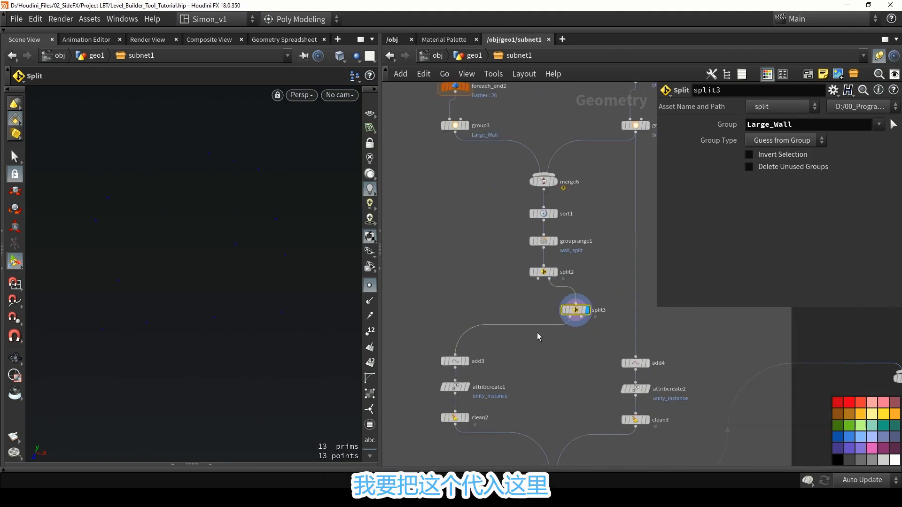
{"action": "left_click_drag", "start_coordinate": [582, 318], "coordinate": [636, 356]}
{"action": "middle_click_drag", "start_coordinate": [562, 339], "coordinate": [538, 305]}
{"action": "scroll", "coordinate": [577, 344], "scroll_direction": "down", "scroll_amount": 2}
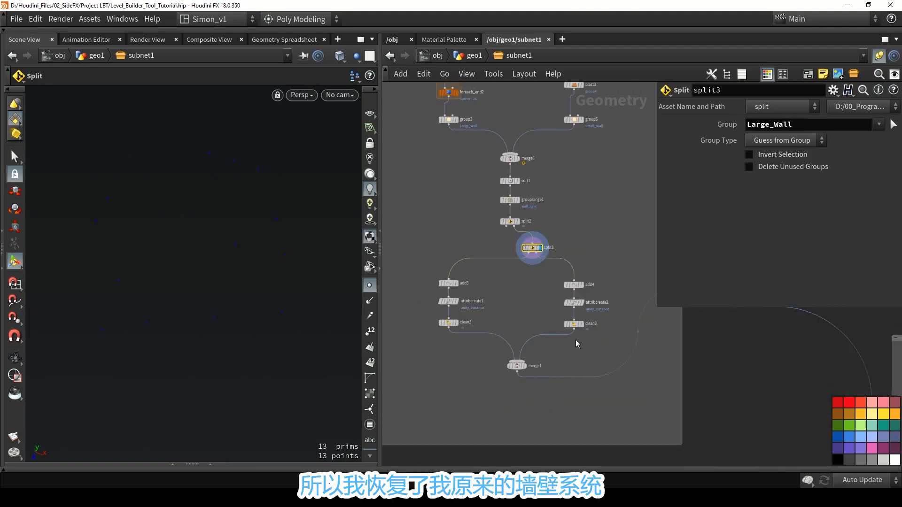
Move split3 and its downstream wall nodes through merge1 away from split2 to make room in the network.
{"action": "left_click_drag", "start_coordinate": [559, 362], "coordinate": [437, 252]}
{"action": "left_click_drag", "start_coordinate": [538, 256], "coordinate": [570, 301]}
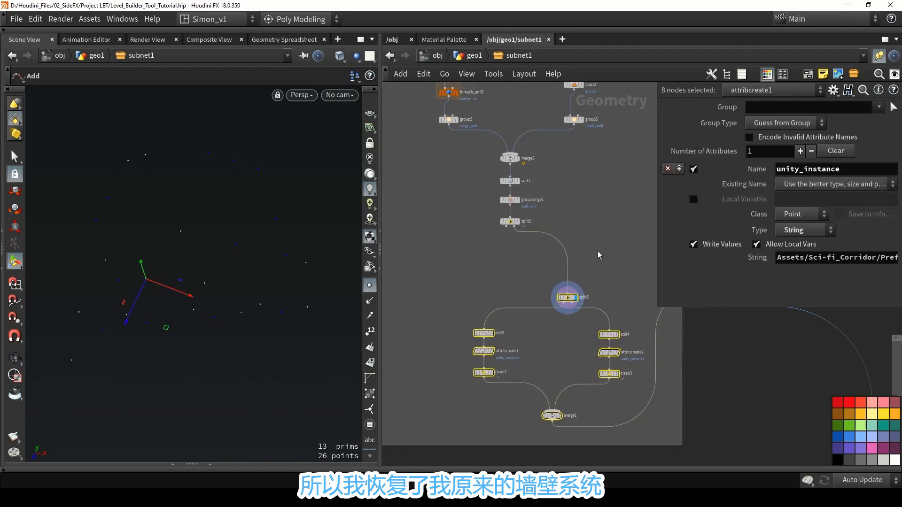
{"action": "left_click", "coordinate": [490, 258]}
{"action": "middle_click_drag", "start_coordinate": [502, 237], "coordinate": [564, 249]}
Add a Null node beside the wall branch and connect it to split2's first output.
{"action": "left_click_drag", "start_coordinate": [563, 246], "coordinate": [425, 292]}
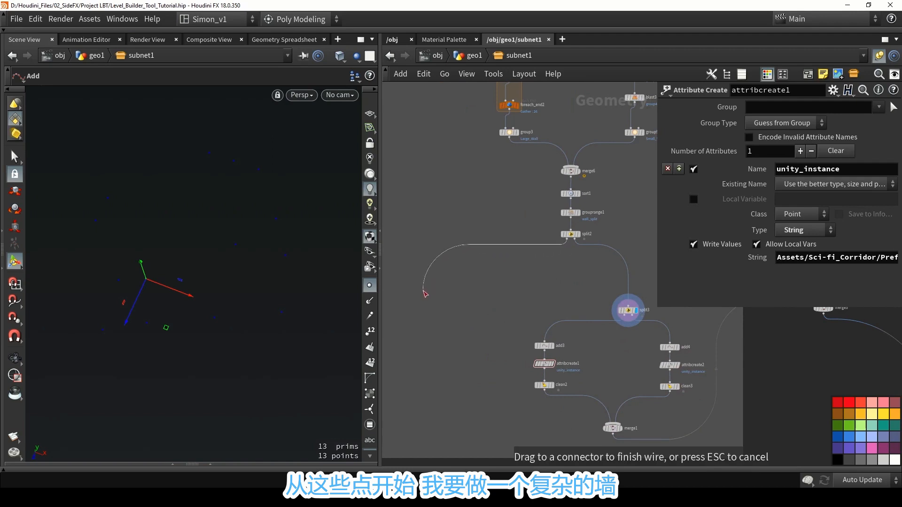
{"action": "left_click", "coordinate": [454, 293]}
{"action": "middle_click_drag", "start_coordinate": [459, 275], "coordinate": [516, 256]}
{"action": "scroll", "coordinate": [517, 256], "scroll_direction": "down", "scroll_amount": 3}
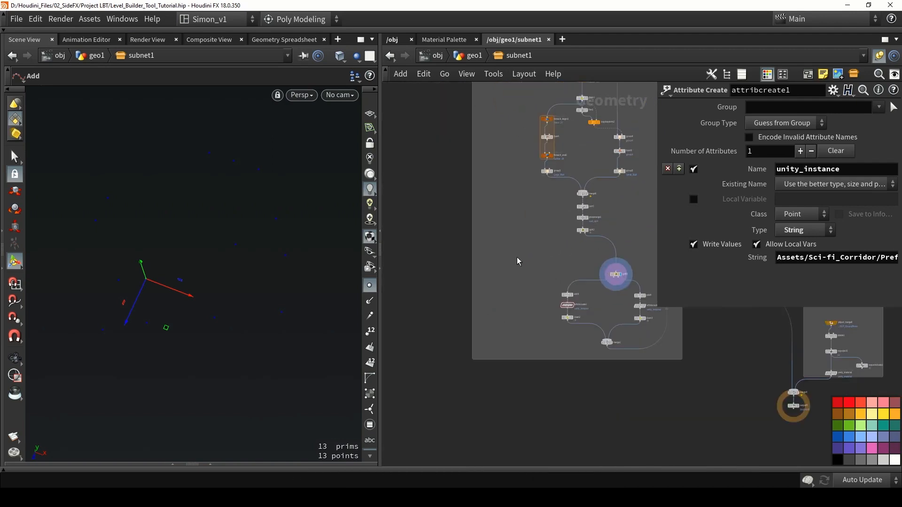
{"action": "scroll", "coordinate": [549, 249], "scroll_direction": "up", "scroll_amount": 4}
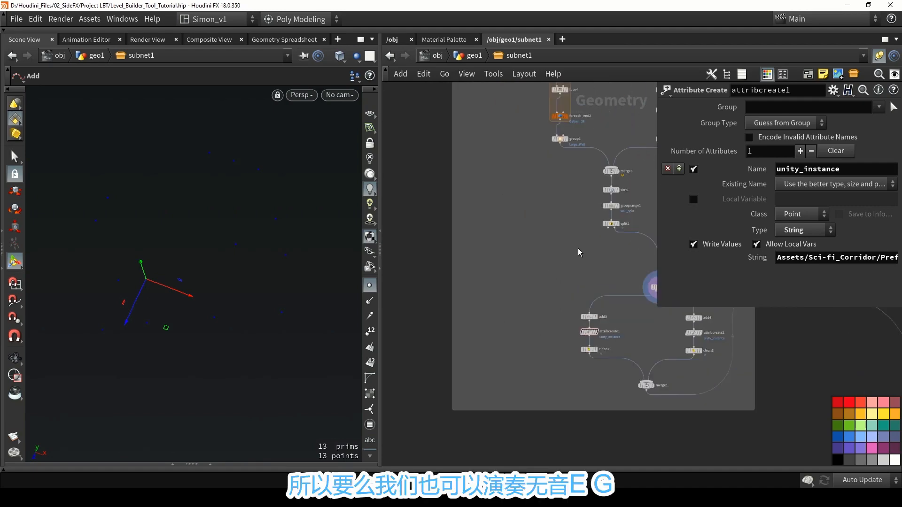
{"action": "key", "text": "Tab"}
{"action": "type", "text": "nul"}
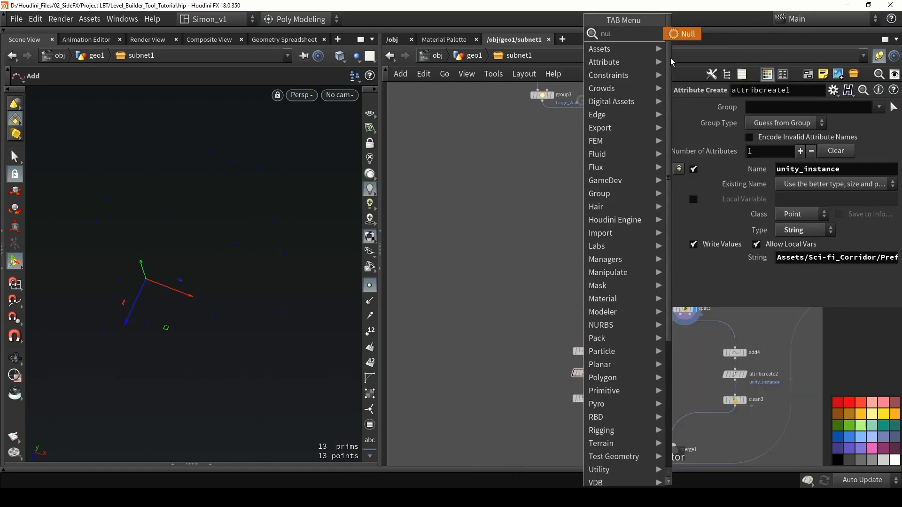
{"action": "key", "text": "Return"}
{"action": "left_click", "coordinate": [506, 268]}
{"action": "left_click", "coordinate": [613, 222]}
{"action": "left_click", "coordinate": [507, 263]}
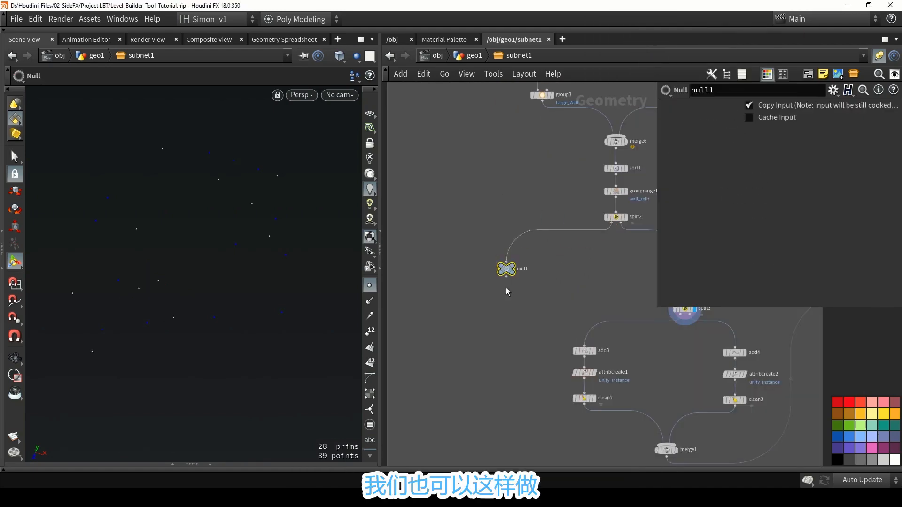
Move the Null outside the network box, display it, rename it complex_wall and save the scene.
{"action": "middle_click_drag", "start_coordinate": [517, 290], "coordinate": [611, 249]}
{"action": "scroll", "coordinate": [611, 249], "scroll_direction": "down", "scroll_amount": 3}
{"action": "left_click_drag", "start_coordinate": [606, 232], "coordinate": [573, 299]}
{"action": "scroll", "coordinate": [575, 300], "scroll_direction": "up", "scroll_amount": 3}
{"action": "left_click", "coordinate": [579, 295]}
{"action": "double_click", "coordinate": [583, 301]}
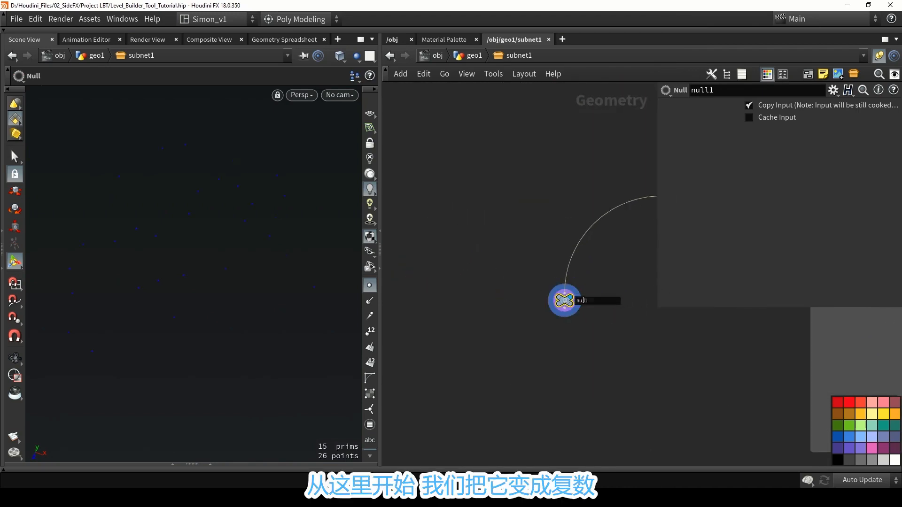
{"action": "type", "text": "co"}
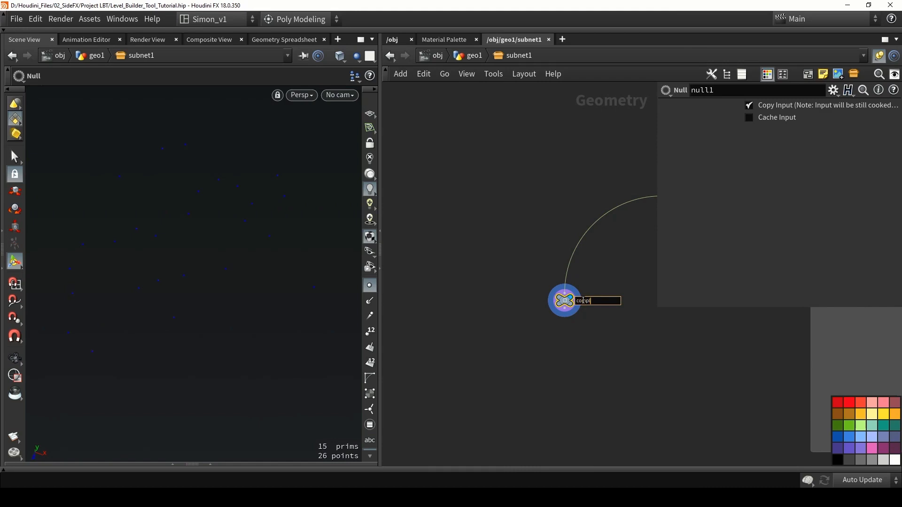
{"action": "type", "text": "mplex_wall"}
{"action": "key", "text": "Return"}
{"action": "key", "text": "ctrl+s"}
Add a For-Each Point loop below complex_wall, connect it to that node and display foreach_end3.
{"action": "middle_click_drag", "start_coordinate": [569, 360], "coordinate": [498, 221]}
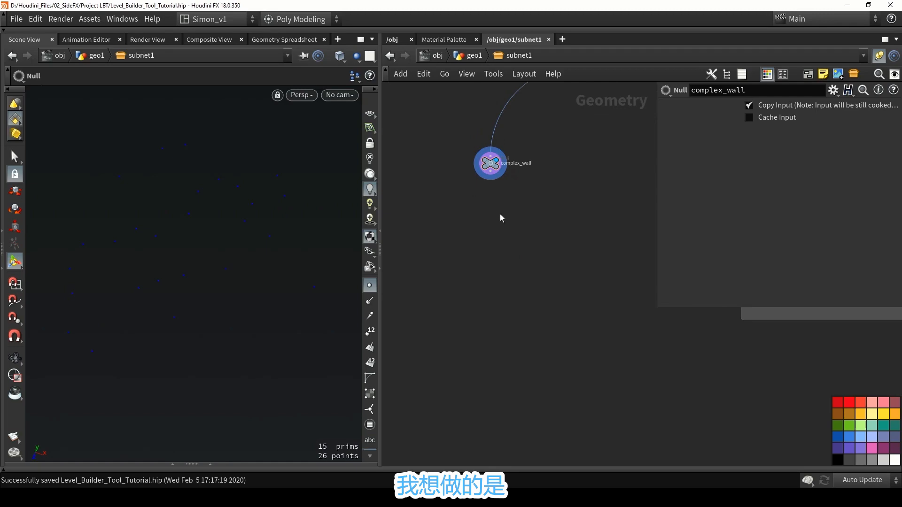
{"action": "key", "text": "Tab"}
{"action": "type", "text": "f"}
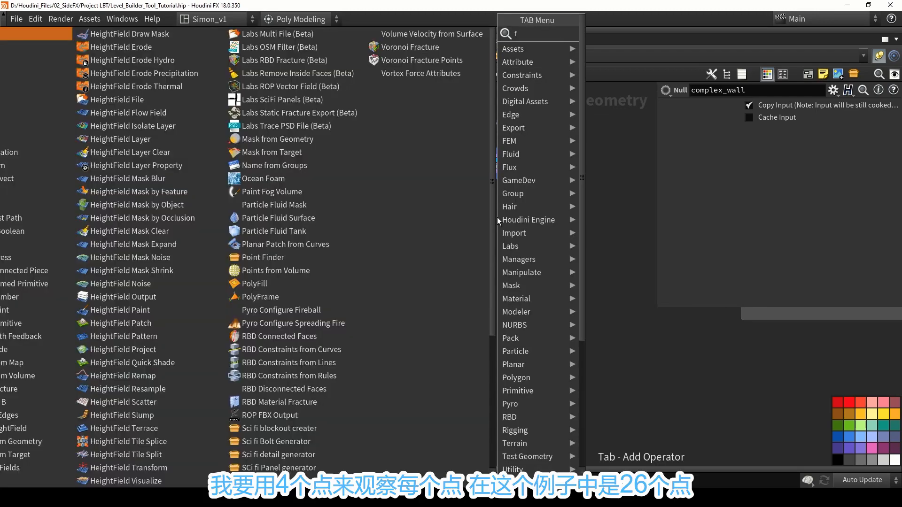
{"action": "type", "text": "or"}
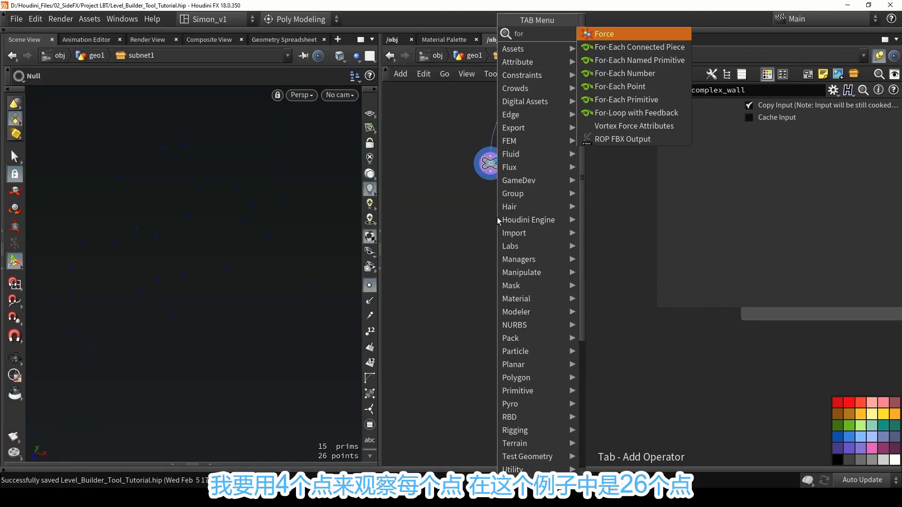
{"action": "left_click", "coordinate": [622, 88]}
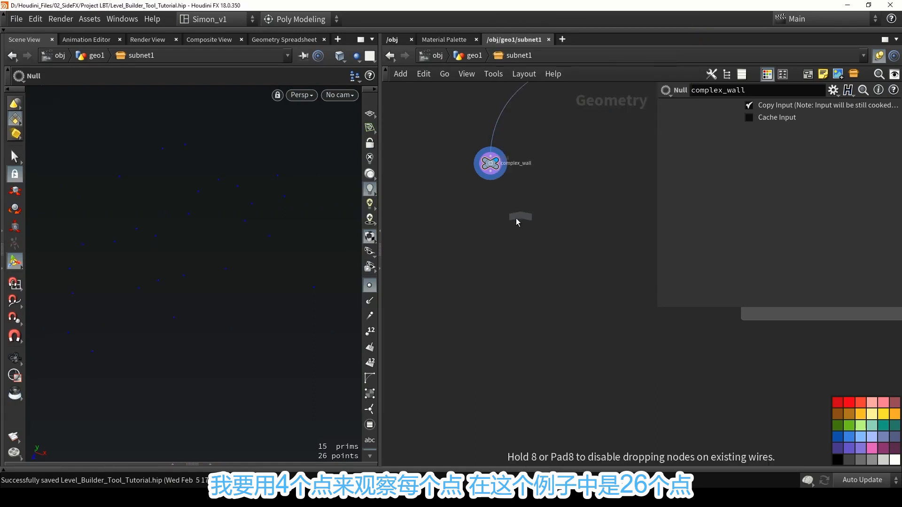
{"action": "left_click", "coordinate": [487, 215]}
{"action": "left_click_drag", "start_coordinate": [489, 209], "coordinate": [487, 211]}
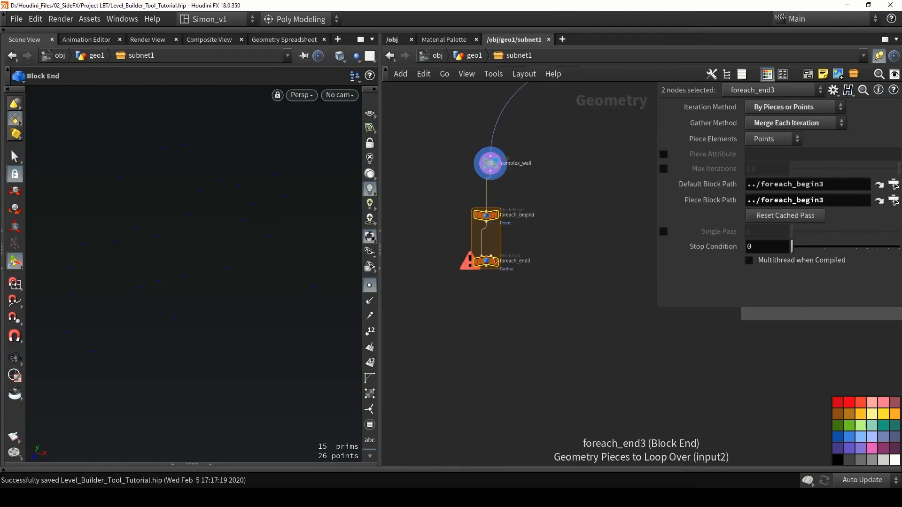
{"action": "left_click", "coordinate": [497, 262]}
{"action": "left_click_drag", "start_coordinate": [551, 314], "coordinate": [490, 201]}
{"action": "scroll", "coordinate": [539, 240], "scroll_direction": "down", "scroll_amount": 5}
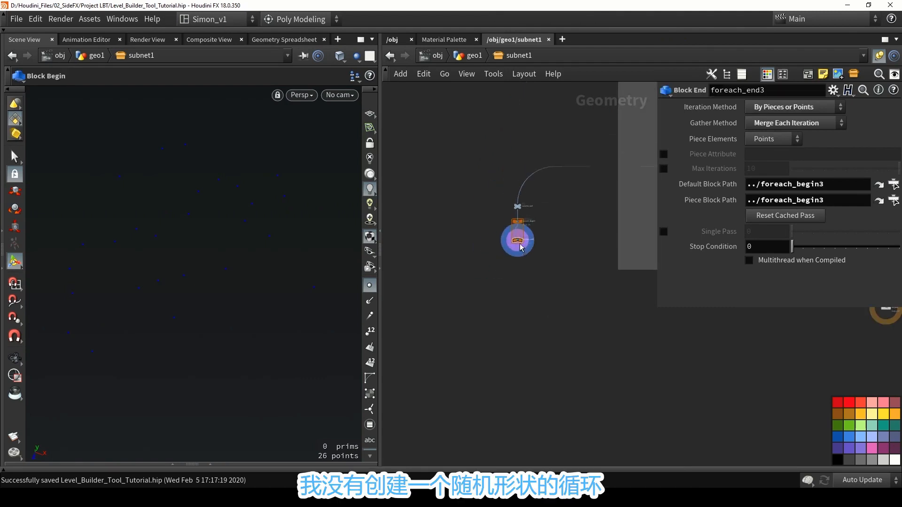
Move foreach_end3 well below foreach_begin3 to make room inside the loop, and save the scene.
{"action": "left_click_drag", "start_coordinate": [520, 242], "coordinate": [521, 355]}
{"action": "key", "text": "ctrl+s"}
Add a Grid node beside the for-each loop, outside its block area.
{"action": "scroll", "coordinate": [527, 285], "scroll_direction": "up", "scroll_amount": 4}
{"action": "key", "text": "Tab"}
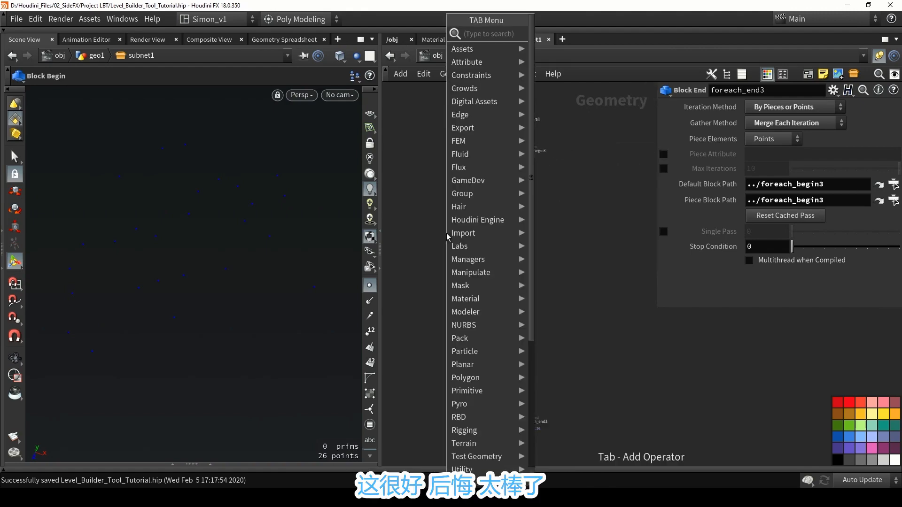
{"action": "type", "text": "gr"}
{"action": "left_click", "coordinate": [543, 36]}
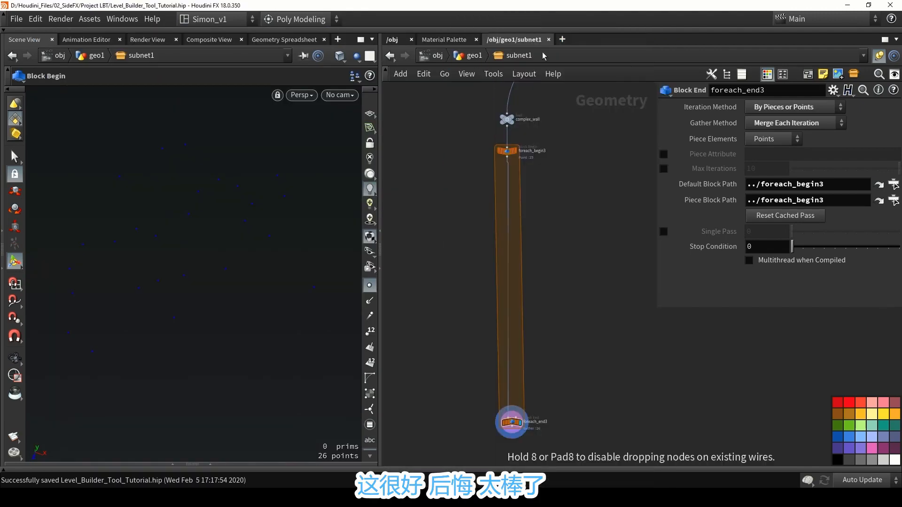
{"action": "left_click", "coordinate": [441, 225]}
{"action": "scroll", "coordinate": [441, 224], "scroll_direction": "up", "scroll_amount": 3}
{"action": "left_click_drag", "start_coordinate": [442, 224], "coordinate": [435, 214]}
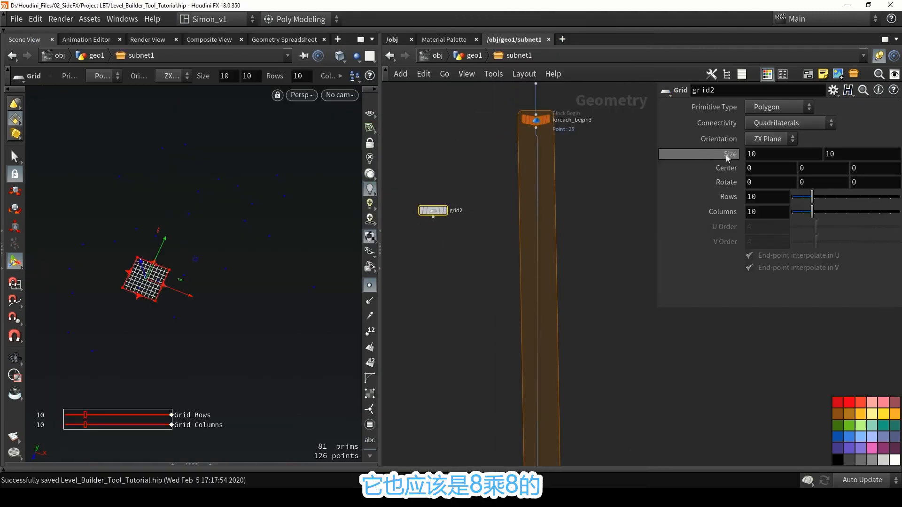
Set grid2's size to 8 by 8 with 2 rows and 2 columns.
{"action": "double_click", "coordinate": [752, 154]}
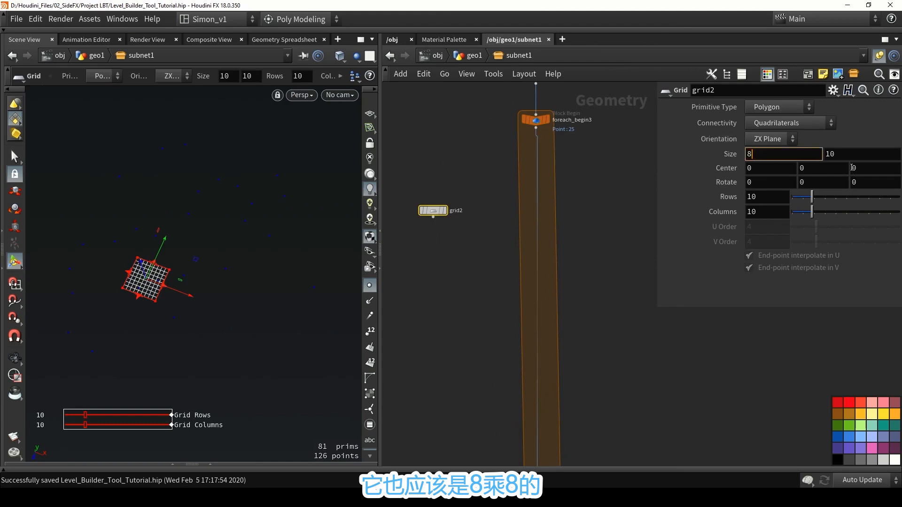
{"action": "type", "text": "8"}
{"action": "key", "text": "Tab"}
{"action": "type", "text": "8"}
{"action": "key", "text": "Return"}
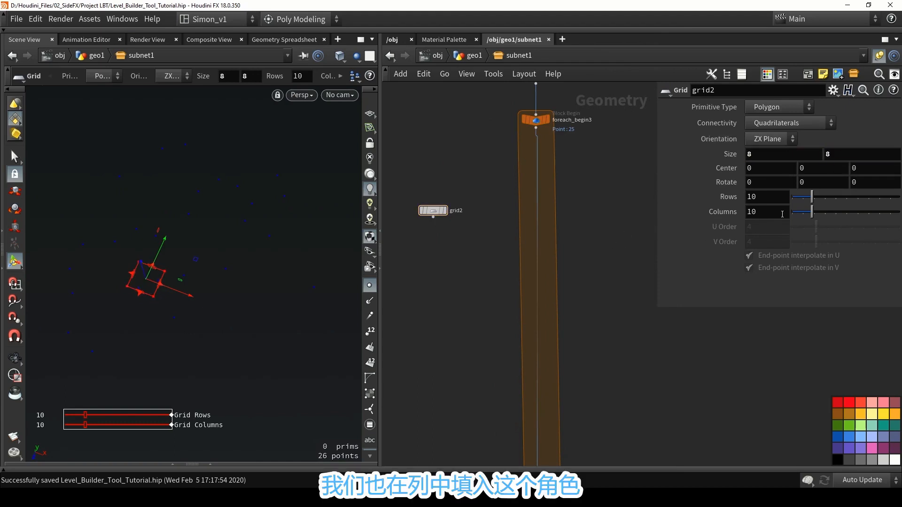
{"action": "double_click", "coordinate": [754, 198]}
{"action": "type", "text": "2"}
{"action": "key", "text": "Tab"}
{"action": "type", "text": "2"}
{"action": "key", "text": "Return"}
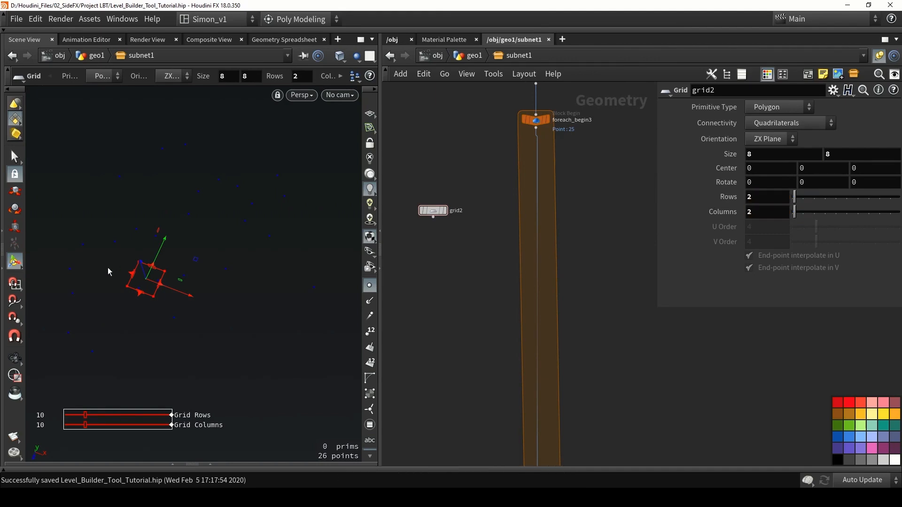
Add a Copy to Points node with grid2 as its geometry and foreach_begin3 as its target points.
{"action": "key", "text": "Tab"}
{"action": "type", "text": "co"}
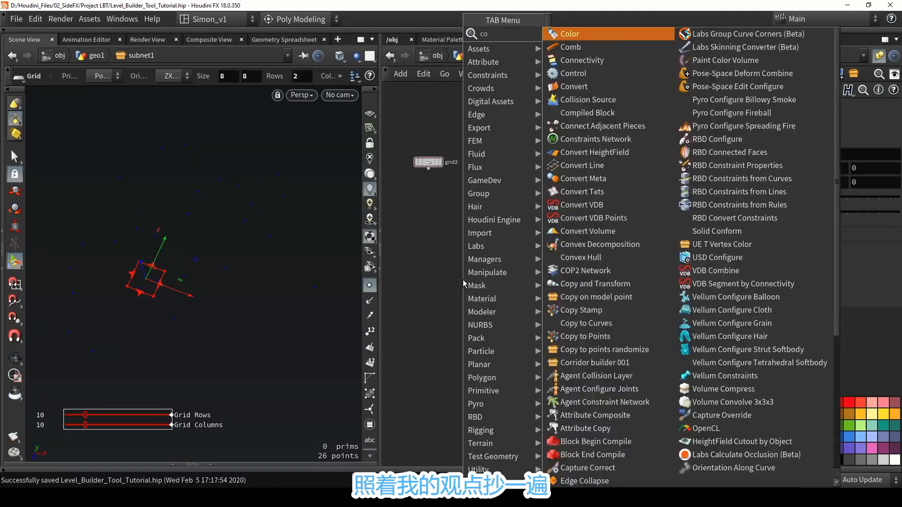
{"action": "type", "text": "py"}
{"action": "left_click", "coordinate": [583, 86]}
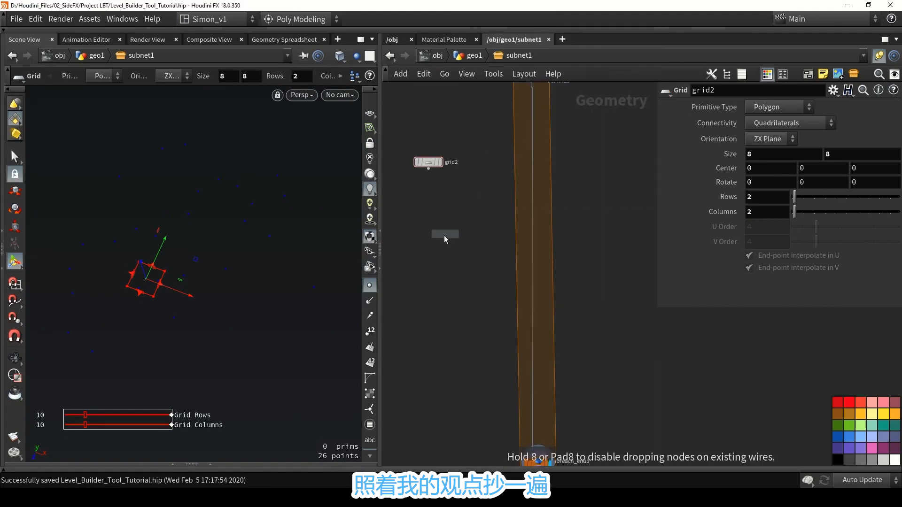
{"action": "left_click", "coordinate": [452, 212]}
{"action": "left_click_drag", "start_coordinate": [428, 169], "coordinate": [490, 195]}
{"action": "middle_click_drag", "start_coordinate": [508, 155], "coordinate": [515, 209]}
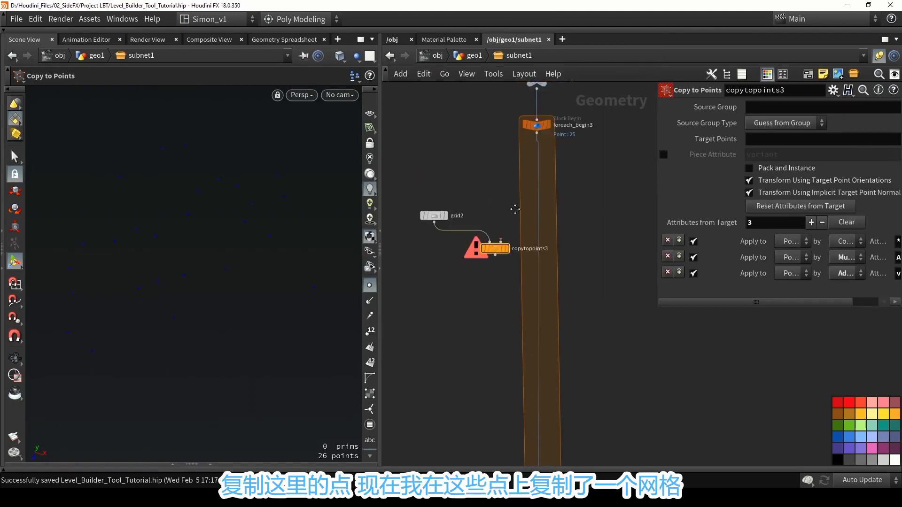
{"action": "left_click_drag", "start_coordinate": [538, 162], "coordinate": [504, 258]}
Connect copytopoints3 to foreach_end3 and reposition it inside the loop.
{"action": "scroll", "coordinate": [493, 171], "scroll_direction": "down", "scroll_amount": 2}
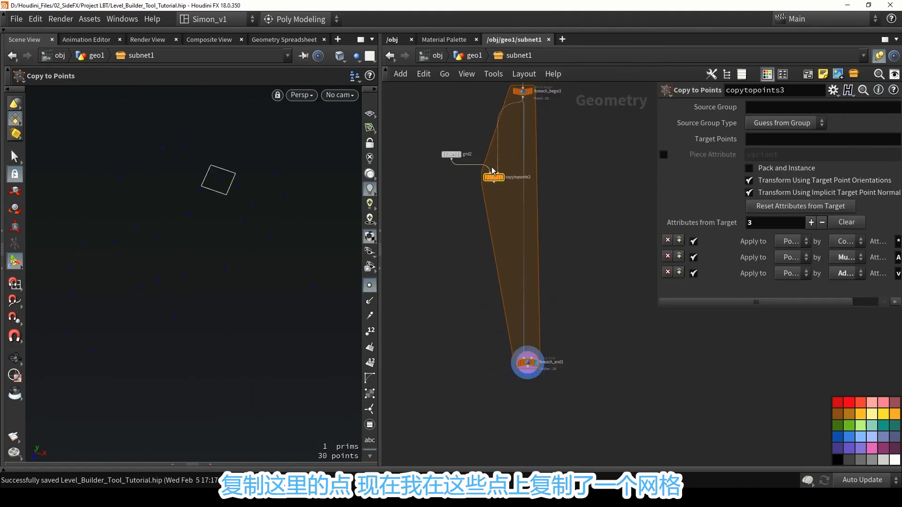
{"action": "scroll", "coordinate": [492, 171], "scroll_direction": "down", "scroll_amount": 1}
{"action": "left_click_drag", "start_coordinate": [493, 179], "coordinate": [516, 324]}
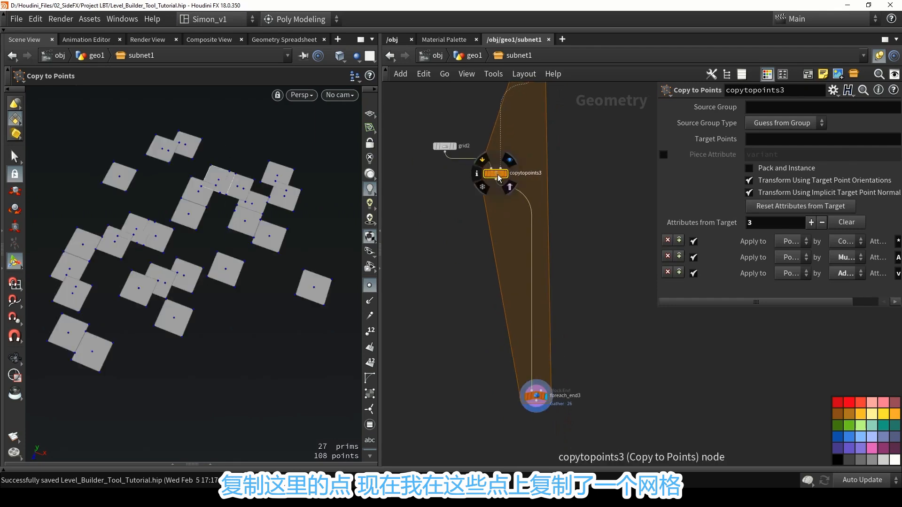
{"action": "left_click_drag", "start_coordinate": [493, 176], "coordinate": [508, 213]}
Change grid2's orientation to XY Plane so the copied panels stand upright.
{"action": "scroll", "coordinate": [486, 215], "scroll_direction": "up", "scroll_amount": 2}
{"action": "scroll", "coordinate": [465, 184], "scroll_direction": "up", "scroll_amount": 1}
{"action": "left_click", "coordinate": [463, 181]}
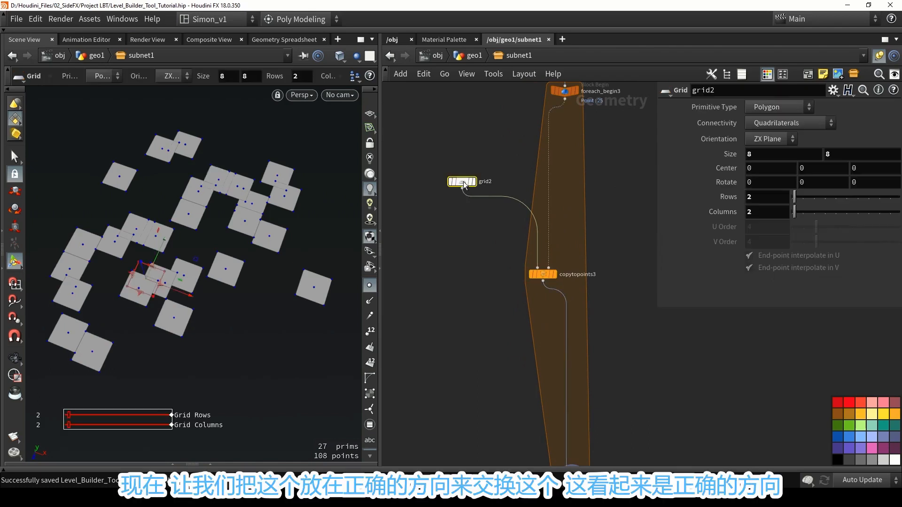
{"action": "left_click_drag", "start_coordinate": [232, 192], "coordinate": [133, 296], "text": "alt"}
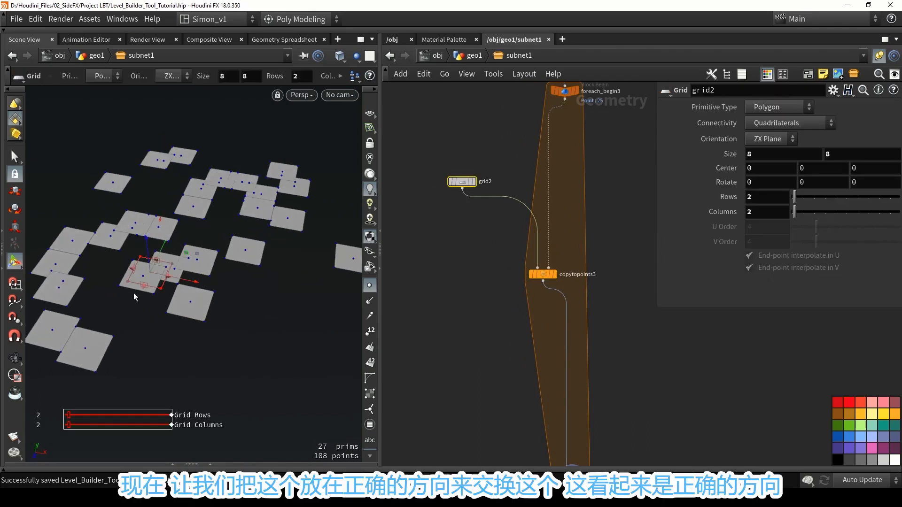
{"action": "left_click", "coordinate": [757, 140]}
{"action": "left_click", "coordinate": [753, 153]}
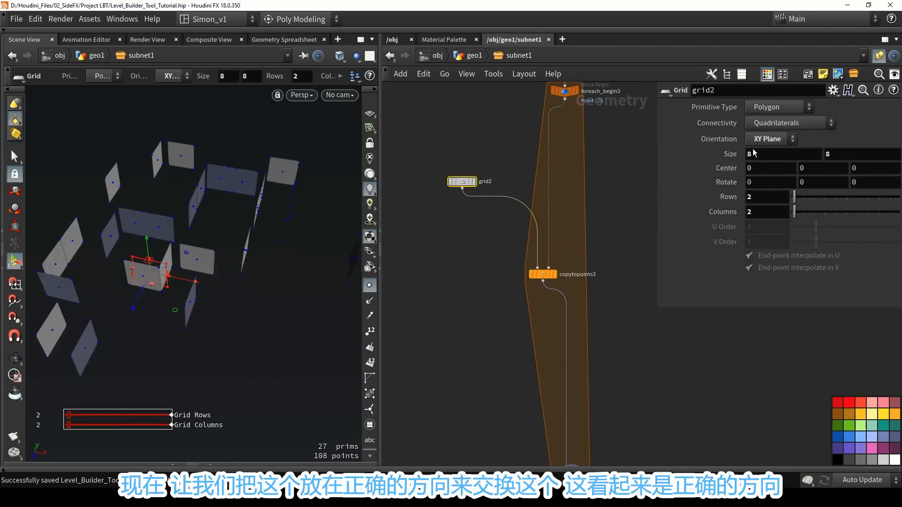
{"action": "left_click_drag", "start_coordinate": [278, 251], "coordinate": [238, 245], "text": "alt"}
Move grid2 farther from the loop and insert a Labs Lot Subdivision node between it and copytopoints3.
{"action": "middle_click_drag", "start_coordinate": [465, 207], "coordinate": [526, 293]}
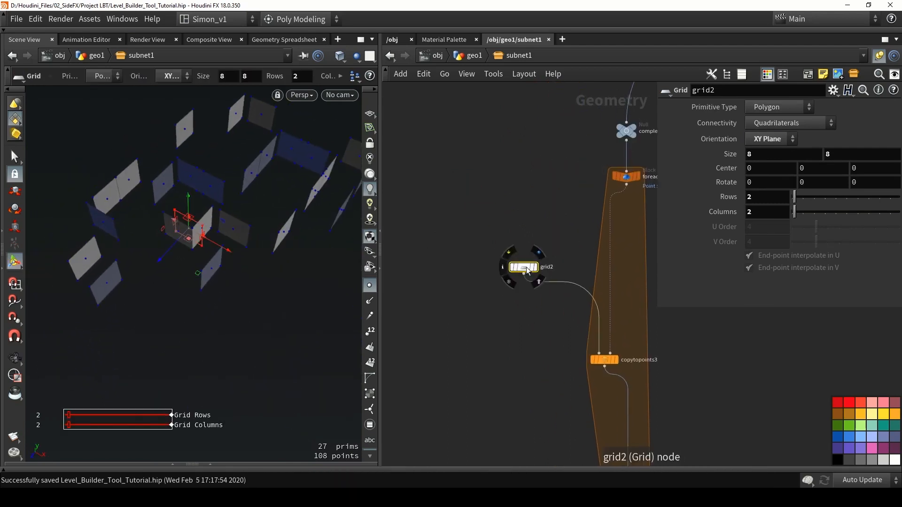
{"action": "left_click_drag", "start_coordinate": [526, 267], "coordinate": [497, 235]}
{"action": "middle_click_drag", "start_coordinate": [536, 291], "coordinate": [471, 273]}
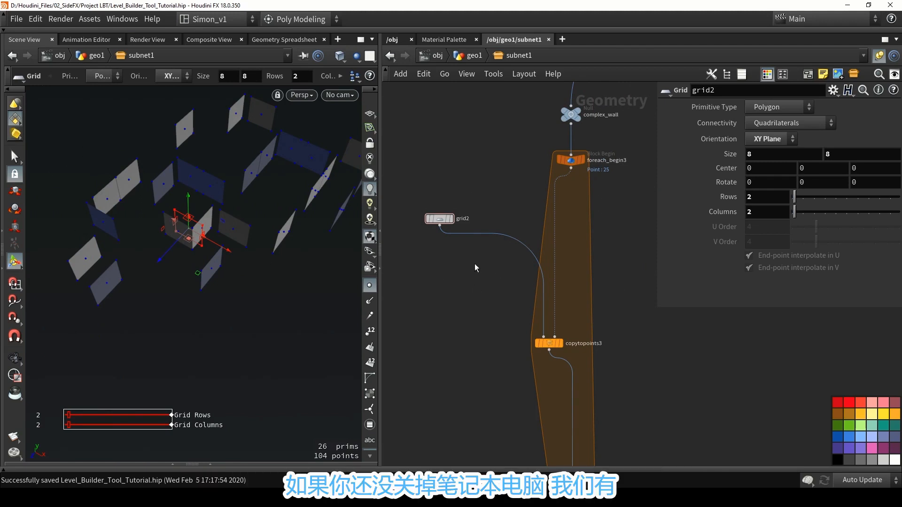
{"action": "key", "text": "Tab"}
{"action": "type", "text": "lot s"}
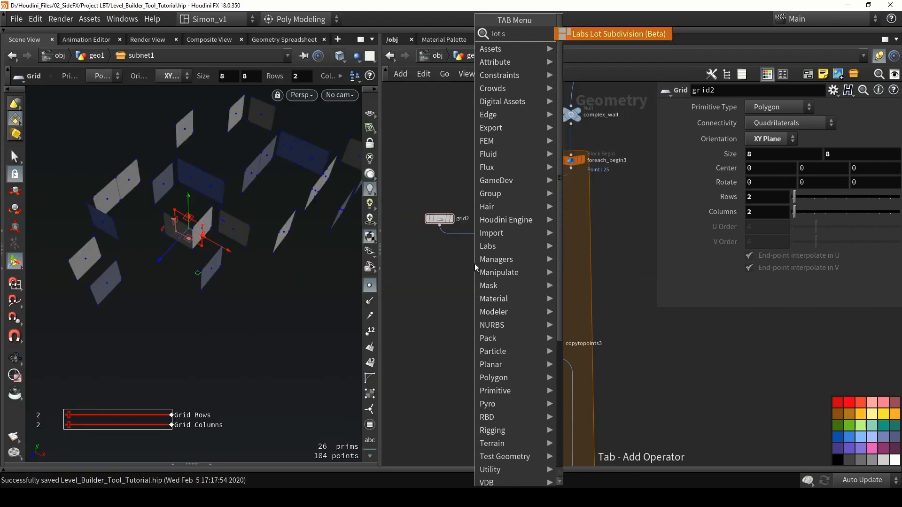
{"action": "key", "text": "Return"}
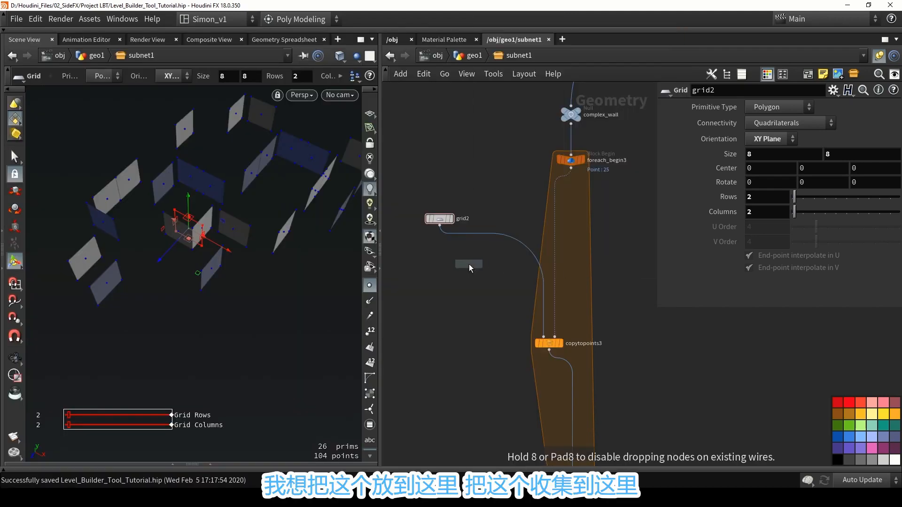
{"action": "scroll", "coordinate": [460, 251], "scroll_direction": "up", "scroll_amount": 3}
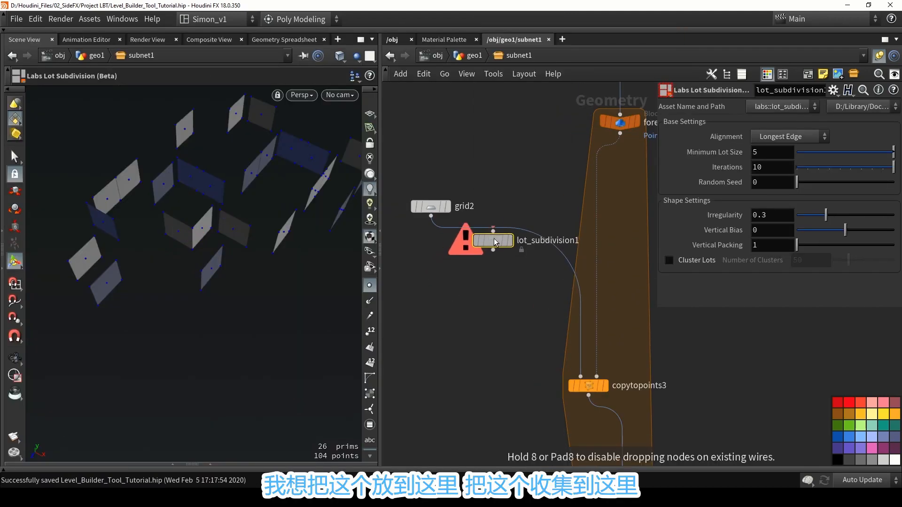
{"action": "left_click", "coordinate": [498, 246]}
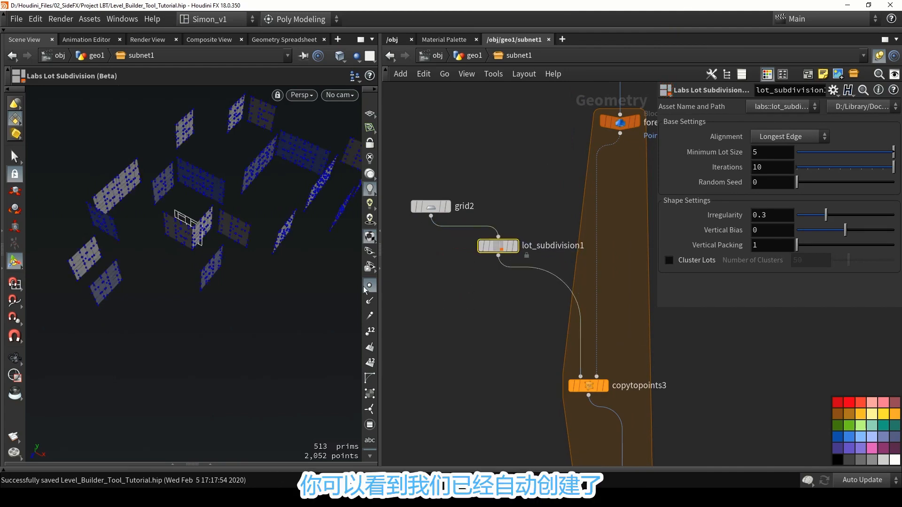
Hide the points in the viewport and examine the subdivision pattern on the copied wall panels.
{"action": "left_click", "coordinate": [365, 287]}
{"action": "left_click_drag", "start_coordinate": [274, 250], "coordinate": [150, 221], "text": "alt"}
{"action": "scroll", "coordinate": [254, 215], "scroll_direction": "up", "scroll_amount": 3}
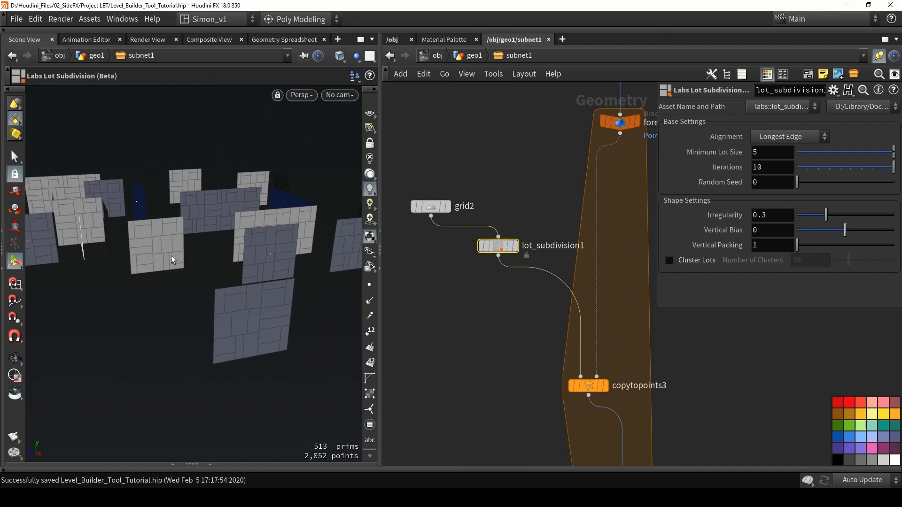
{"action": "left_click_drag", "start_coordinate": [140, 267], "coordinate": [211, 235]}
{"action": "scroll", "coordinate": [186, 259], "scroll_direction": "up", "scroll_amount": 2}
{"action": "key", "text": "Return"}
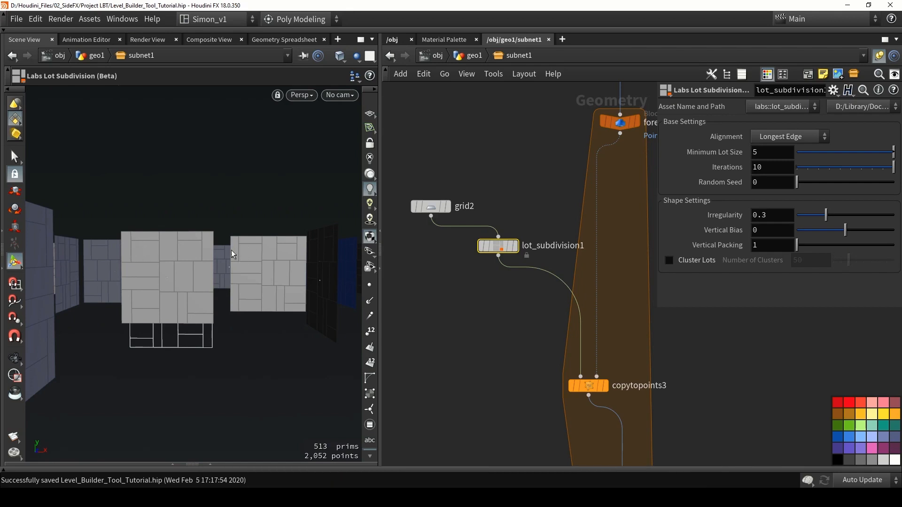
{"action": "left_click_drag", "start_coordinate": [230, 274], "coordinate": [209, 284], "text": "alt"}
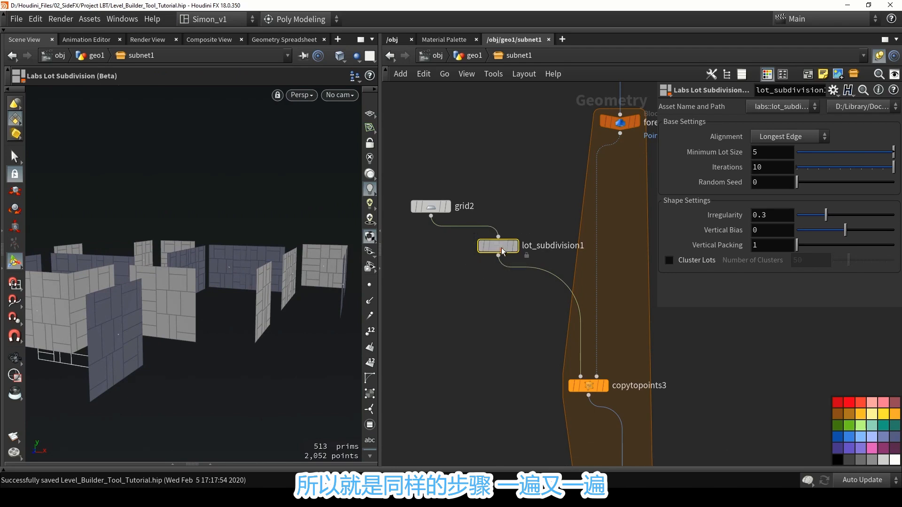
Align lot_subdivision1 directly below grid2 in the network.
{"action": "left_click_drag", "start_coordinate": [498, 245], "coordinate": [431, 255]}
{"action": "scroll", "coordinate": [460, 343], "scroll_direction": "down", "scroll_amount": 3}
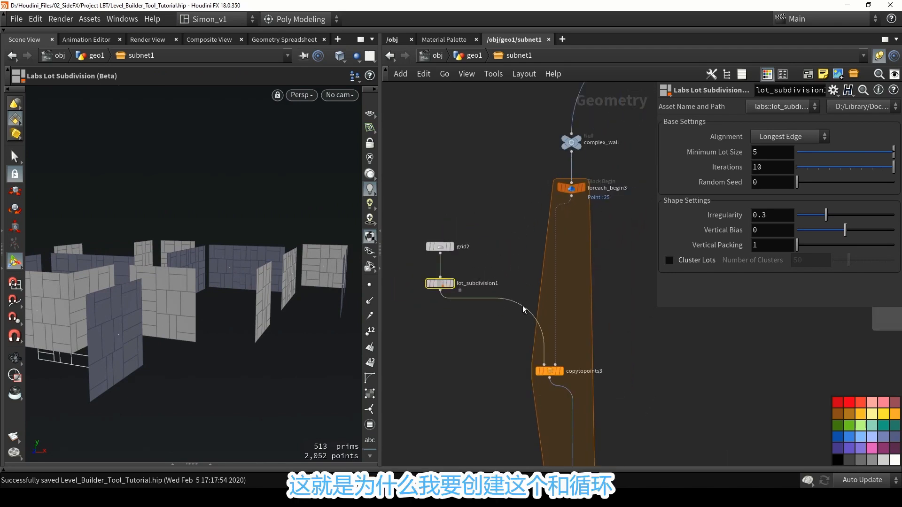
{"action": "scroll", "coordinate": [523, 309], "scroll_direction": "down", "scroll_amount": 2}
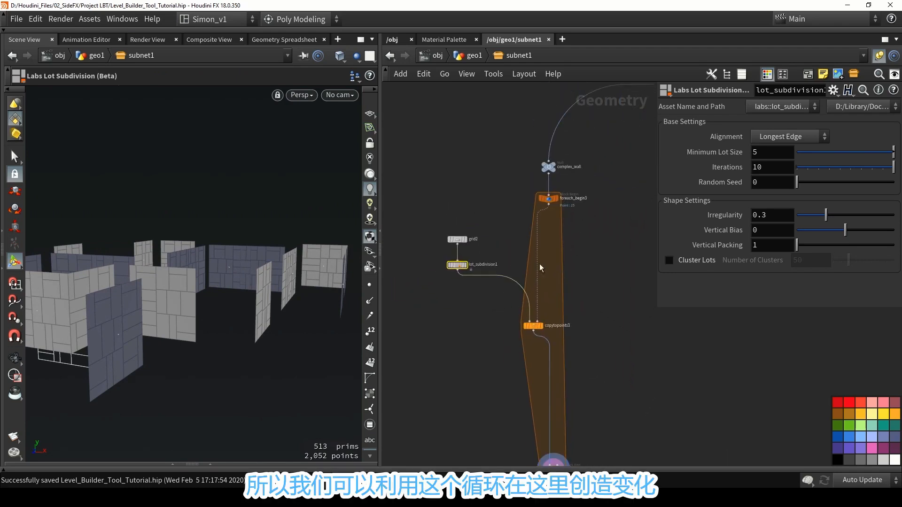
Display lot_subdivision1 on its own, move it closer to grid2 and raise its Irregularity to 0.621.
{"action": "scroll", "coordinate": [555, 258], "scroll_direction": "up", "scroll_amount": 2}
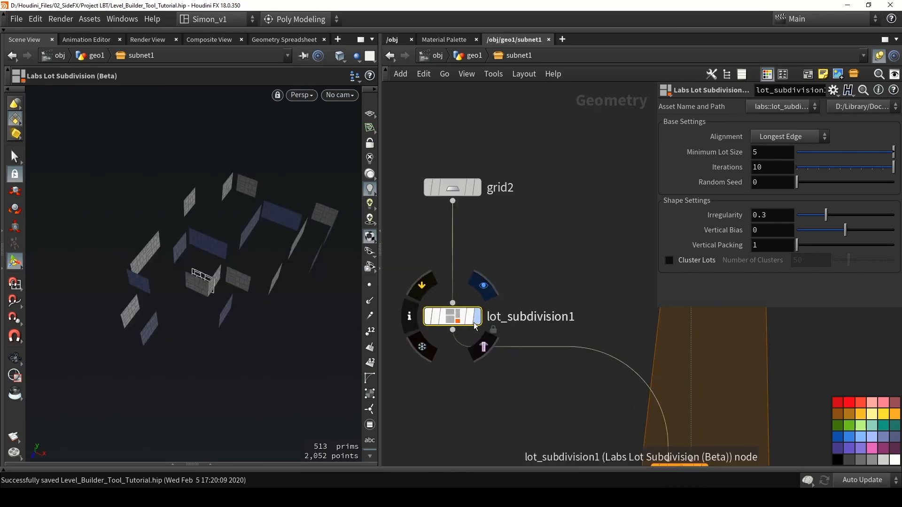
{"action": "left_click_drag", "start_coordinate": [456, 322], "coordinate": [457, 297]}
{"action": "left_click_drag", "start_coordinate": [278, 245], "coordinate": [222, 226], "text": "alt"}
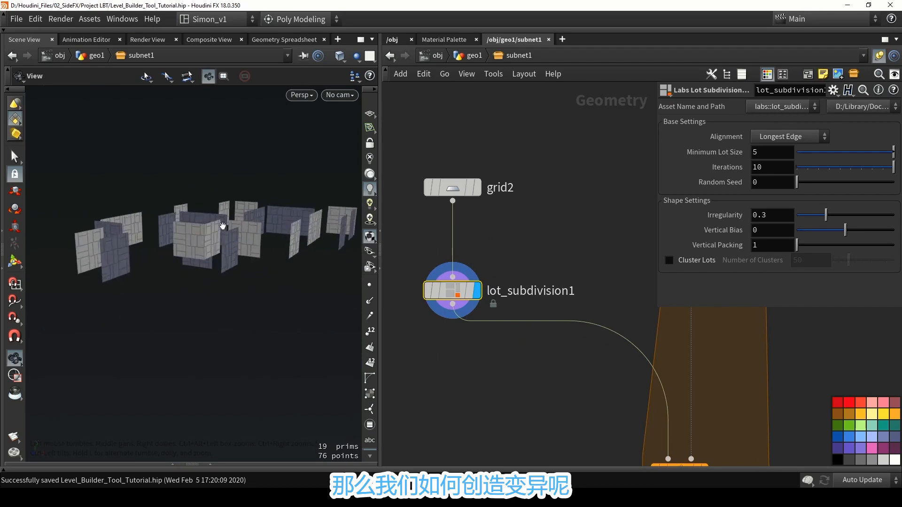
{"action": "scroll", "coordinate": [222, 226], "scroll_direction": "up", "scroll_amount": 3}
{"action": "left_click_drag", "start_coordinate": [827, 214], "coordinate": [857, 216]}
Create a meta import node from foreach_begin3 to access the loop's metadata.
{"action": "middle_click_drag", "start_coordinate": [567, 174], "coordinate": [534, 200]}
{"action": "scroll", "coordinate": [470, 174], "scroll_direction": "down", "scroll_amount": 2}
{"action": "scroll", "coordinate": [533, 198], "scroll_direction": "down", "scroll_amount": 1}
{"action": "left_click", "coordinate": [519, 154]}
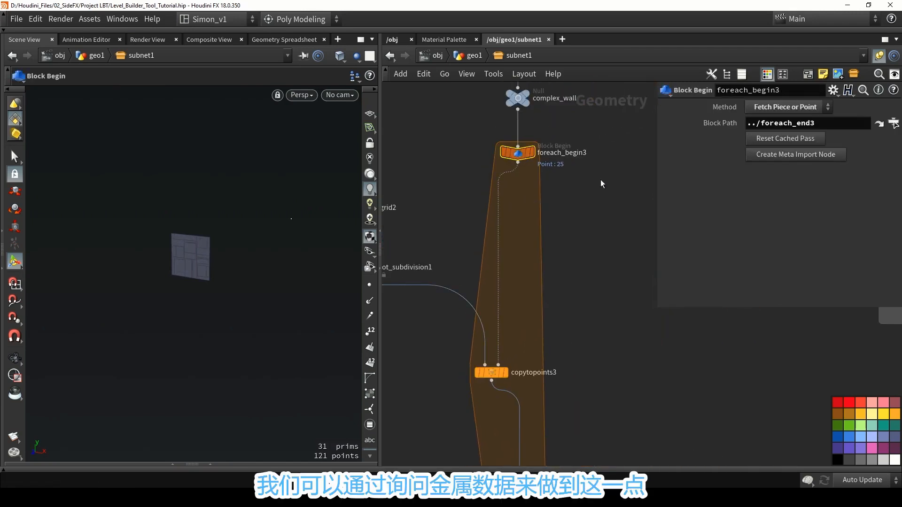
{"action": "left_click", "coordinate": [796, 155]}
{"action": "middle_click_drag", "start_coordinate": [588, 186], "coordinate": [516, 191]}
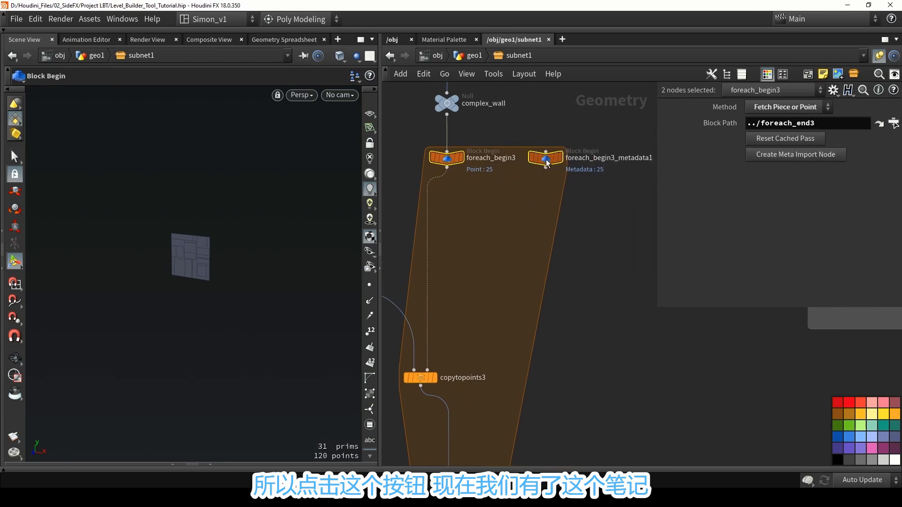
{"action": "left_click_drag", "start_coordinate": [545, 160], "coordinate": [546, 162]}
{"action": "scroll", "coordinate": [520, 200], "scroll_direction": "down", "scroll_amount": 2}
{"action": "middle_click_drag", "start_coordinate": [520, 199], "coordinate": [552, 197]}
{"action": "scroll", "coordinate": [393, 245], "scroll_direction": "up", "scroll_amount": 2}
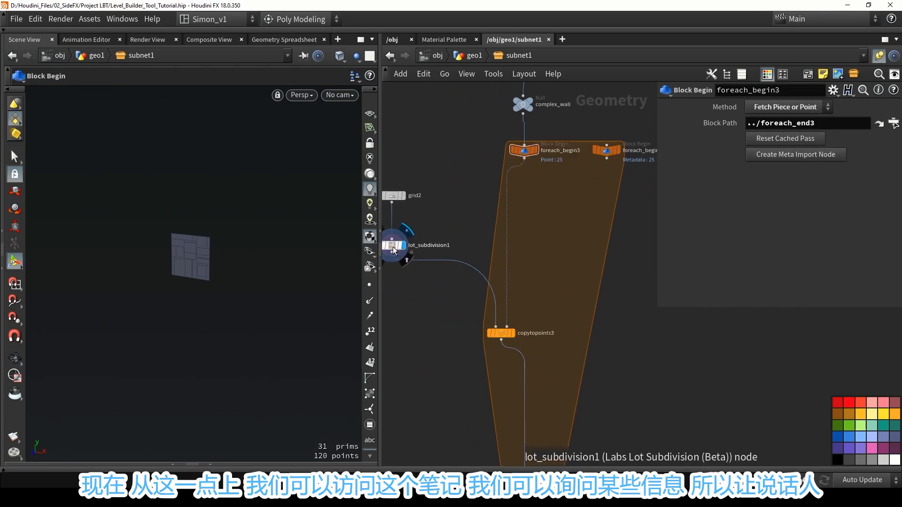
Open the Irregularity parameter of lot_subdivision1 in the expression editor and widen the editor for a longer expression.
{"action": "left_click", "coordinate": [394, 245]}
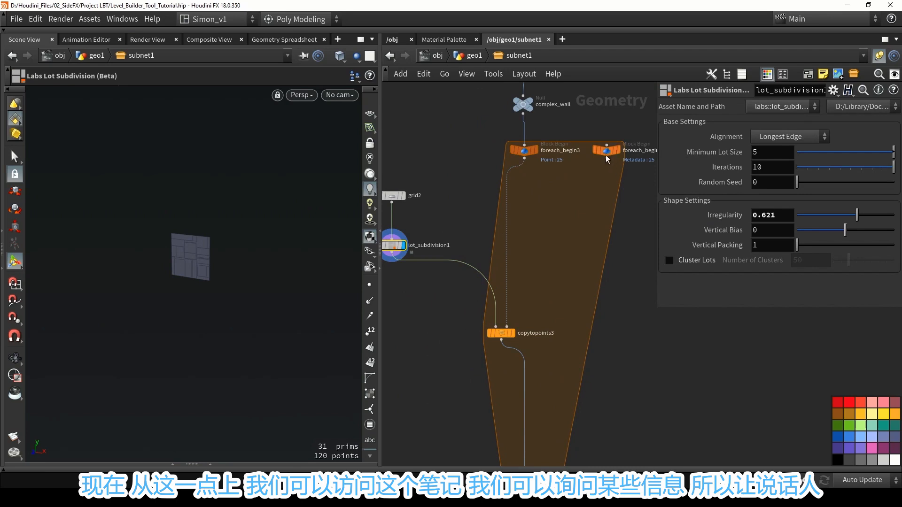
{"action": "mouse_move", "coordinate": [714, 217]}
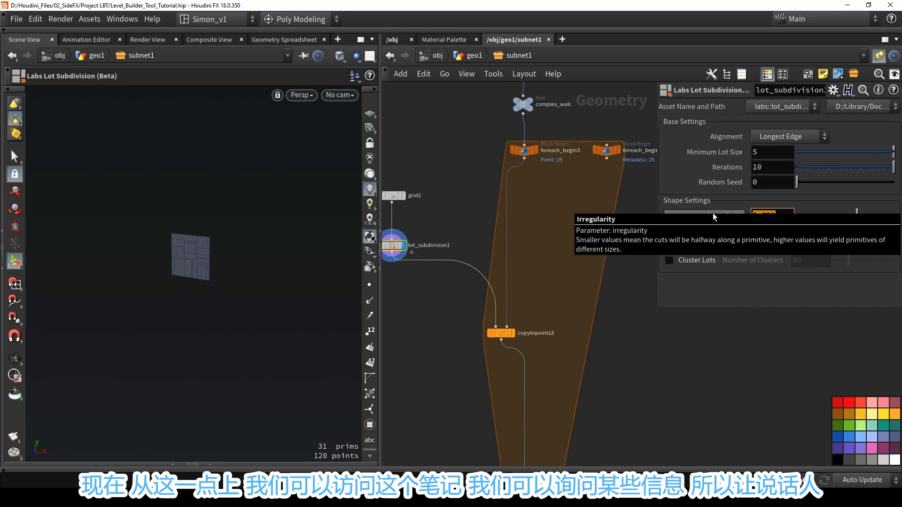
{"action": "type", "text": "de"}
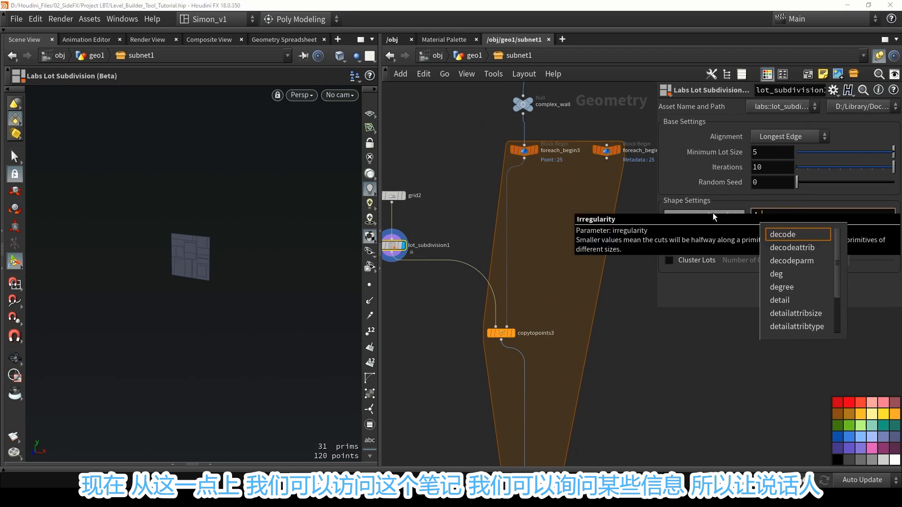
{"action": "left_click", "coordinate": [698, 369]}
{"action": "left_click", "coordinate": [776, 217]}
{"action": "key", "text": "alt+e"}
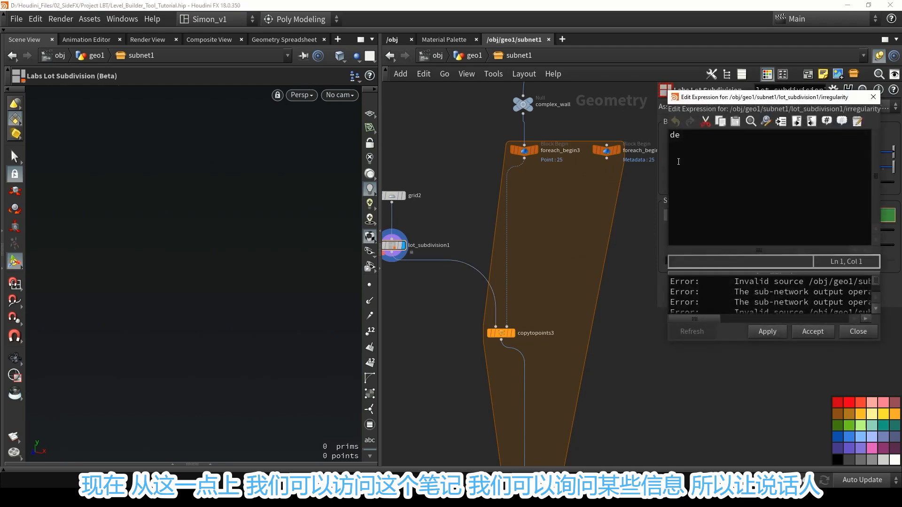
{"action": "left_click_drag", "start_coordinate": [664, 165], "coordinate": [471, 165]}
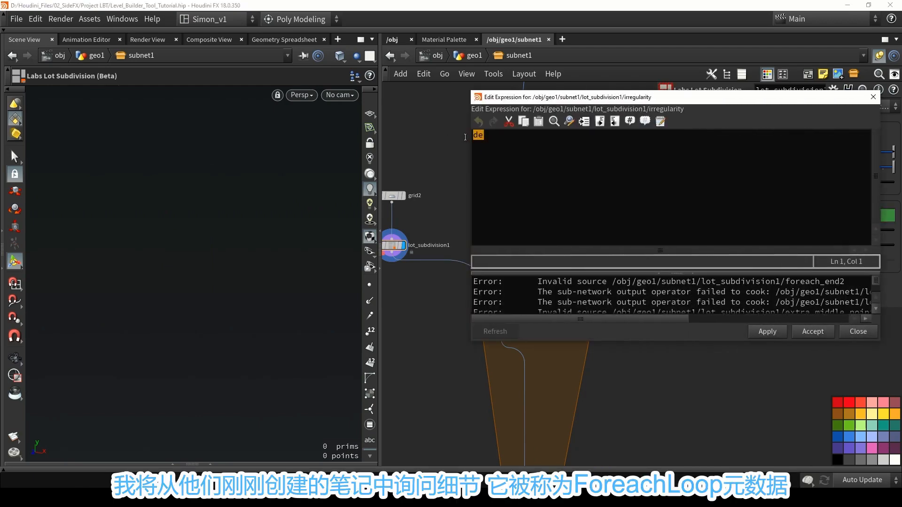
Write the Irregularity expression detail("../foreach_begin3_metadata1/", "iteration" , 0) to read the loop's iteration number.
{"action": "type", "text": "tail("}
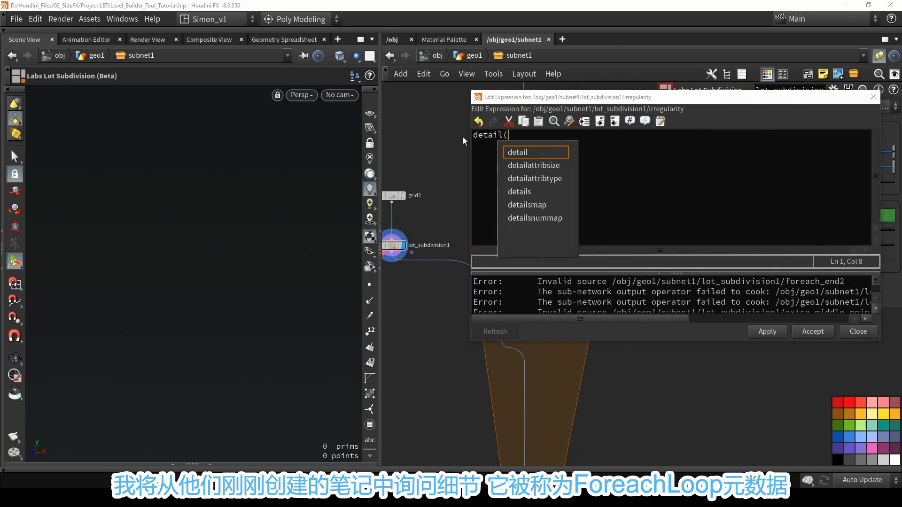
{"action": "type", "text": "\"../"}
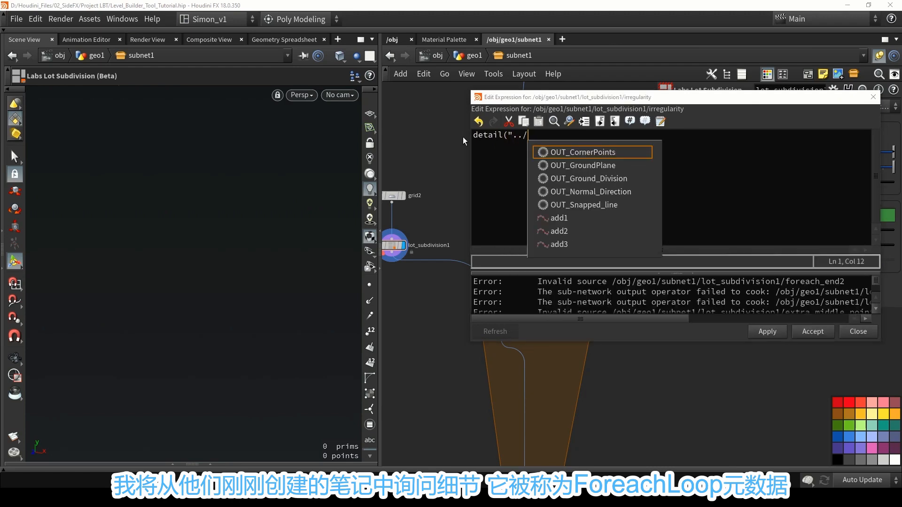
{"action": "type", "text": "for"}
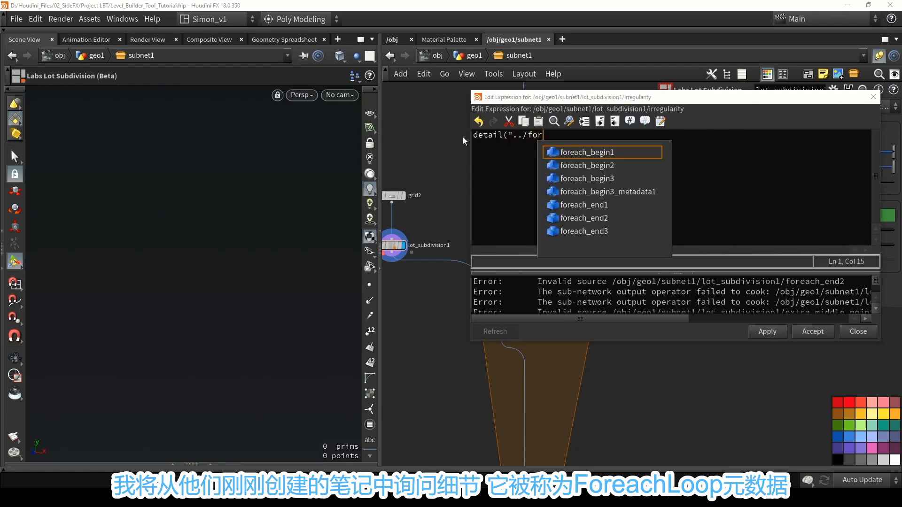
{"action": "key", "text": "Down"}
{"action": "key", "text": "Down"}
{"action": "key", "text": "Down"}
{"action": "key", "text": "Return"}
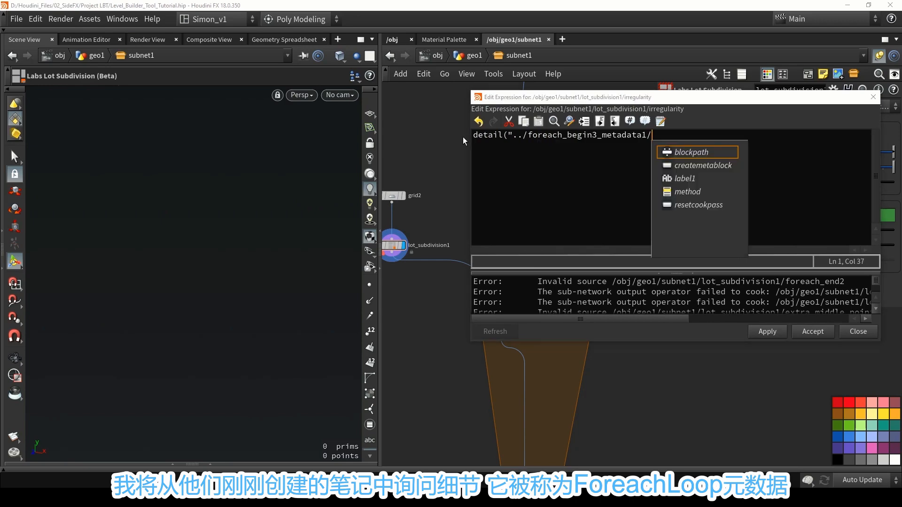
{"action": "type", "text": "\", "}
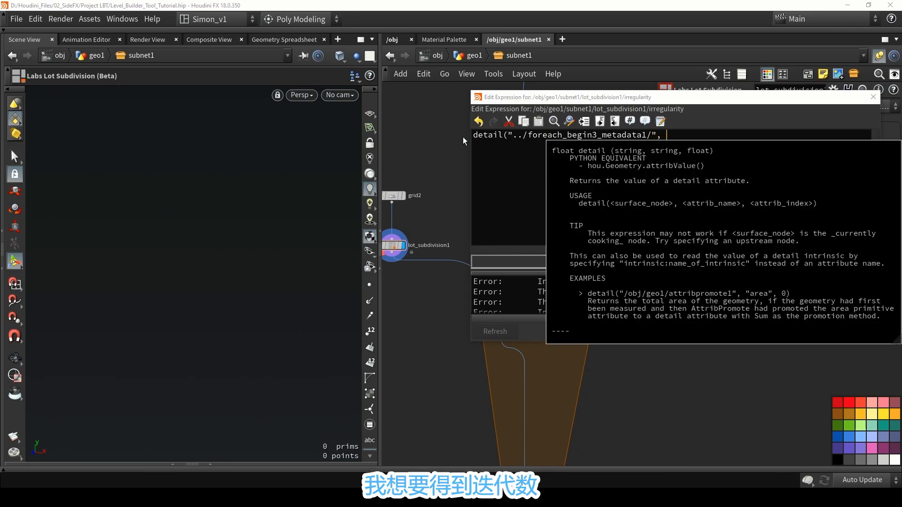
{"action": "type", "text": "\"iteratio"}
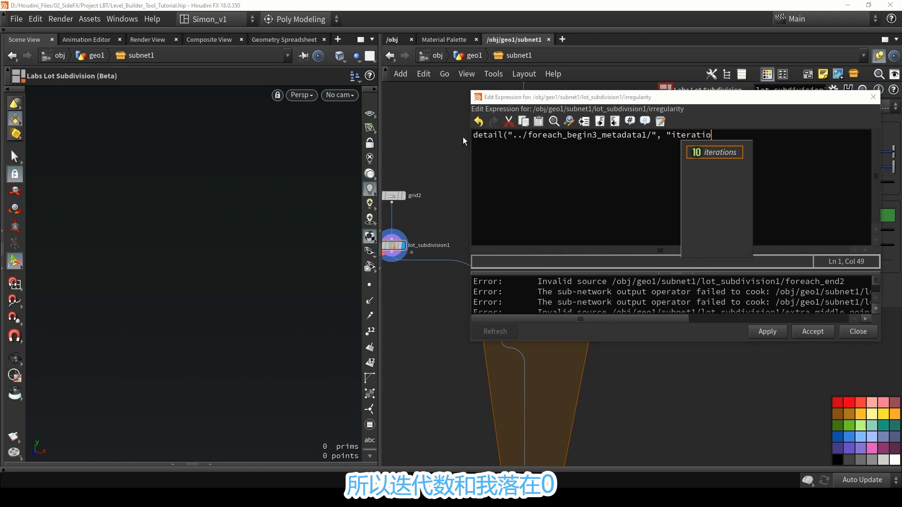
{"action": "type", "text": "n\" "}
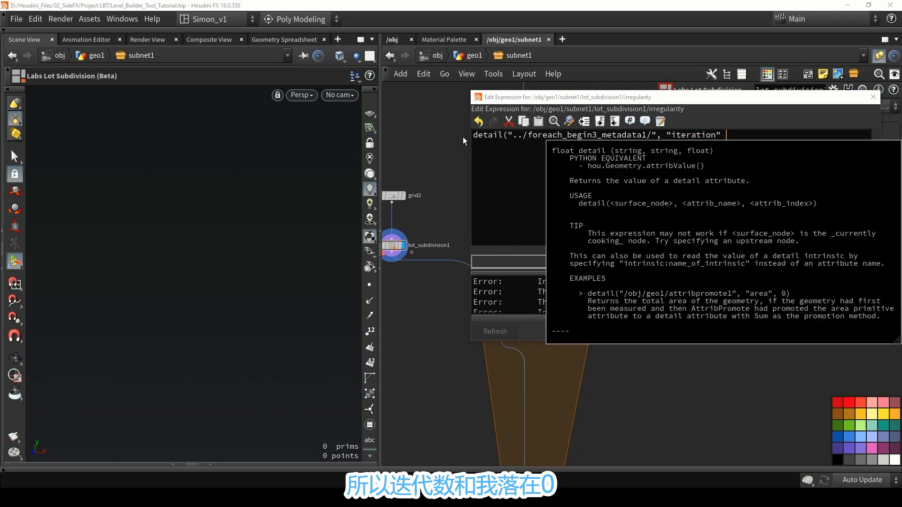
{"action": "type", "text": ", 0)"}
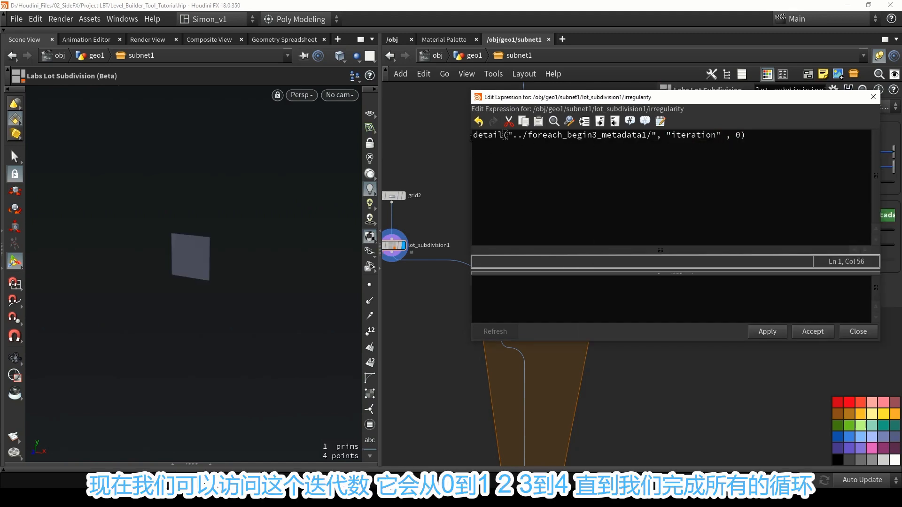
Wrap the detail expression in rand() so Irregularity is random for each iteration, and accept the expression.
{"action": "left_click", "coordinate": [472, 136]}
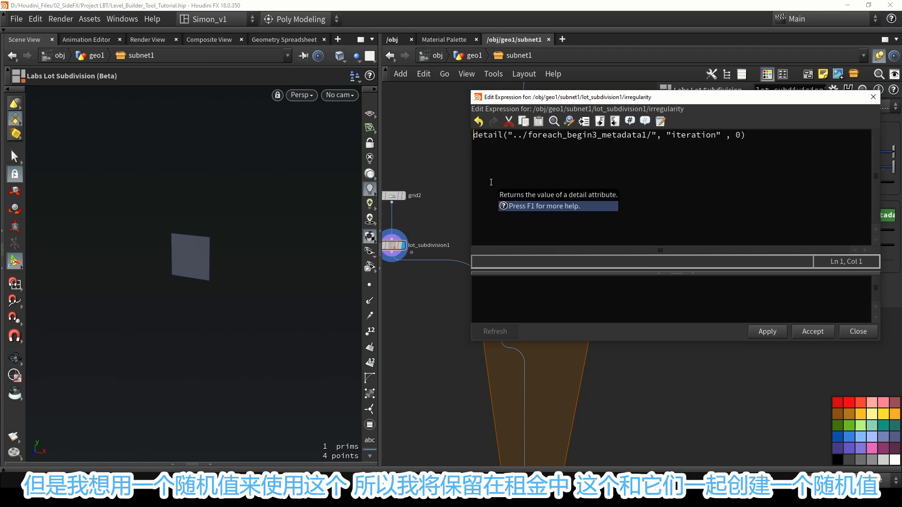
{"action": "type", "text": "rand"}
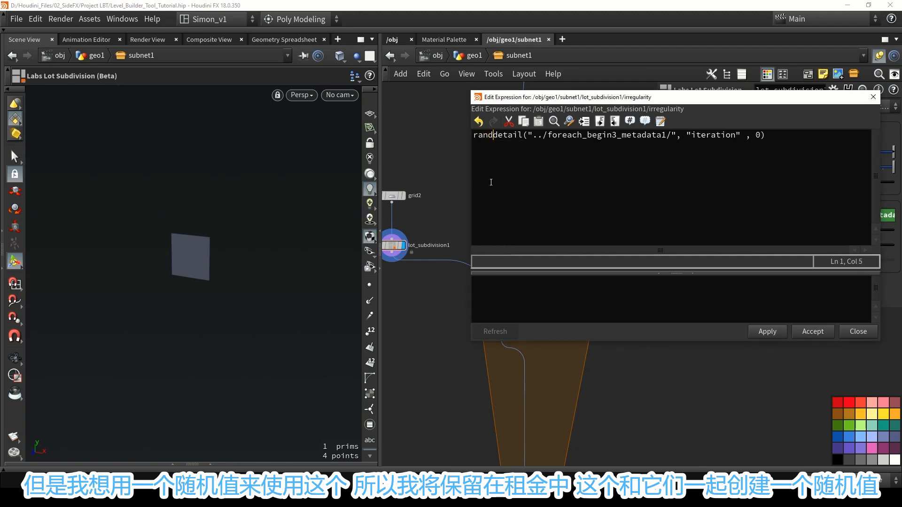
{"action": "type", "text": "("}
{"action": "left_click", "coordinate": [783, 135]}
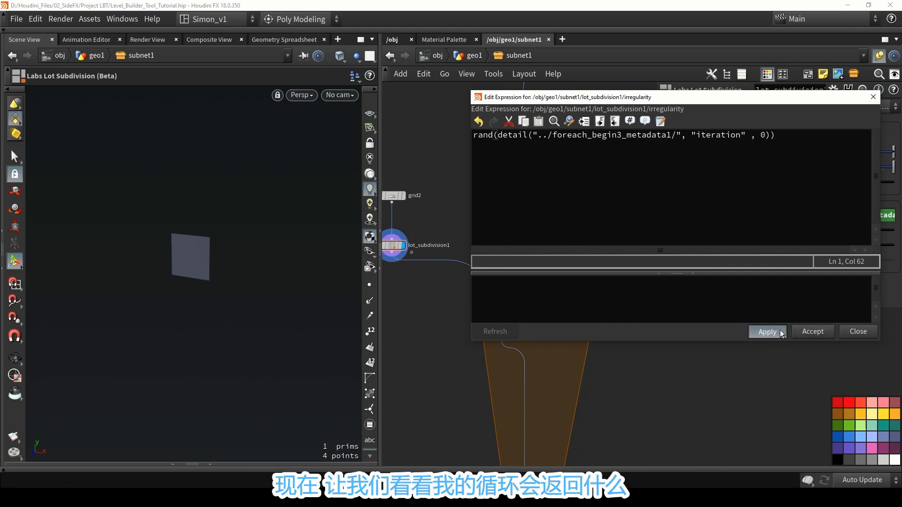
{"action": "left_click", "coordinate": [768, 332]}
{"action": "left_click", "coordinate": [815, 332]}
Display the foreach_end3 output and examine how the subdivision pattern varies between the copied wall panels.
{"action": "scroll", "coordinate": [548, 353], "scroll_direction": "up", "scroll_amount": 5}
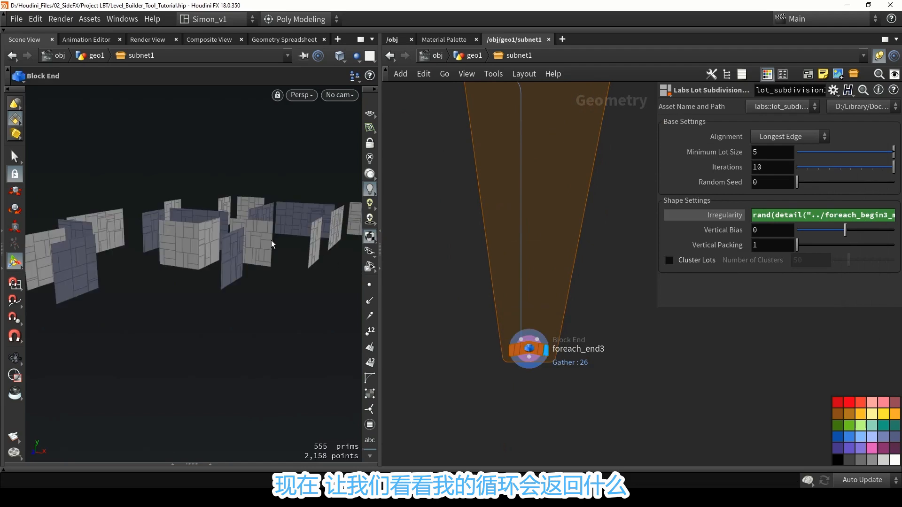
{"action": "left_click_drag", "start_coordinate": [271, 240], "coordinate": [264, 216], "text": "alt"}
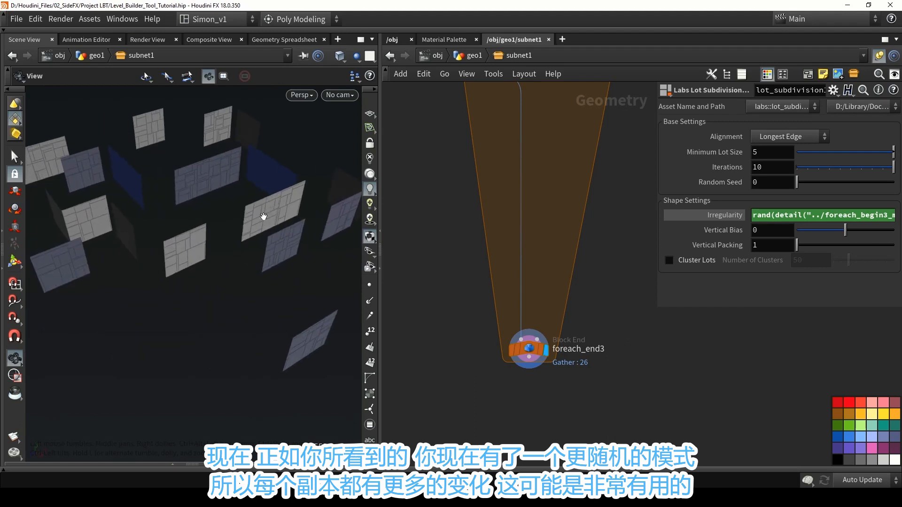
{"action": "key", "text": "Return"}
{"action": "key", "text": "Escape"}
{"action": "left_click_drag", "start_coordinate": [217, 139], "coordinate": [276, 203]}
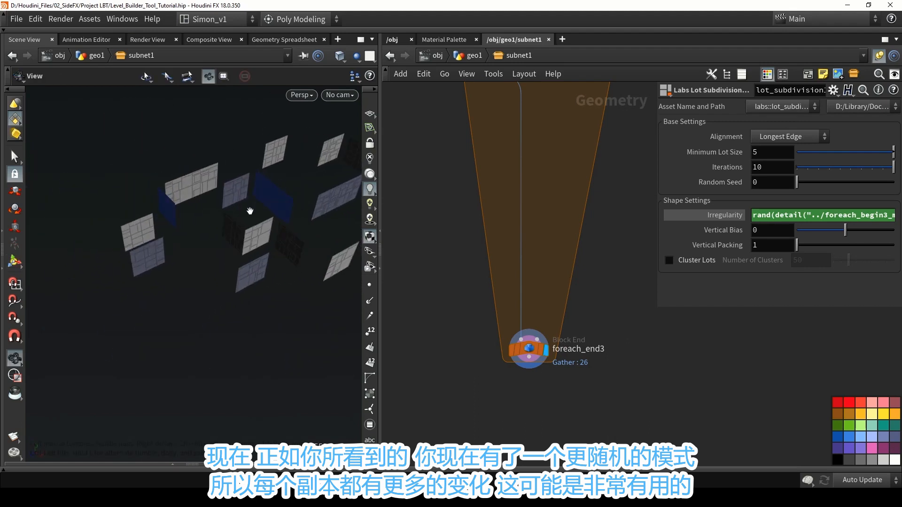
Try moving curve1 to test how fast the panels update, undo the move, and save the scene file.
{"action": "key", "text": "Return"}
{"action": "key", "text": "ctrl+s"}
{"action": "key", "text": "h"}
{"action": "key", "text": "ctrl+z"}
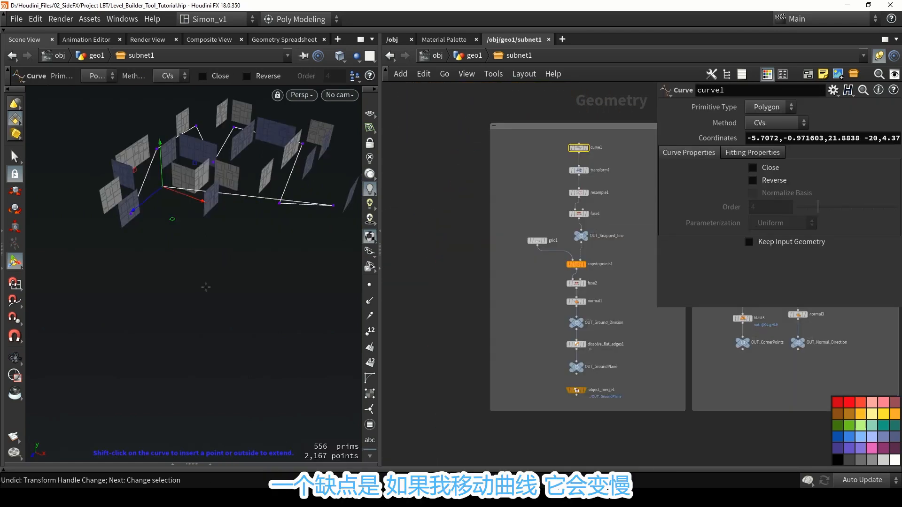
{"action": "left_click_drag", "start_coordinate": [172, 217], "coordinate": [187, 258]}
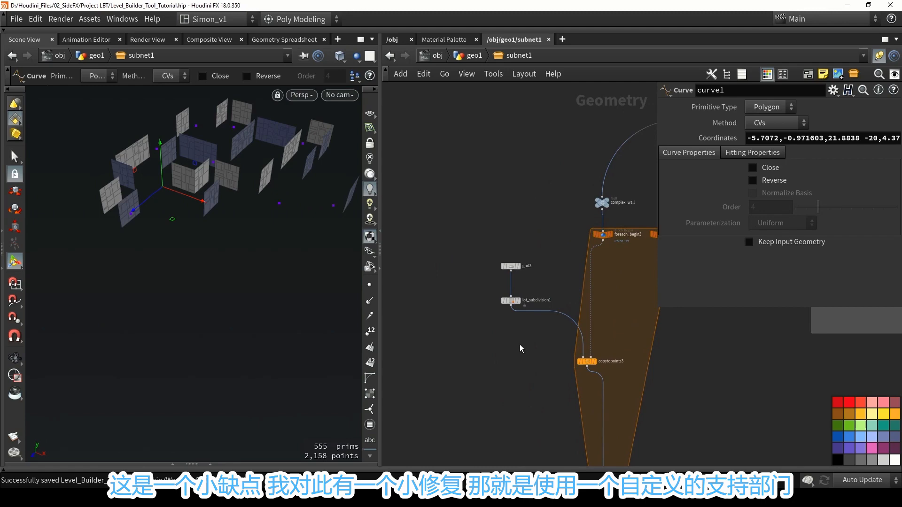
Move lot_subdivision1 aside and feed copytopoints3 from a custom rand_grid_v9 for-each loop and fuse17, branching from grid2.
{"action": "scroll", "coordinate": [520, 326], "scroll_direction": "up", "scroll_amount": 3}
{"action": "left_click_drag", "start_coordinate": [504, 283], "coordinate": [536, 284]}
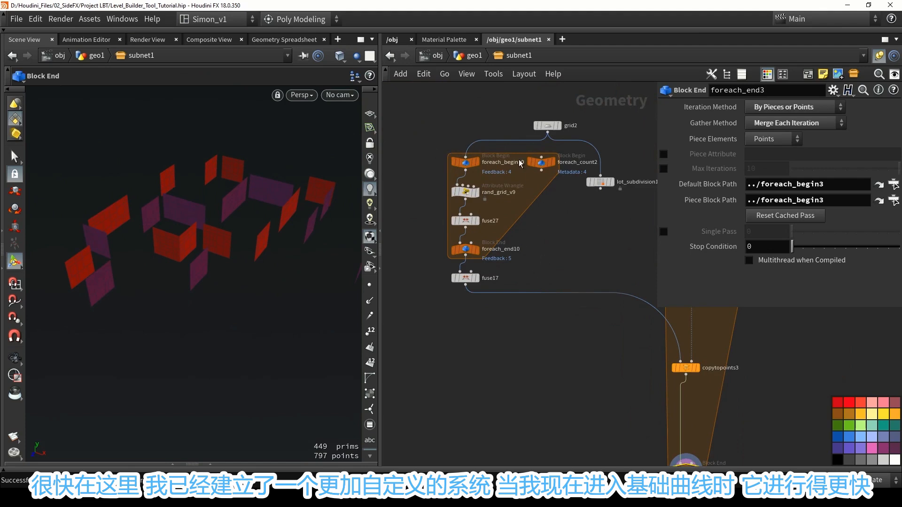
Select curve1 and move its points in the viewport to reshape the wall layout with the custom panels.
{"action": "scroll", "coordinate": [520, 163], "scroll_direction": "down", "scroll_amount": 5}
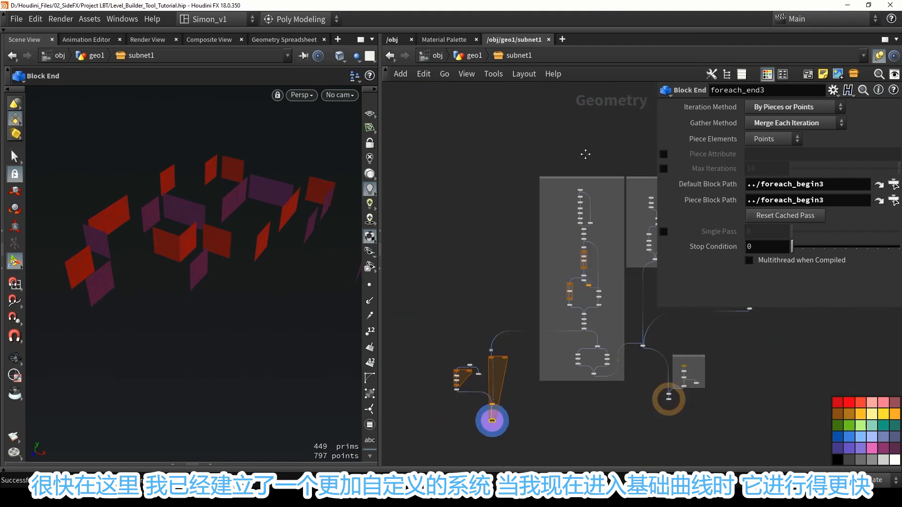
{"action": "middle_click_drag", "start_coordinate": [586, 154], "coordinate": [525, 255]}
{"action": "scroll", "coordinate": [633, 196], "scroll_direction": "up", "scroll_amount": 4}
{"action": "left_click", "coordinate": [616, 184]}
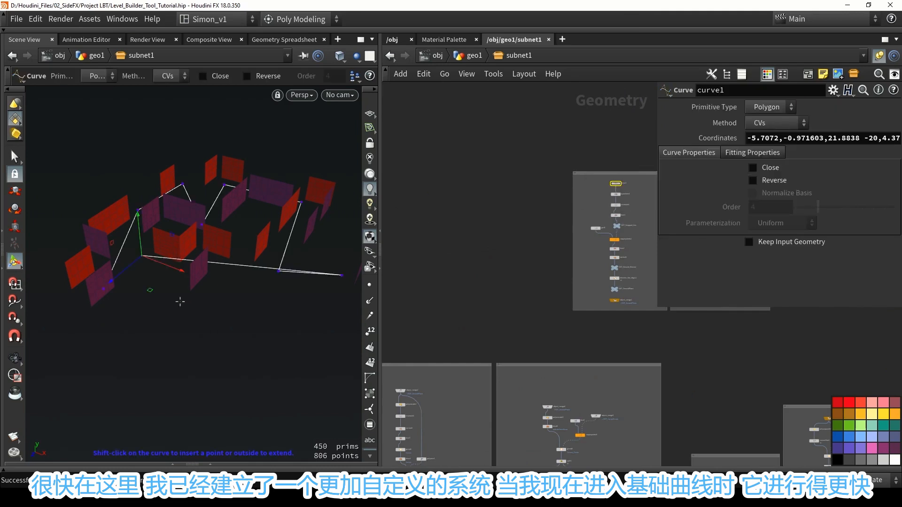
{"action": "left_click_drag", "start_coordinate": [149, 291], "coordinate": [94, 188]}
{"action": "right_click_drag", "start_coordinate": [94, 187], "coordinate": [101, 236], "text": "alt"}
{"action": "left_click_drag", "start_coordinate": [101, 235], "coordinate": [175, 191], "text": "alt"}
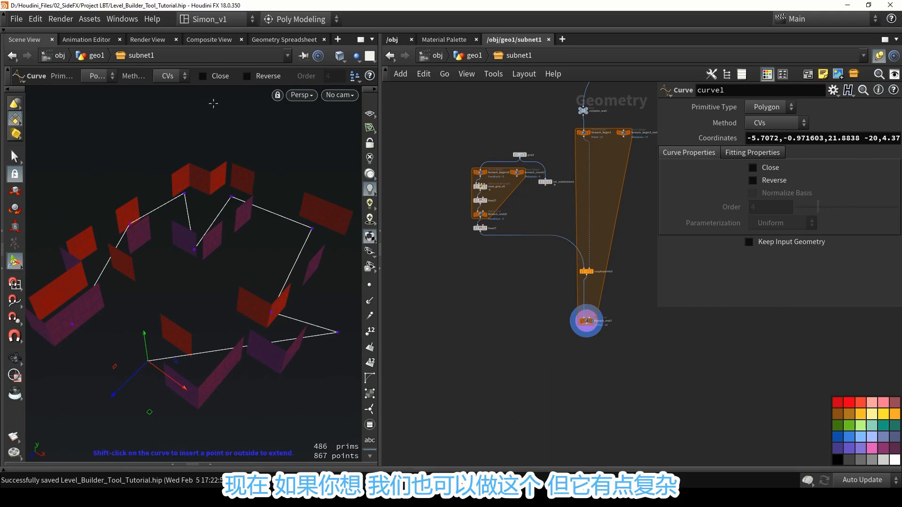
Select rand_grid_v9 inside the custom loop and look over its VEX code.
{"action": "scroll", "coordinate": [474, 188], "scroll_direction": "up", "scroll_amount": 5}
{"action": "left_click", "coordinate": [488, 189]}
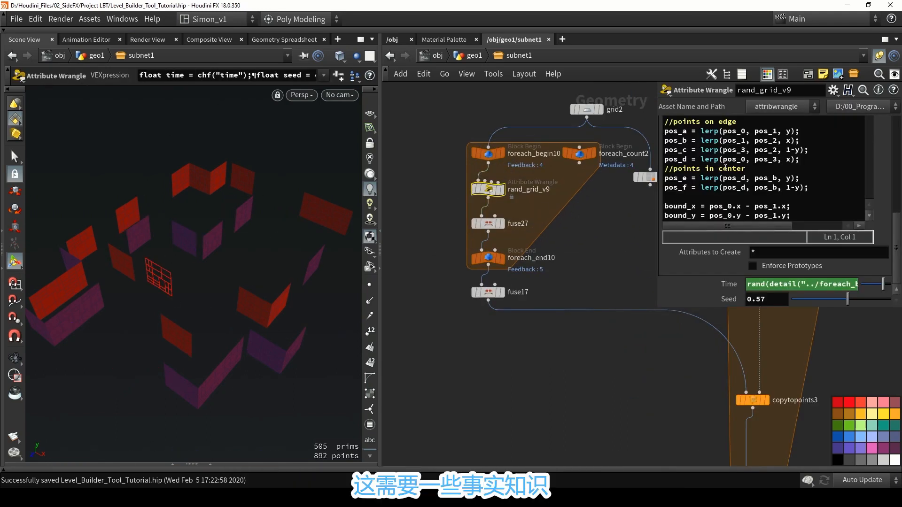
{"action": "left_click", "coordinate": [534, 404]}
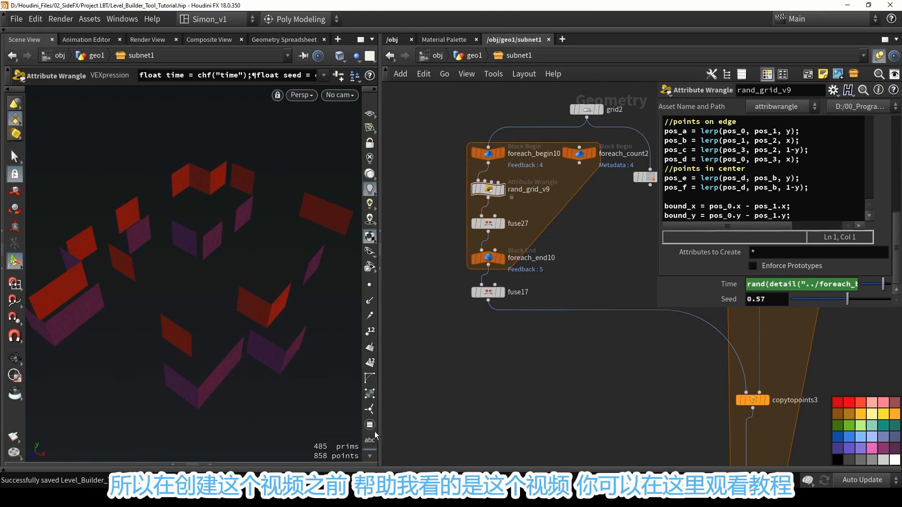
Switch to the browser, skip through the YouTube video "Animated recursive subdivision in Houdini using VEX" to 24:36, and return to Houdini.
{"action": "key", "text": "alt+Tab"}
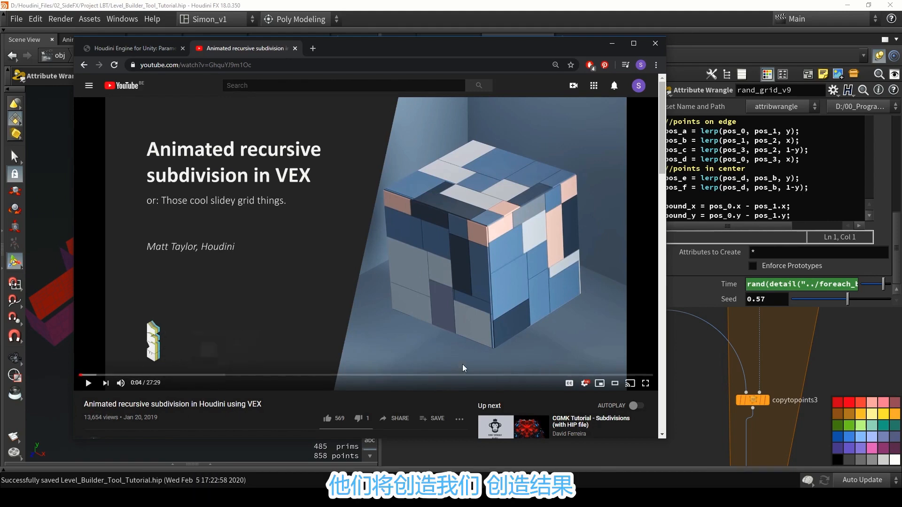
{"action": "left_click", "coordinate": [568, 375]}
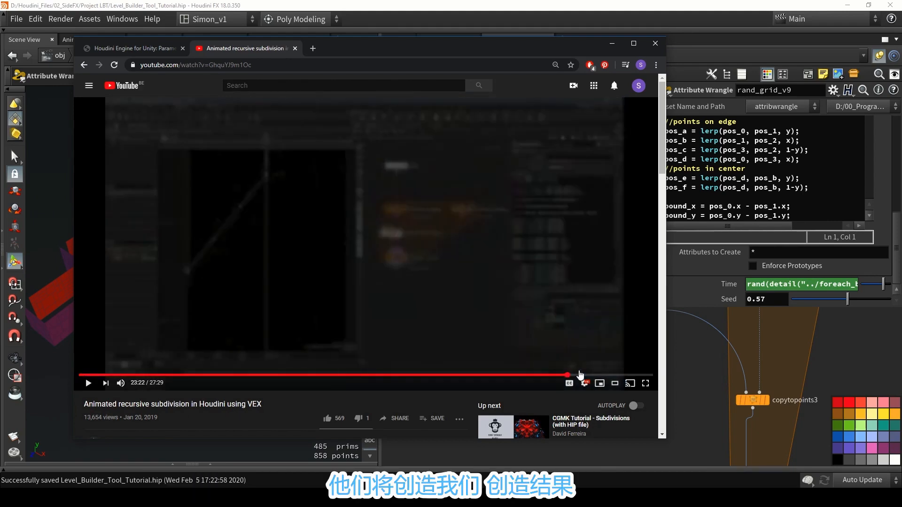
{"action": "left_click", "coordinate": [593, 375]}
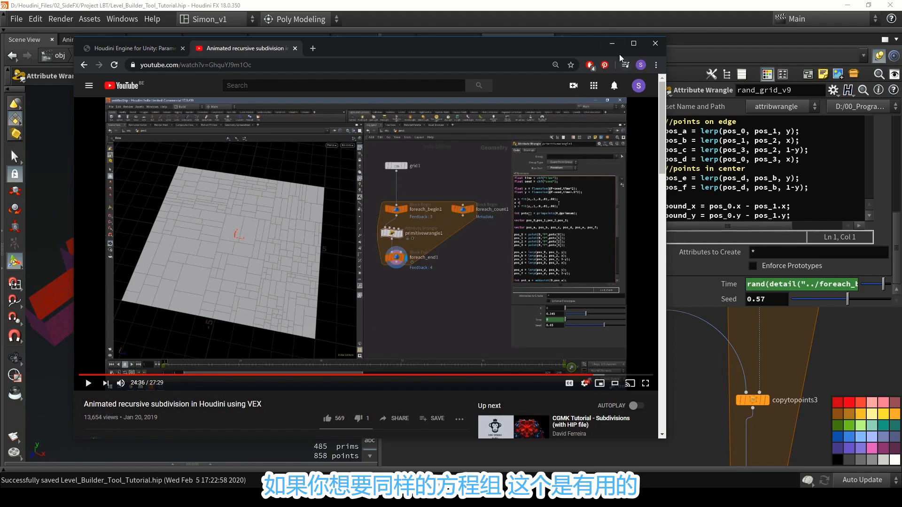
{"action": "left_click", "coordinate": [612, 43]}
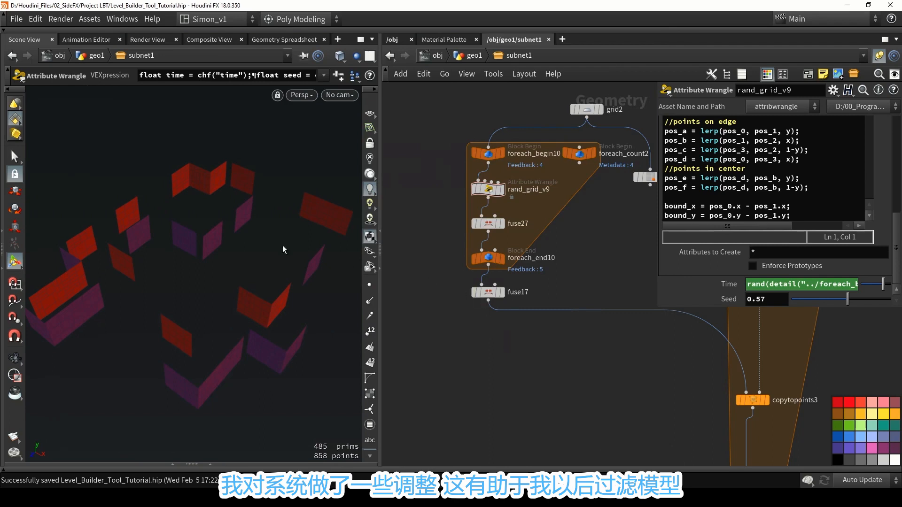
Display fuse17 on its own and examine the fused panel's subdivision and the node's grid snap settings.
{"action": "left_click_drag", "start_coordinate": [283, 245], "coordinate": [226, 237], "text": "alt"}
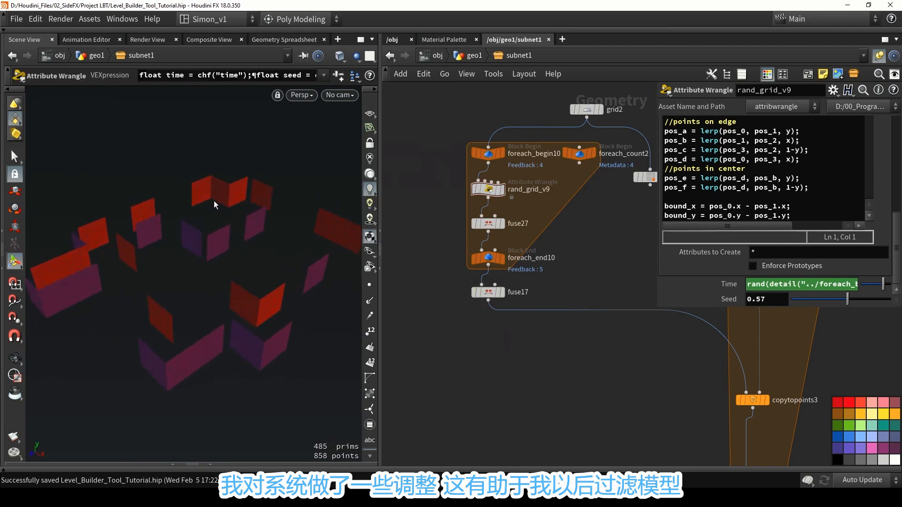
{"action": "left_click_drag", "start_coordinate": [214, 201], "coordinate": [216, 211], "text": "alt"}
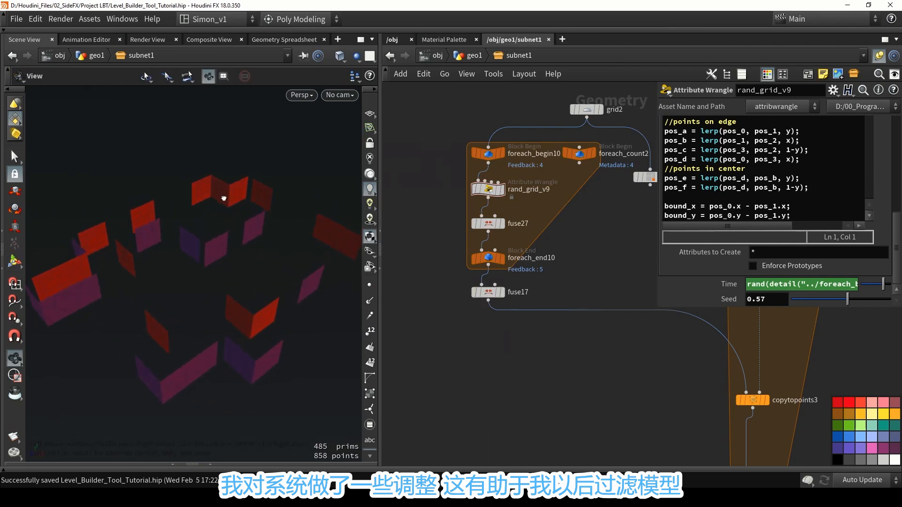
{"action": "scroll", "coordinate": [494, 289], "scroll_direction": "up", "scroll_amount": 3}
{"action": "left_click", "coordinate": [508, 296]}
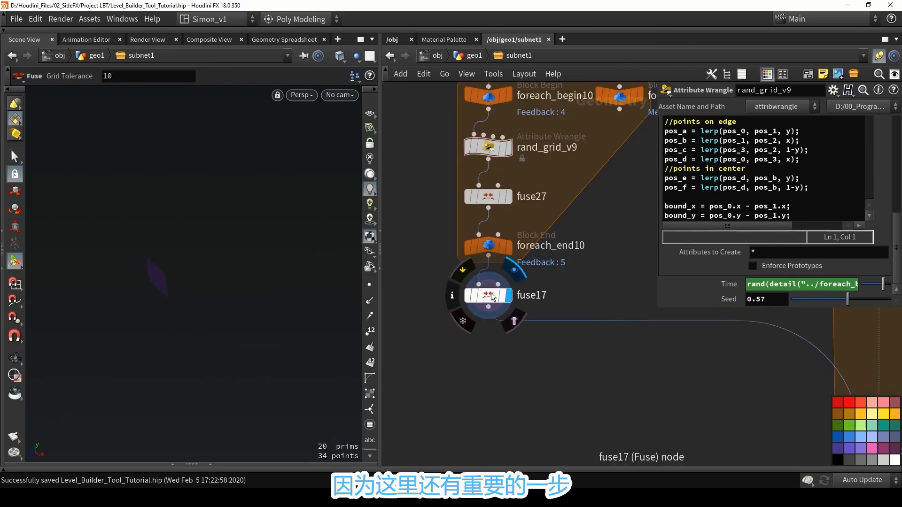
{"action": "left_click_drag", "start_coordinate": [218, 254], "coordinate": [151, 213], "text": "alt"}
{"action": "scroll", "coordinate": [713, 242], "scroll_direction": "up", "scroll_amount": 3}
{"action": "scroll", "coordinate": [713, 243], "scroll_direction": "up", "scroll_amount": 3}
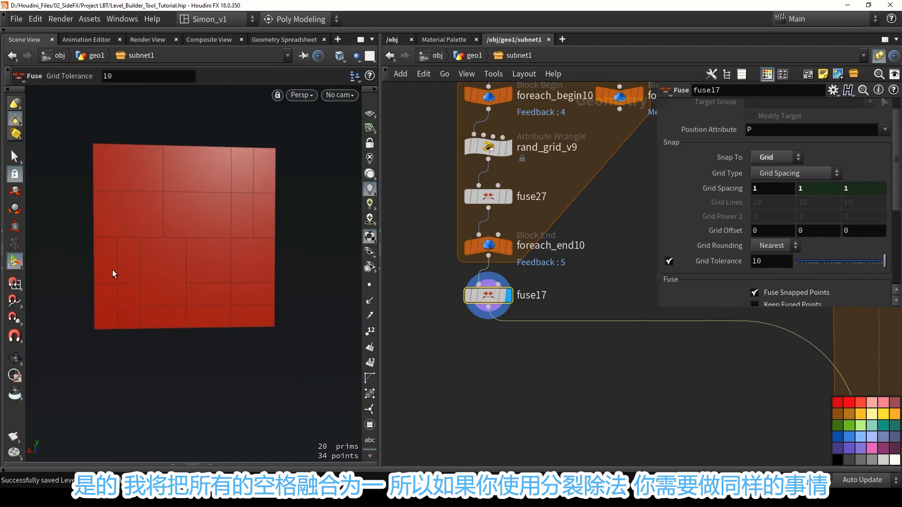
Connect lot_subdivision1 into fuse17 in place of the custom loop and display the fused panel.
{"action": "scroll", "coordinate": [576, 261], "scroll_direction": "down", "scroll_amount": 3}
{"action": "left_click_drag", "start_coordinate": [447, 282], "coordinate": [595, 277]}
{"action": "scroll", "coordinate": [620, 186], "scroll_direction": "up", "scroll_amount": 2}
{"action": "middle_click_drag", "start_coordinate": [620, 188], "coordinate": [556, 196]}
{"action": "left_click", "coordinate": [566, 178]}
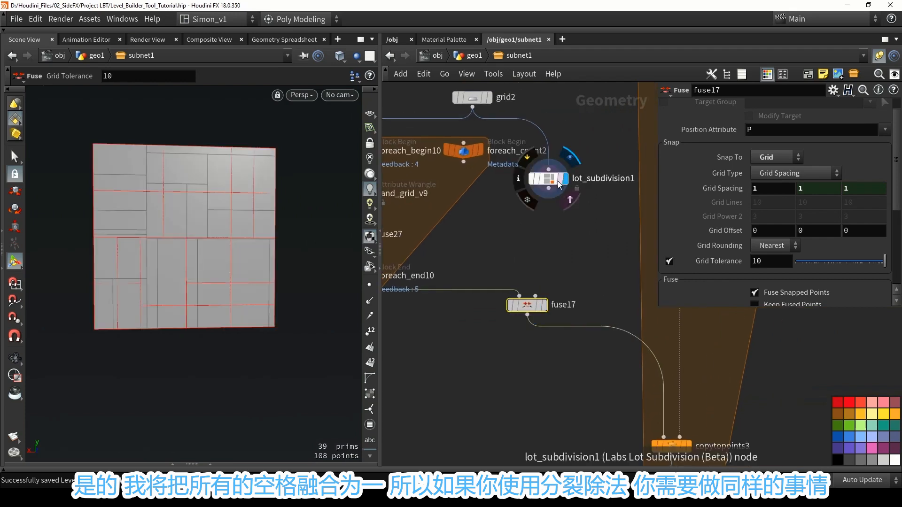
{"action": "left_click_drag", "start_coordinate": [549, 199], "coordinate": [519, 295]}
{"action": "left_click", "coordinate": [544, 306]}
{"action": "left_click", "coordinate": [528, 305]}
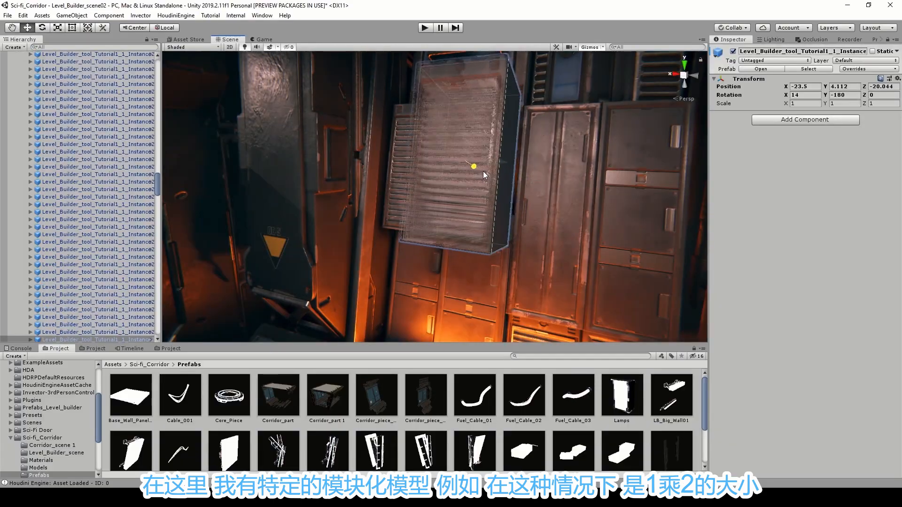
In Unity's sci-fi corridor scene, pull individual wall panels out to inspect their modular sizes, undoing the moves.
{"action": "left_click_drag", "start_coordinate": [483, 171], "coordinate": [441, 151]}
{"action": "right_click_drag", "start_coordinate": [473, 163], "coordinate": [469, 141]}
{"action": "key", "text": "s"}
{"action": "key", "text": "w"}
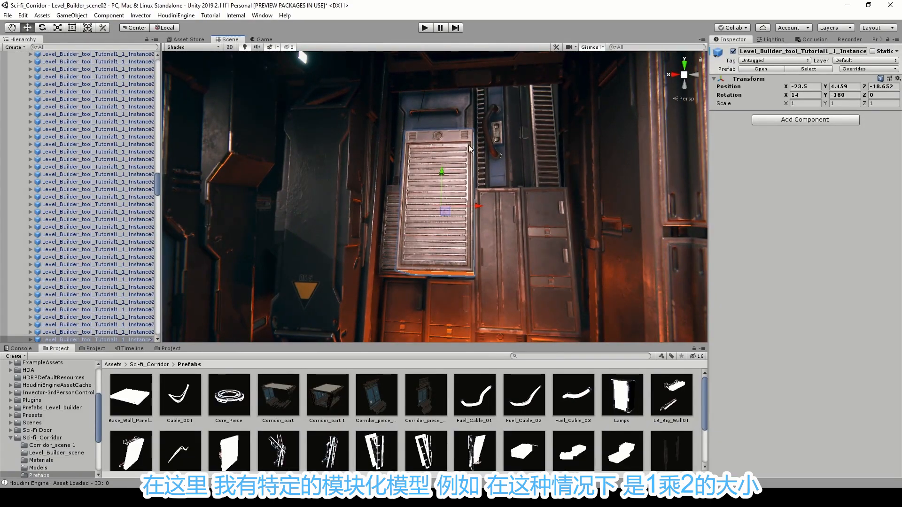
{"action": "key", "text": "ctrl+z"}
{"action": "left_click", "coordinate": [495, 211]}
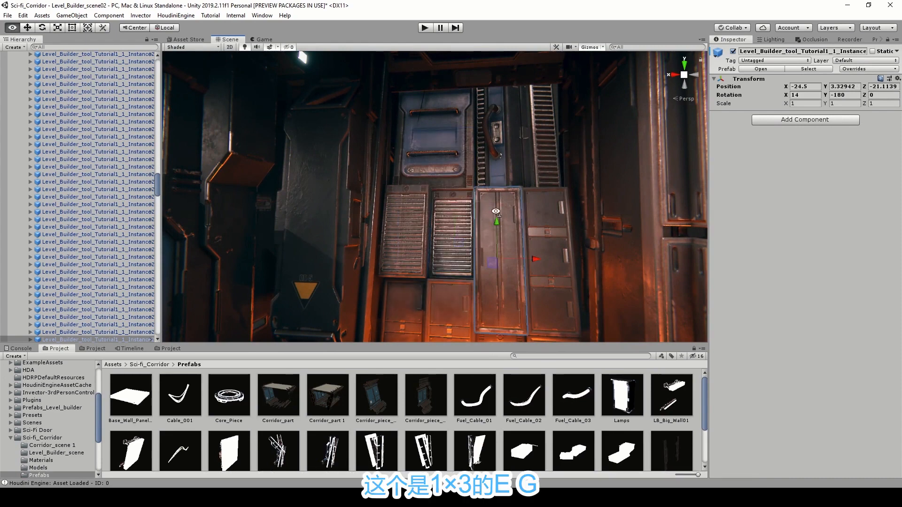
{"action": "key", "text": "a"}
{"action": "right_click_drag", "start_coordinate": [496, 212], "coordinate": [472, 160]}
{"action": "left_click", "coordinate": [436, 177]}
{"action": "key", "text": "ctrl+z"}
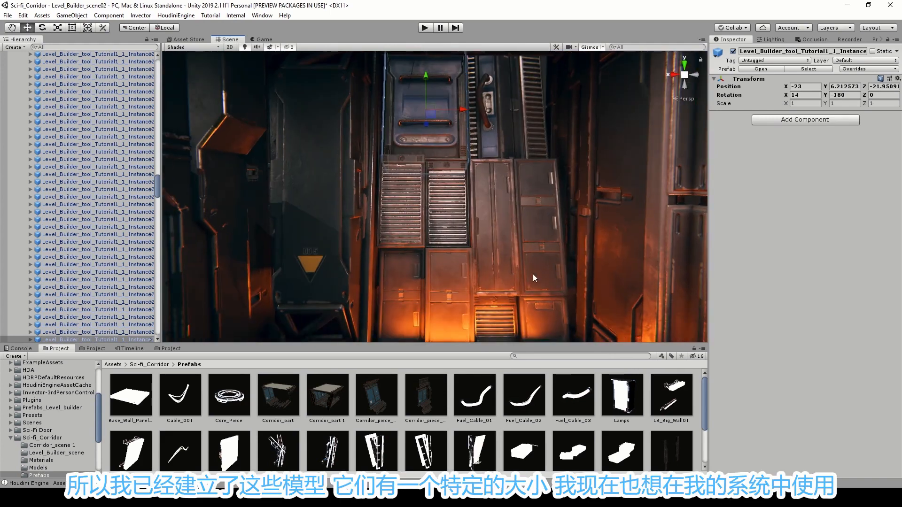
{"action": "right_click_drag", "start_coordinate": [422, 209], "coordinate": [438, 208]}
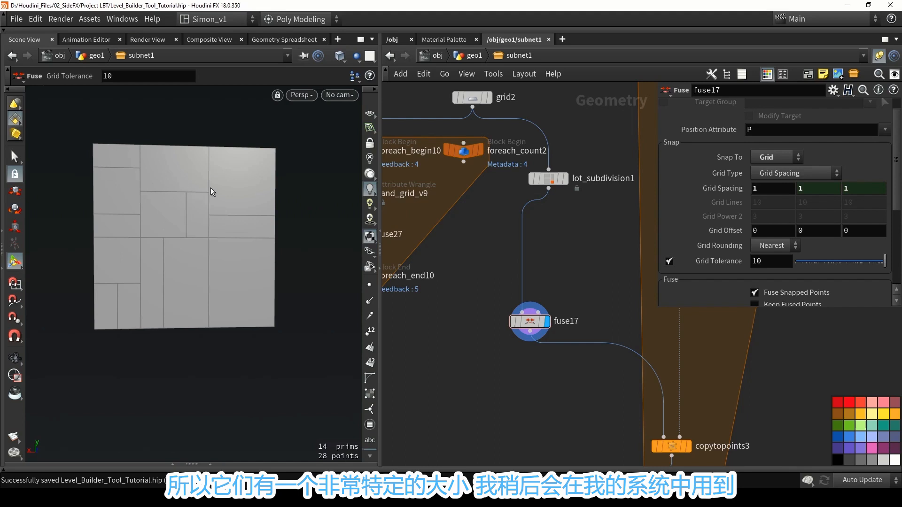
Back in Houdini, look over the fused panel and display foreach_end3 to examine the walls for overlapping panels in wireframe and shaded view.
{"action": "left_click_drag", "start_coordinate": [235, 218], "coordinate": [280, 235], "text": "alt"}
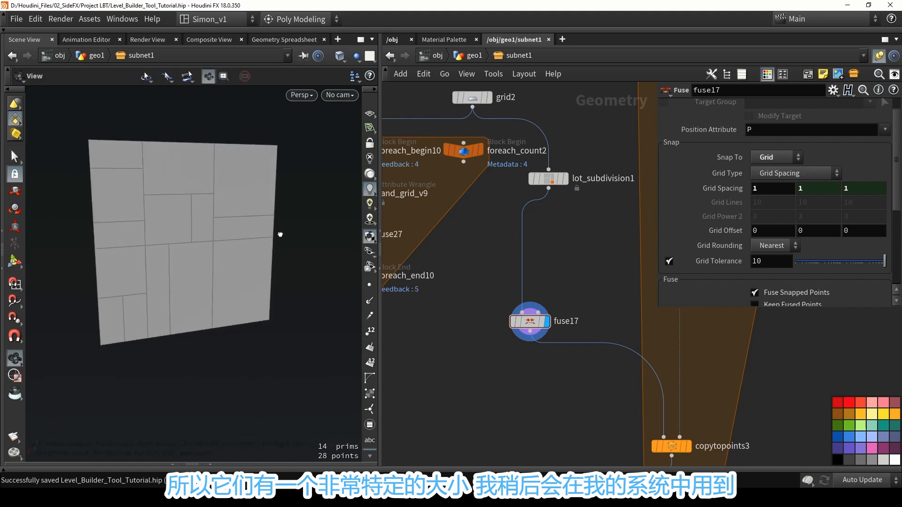
{"action": "scroll", "coordinate": [533, 271], "scroll_direction": "down", "scroll_amount": 3}
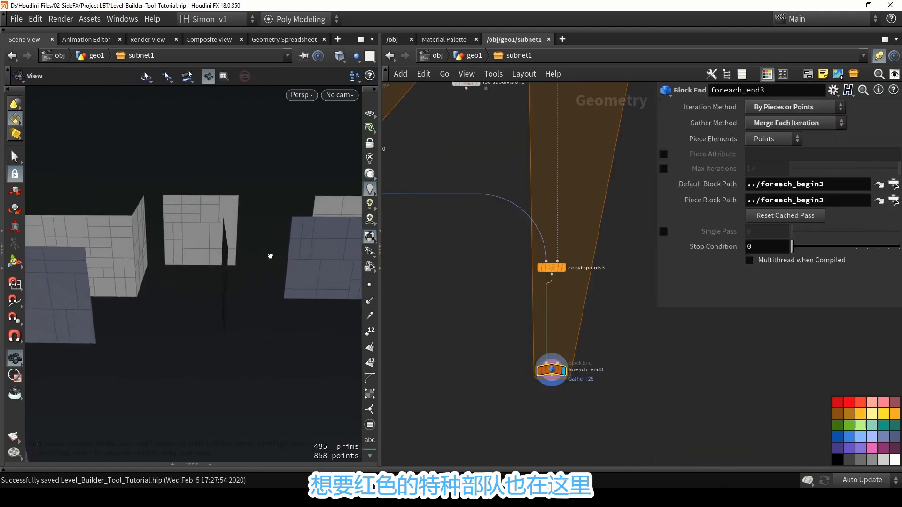
{"action": "left_click_drag", "start_coordinate": [271, 257], "coordinate": [195, 272], "text": "alt"}
{"action": "right_click_drag", "start_coordinate": [195, 272], "coordinate": [113, 265], "text": "alt"}
{"action": "key", "text": "shift+w"}
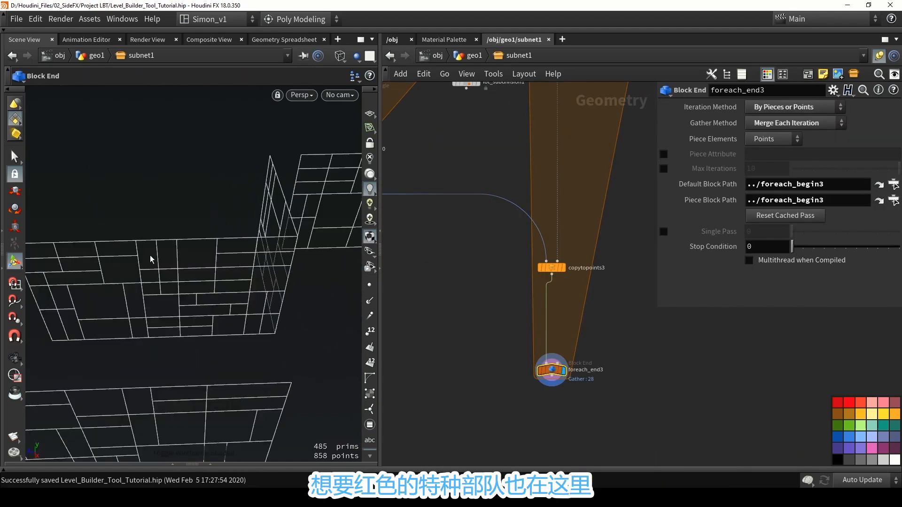
{"action": "left_click_drag", "start_coordinate": [150, 260], "coordinate": [154, 284], "text": "alt"}
{"action": "key", "text": "shift+w"}
{"action": "right_click_drag", "start_coordinate": [153, 284], "coordinate": [138, 260], "text": "alt"}
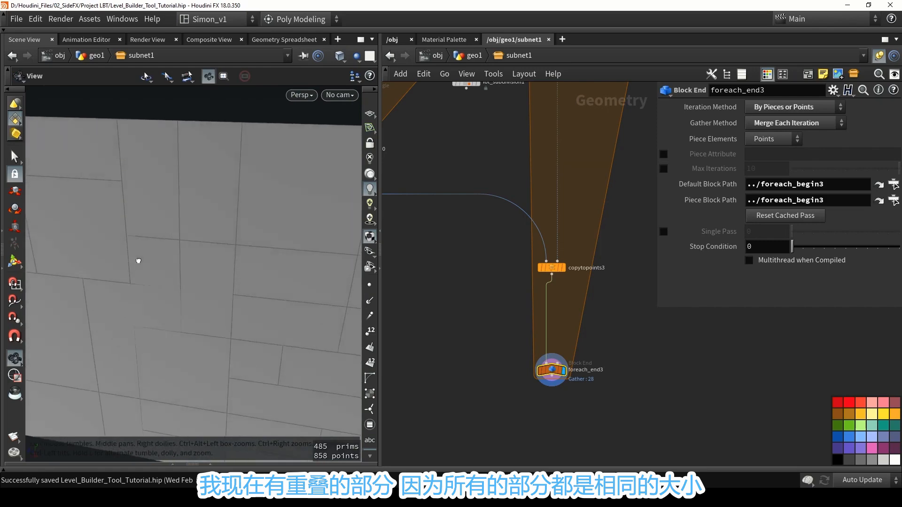
{"action": "left_click_drag", "start_coordinate": [139, 261], "coordinate": [170, 258], "text": "alt"}
{"action": "scroll", "coordinate": [172, 242], "scroll_direction": "down", "scroll_amount": 10, "text": "alt"}
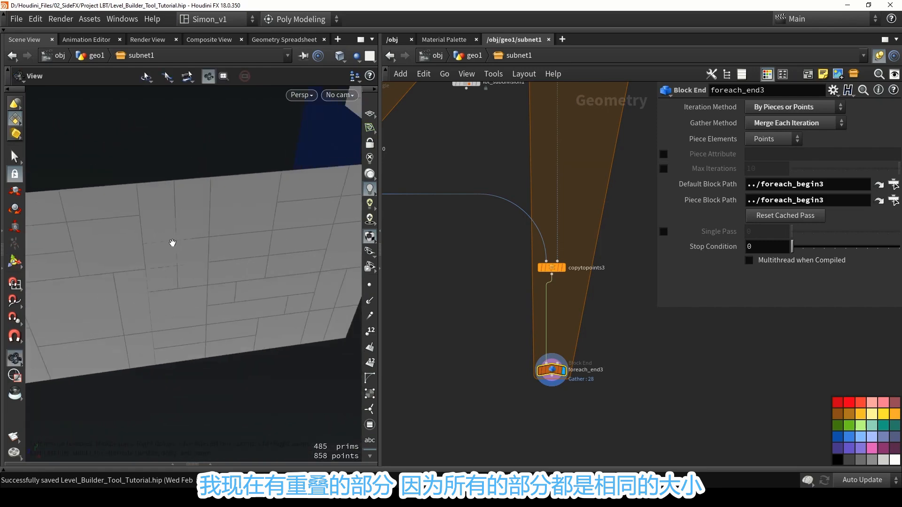
{"action": "scroll", "coordinate": [493, 171], "scroll_direction": "down", "scroll_amount": 4}
Try a width of 4.5 on grid2 to preview small wall panels, and undo the size change.
{"action": "middle_click_drag", "start_coordinate": [470, 117], "coordinate": [520, 291]}
{"action": "scroll", "coordinate": [520, 290], "scroll_direction": "up", "scroll_amount": 5}
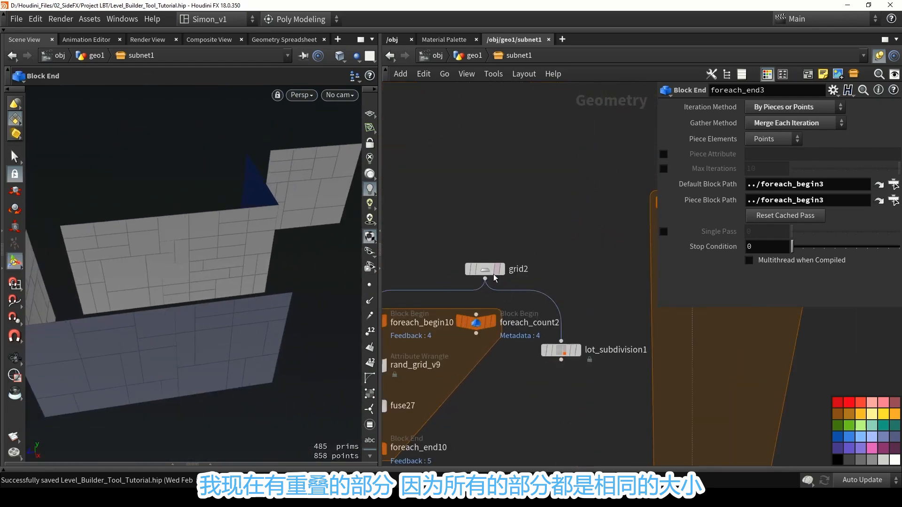
{"action": "left_click", "coordinate": [484, 242]}
{"action": "middle_click_drag", "start_coordinate": [774, 155], "coordinate": [768, 164]}
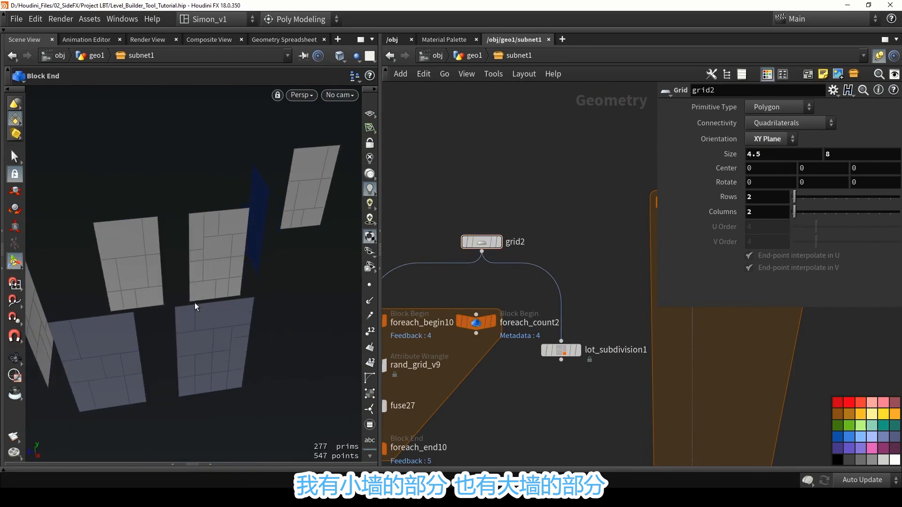
{"action": "key", "text": "ctrl+z"}
Insert an Attribute Create node between complex_wall and foreach_begin3.
{"action": "middle_click_drag", "start_coordinate": [522, 170], "coordinate": [498, 191]}
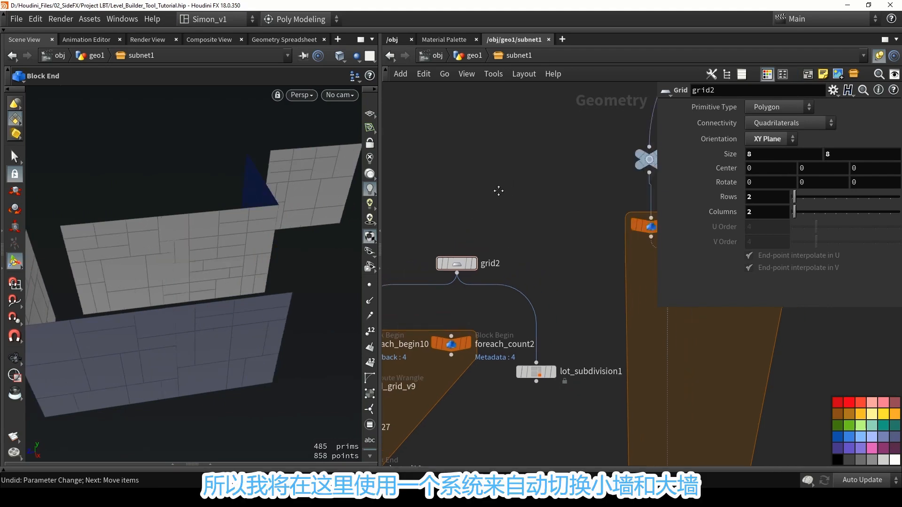
{"action": "scroll", "coordinate": [495, 195], "scroll_direction": "down", "scroll_amount": 3}
{"action": "scroll", "coordinate": [473, 233], "scroll_direction": "up", "scroll_amount": 2}
{"action": "left_click_drag", "start_coordinate": [471, 238], "coordinate": [475, 185]}
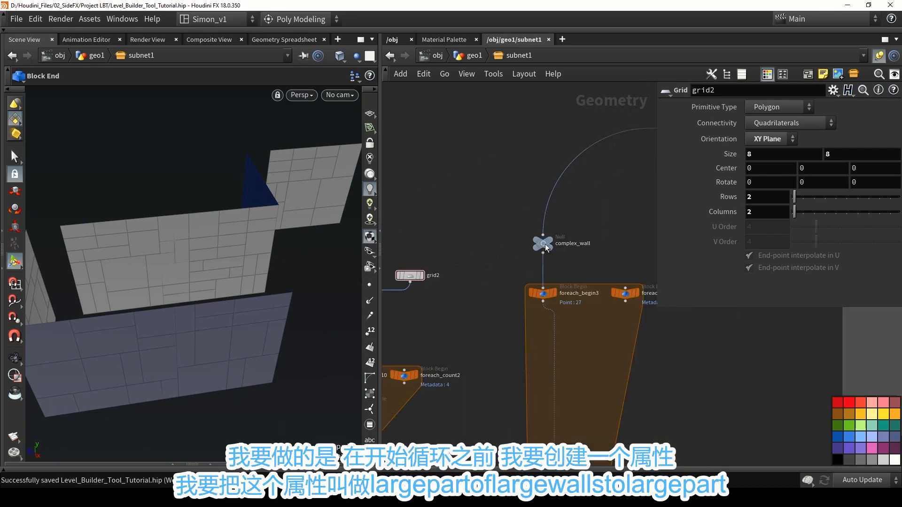
{"action": "left_click_drag", "start_coordinate": [540, 244], "coordinate": [536, 174]}
{"action": "scroll", "coordinate": [557, 243], "scroll_direction": "up", "scroll_amount": 4}
{"action": "key", "text": "Tab"}
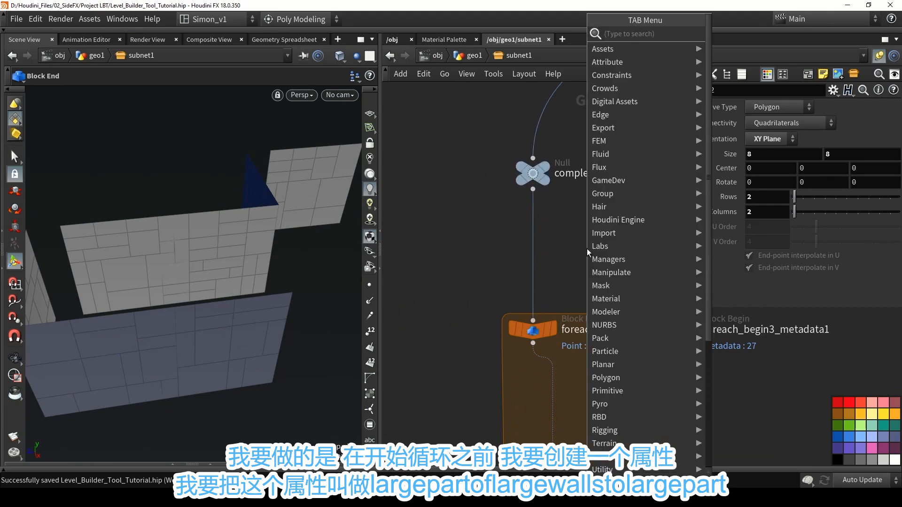
{"action": "type", "text": "create"}
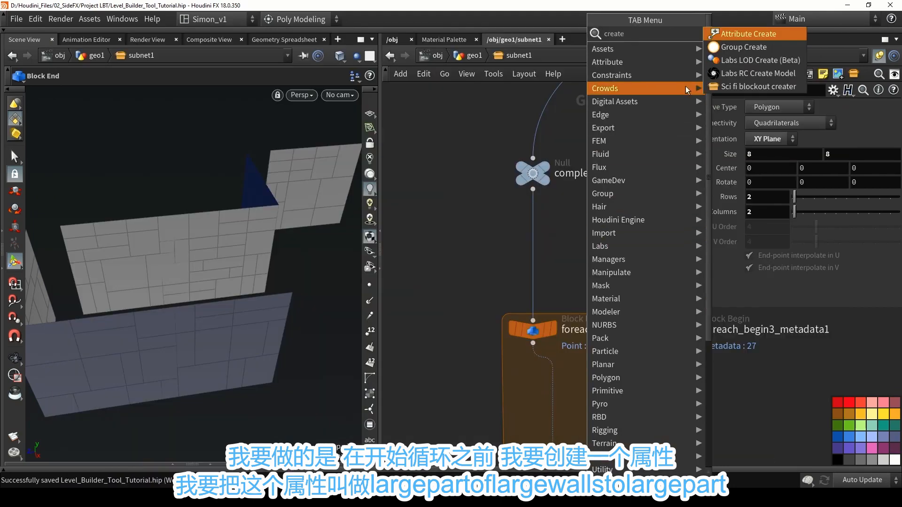
{"action": "left_click", "coordinate": [737, 36]}
{"action": "scroll", "coordinate": [531, 216], "scroll_direction": "up", "scroll_amount": 3}
{"action": "left_click", "coordinate": [531, 216]}
{"action": "left_click_drag", "start_coordinate": [532, 217], "coordinate": [532, 241]}
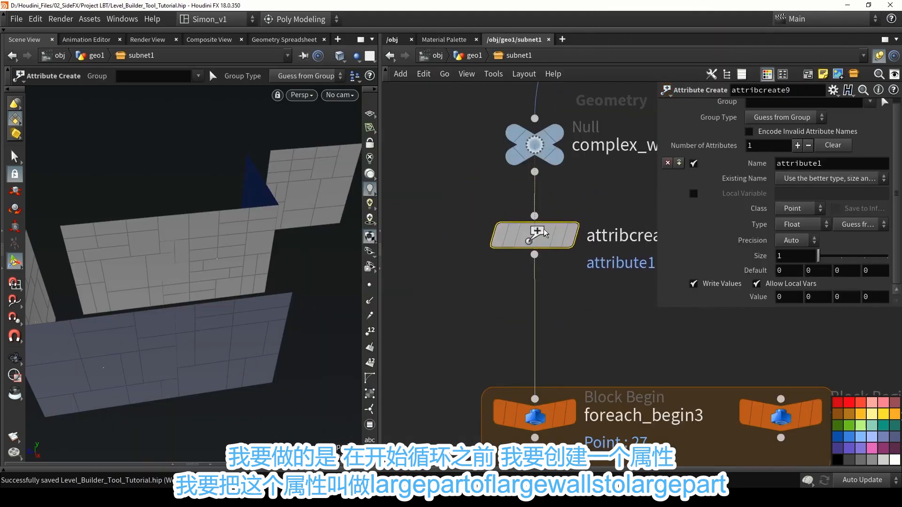
Name the new point attribute large_part and set its value to 1.
{"action": "double_click", "coordinate": [836, 163]}
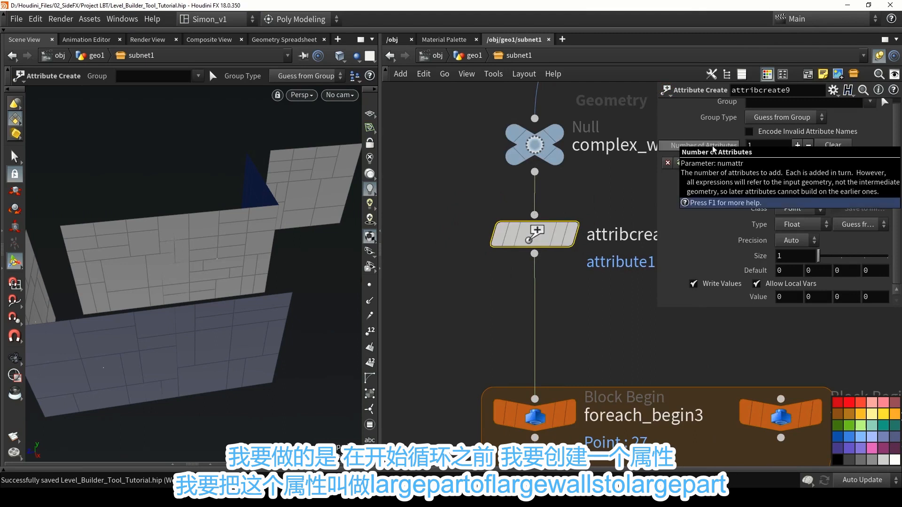
{"action": "type", "text": "large_part"}
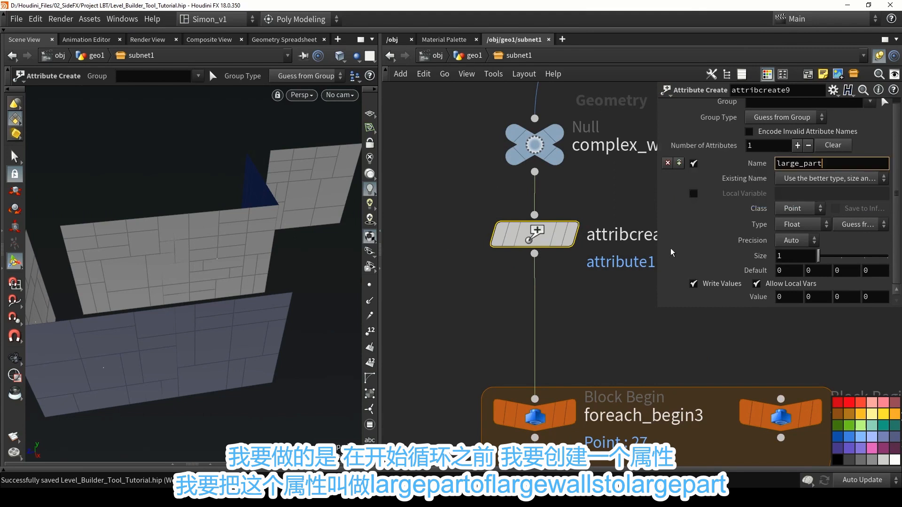
{"action": "key", "text": "Return"}
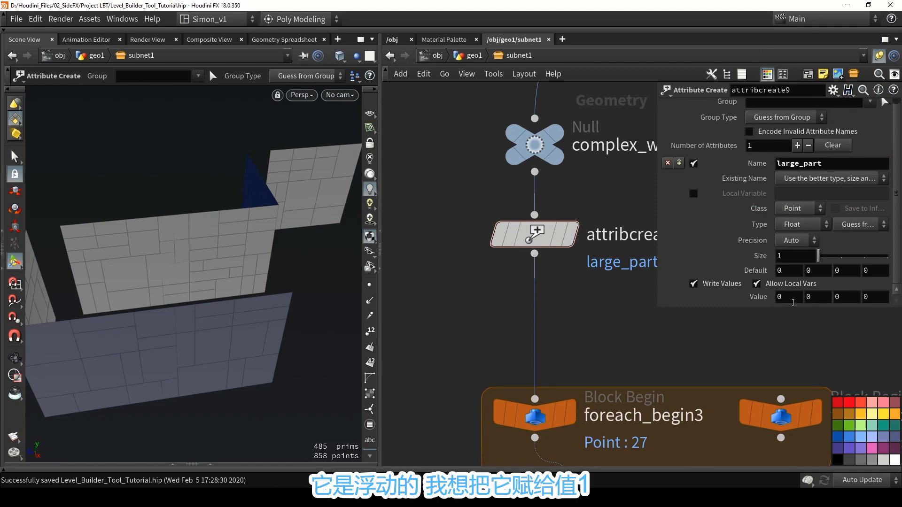
{"action": "left_click", "coordinate": [794, 299]}
{"action": "type", "text": "1"}
{"action": "key", "text": "Return"}
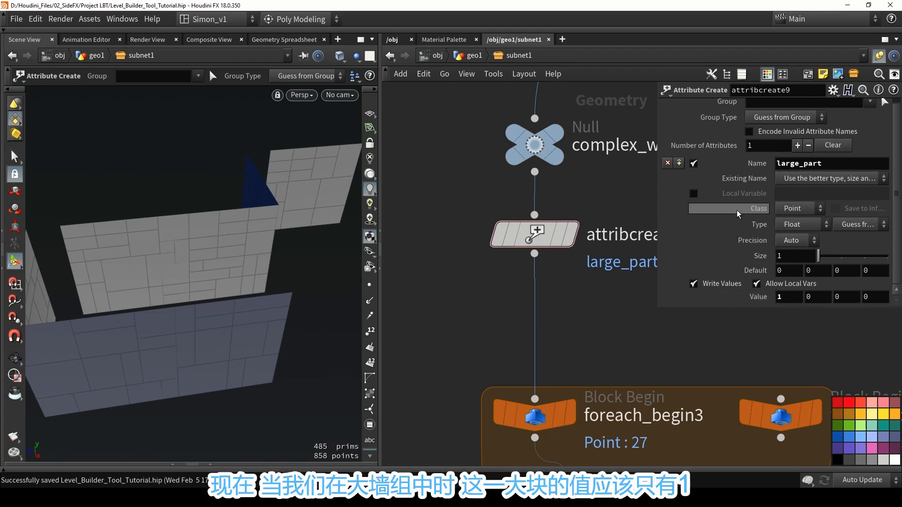
Restrict the large_part attribute to the Large_Wall group.
{"action": "scroll", "coordinate": [771, 214], "scroll_direction": "up", "scroll_amount": 1}
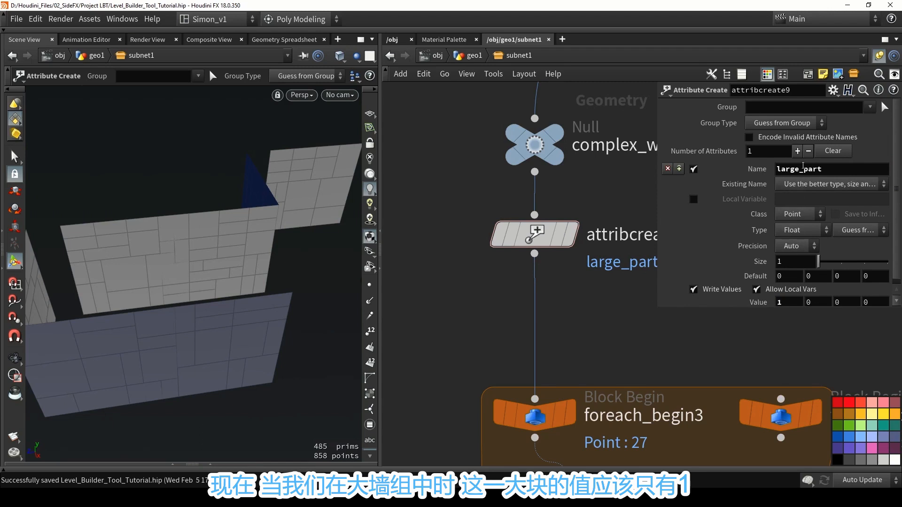
{"action": "left_click", "coordinate": [870, 109]}
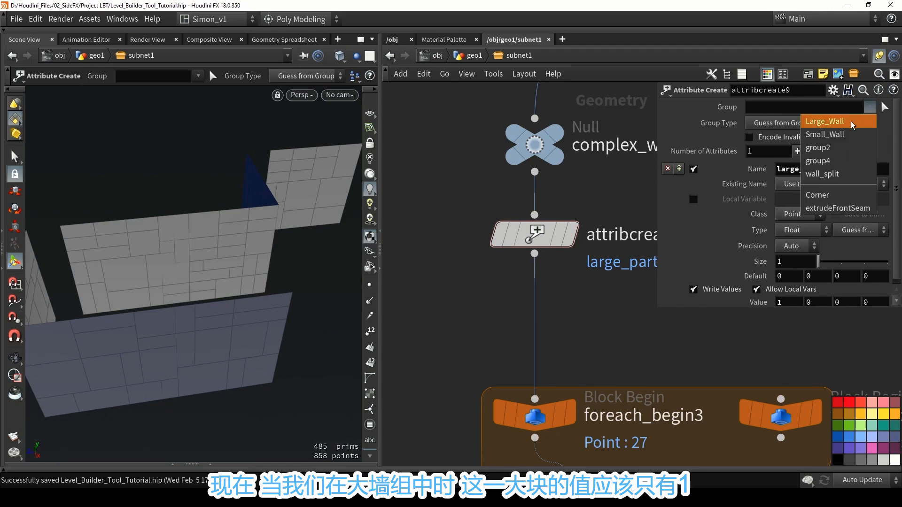
{"action": "left_click", "coordinate": [834, 121]}
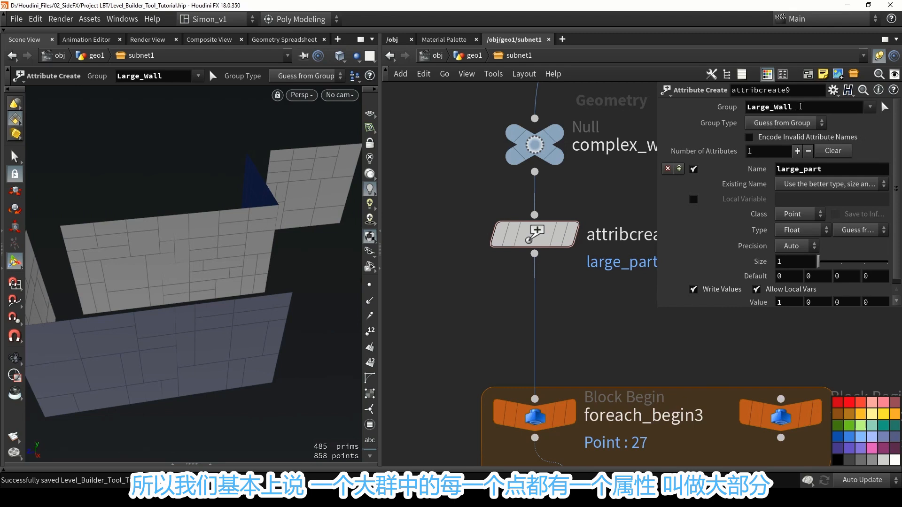
{"action": "left_click_drag", "start_coordinate": [801, 107], "coordinate": [743, 114]}
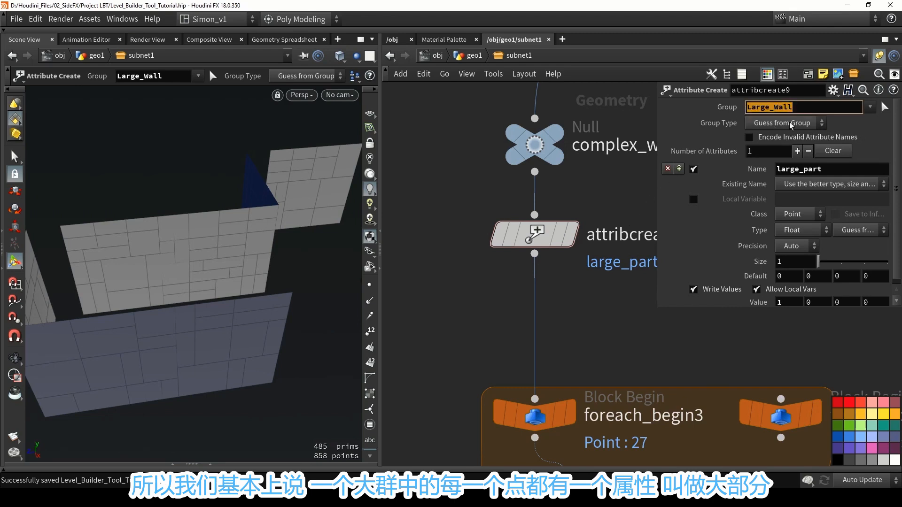
{"action": "scroll", "coordinate": [790, 203], "scroll_direction": "down", "scroll_amount": 1}
{"action": "left_click", "coordinate": [825, 164]}
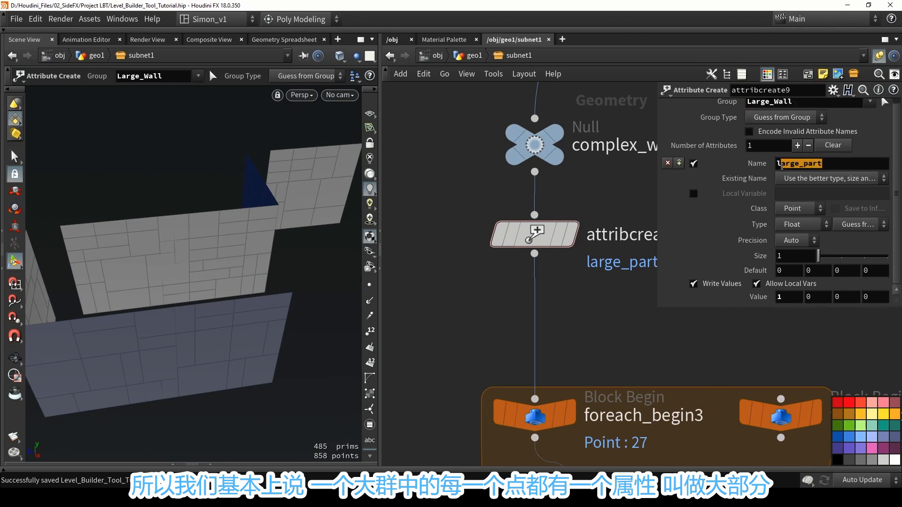
Display foreach_begin3 and attribcreate9 in turn and check the large_part values in the Geometry Spreadsheet.
{"action": "middle_click_drag", "start_coordinate": [598, 296], "coordinate": [594, 165]}
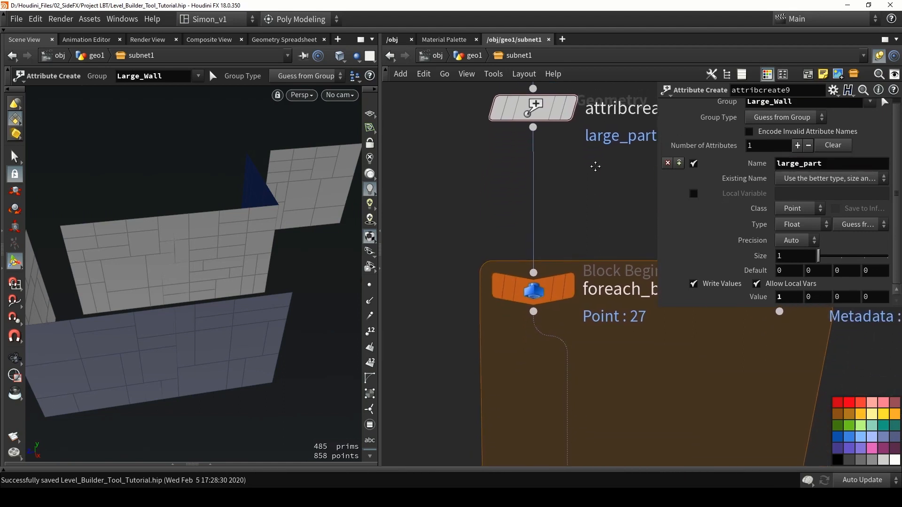
{"action": "scroll", "coordinate": [588, 220], "scroll_direction": "down", "scroll_amount": 3}
{"action": "left_click", "coordinate": [567, 227]}
{"action": "left_click_drag", "start_coordinate": [567, 228], "coordinate": [566, 212]}
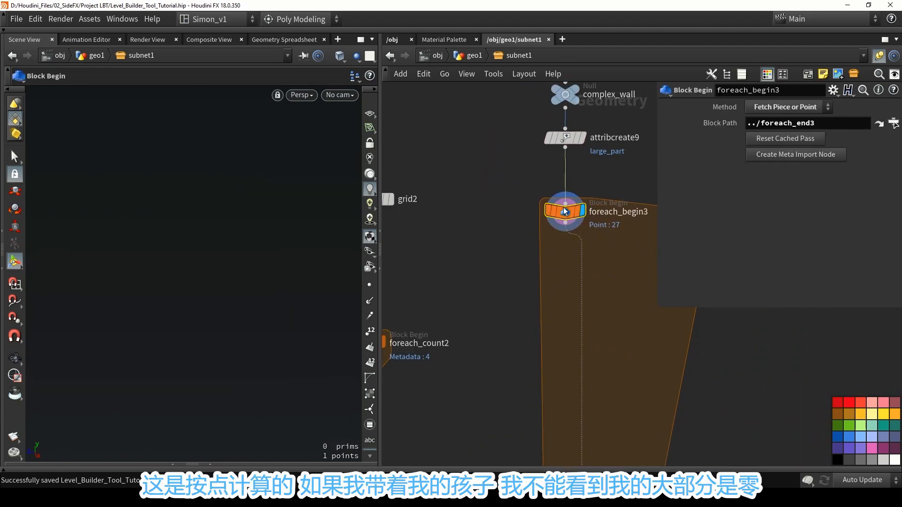
{"action": "middle_click_drag", "start_coordinate": [412, 231], "coordinate": [463, 259]}
{"action": "scroll", "coordinate": [517, 237], "scroll_direction": "up", "scroll_amount": 1}
{"action": "scroll", "coordinate": [463, 258], "scroll_direction": "down", "scroll_amount": 2}
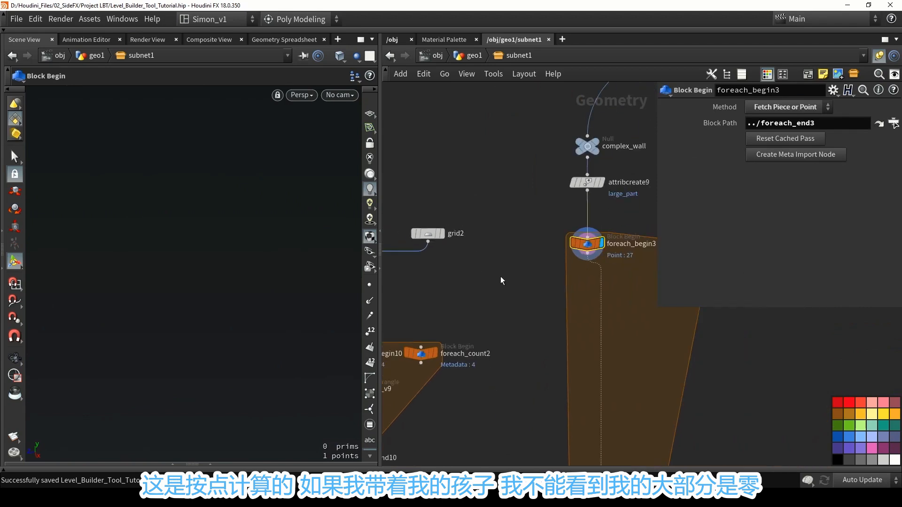
{"action": "left_click", "coordinate": [211, 464]}
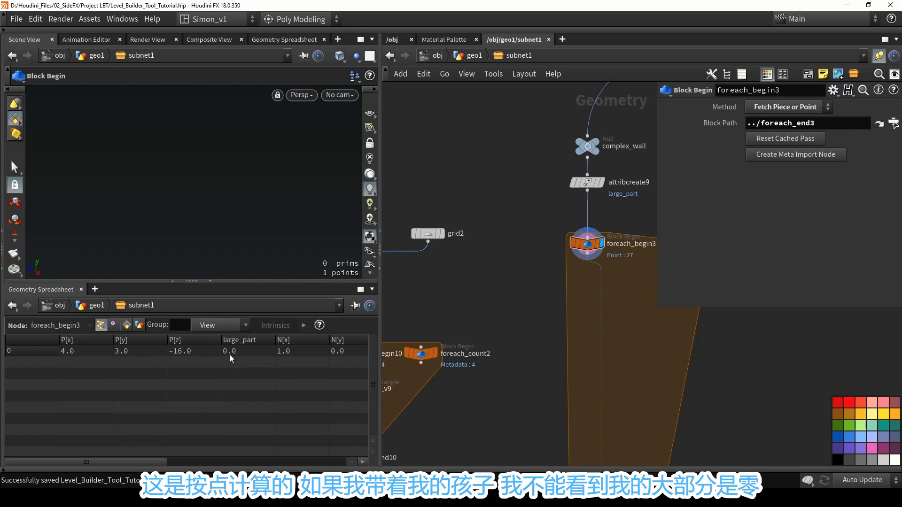
{"action": "left_click", "coordinate": [596, 185]}
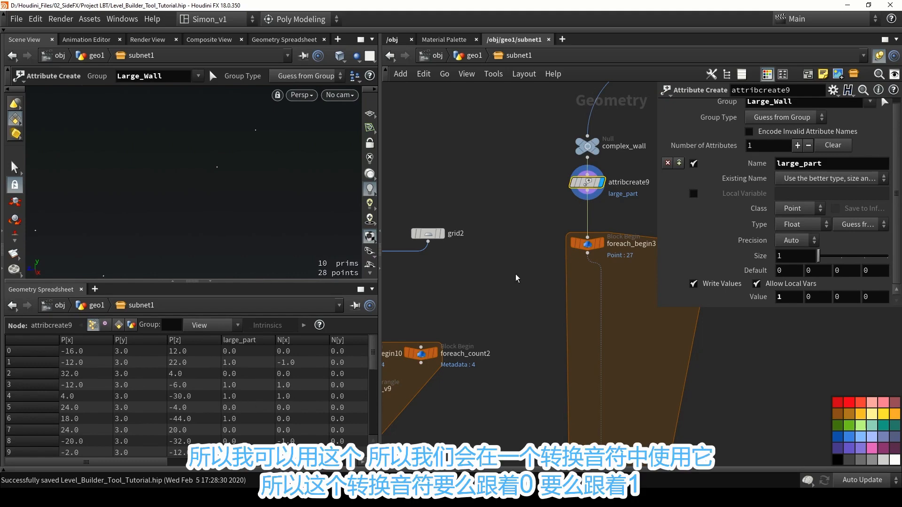
Add a Switch node to the network between grid2 and the foreach_begin3 loop.
{"action": "key", "text": "Tab"}
{"action": "type", "text": "swi"}
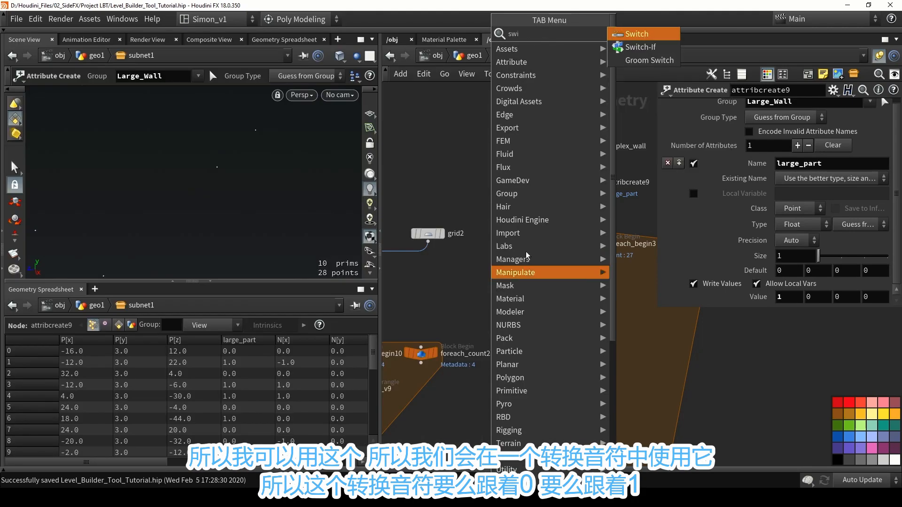
{"action": "left_click", "coordinate": [644, 34]}
{"action": "left_click", "coordinate": [493, 269]}
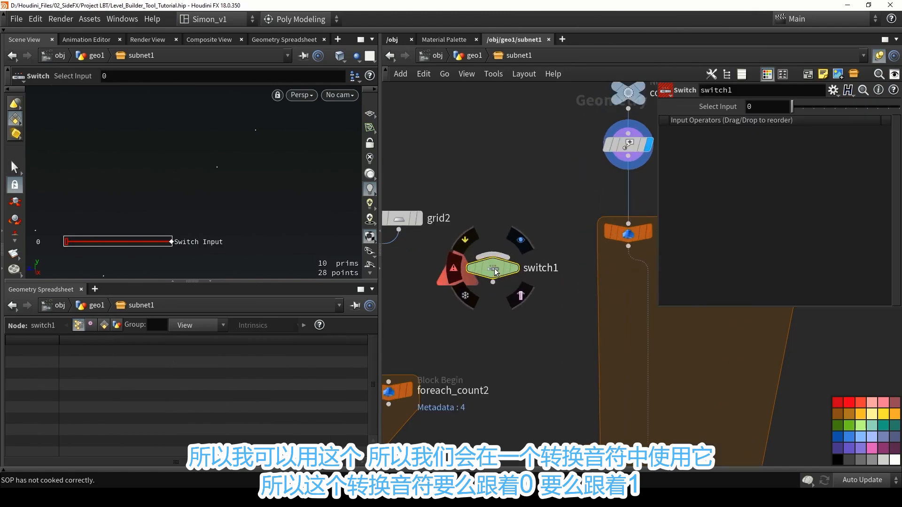
{"action": "scroll", "coordinate": [496, 272], "scroll_direction": "down", "scroll_amount": 2}
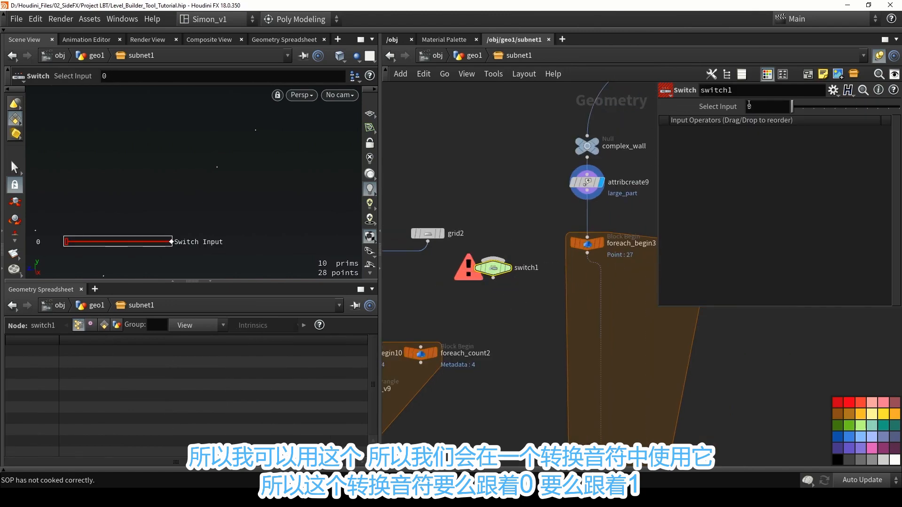
Duplicate grid2 and connect the original and the copy as the first and second inputs of switch1.
{"action": "left_click_drag", "start_coordinate": [793, 107], "coordinate": [804, 107]}
{"action": "scroll", "coordinate": [451, 252], "scroll_direction": "up", "scroll_amount": 2}
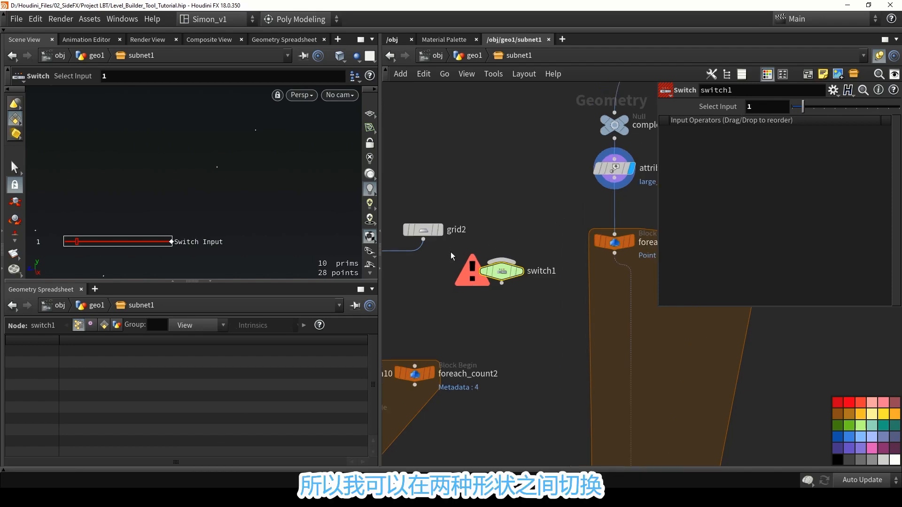
{"action": "left_click_drag", "start_coordinate": [425, 238], "coordinate": [534, 199]}
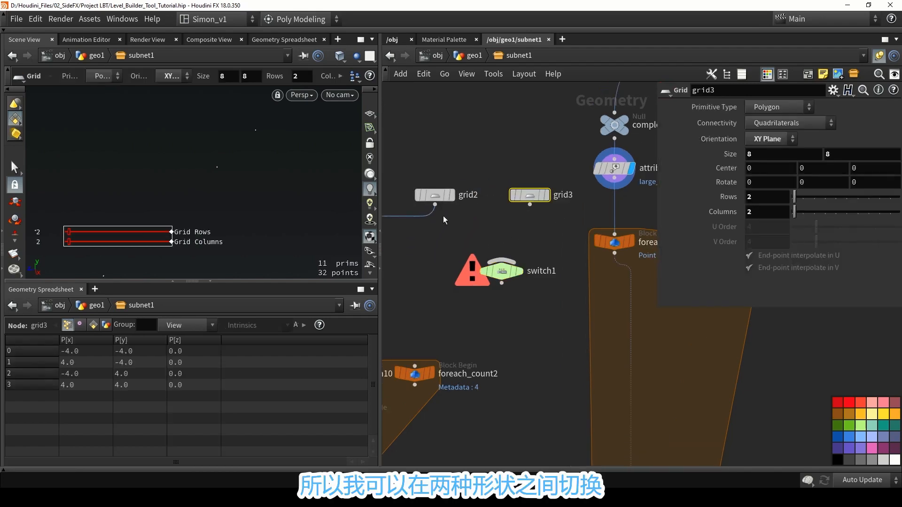
{"action": "left_click_drag", "start_coordinate": [436, 205], "coordinate": [502, 260]}
{"action": "left_click_drag", "start_coordinate": [532, 207], "coordinate": [498, 304]}
{"action": "middle_click_drag", "start_coordinate": [547, 243], "coordinate": [523, 224]}
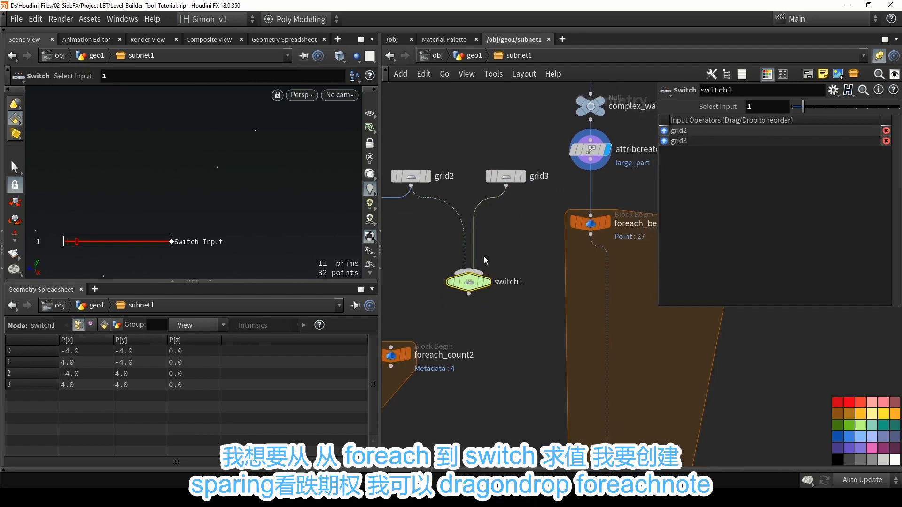
Add a spare input to switch1 and point it at foreach_begin3.
{"action": "left_click_drag", "start_coordinate": [468, 283], "coordinate": [467, 282]}
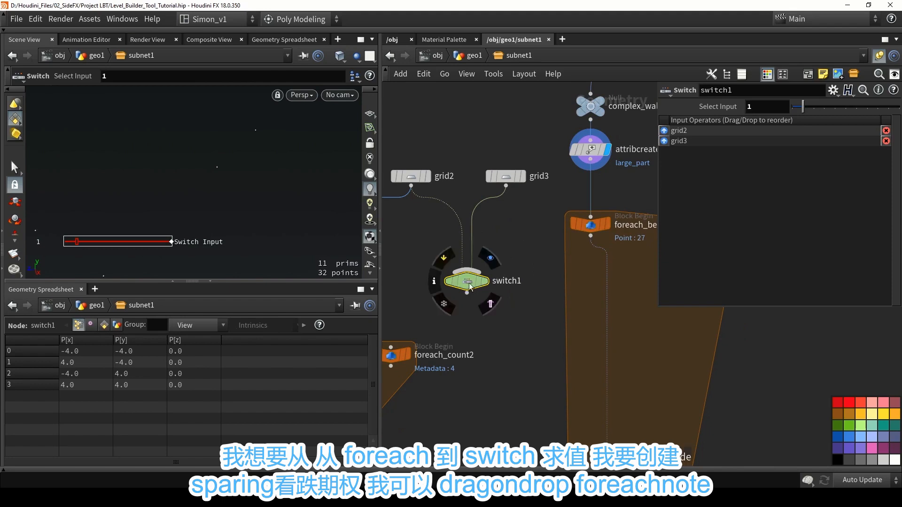
{"action": "left_click", "coordinate": [834, 91]}
{"action": "left_click", "coordinate": [787, 194]}
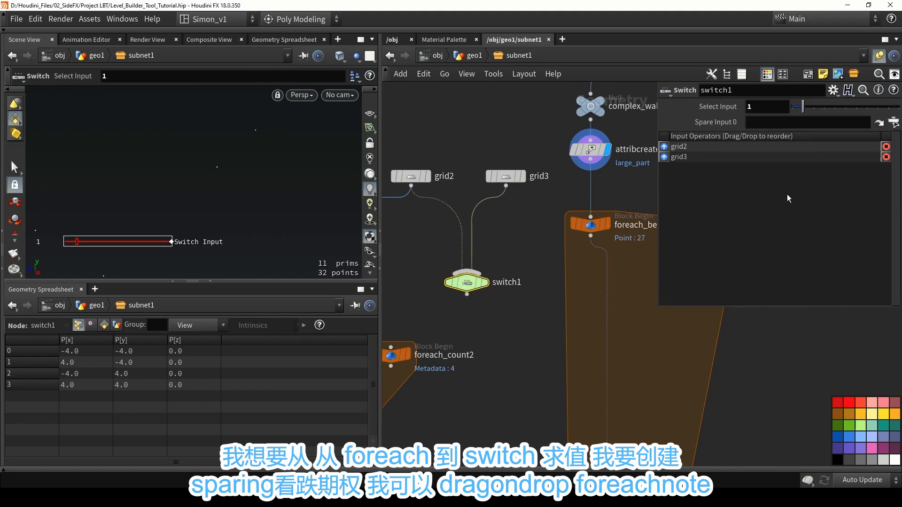
{"action": "left_click_drag", "start_coordinate": [591, 225], "coordinate": [762, 123]}
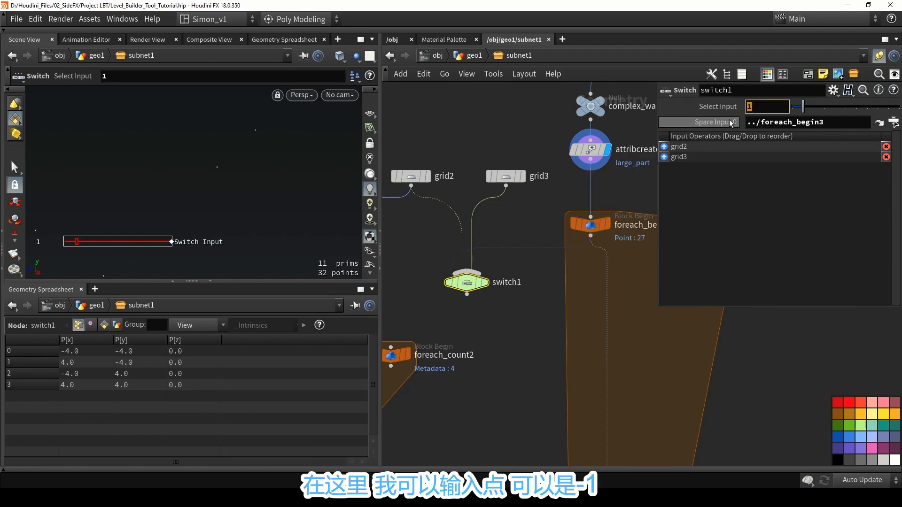
Set the Select Input of switch1 to the expression point(-1, 0,"large_part",0).
{"action": "type", "text": "poin"}
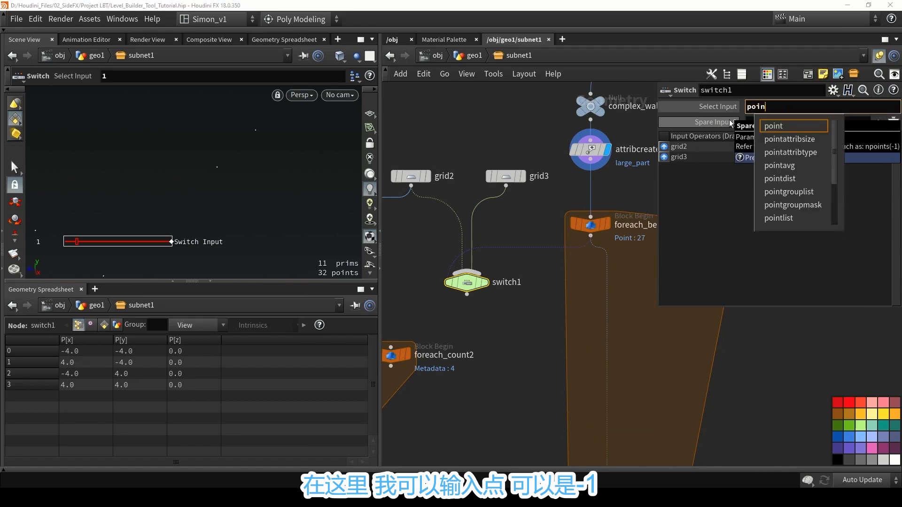
{"action": "type", "text": "t(-1"}
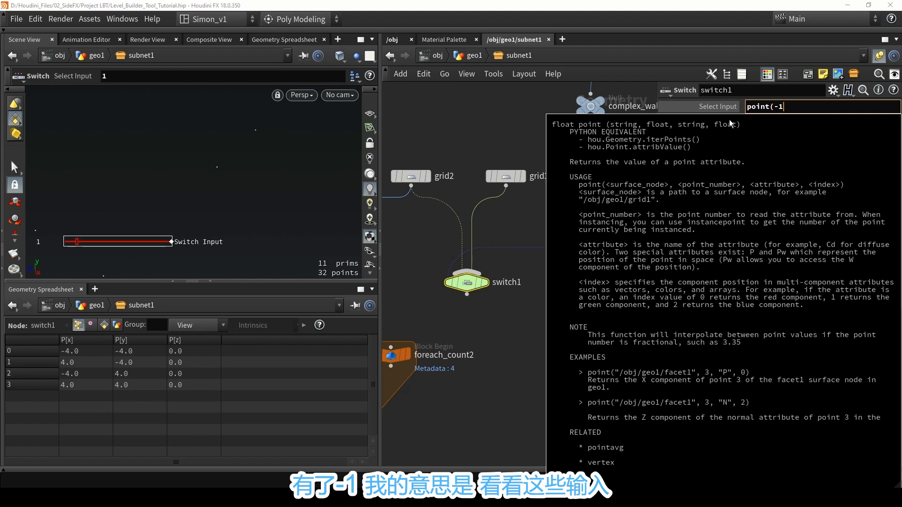
{"action": "type", "text": ","}
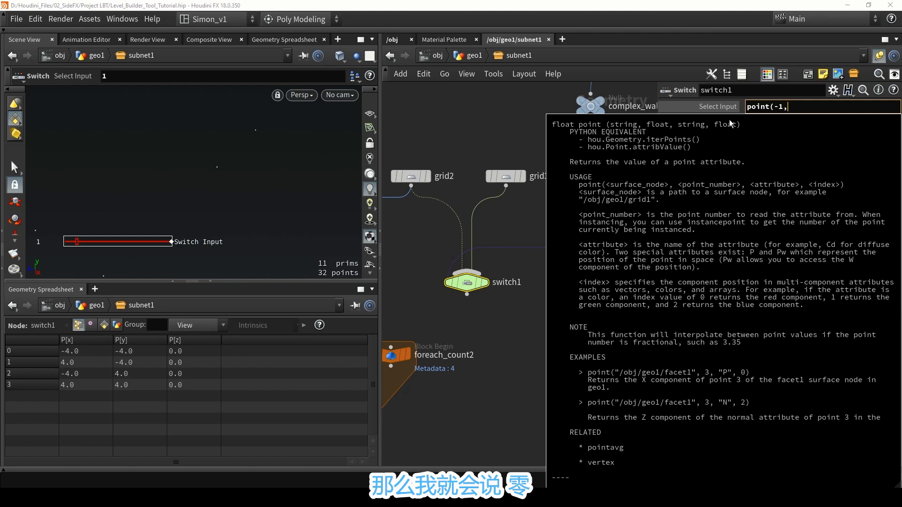
{"action": "type", "text": " 0"}
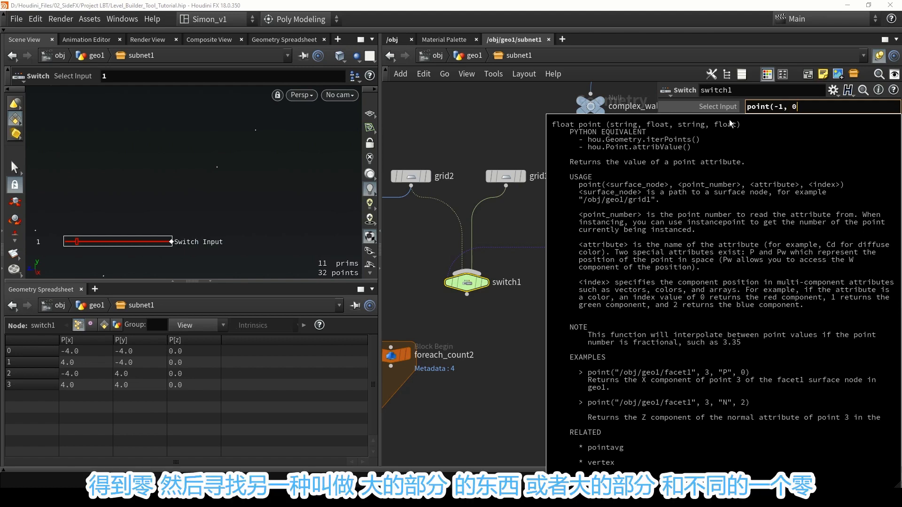
{"action": "type", "text": ",\"large_pa"}
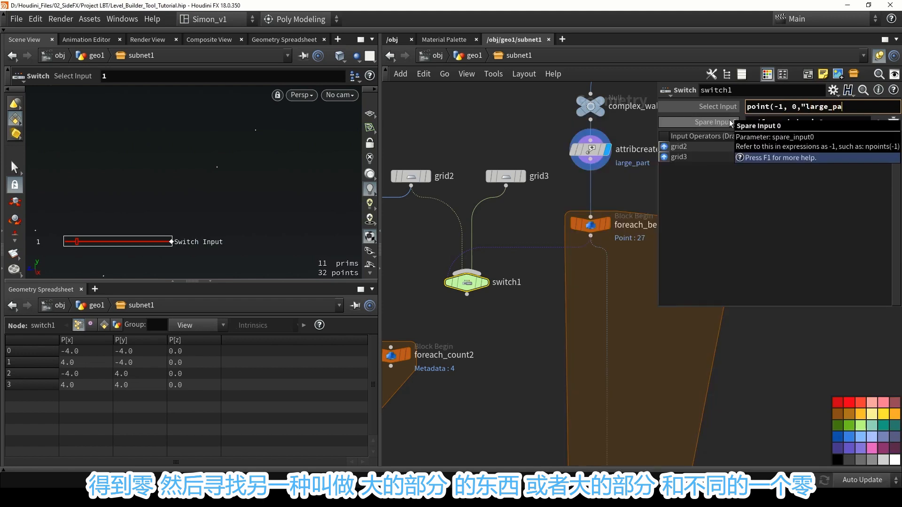
{"action": "type", "text": "rt\""}
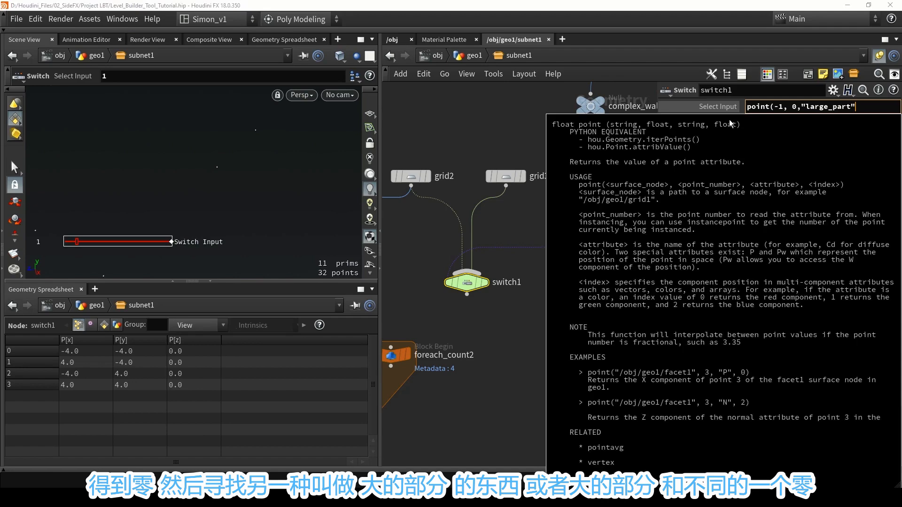
{"action": "type", "text": ",0)"}
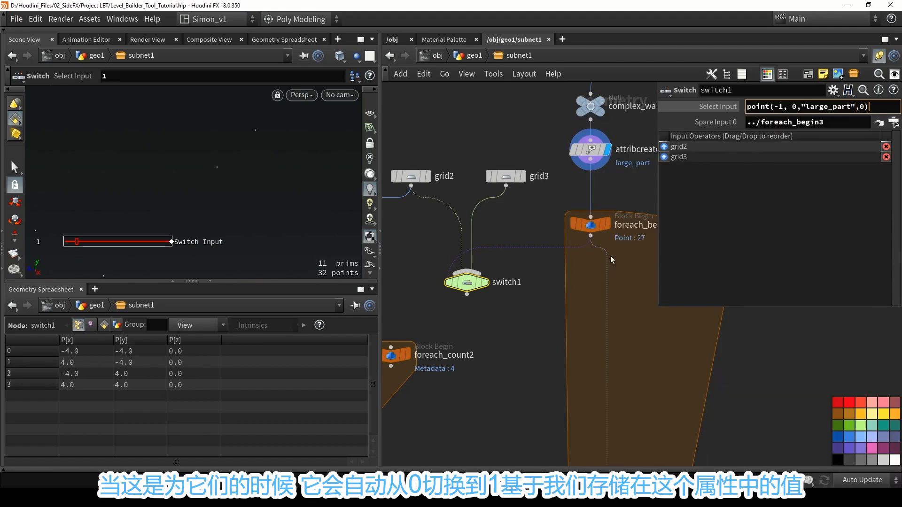
{"action": "key", "text": "Return"}
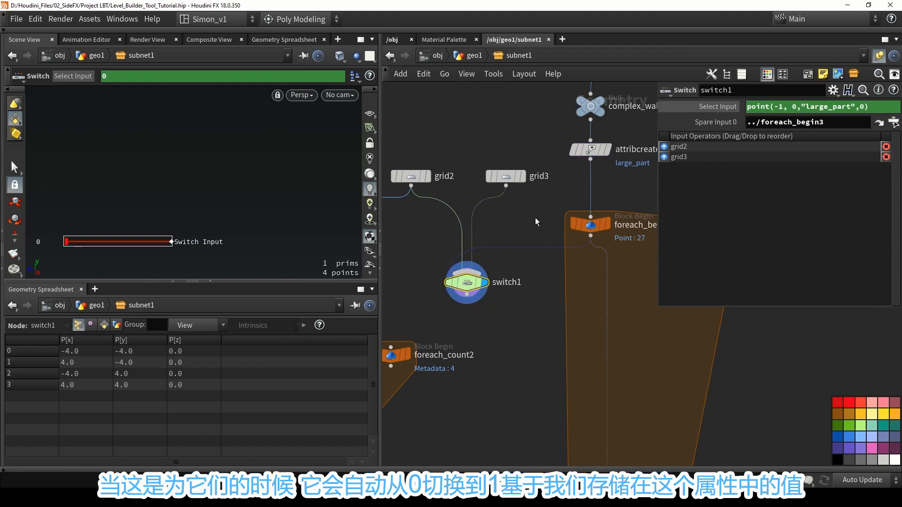
{"action": "left_click", "coordinate": [718, 106]}
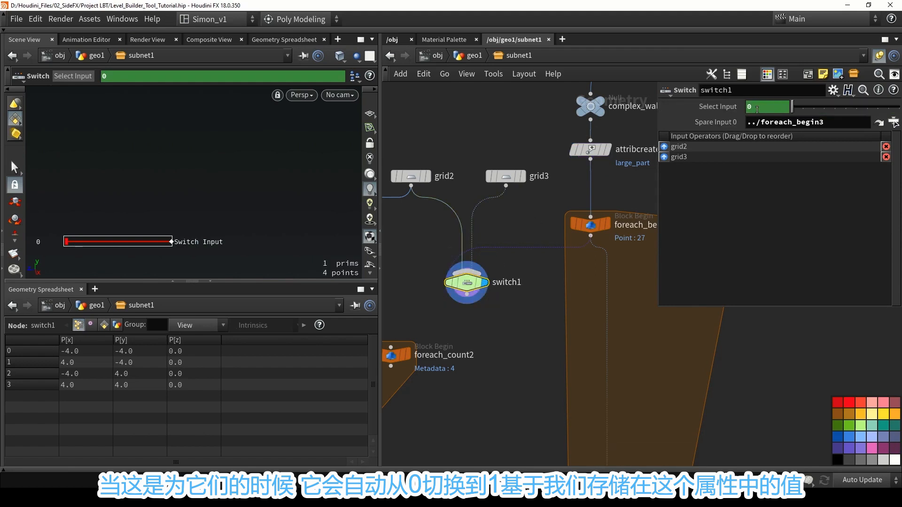
{"action": "left_click", "coordinate": [718, 107]}
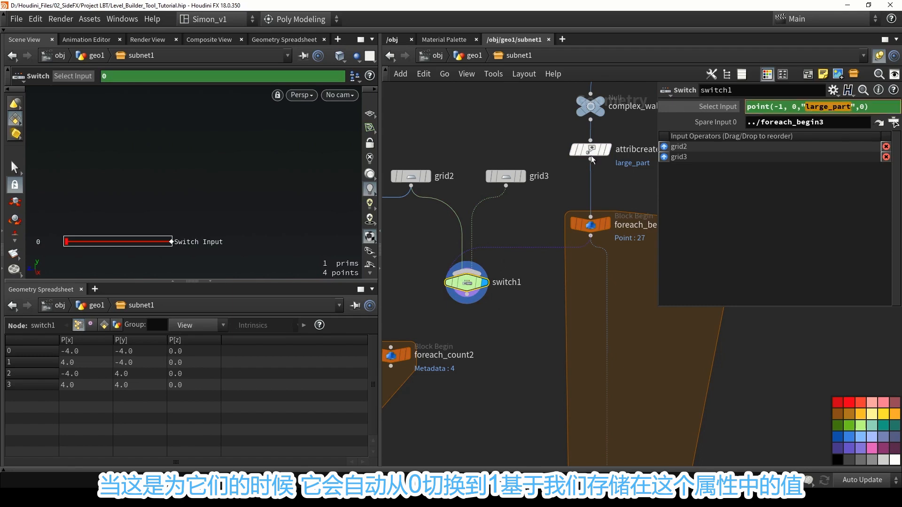
Set the width of grid2 to 4 for the small wall.
{"action": "left_click", "coordinate": [551, 325]}
{"action": "middle_click_drag", "start_coordinate": [552, 325], "coordinate": [566, 246]}
{"action": "scroll", "coordinate": [579, 209], "scroll_direction": "down", "scroll_amount": 3}
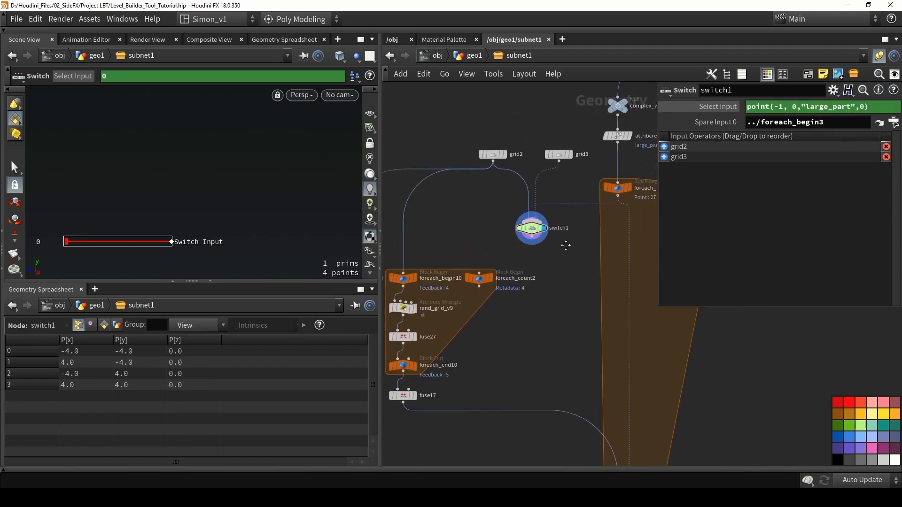
{"action": "scroll", "coordinate": [537, 210], "scroll_direction": "up", "scroll_amount": 3}
{"action": "scroll", "coordinate": [492, 228], "scroll_direction": "up", "scroll_amount": 2}
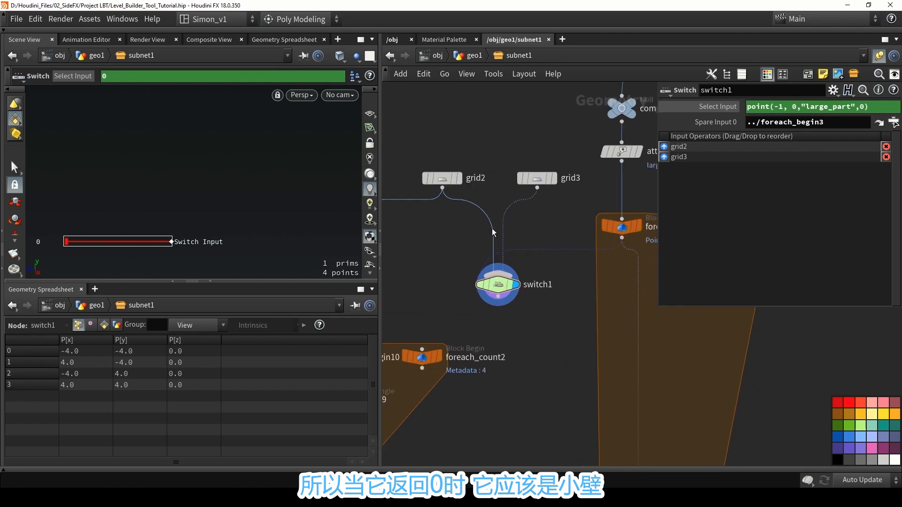
{"action": "left_click", "coordinate": [442, 179]}
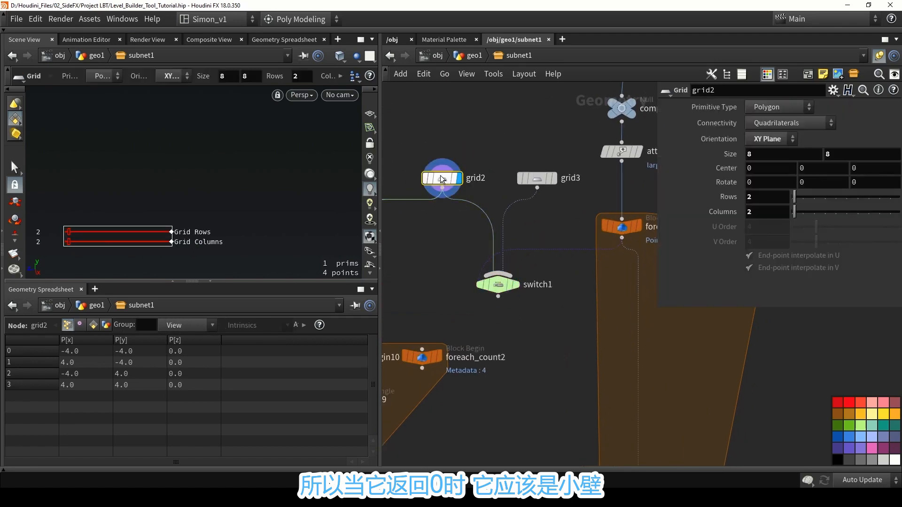
{"action": "key", "text": "space+g"}
{"action": "left_click_drag", "start_coordinate": [256, 190], "coordinate": [175, 188], "text": "alt"}
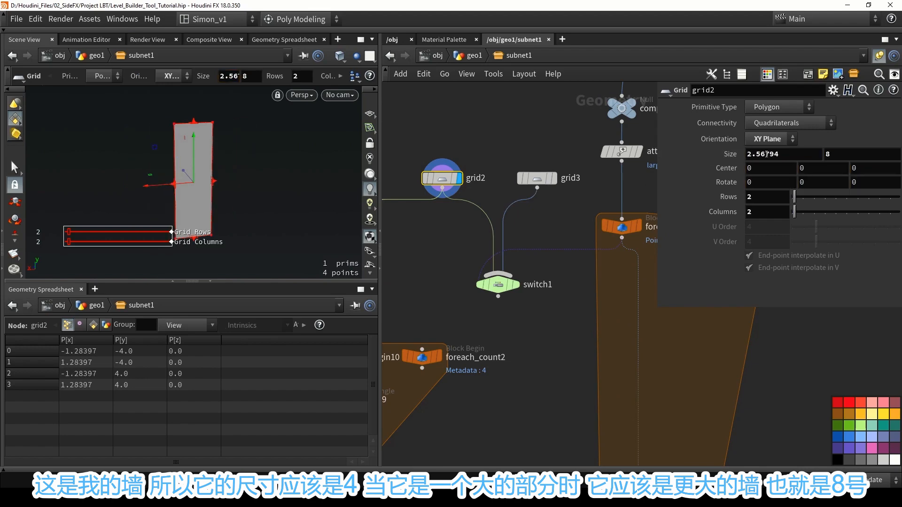
{"action": "type", "text": "4"}
{"action": "key", "text": "Return"}
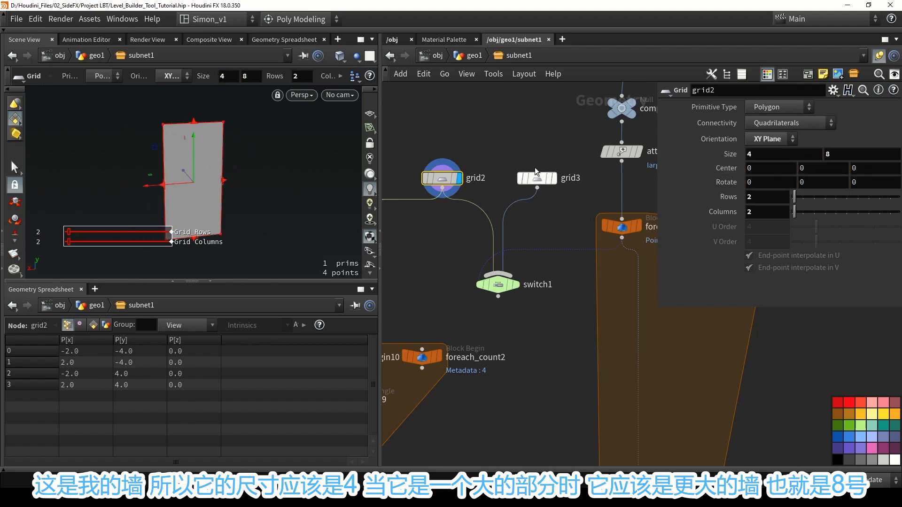
Check the size of grid3, and feed switch1's output into foreach_begin10 in place of grid2.
{"action": "scroll", "coordinate": [537, 130], "scroll_direction": "down", "scroll_amount": 5}
{"action": "scroll", "coordinate": [537, 130], "scroll_direction": "up", "scroll_amount": 4}
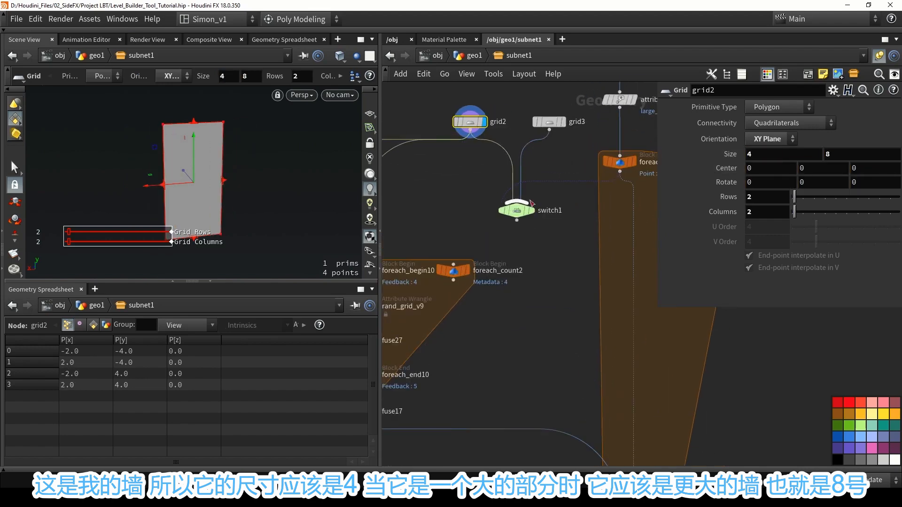
{"action": "left_click", "coordinate": [555, 123]}
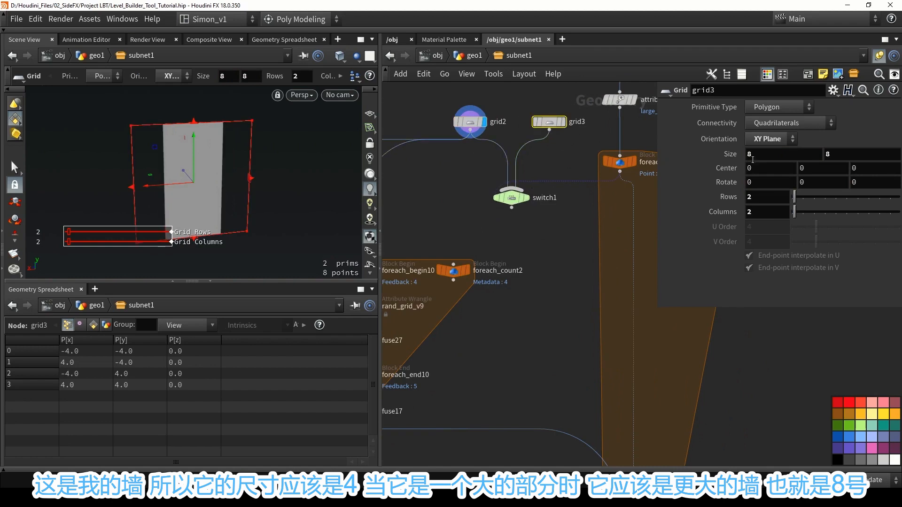
{"action": "left_click", "coordinate": [560, 155]}
{"action": "middle_click_drag", "start_coordinate": [562, 146], "coordinate": [575, 176]}
{"action": "left_click_drag", "start_coordinate": [539, 159], "coordinate": [488, 135]}
{"action": "middle_click_drag", "start_coordinate": [500, 199], "coordinate": [538, 156]}
{"action": "left_click", "coordinate": [507, 156]}
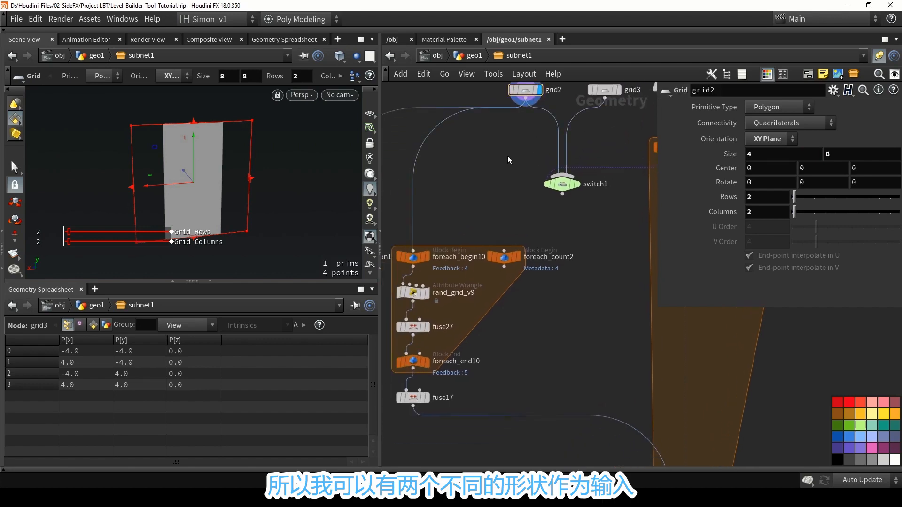
{"action": "scroll", "coordinate": [508, 158], "scroll_direction": "down", "scroll_amount": 3}
{"action": "left_click_drag", "start_coordinate": [546, 185], "coordinate": [444, 219]}
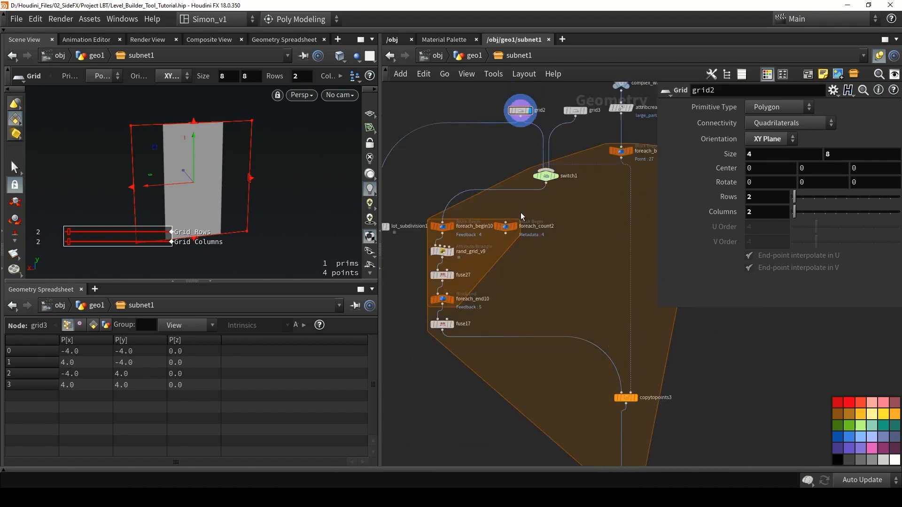
Display the foreach_end3 result and examine the subdivided small and large wall panels in an enlarged viewport.
{"action": "middle_click_drag", "start_coordinate": [601, 338], "coordinate": [553, 243]}
{"action": "scroll", "coordinate": [552, 244], "scroll_direction": "down", "scroll_amount": 3}
{"action": "scroll", "coordinate": [580, 334], "scroll_direction": "up", "scroll_amount": 3}
{"action": "left_click", "coordinate": [571, 320]}
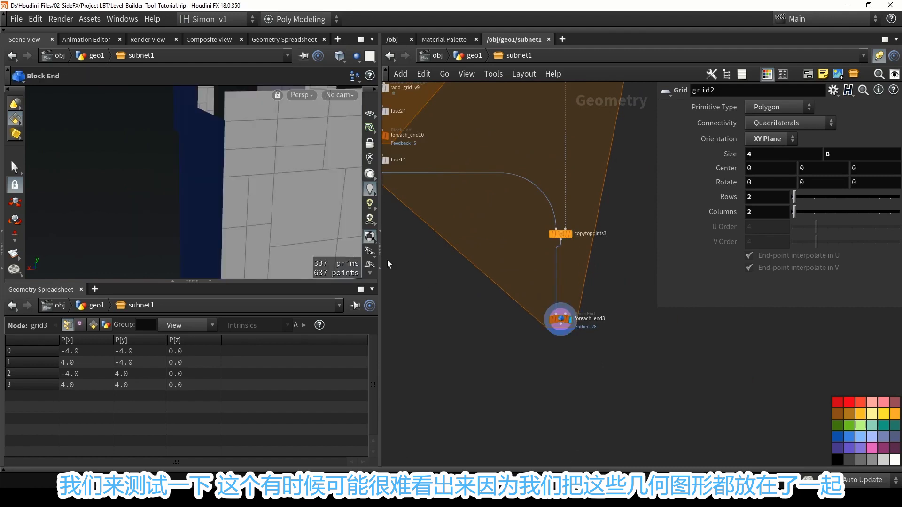
{"action": "key", "text": "space+h"}
{"action": "left_click_drag", "start_coordinate": [245, 142], "coordinate": [119, 174]}
{"action": "scroll", "coordinate": [86, 178], "scroll_direction": "up", "scroll_amount": 5}
{"action": "scroll", "coordinate": [153, 150], "scroll_direction": "down", "scroll_amount": 5}
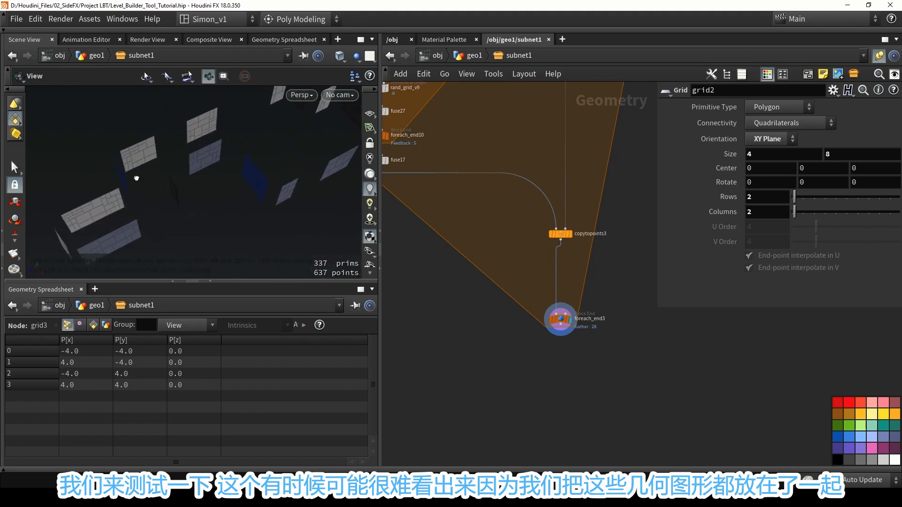
{"action": "left_click", "coordinate": [207, 282]}
{"action": "left_click_drag", "start_coordinate": [229, 211], "coordinate": [186, 198]}
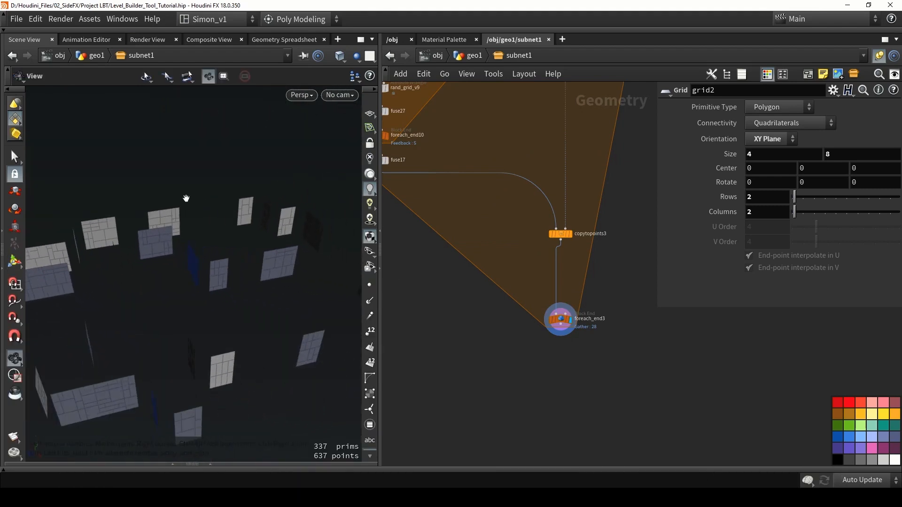
Insert a Color node between grid2 and switch1 and set its color to orange (1, 0.5, 0).
{"action": "middle_click_drag", "start_coordinate": [498, 208], "coordinate": [571, 376]}
{"action": "scroll", "coordinate": [562, 295], "scroll_direction": "down", "scroll_amount": 4}
{"action": "key", "text": "Tab"}
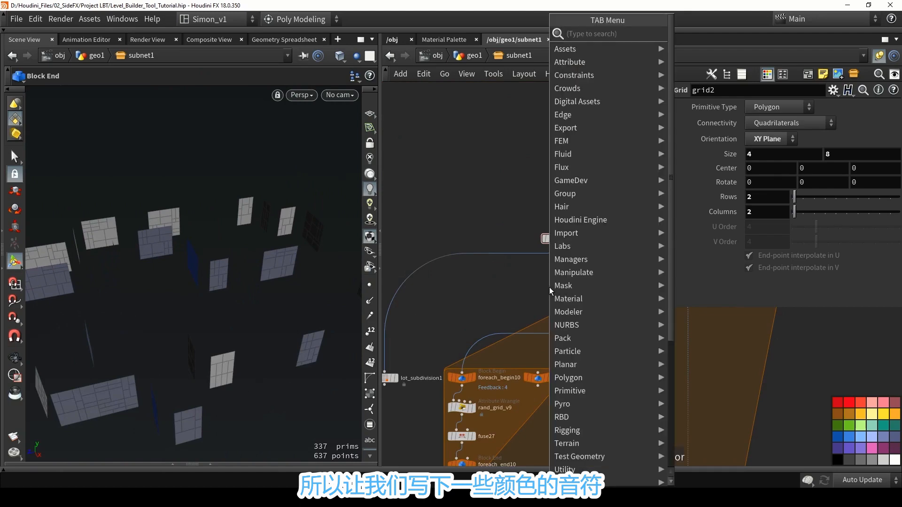
{"action": "type", "text": "col"}
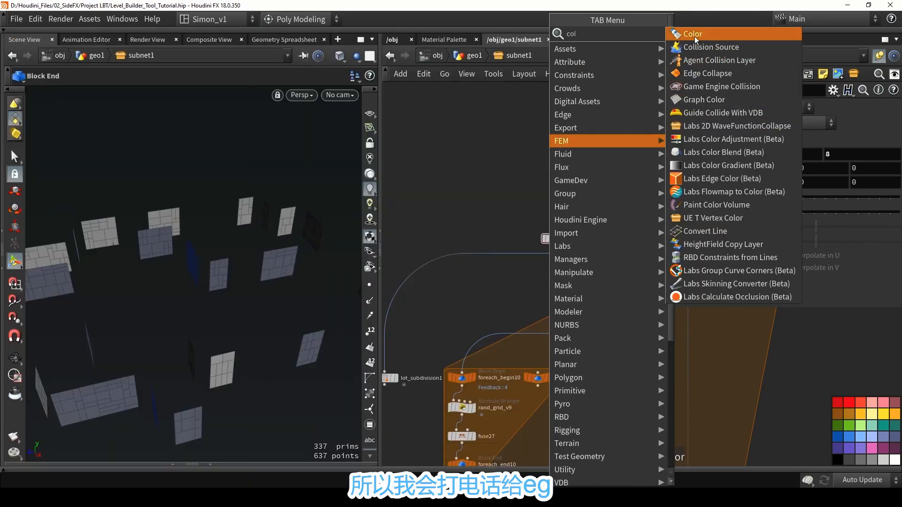
{"action": "left_click", "coordinate": [691, 34]}
{"action": "left_click", "coordinate": [574, 254]}
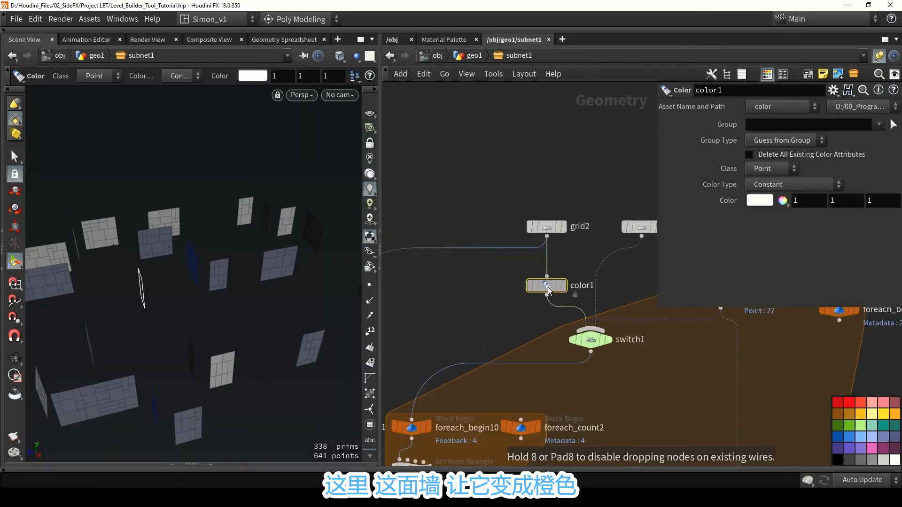
{"action": "left_click", "coordinate": [751, 198]}
{"action": "left_click", "coordinate": [680, 112]}
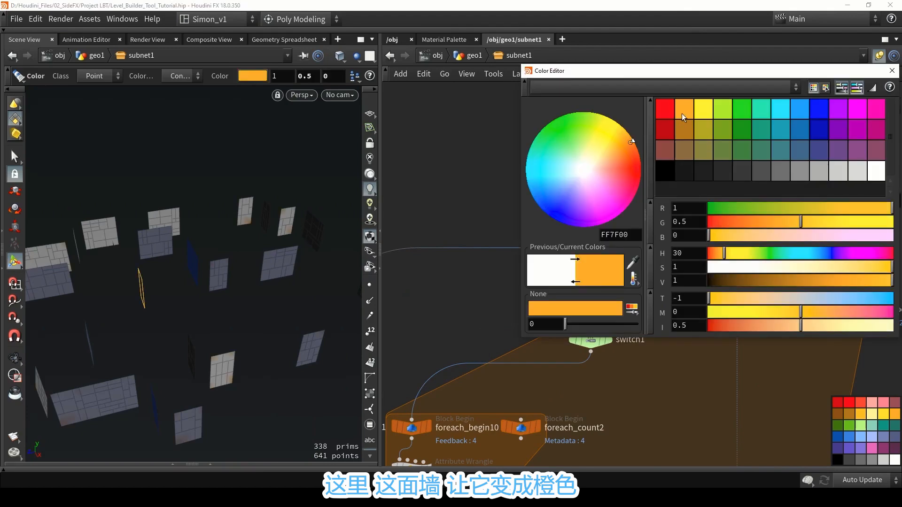
{"action": "left_click", "coordinate": [891, 70]}
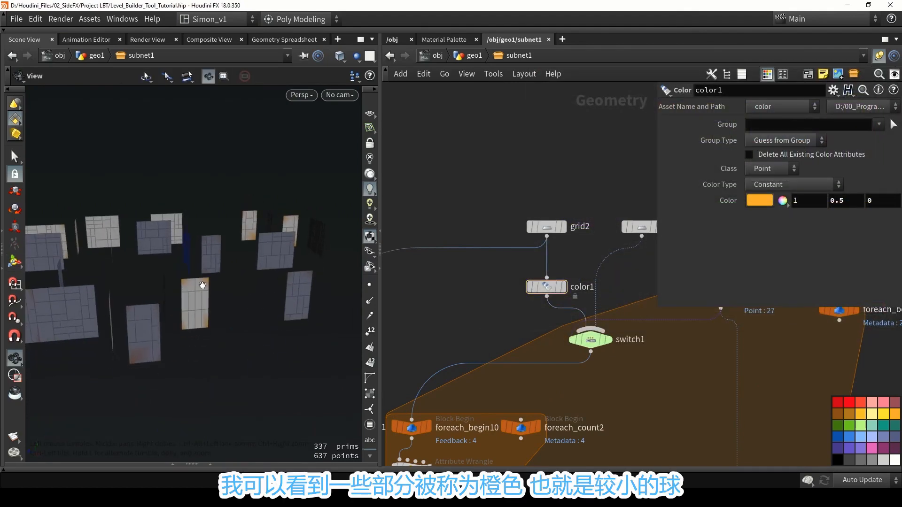
Examine the wall panels from several angles to see which ones carry the orange small-wall color.
{"action": "left_click_drag", "start_coordinate": [247, 272], "coordinate": [213, 261], "text": "alt"}
{"action": "scroll", "coordinate": [479, 330], "scroll_direction": "down", "scroll_amount": 1}
{"action": "middle_click_drag", "start_coordinate": [480, 329], "coordinate": [537, 212]}
{"action": "scroll", "coordinate": [537, 214], "scroll_direction": "down", "scroll_amount": 3}
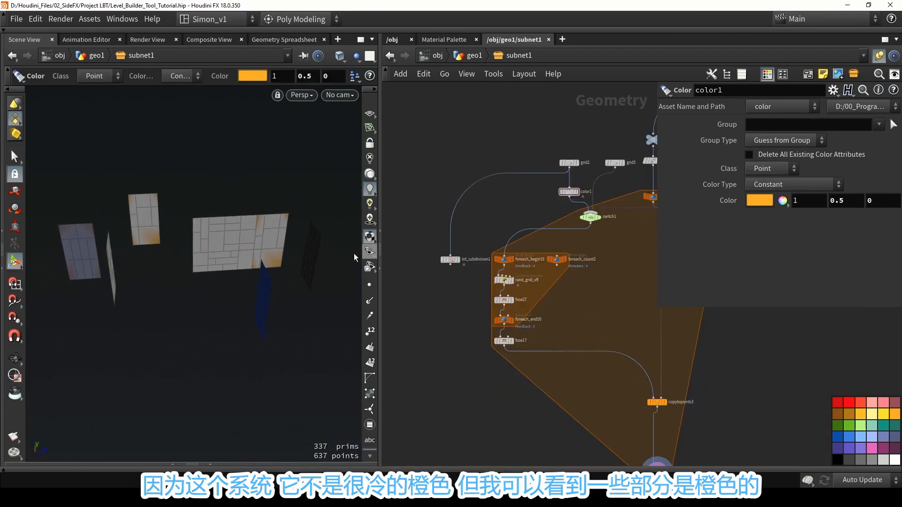
{"action": "left_click_drag", "start_coordinate": [313, 268], "coordinate": [127, 255], "text": "alt"}
{"action": "middle_click_drag", "start_coordinate": [605, 284], "coordinate": [581, 310]}
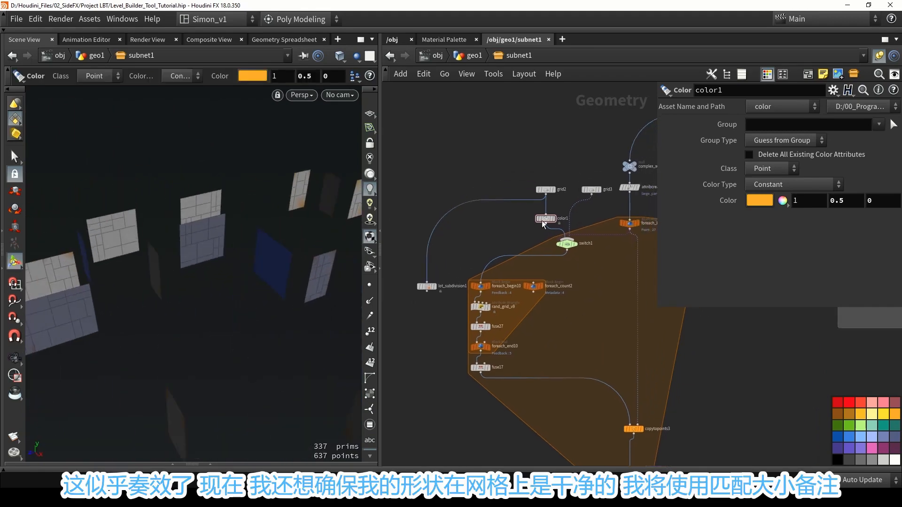
Bypass the color1 node between grid2 and switch1.
{"action": "left_click", "coordinate": [538, 219]}
{"action": "middle_click_drag", "start_coordinate": [532, 373], "coordinate": [478, 308]}
{"action": "left_click_drag", "start_coordinate": [321, 307], "coordinate": [207, 253], "text": "alt"}
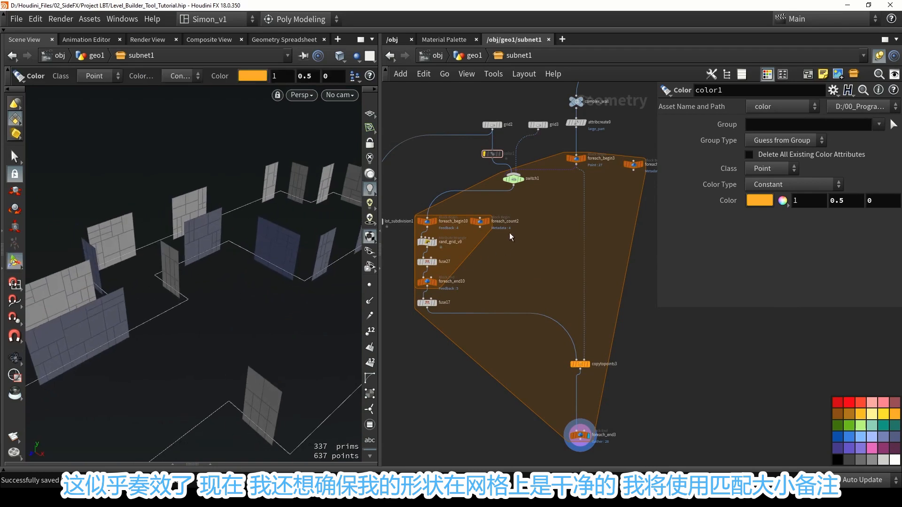
Insert a Match Size node between switch1 and foreach_begin10.
{"action": "key", "text": "Tab"}
{"action": "type", "text": "mat"}
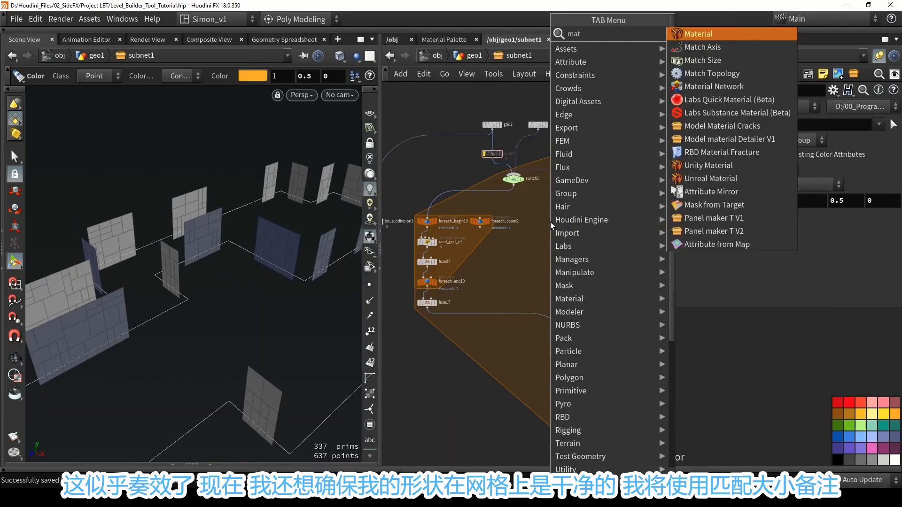
{"action": "type", "text": "c"}
{"action": "left_click", "coordinate": [679, 48]}
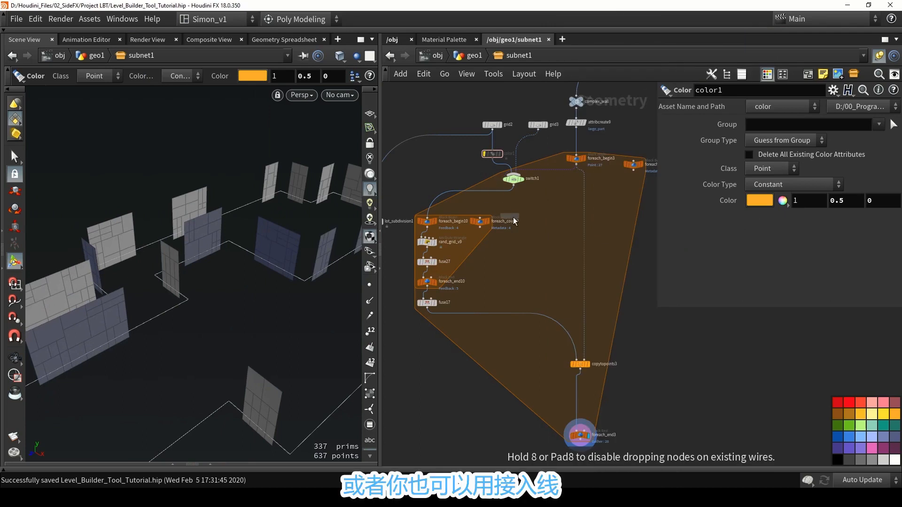
{"action": "left_click", "coordinate": [493, 197]}
{"action": "scroll", "coordinate": [485, 190], "scroll_direction": "up", "scroll_amount": 3}
{"action": "left_click_drag", "start_coordinate": [484, 203], "coordinate": [528, 198]}
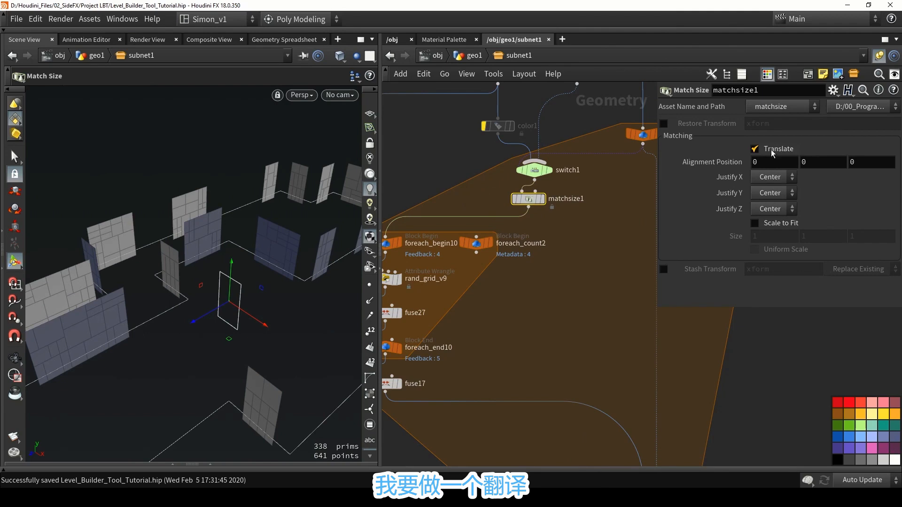
Set matchsize1's Justify X and Justify Z to None and its Justify Y to Min.
{"action": "left_click", "coordinate": [775, 176]}
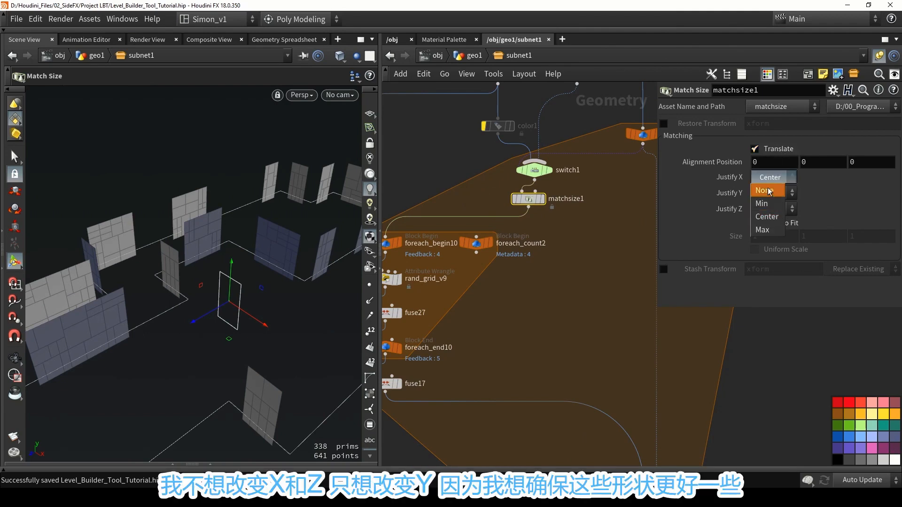
{"action": "left_click", "coordinate": [767, 190]}
{"action": "left_click", "coordinate": [766, 206]}
{"action": "left_click", "coordinate": [769, 221]}
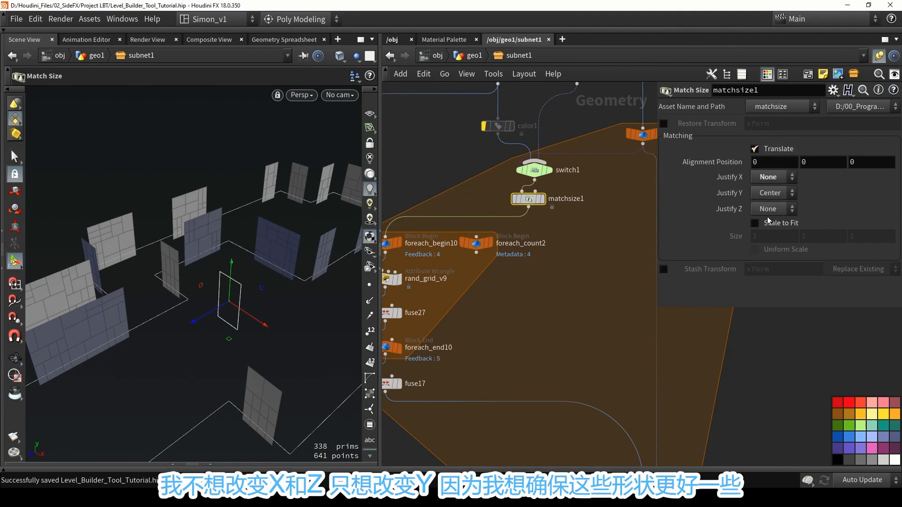
{"action": "left_click_drag", "start_coordinate": [271, 275], "coordinate": [268, 256], "text": "alt"}
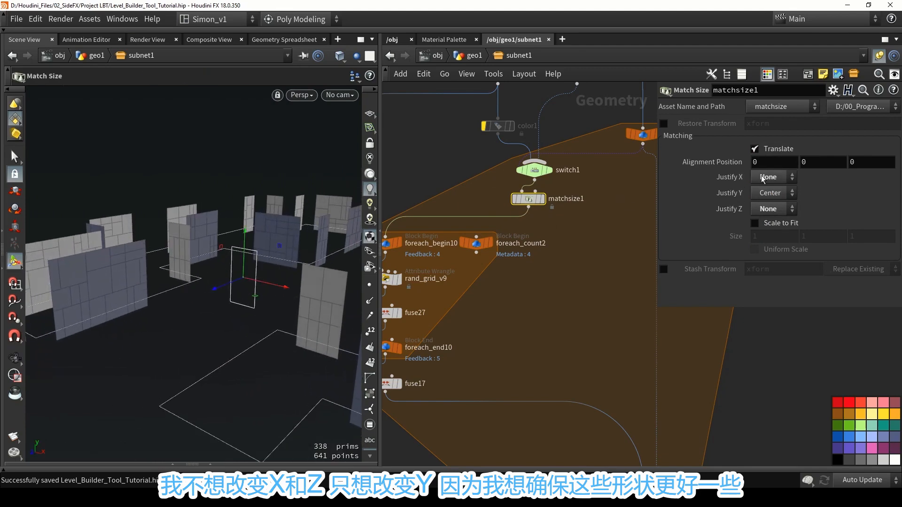
{"action": "left_click", "coordinate": [774, 193]}
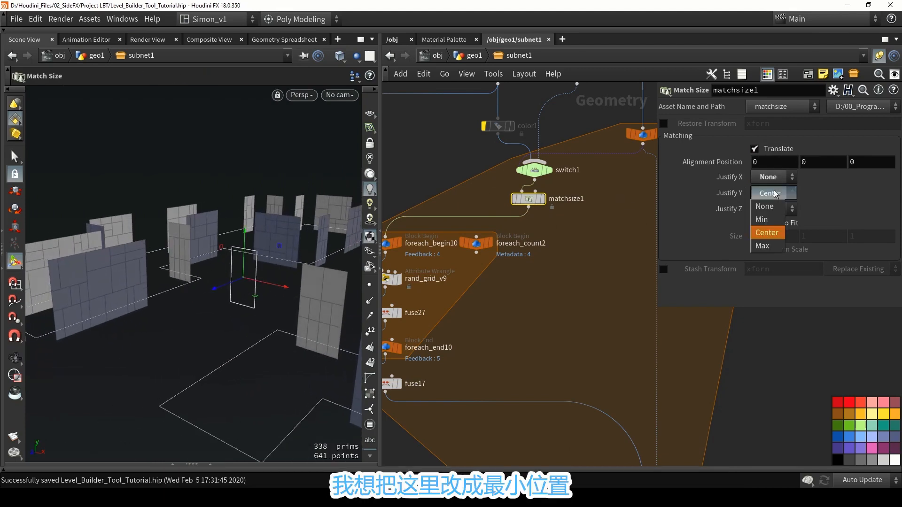
{"action": "left_click", "coordinate": [765, 219]}
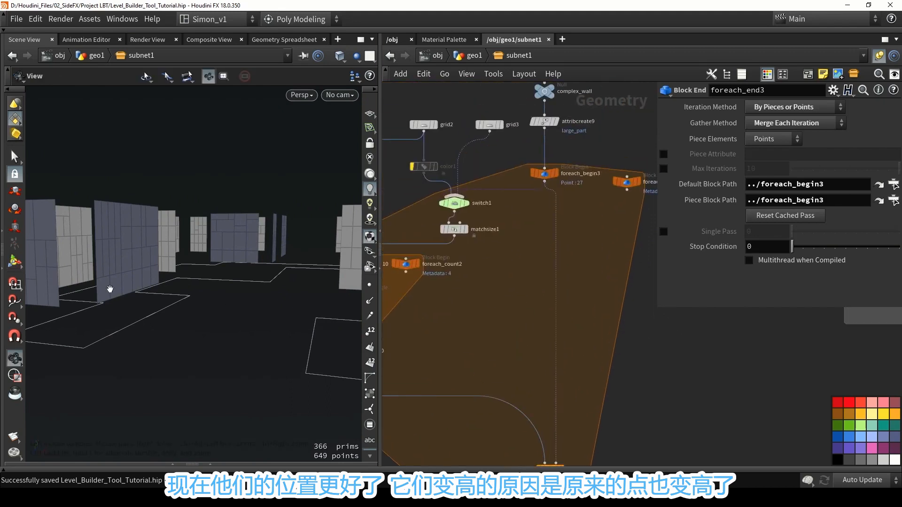
Display attribcreate9's output and examine the height of the wall points relative to the floor outline.
{"action": "scroll", "coordinate": [554, 122], "scroll_direction": "up", "scroll_amount": 2}
{"action": "left_click", "coordinate": [557, 121]}
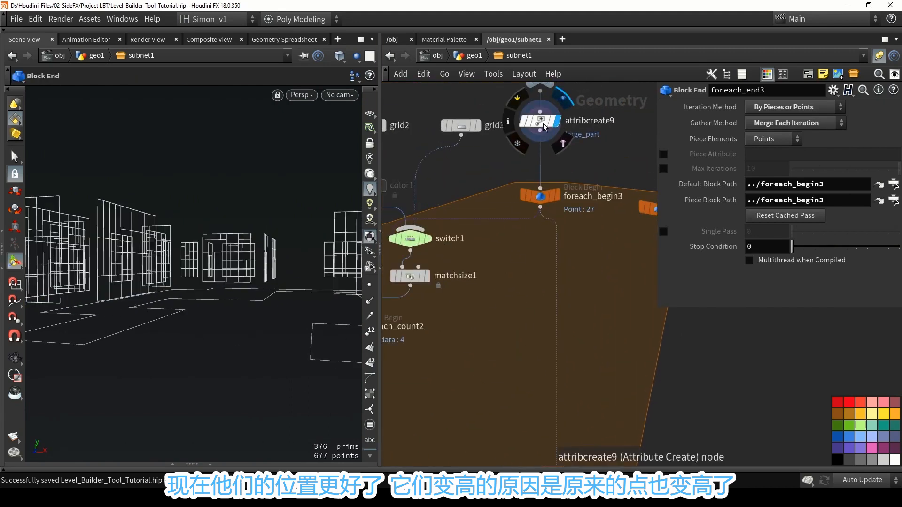
{"action": "left_click", "coordinate": [543, 122]}
{"action": "key", "text": "space"}
{"action": "left_click_drag", "start_coordinate": [196, 269], "coordinate": [175, 324]}
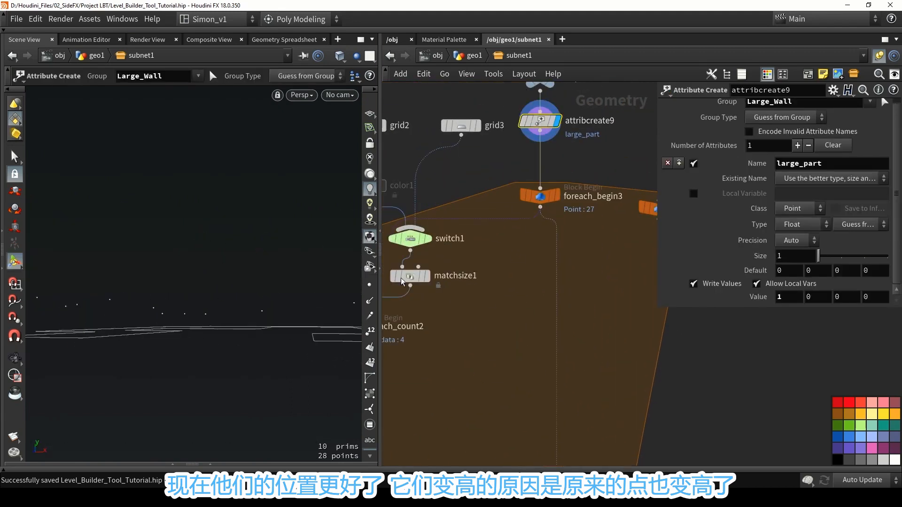
Duplicate matchsize1 and insert the copy between attribcreate9 and foreach_begin3.
{"action": "middle_click_drag", "start_coordinate": [551, 248], "coordinate": [539, 311]}
{"action": "scroll", "coordinate": [539, 311], "scroll_direction": "down", "scroll_amount": 2}
{"action": "left_click_drag", "start_coordinate": [444, 328], "coordinate": [529, 246], "text": "alt"}
{"action": "scroll", "coordinate": [529, 245], "scroll_direction": "up", "scroll_amount": 4}
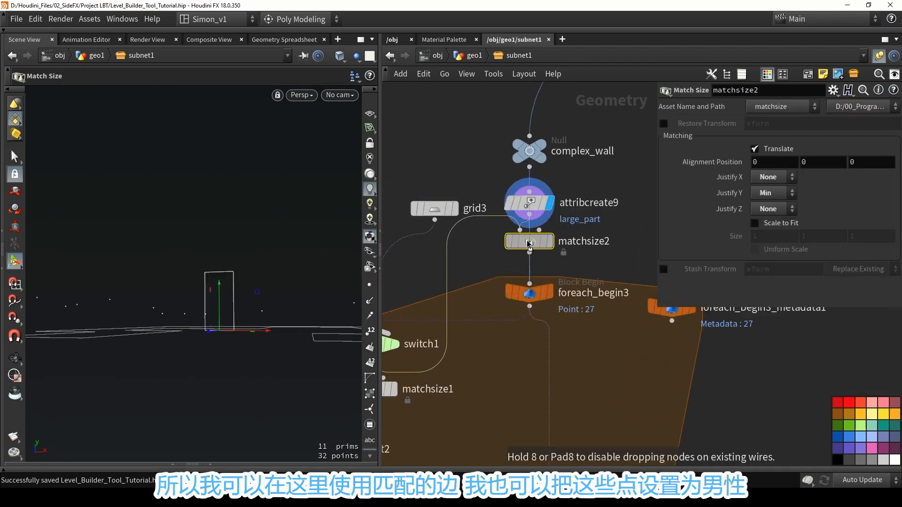
{"action": "scroll", "coordinate": [541, 263], "scroll_direction": "down", "scroll_amount": 3}
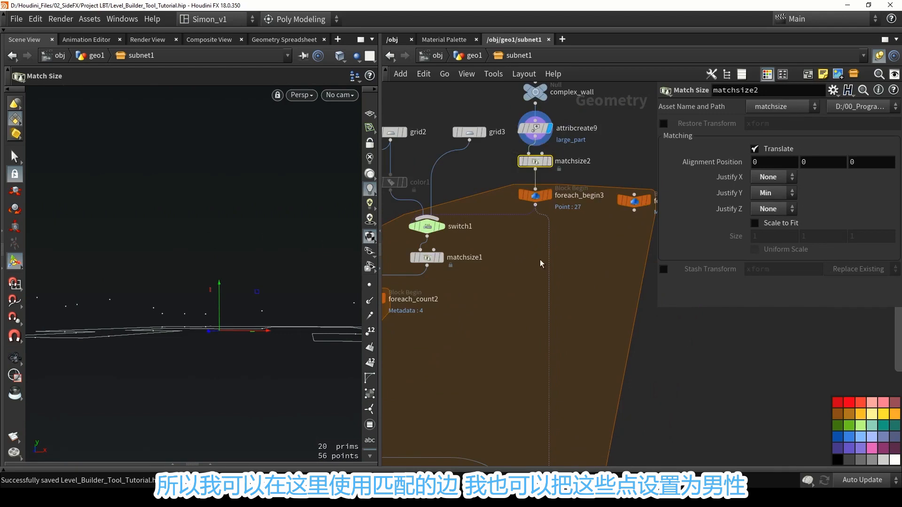
Display the foreach_end3 result again to show the aligned wall panels.
{"action": "scroll", "coordinate": [541, 263], "scroll_direction": "down", "scroll_amount": 1}
{"action": "middle_click_drag", "start_coordinate": [541, 264], "coordinate": [548, 143]}
{"action": "scroll", "coordinate": [577, 393], "scroll_direction": "up", "scroll_amount": 2}
{"action": "middle_click_drag", "start_coordinate": [577, 393], "coordinate": [599, 235]}
{"action": "scroll", "coordinate": [599, 235], "scroll_direction": "down", "scroll_amount": 2}
{"action": "left_click", "coordinate": [587, 330]}
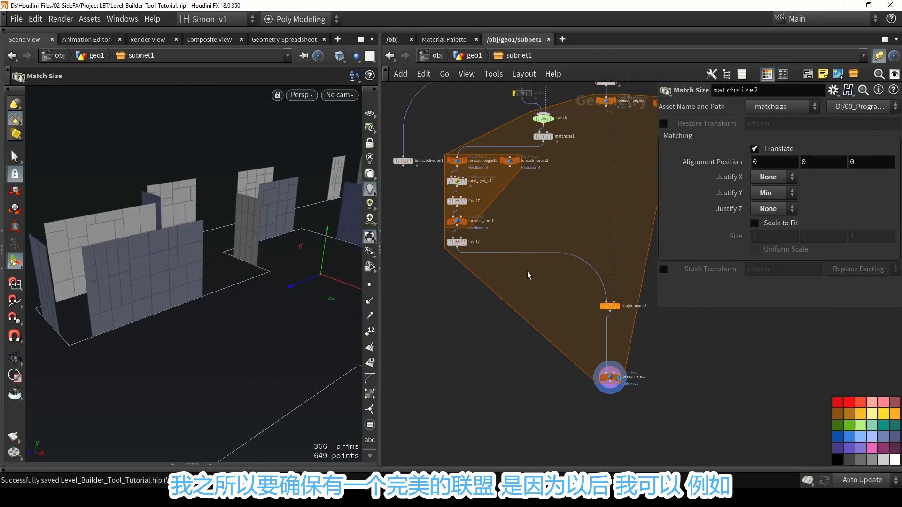
Insert a Transform node between fuse17 and copytopoints3.
{"action": "key", "text": "Tab"}
{"action": "type", "text": "tra"}
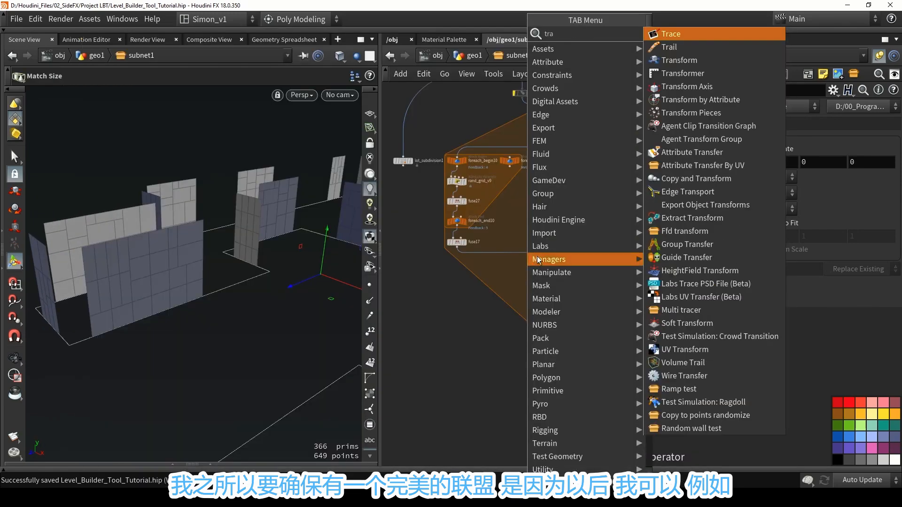
{"action": "left_click", "coordinate": [678, 59]}
{"action": "left_click", "coordinate": [515, 254]}
Try tilting the wall panels about the X axis with transform4, up to about 50 degrees, and undo the rotation.
{"action": "mouse_move", "coordinate": [317, 253]}
{"action": "left_mouse_down"}
{"action": "mouse_move", "coordinate": [300, 260]}
{"action": "mouse_move", "coordinate": [290, 286]}
{"action": "mouse_move", "coordinate": [298, 294]}
{"action": "mouse_move", "coordinate": [318, 268]}
{"action": "left_mouse_up"}
{"action": "left_click_drag", "start_coordinate": [306, 274], "coordinate": [175, 272]}
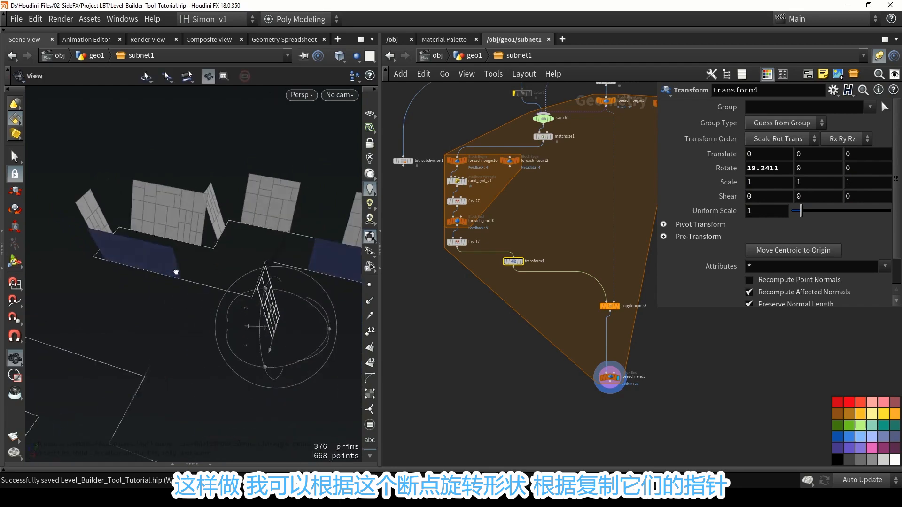
{"action": "left_click_drag", "start_coordinate": [305, 286], "coordinate": [314, 302]}
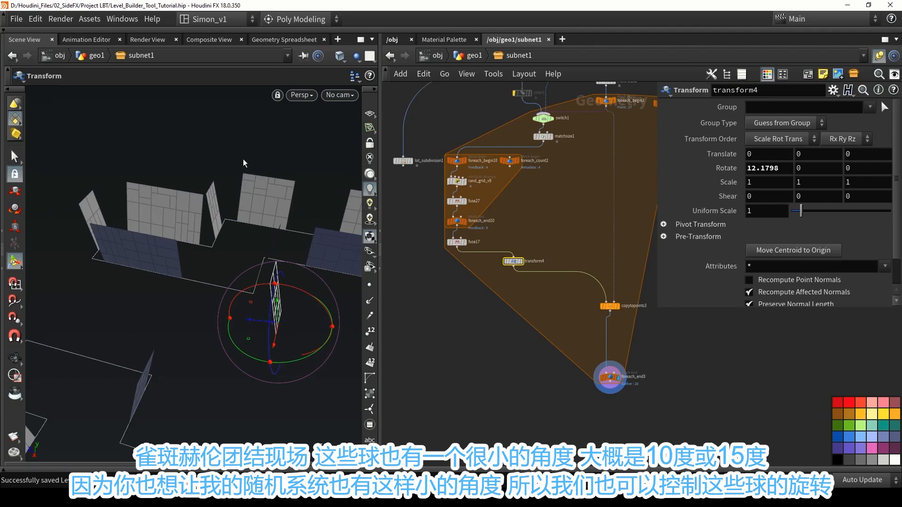
{"action": "left_click_drag", "start_coordinate": [244, 159], "coordinate": [193, 212], "text": "alt"}
{"action": "left_click_drag", "start_coordinate": [218, 312], "coordinate": [204, 290]}
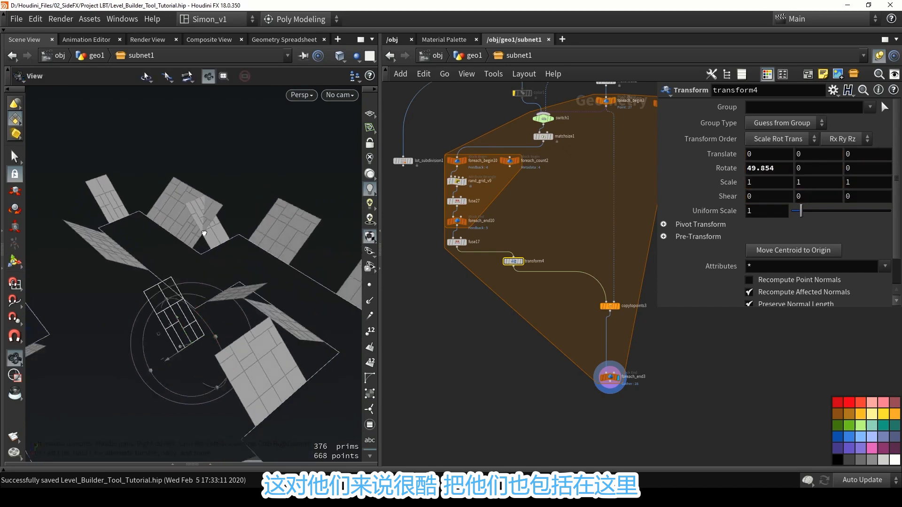
{"action": "left_click_drag", "start_coordinate": [203, 240], "coordinate": [94, 230], "text": "alt"}
{"action": "key", "text": "ctrl+z"}
{"action": "key", "text": "ctrl+z"}
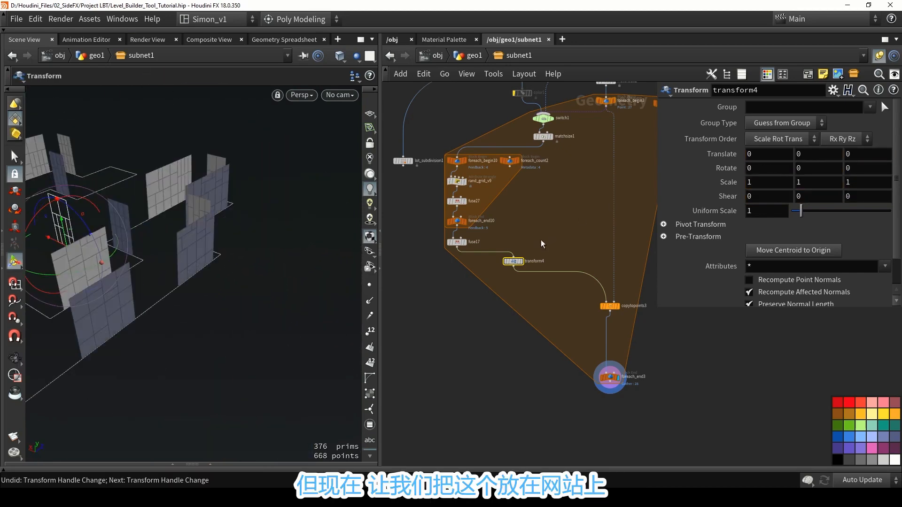
Move the transform4 node directly beneath fuse17 in the network.
{"action": "left_click_drag", "start_coordinate": [514, 262], "coordinate": [457, 299]}
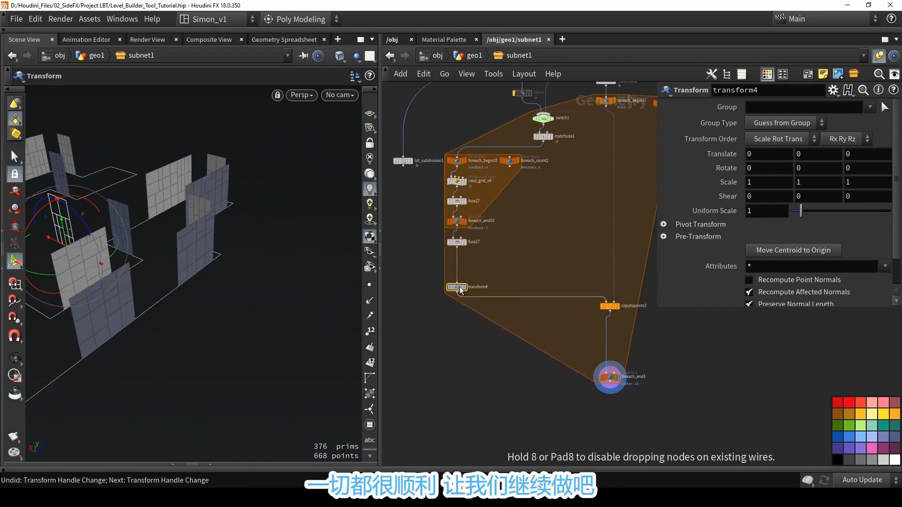
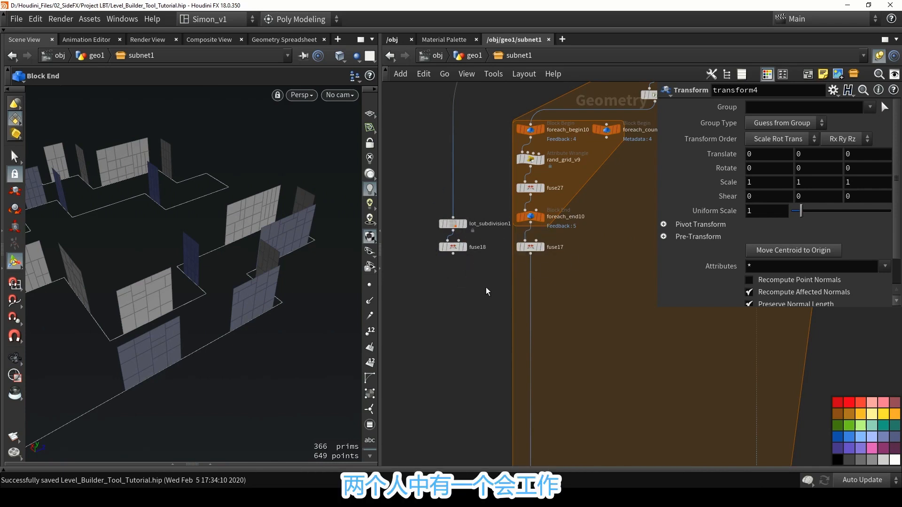
Add a Measure node set to Area, feed it from fuse17, and display its result.
{"action": "scroll", "coordinate": [473, 285], "scroll_direction": "up", "scroll_amount": 2}
{"action": "middle_click_drag", "start_coordinate": [472, 285], "coordinate": [483, 245]}
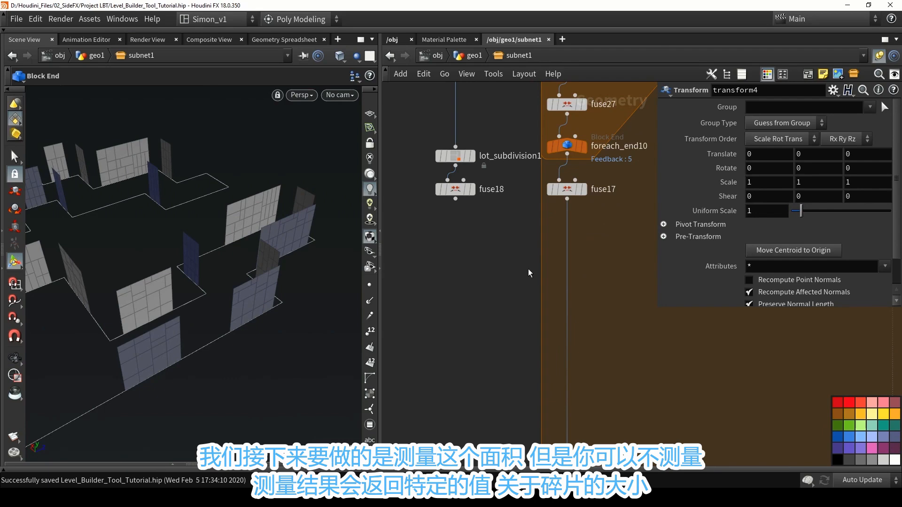
{"action": "key", "text": "Tab"}
{"action": "type", "text": "mea"}
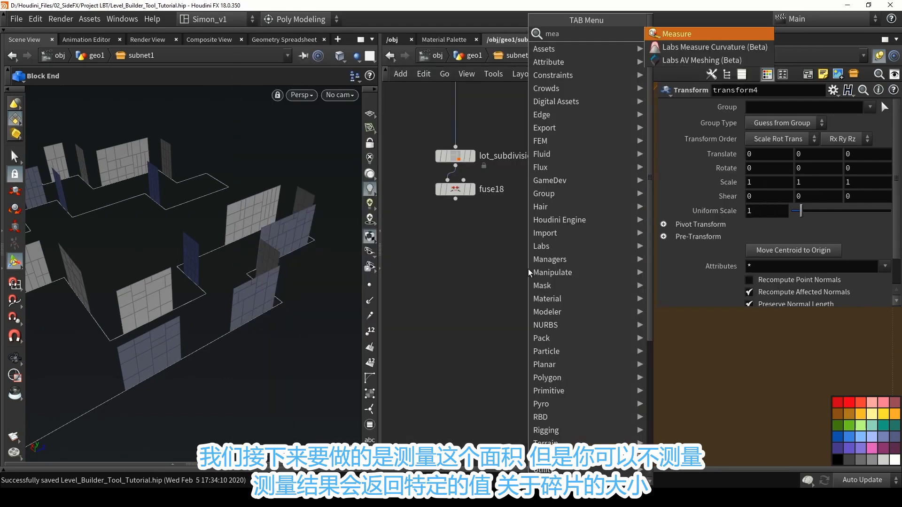
{"action": "key", "text": "Return"}
{"action": "left_click", "coordinate": [597, 257]}
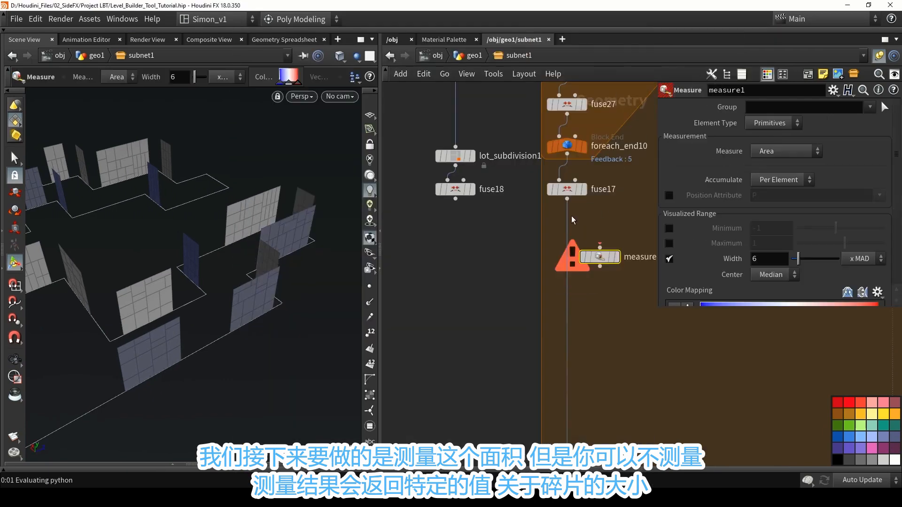
{"action": "left_click_drag", "start_coordinate": [568, 199], "coordinate": [600, 246]}
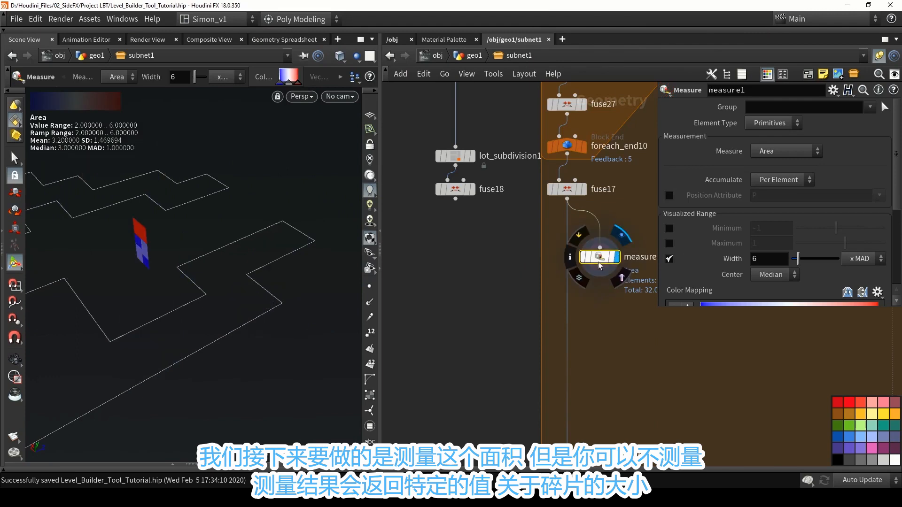
Frame the wall panel with wireframe over shading and examine how the area colouring varies between its pieces.
{"action": "key", "text": "f"}
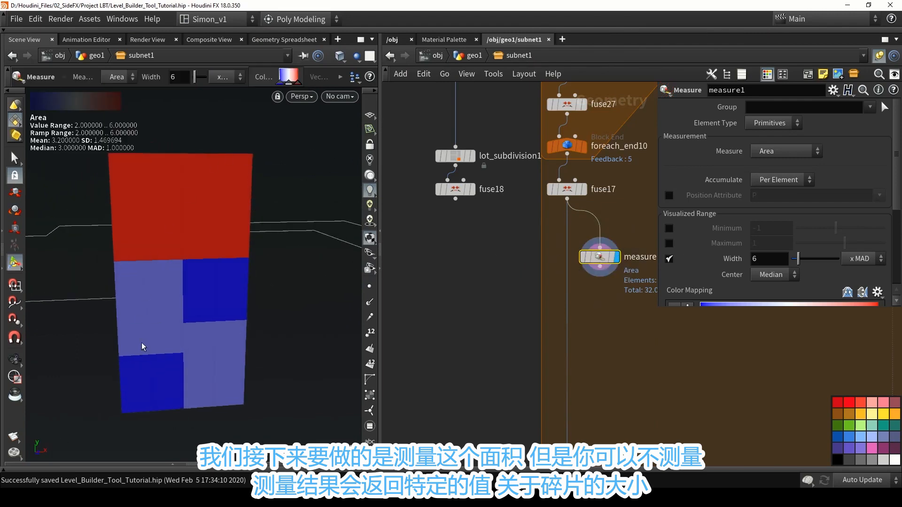
{"action": "key", "text": "shift+w"}
{"action": "mouse_move", "coordinate": [168, 239]}
{"action": "left_mouse_down", "text": "alt"}
{"action": "mouse_move", "coordinate": [212, 238]}
{"action": "mouse_move", "coordinate": [187, 196]}
{"action": "left_mouse_up", "text": "alt"}
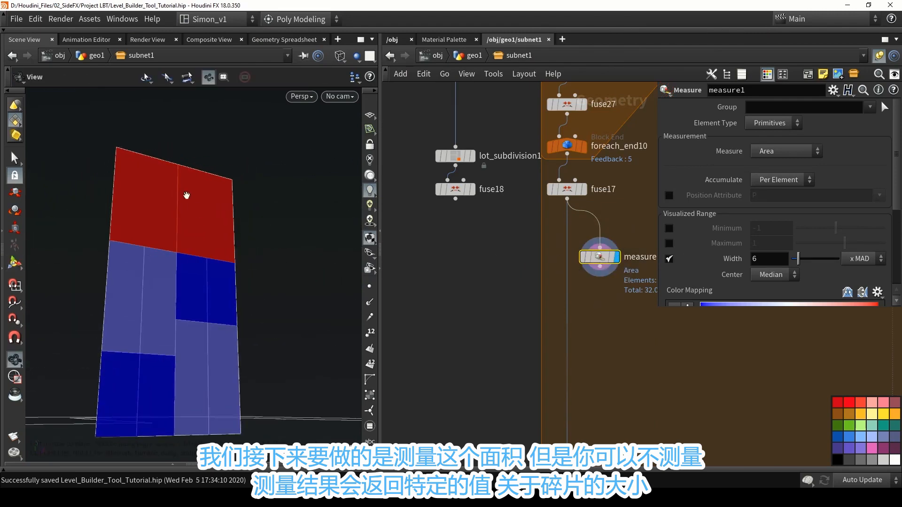
{"action": "middle_click_drag", "start_coordinate": [174, 272], "coordinate": [199, 242], "text": "alt"}
{"action": "left_click_drag", "start_coordinate": [200, 242], "coordinate": [206, 233], "text": "alt"}
{"action": "key", "text": "Return"}
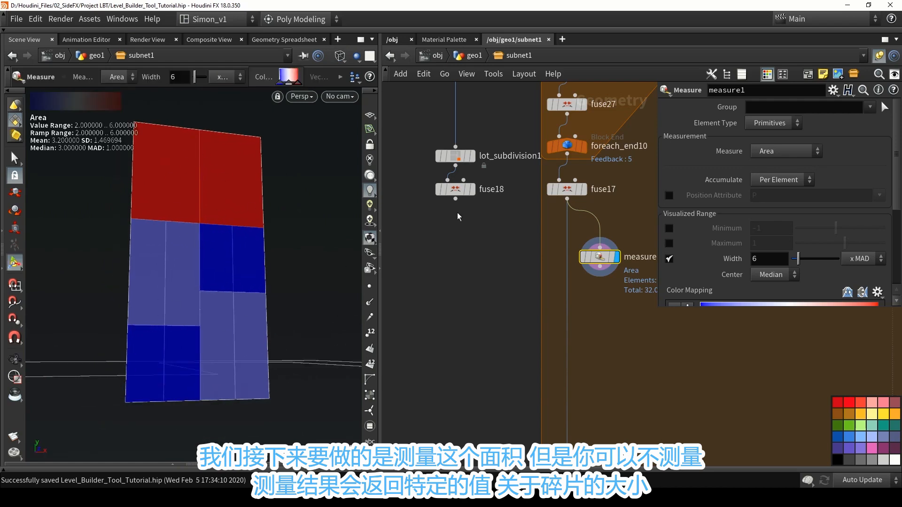
Feed fuse18 into measure1 to compare the other panel's area colouring, and restore the fuse17 connection.
{"action": "left_click_drag", "start_coordinate": [456, 200], "coordinate": [596, 245]}
{"action": "middle_click_drag", "start_coordinate": [210, 264], "coordinate": [217, 199], "text": "alt"}
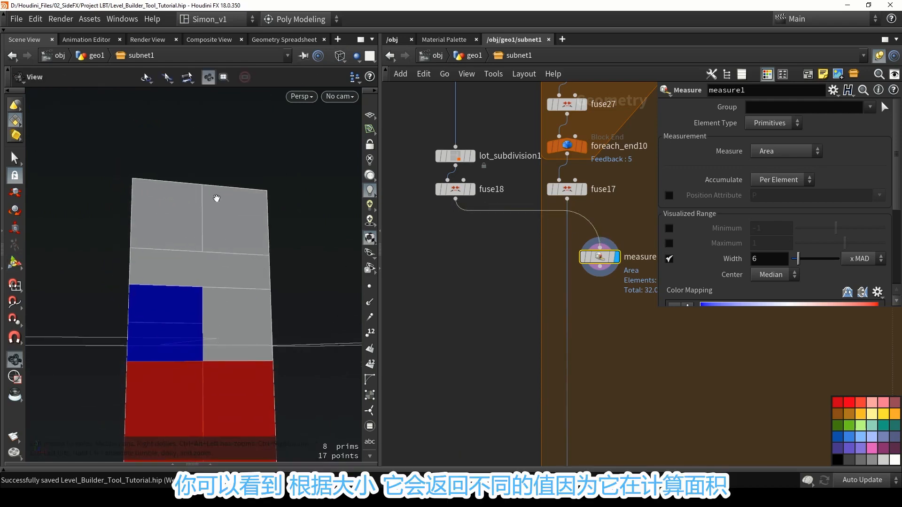
{"action": "scroll", "coordinate": [217, 198], "scroll_direction": "down", "scroll_amount": 3, "text": "alt"}
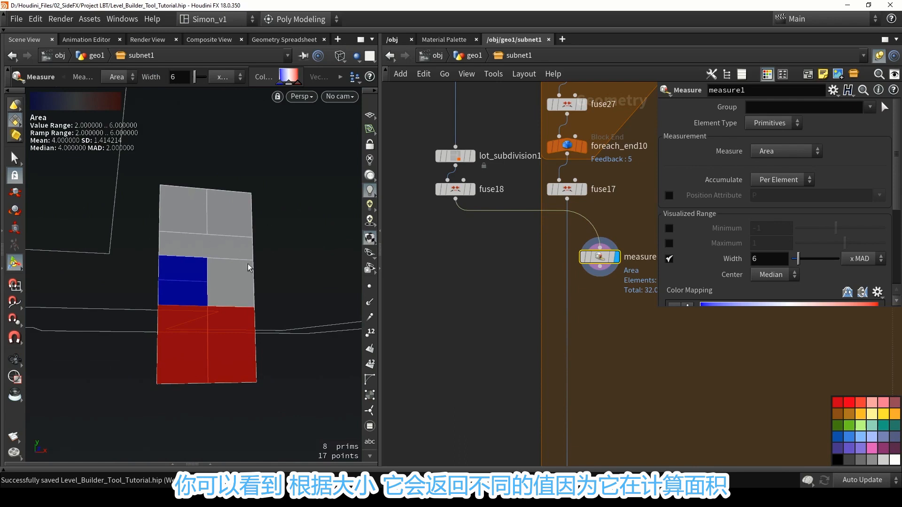
{"action": "left_click_drag", "start_coordinate": [581, 219], "coordinate": [585, 253]}
{"action": "middle_click_drag", "start_coordinate": [584, 296], "coordinate": [572, 292]}
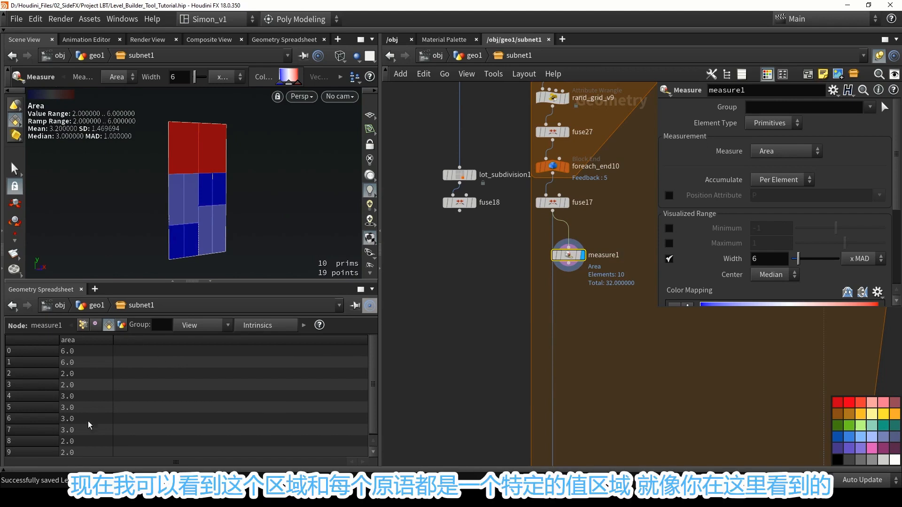
Add a Normal node beneath measure1, wire it to measure1, and display its result.
{"action": "scroll", "coordinate": [84, 357], "scroll_direction": "down", "scroll_amount": 1}
{"action": "scroll", "coordinate": [76, 454], "scroll_direction": "up", "scroll_amount": 1}
{"action": "scroll", "coordinate": [527, 219], "scroll_direction": "up", "scroll_amount": 2}
{"action": "left_click", "coordinate": [528, 218]}
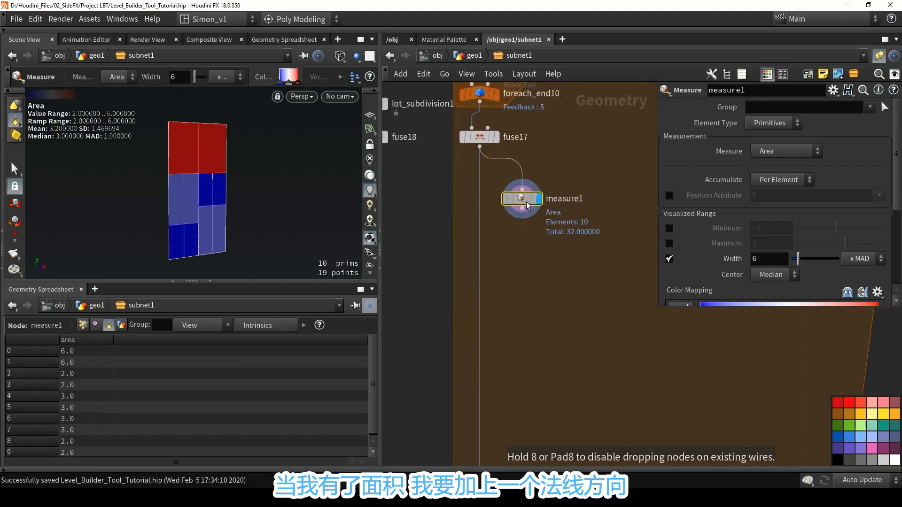
{"action": "key", "text": "Tab"}
{"action": "type", "text": "no"}
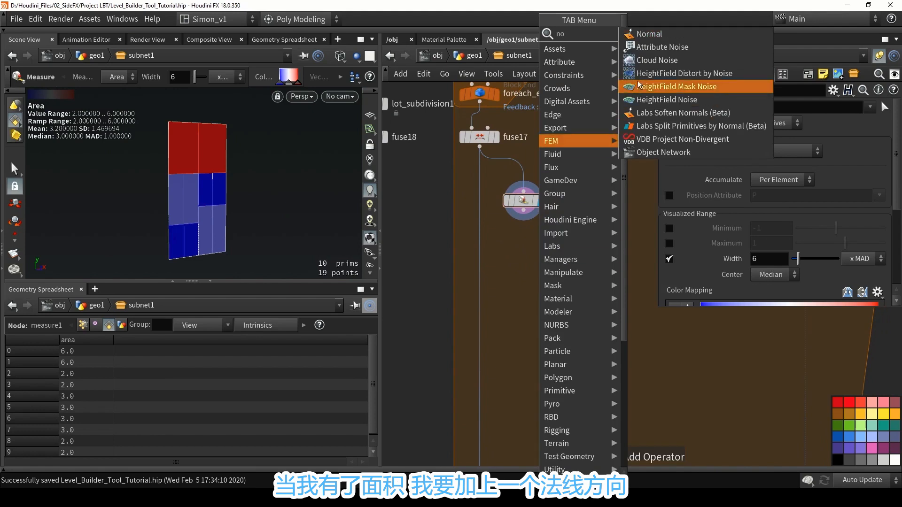
{"action": "left_click", "coordinate": [650, 37]}
{"action": "left_click", "coordinate": [524, 249]}
{"action": "mouse_move", "coordinate": [526, 205]}
{"action": "left_mouse_down"}
{"action": "mouse_move", "coordinate": [526, 240]}
{"action": "mouse_move", "coordinate": [527, 205]}
{"action": "left_mouse_up"}
{"action": "left_click", "coordinate": [541, 248]}
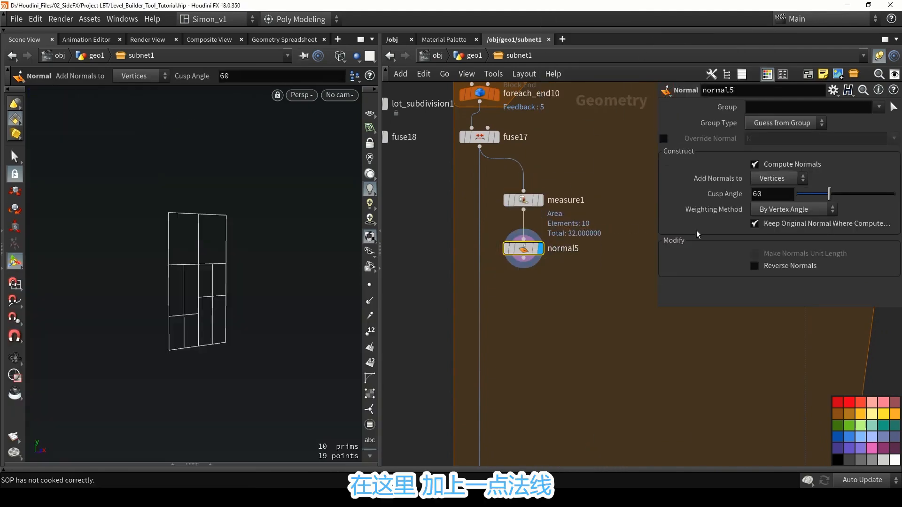
Set normal5 to add normals to Points, and show points and point normals in the viewport.
{"action": "left_click", "coordinate": [777, 179]}
{"action": "left_click", "coordinate": [773, 190]}
{"action": "left_click", "coordinate": [370, 285]}
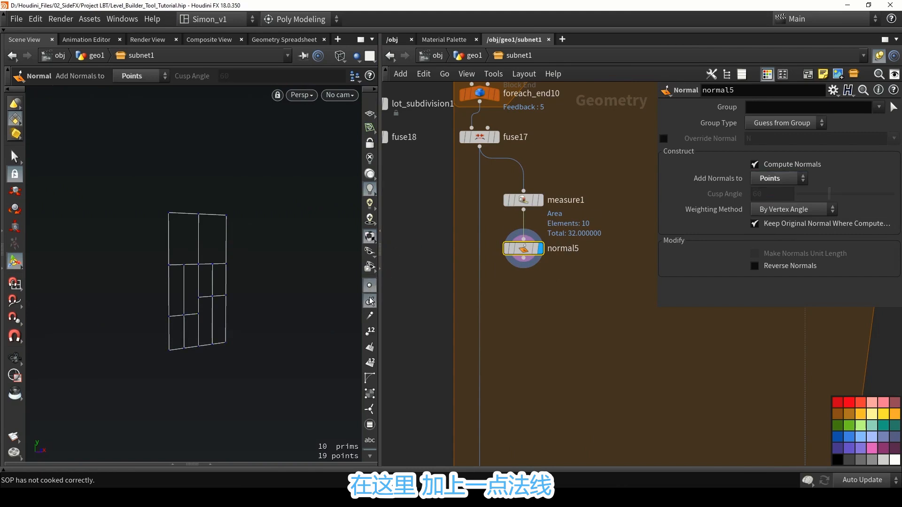
{"action": "left_click", "coordinate": [370, 301]}
{"action": "left_click_drag", "start_coordinate": [252, 266], "coordinate": [207, 303]}
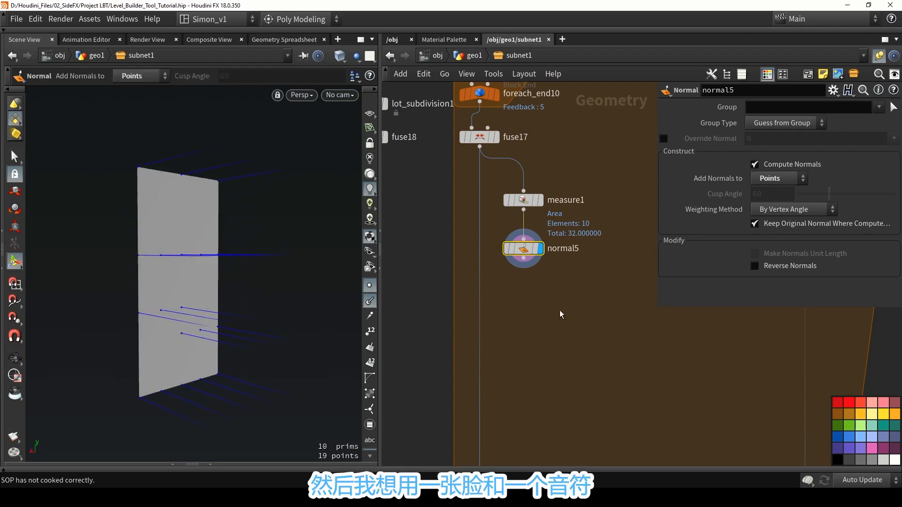
Add a Facet node beneath normal5, display it, and enable Unique Points.
{"action": "middle_click_drag", "start_coordinate": [561, 314], "coordinate": [552, 288]}
{"action": "key", "text": "Tab"}
{"action": "type", "text": "facet"}
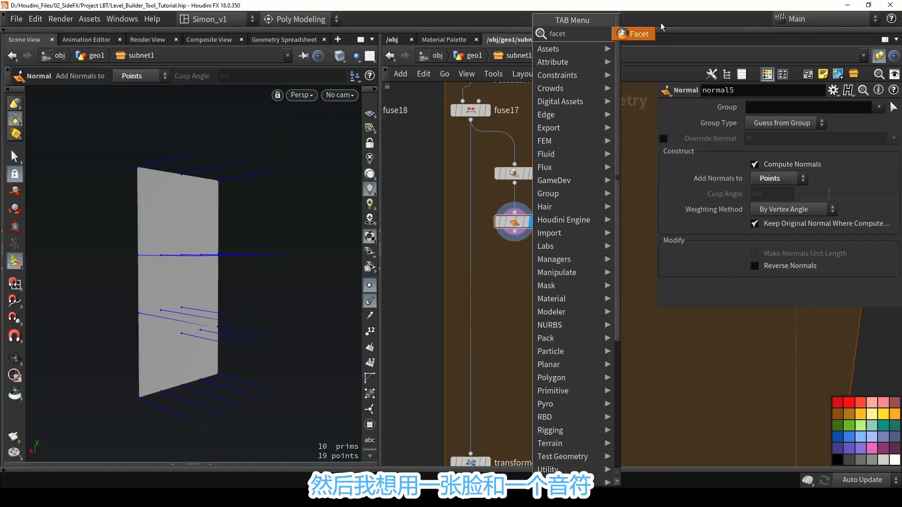
{"action": "key", "text": "Return"}
{"action": "left_click", "coordinate": [570, 282]}
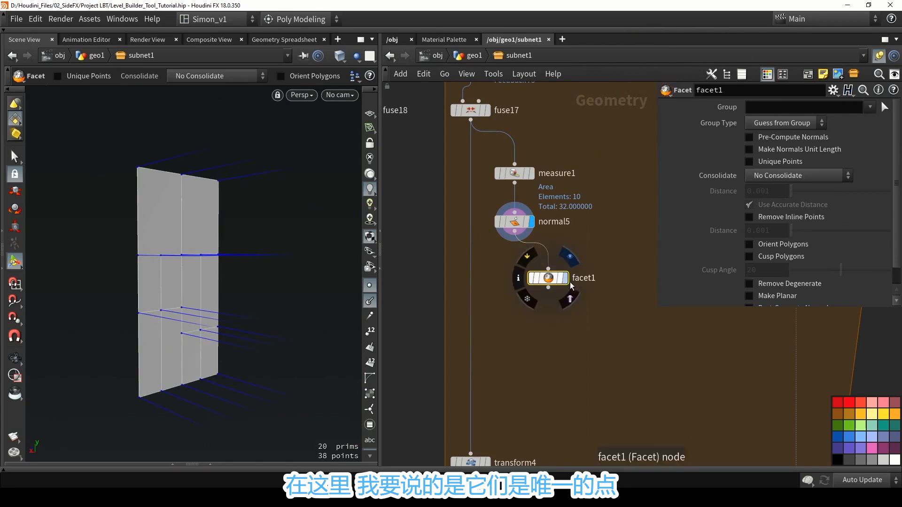
{"action": "left_click_drag", "start_coordinate": [564, 279], "coordinate": [530, 258]}
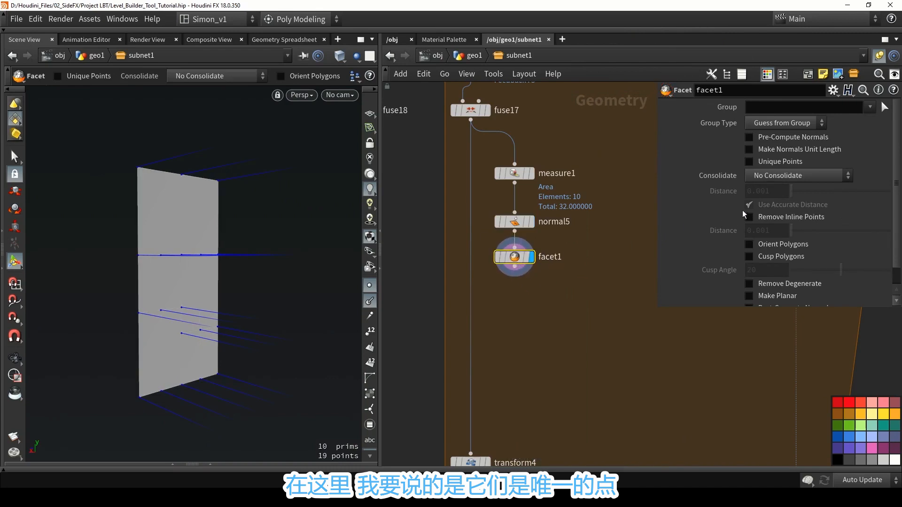
{"action": "left_click", "coordinate": [762, 162]}
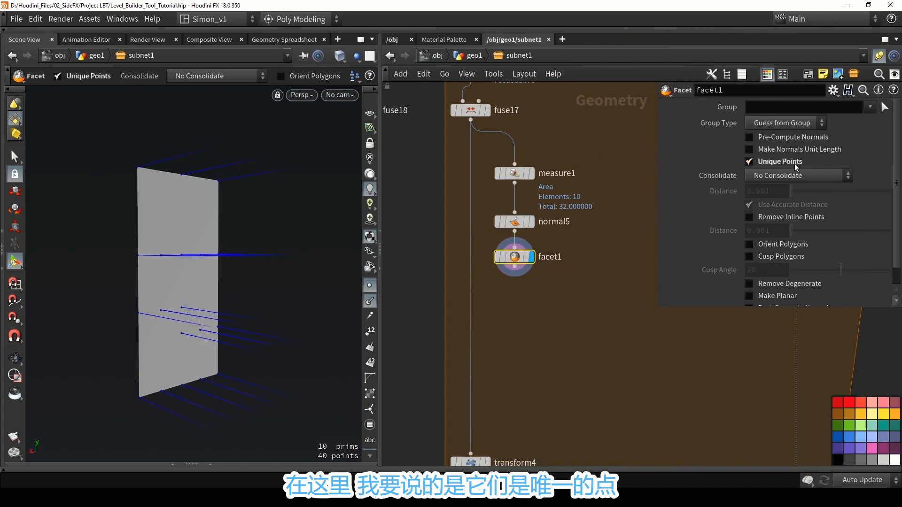
Add a Primitive node beneath facet1, display it, and enable Do Transformation.
{"action": "key", "text": "Tab"}
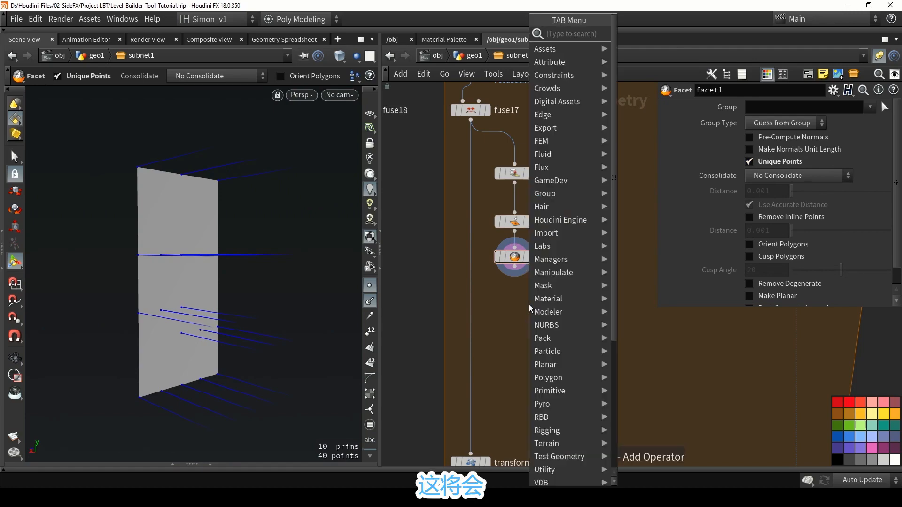
{"action": "type", "text": "pr"}
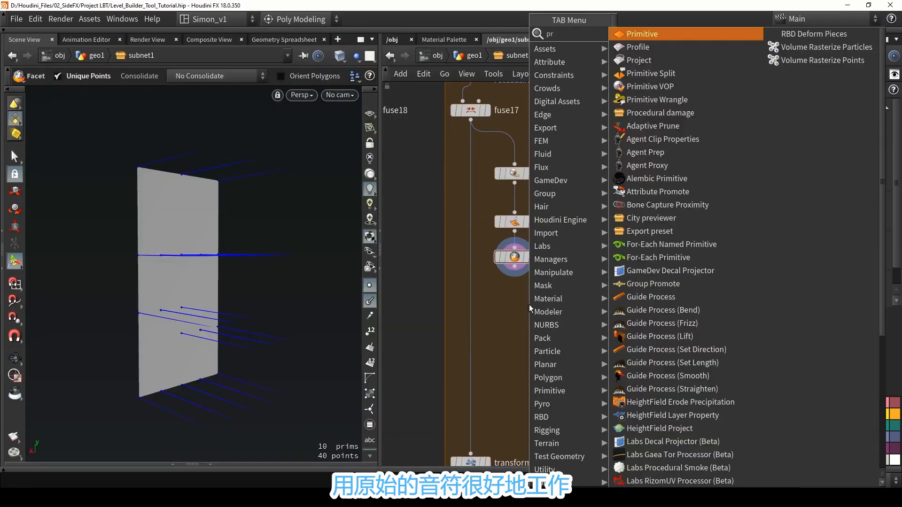
{"action": "type", "text": "im"}
{"action": "left_click", "coordinate": [628, 36]}
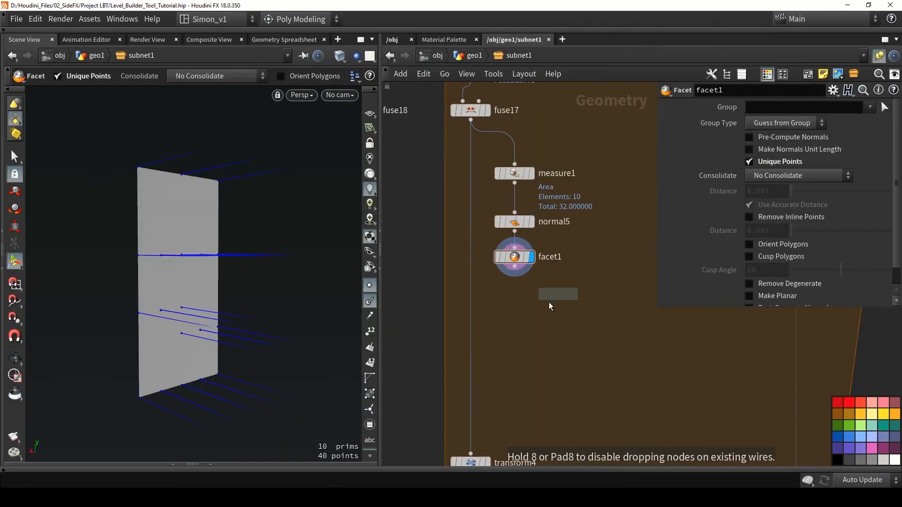
{"action": "left_click", "coordinate": [550, 307]}
{"action": "left_click_drag", "start_coordinate": [515, 267], "coordinate": [515, 300]}
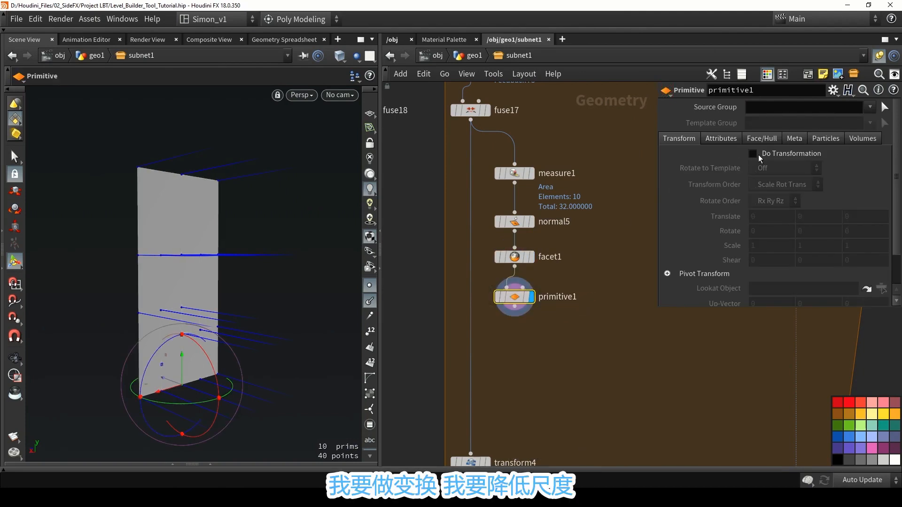
{"action": "left_click", "coordinate": [753, 153]}
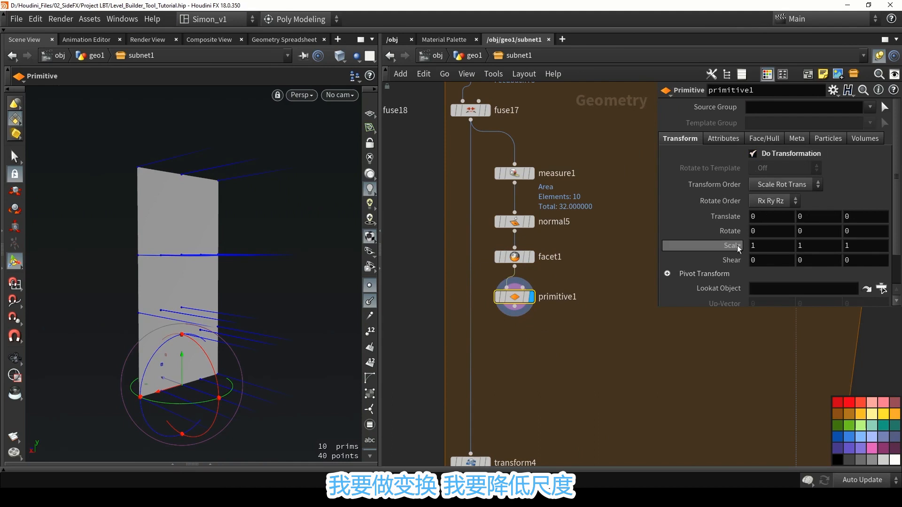
Reduce primitive1's scale to 0.4 on all three axes to see each piece shrink around its own centre.
{"action": "middle_click_drag", "start_coordinate": [738, 245], "coordinate": [688, 241]}
{"action": "key", "text": "Escape"}
{"action": "left_click_drag", "start_coordinate": [124, 271], "coordinate": [214, 244]}
{"action": "key", "text": "Return"}
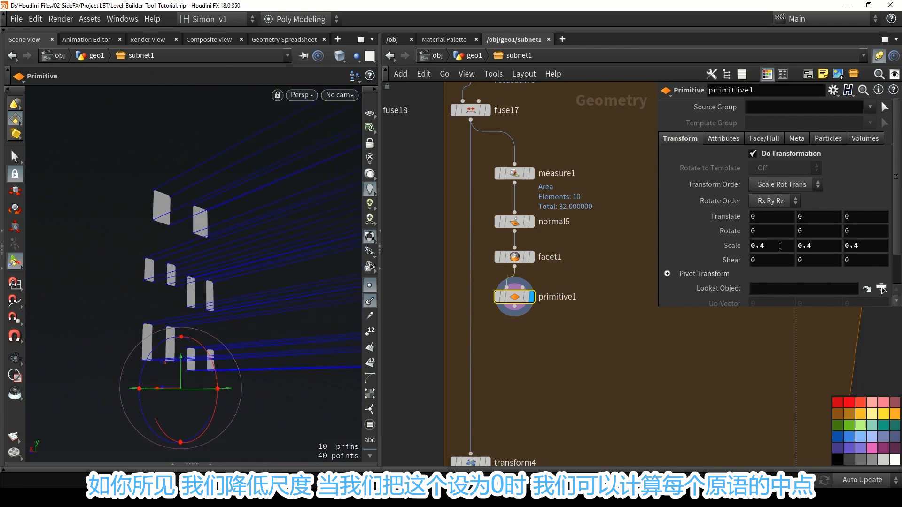
Set primitive1's scale to 0 on all three axes to collapse each piece to its centre point.
{"action": "double_click", "coordinate": [780, 246]}
{"action": "type", "text": "0"}
{"action": "key", "text": "Tab"}
{"action": "type", "text": "0"}
{"action": "key", "text": "Tab"}
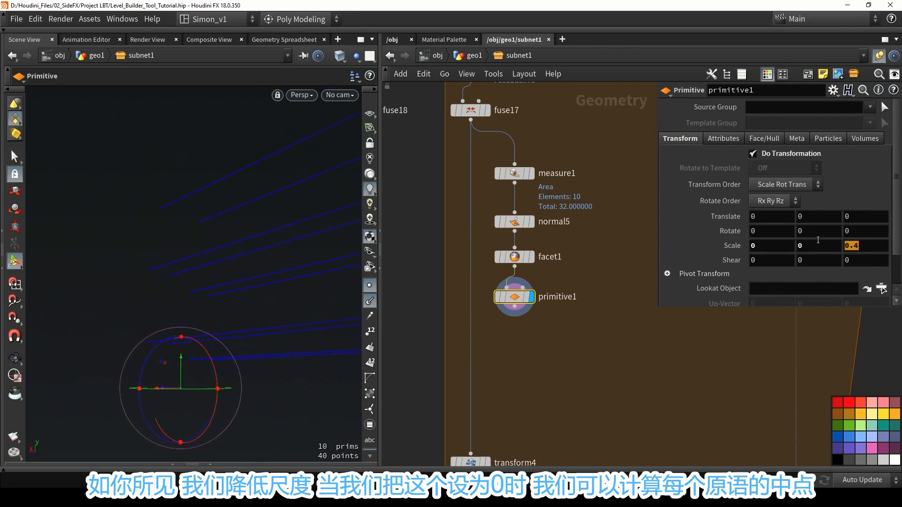
{"action": "type", "text": "0"}
Show facet1 as a template overlay to compare the original piece outlines with the collapsed centre points.
{"action": "left_click", "coordinate": [527, 256]}
{"action": "key", "text": "Escape"}
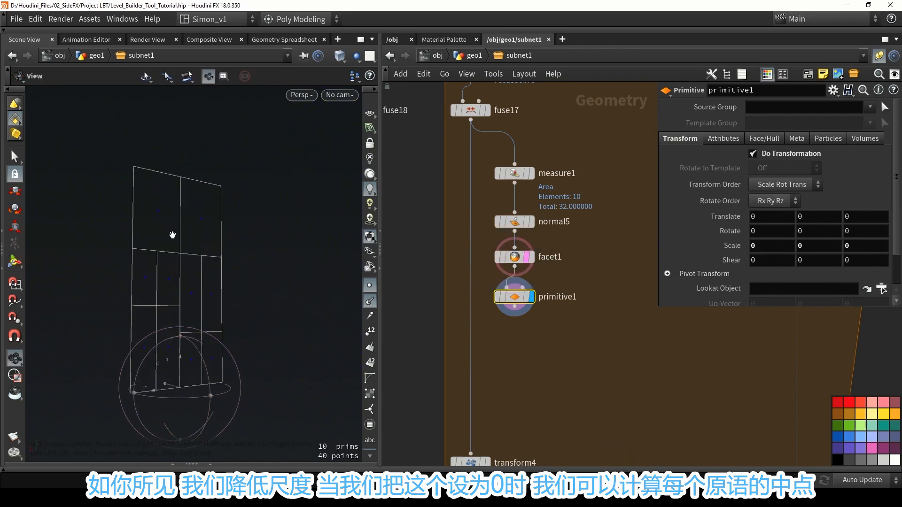
{"action": "left_click_drag", "start_coordinate": [172, 235], "coordinate": [197, 265]}
{"action": "key", "text": "Return"}
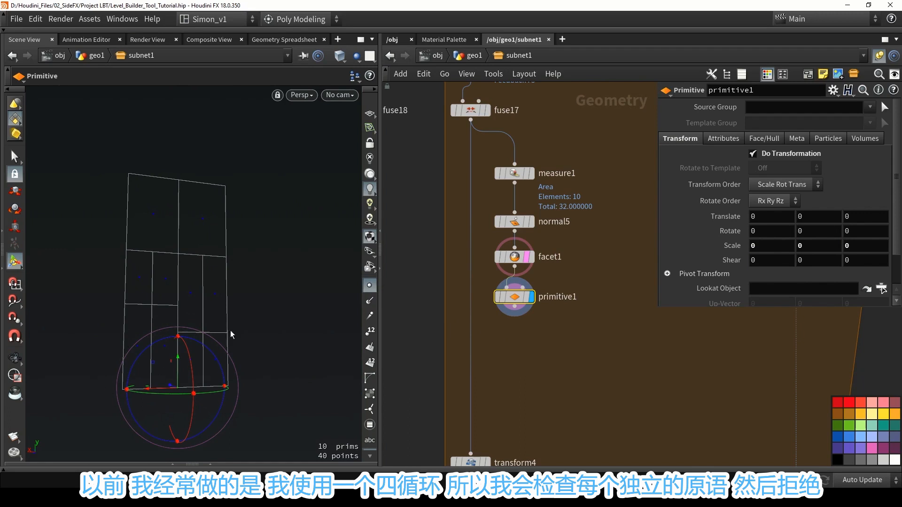
{"action": "left_click_drag", "start_coordinate": [95, 216], "coordinate": [113, 227]}
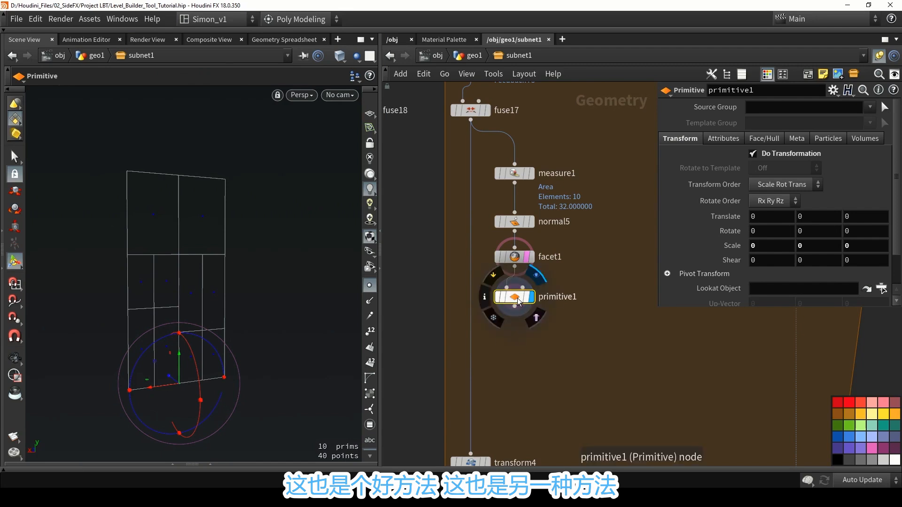
{"action": "left_click_drag", "start_coordinate": [516, 300], "coordinate": [516, 302]}
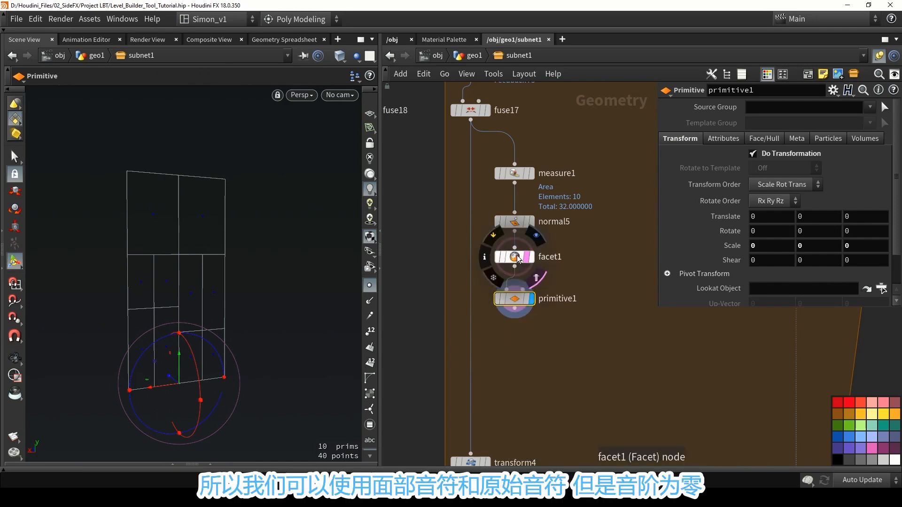
{"action": "left_click_drag", "start_coordinate": [517, 258], "coordinate": [518, 260]}
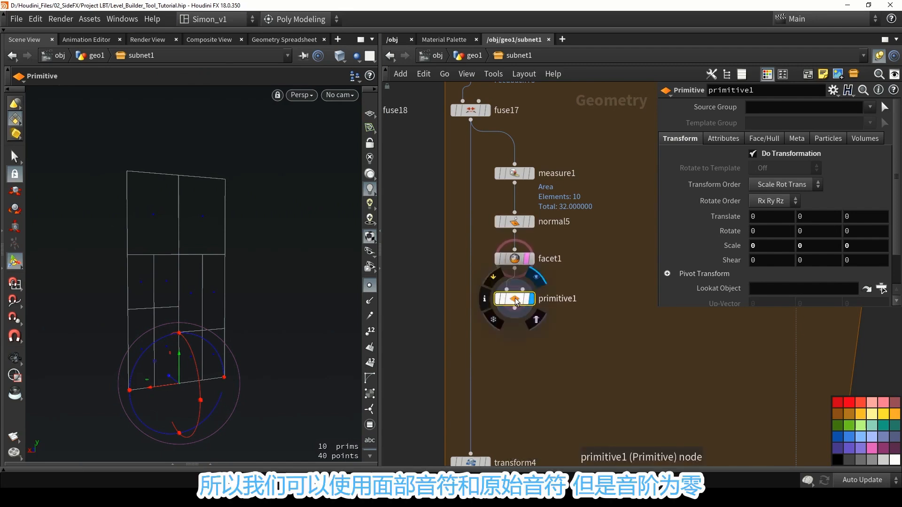
{"action": "left_click_drag", "start_coordinate": [514, 299], "coordinate": [519, 299]}
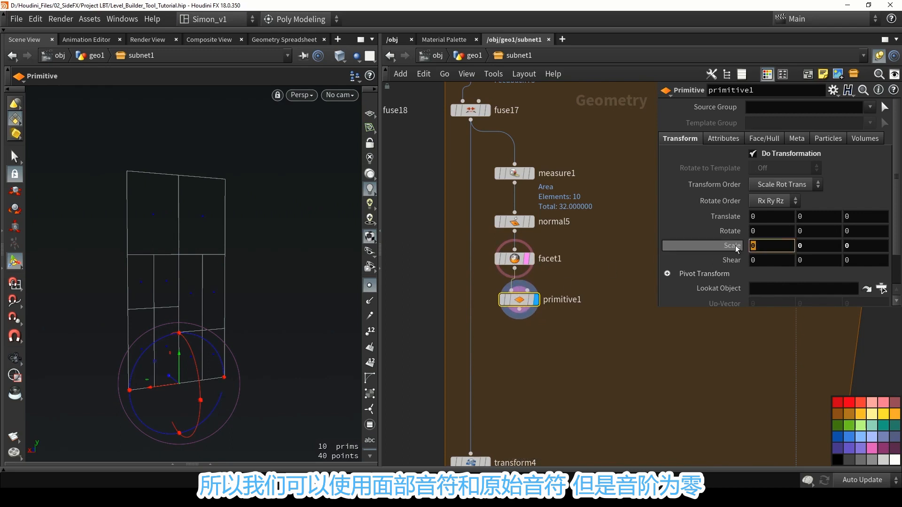
{"action": "key", "text": "ctrl+z"}
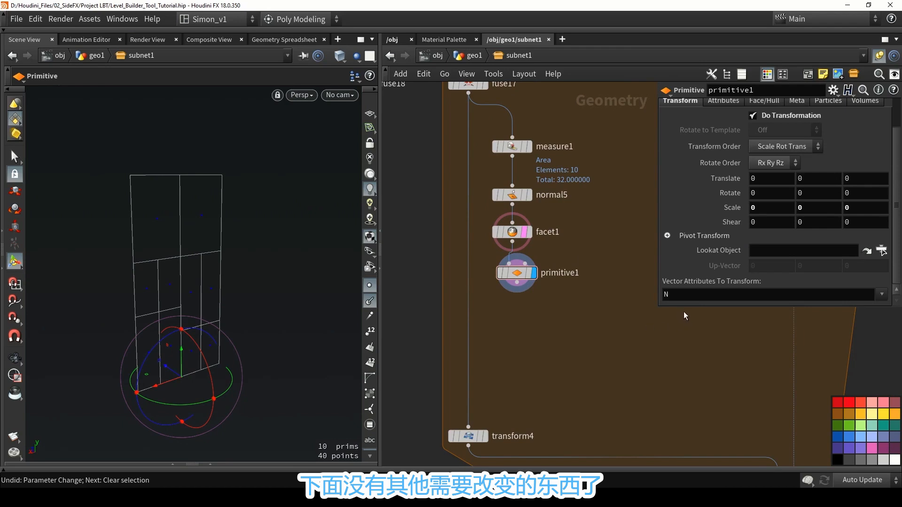
Remove N from primitive1's vector attributes to transform so the original normals are preserved.
{"action": "double_click", "coordinate": [684, 295]}
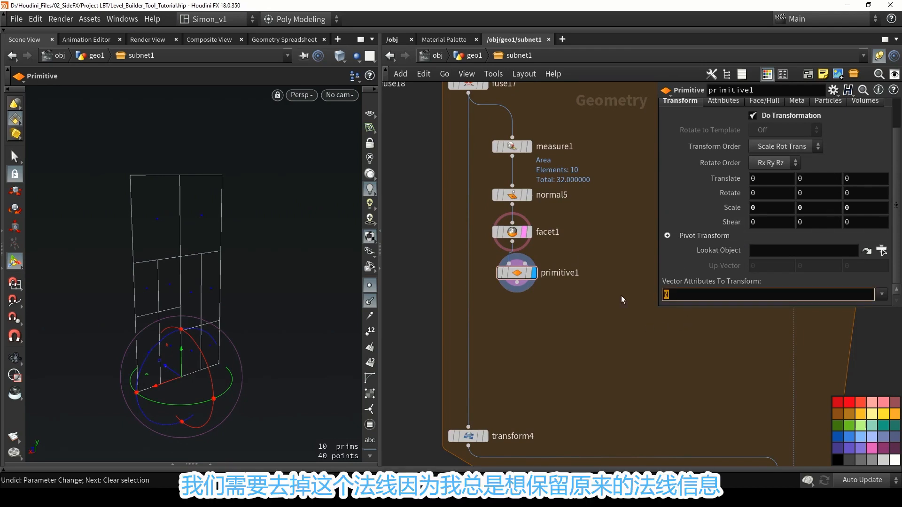
{"action": "key", "text": "Return"}
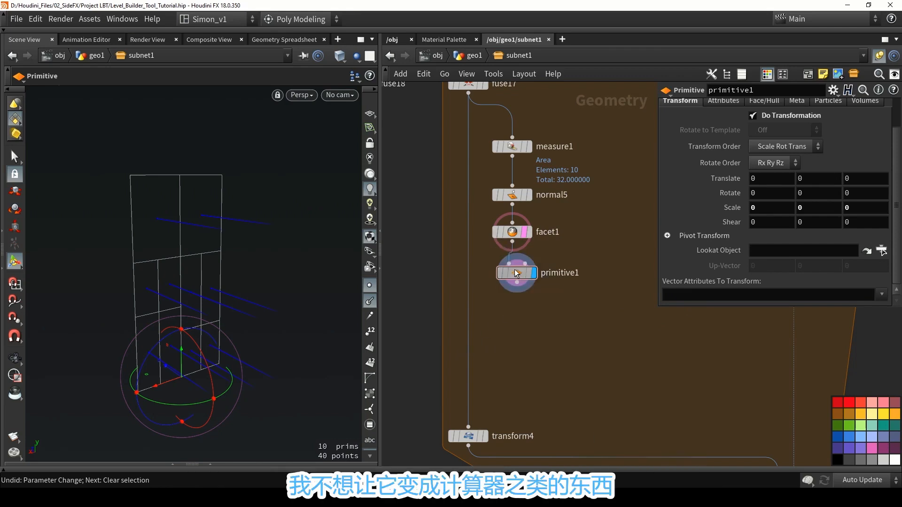
Align primitive1 beneath facet1 and toggle facet1's template overlay to compare the centre points with the original outlines.
{"action": "left_click_drag", "start_coordinate": [517, 273], "coordinate": [513, 273]}
{"action": "left_click", "coordinate": [533, 252]}
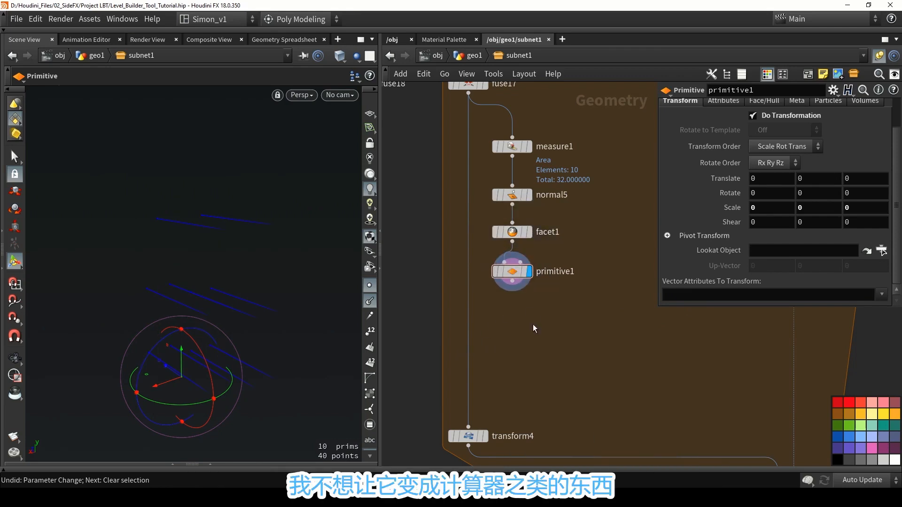
{"action": "scroll", "coordinate": [540, 339], "scroll_direction": "down", "scroll_amount": 2}
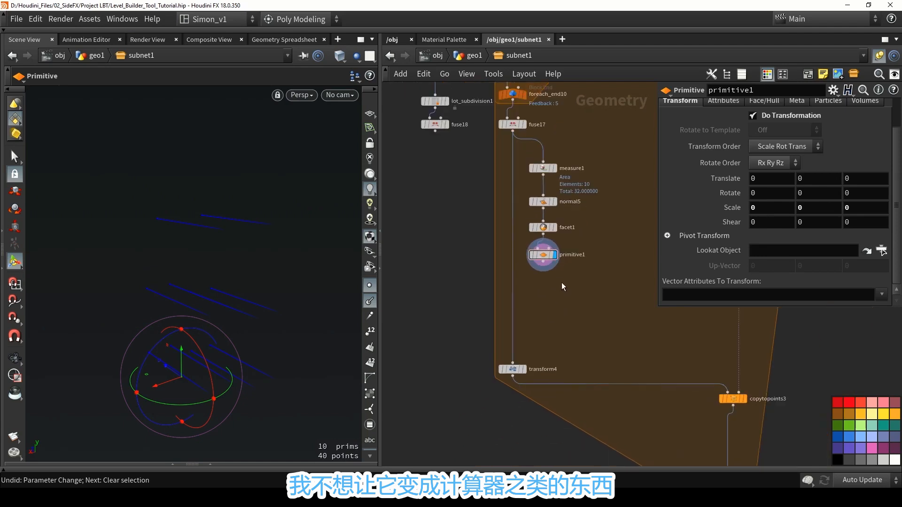
{"action": "left_click", "coordinate": [550, 227]}
{"action": "scroll", "coordinate": [557, 329], "scroll_direction": "up", "scroll_amount": 2}
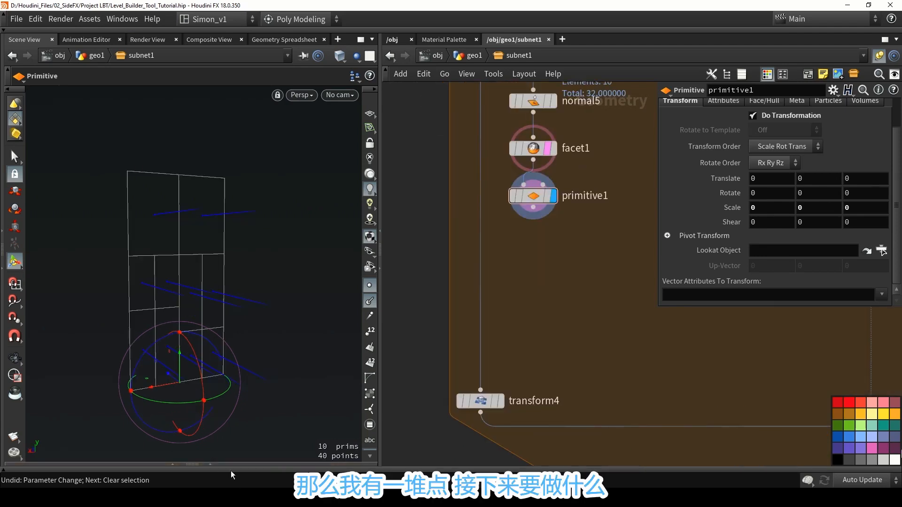
Show the Geometry Spreadsheet below the viewport and append an Attribute Promote node to primitive1.
{"action": "left_click", "coordinate": [209, 464]}
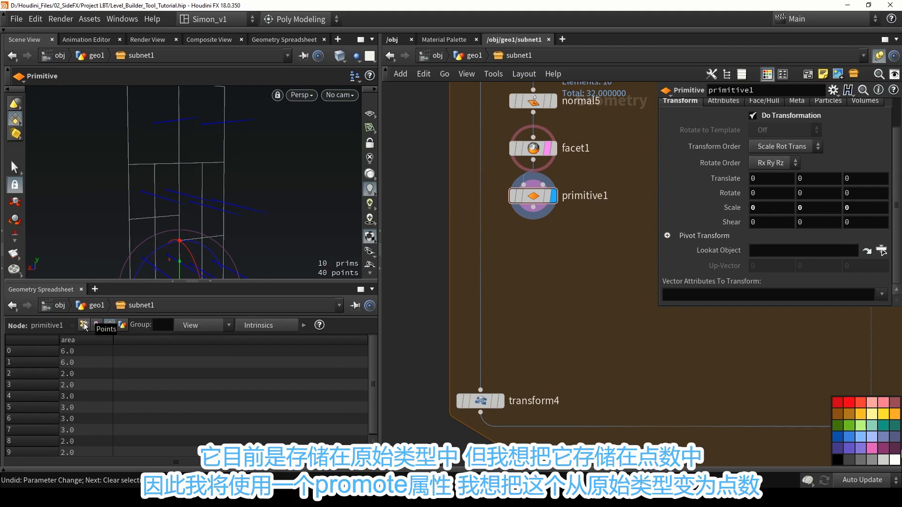
{"action": "key", "text": "Tab"}
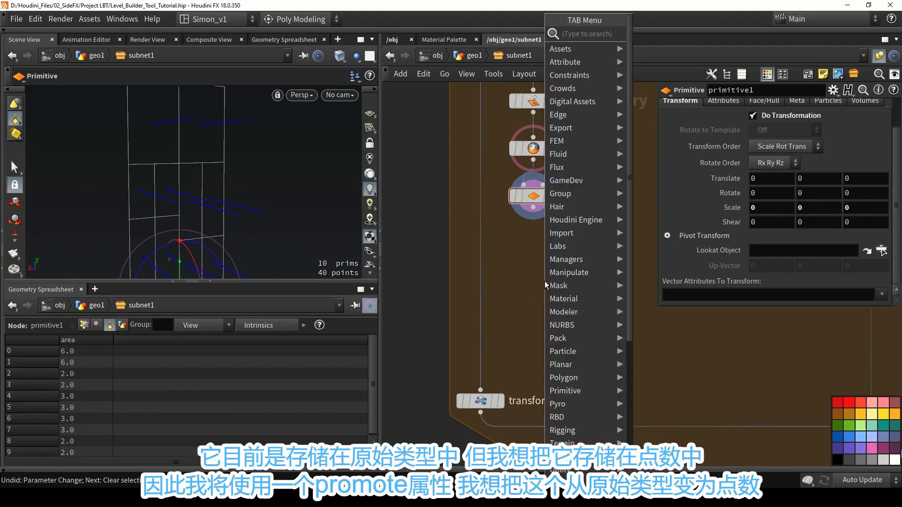
{"action": "type", "text": "promo"}
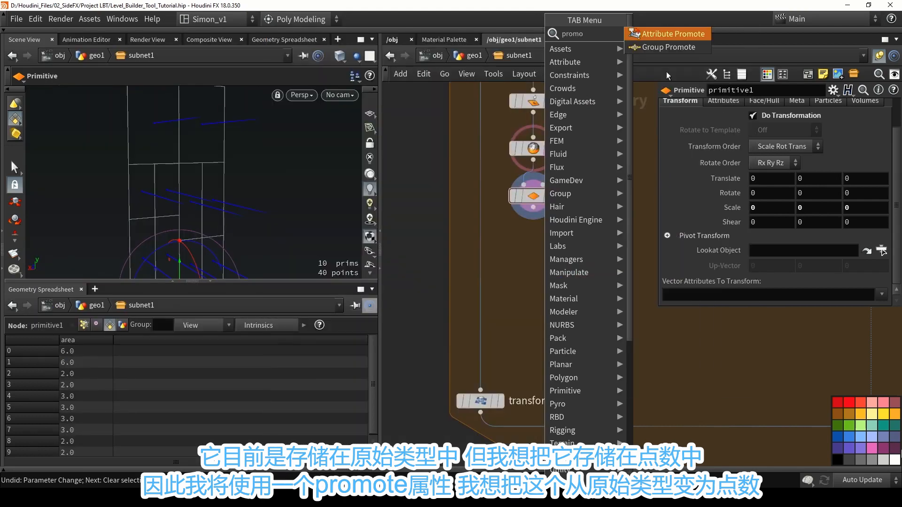
{"action": "left_click", "coordinate": [657, 38]}
Promote the area attribute from Primitive to Point class and check the point attributes in the spreadsheet.
{"action": "left_click", "coordinate": [771, 122]}
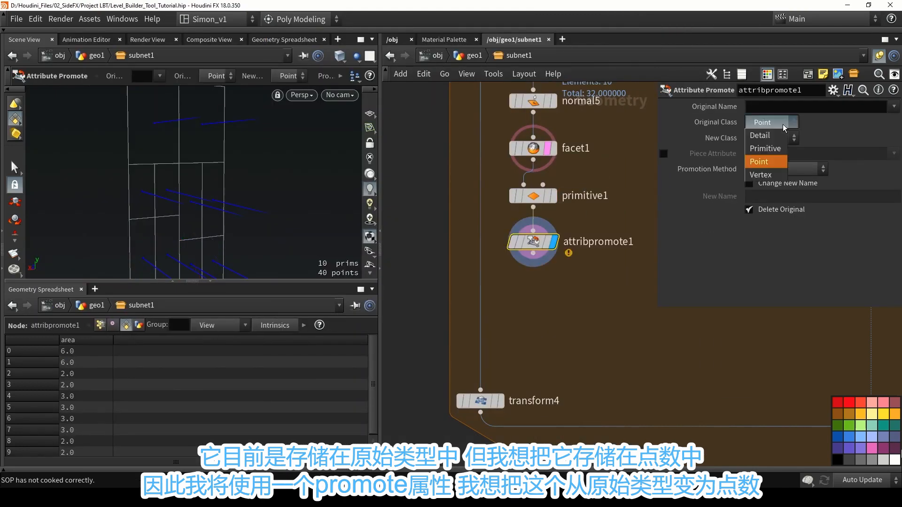
{"action": "left_click", "coordinate": [766, 148]}
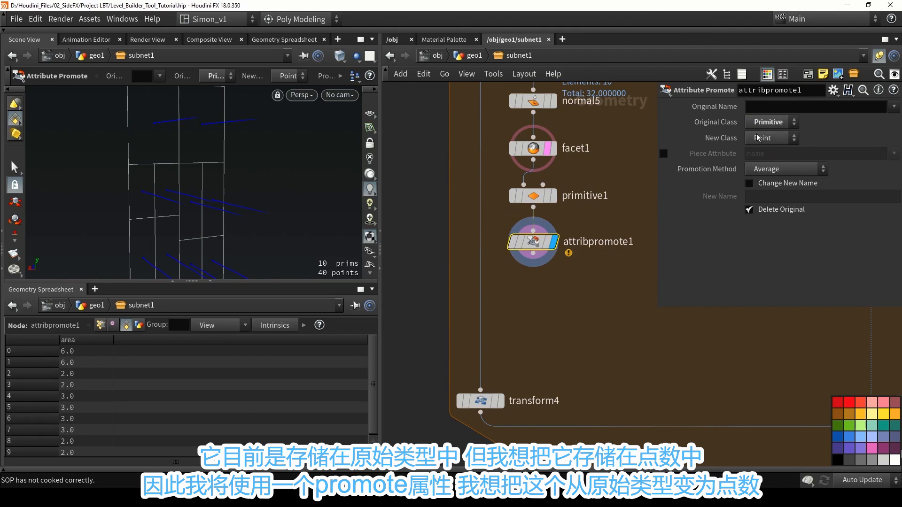
{"action": "left_click", "coordinate": [894, 108]}
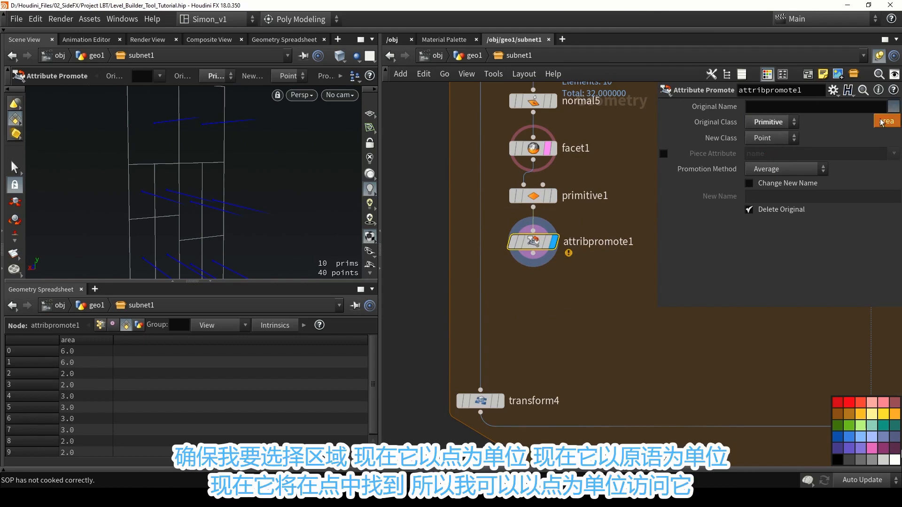
{"action": "left_click", "coordinate": [883, 121]}
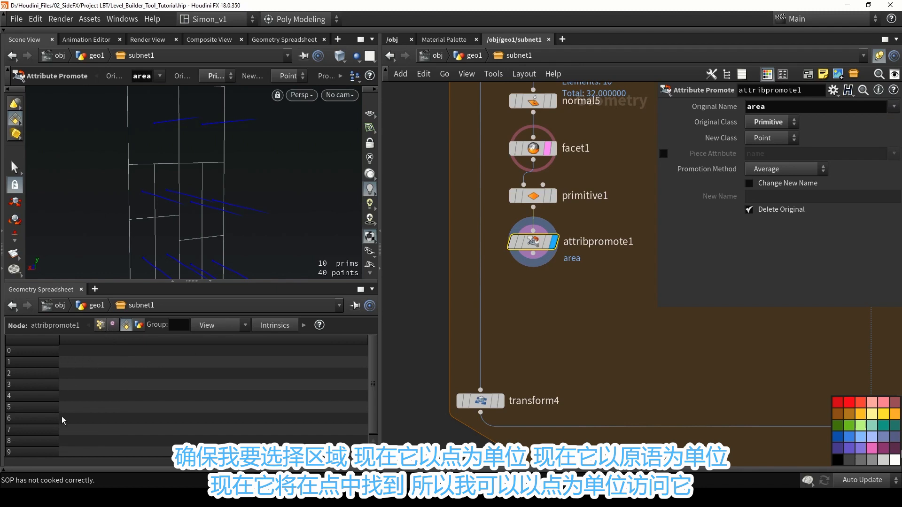
{"action": "left_click", "coordinate": [100, 325]}
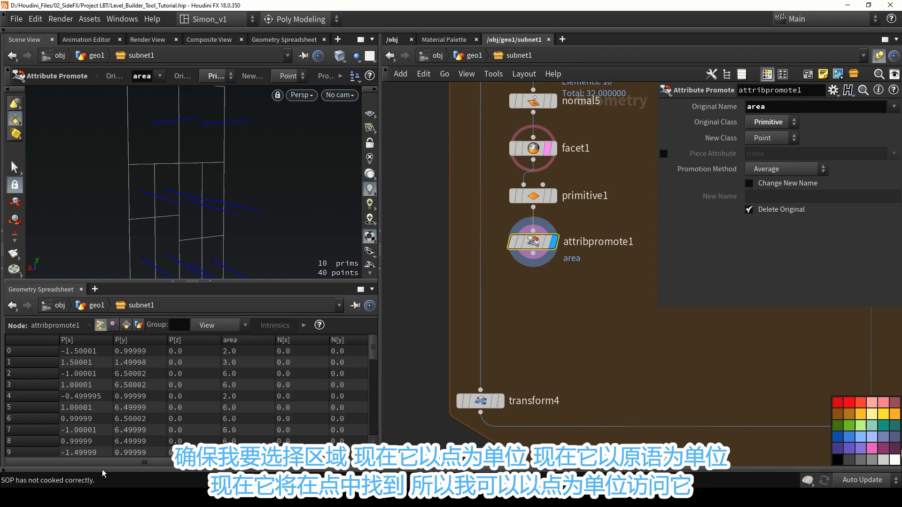
{"action": "left_click_drag", "start_coordinate": [107, 463], "coordinate": [145, 462]}
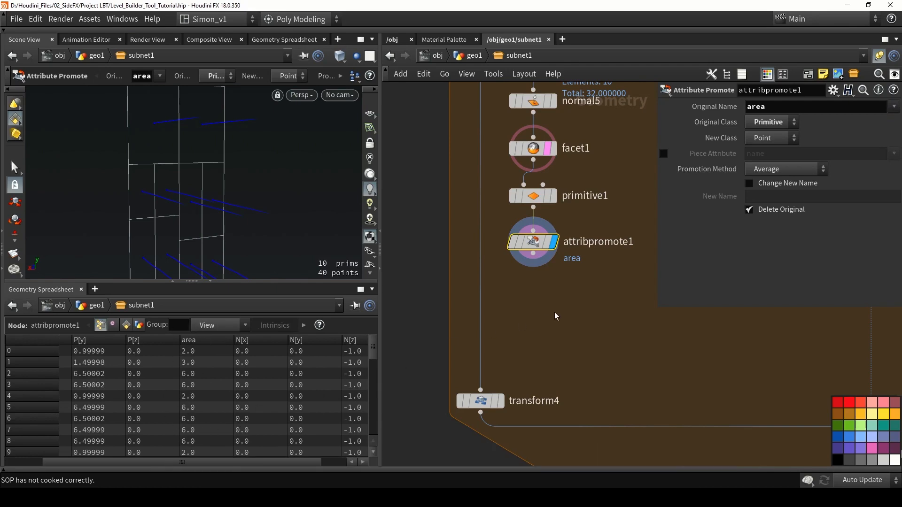
Add a Fuse node after attribpromote1 to merge the overlapping points, and display its result.
{"action": "key", "text": "Tab"}
{"action": "type", "text": "fuse"}
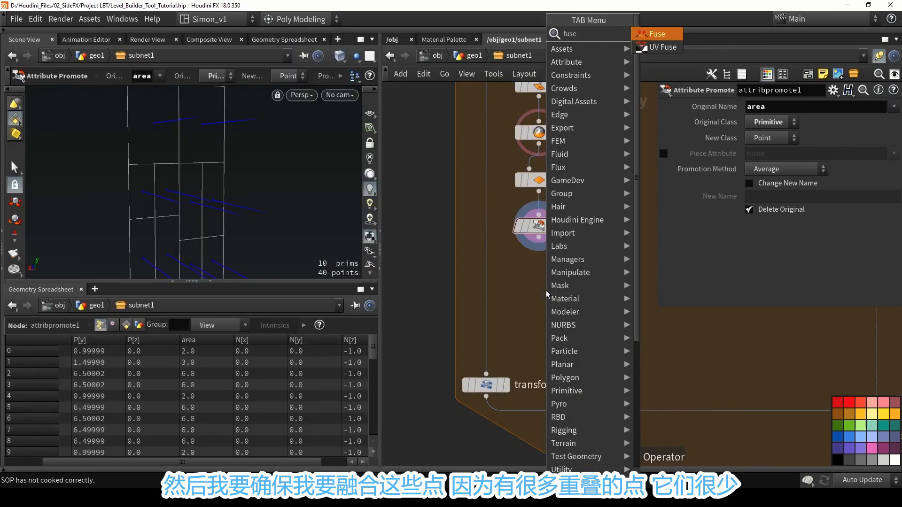
{"action": "key", "text": "Return"}
{"action": "left_click", "coordinate": [539, 276]}
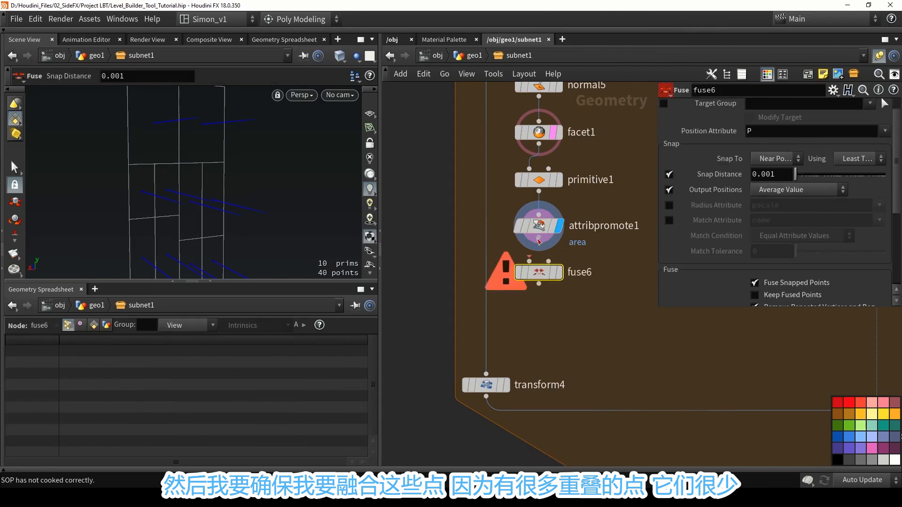
{"action": "left_click", "coordinate": [558, 273]}
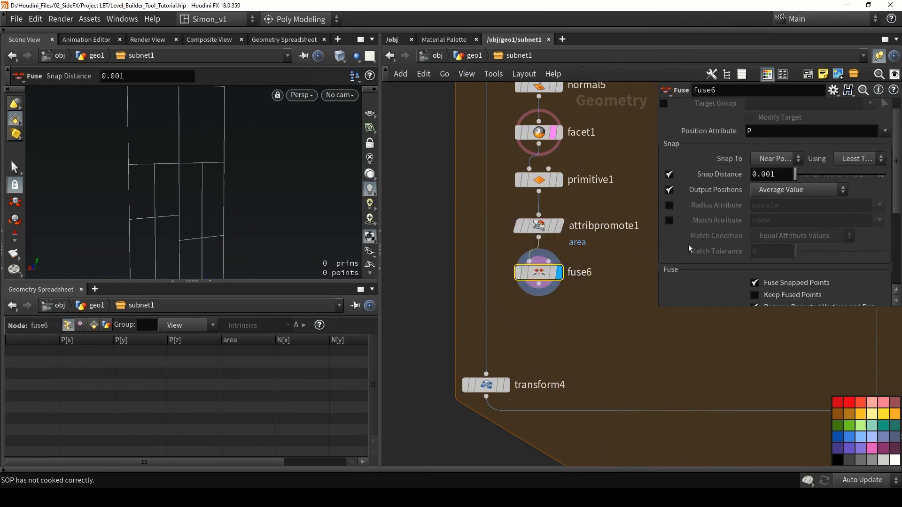
Turn off repeated vertex removal and Recompute Affected Normals on fuse6, then save the scene.
{"action": "scroll", "coordinate": [764, 229], "scroll_direction": "down", "scroll_amount": 3}
{"action": "left_click", "coordinate": [755, 226]}
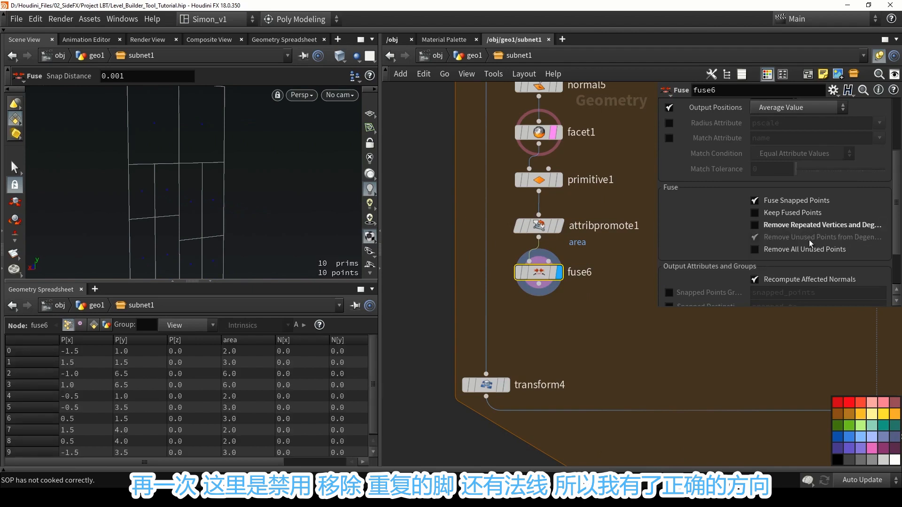
{"action": "left_click", "coordinate": [790, 280]}
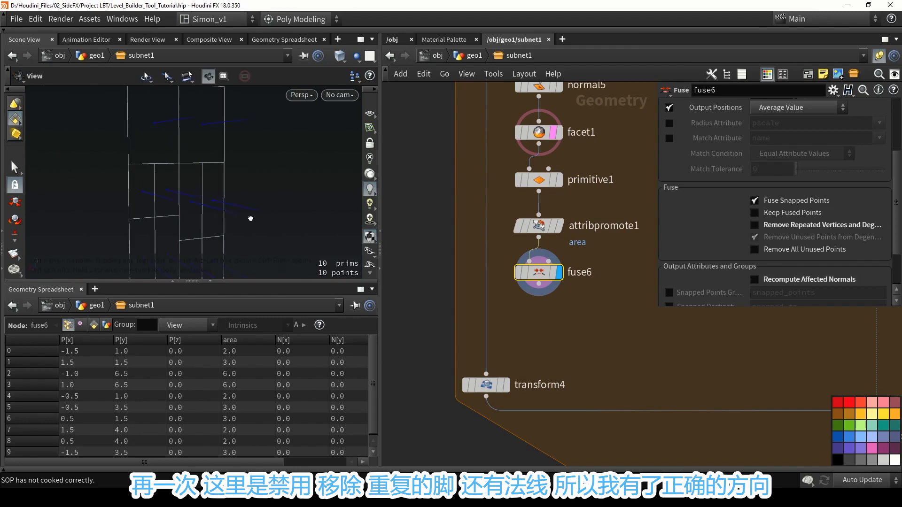
{"action": "left_click_drag", "start_coordinate": [249, 219], "coordinate": [265, 210], "text": "alt"}
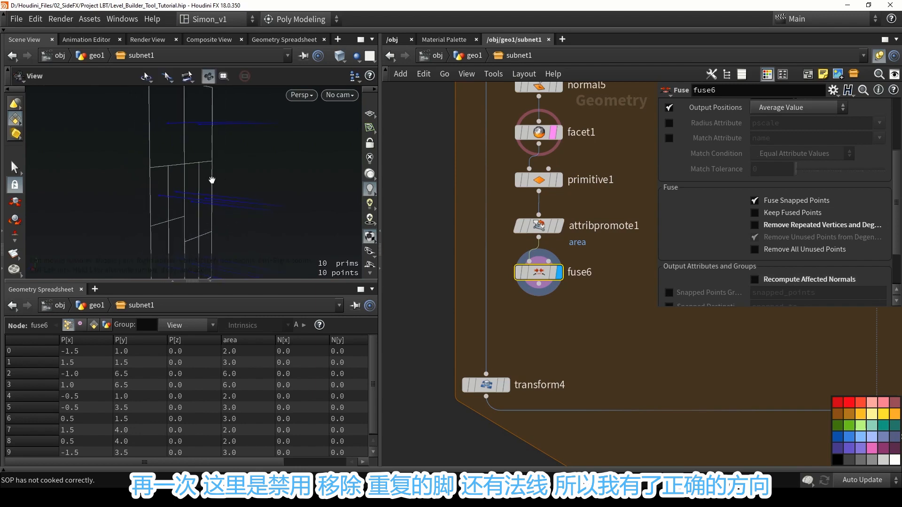
{"action": "middle_click_drag", "start_coordinate": [211, 179], "coordinate": [219, 151], "text": "alt"}
{"action": "left_click_drag", "start_coordinate": [219, 151], "coordinate": [210, 173], "text": "alt"}
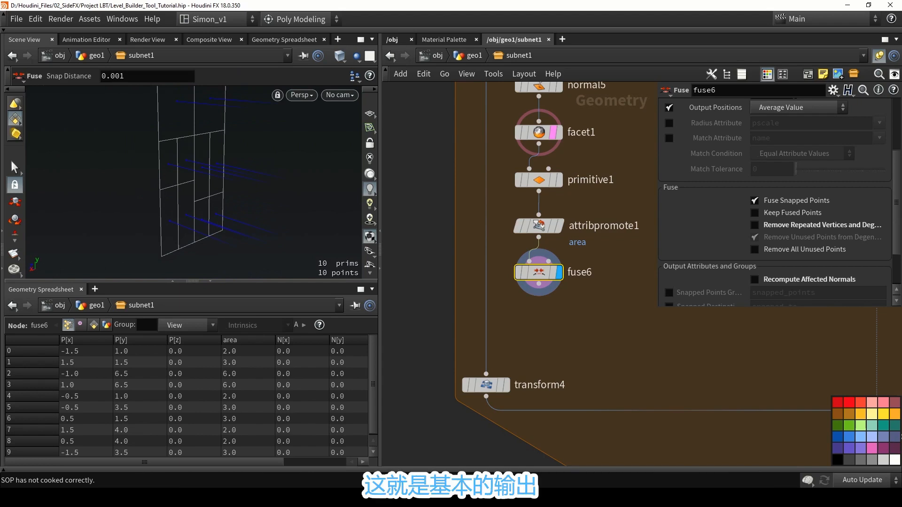
{"action": "key", "text": "ctrl+s"}
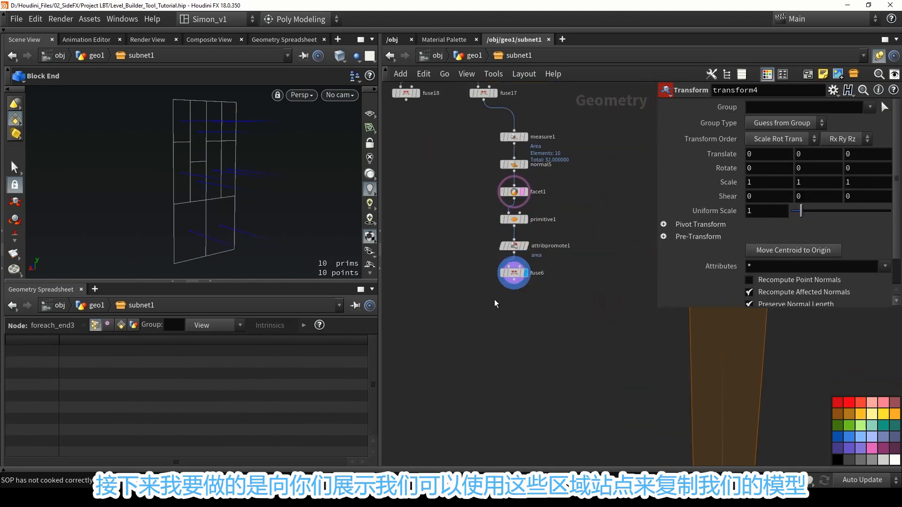
Add a Blast node below fuse6, connect it to fuse6's output and display it.
{"action": "key", "text": "Tab"}
{"action": "type", "text": "b"}
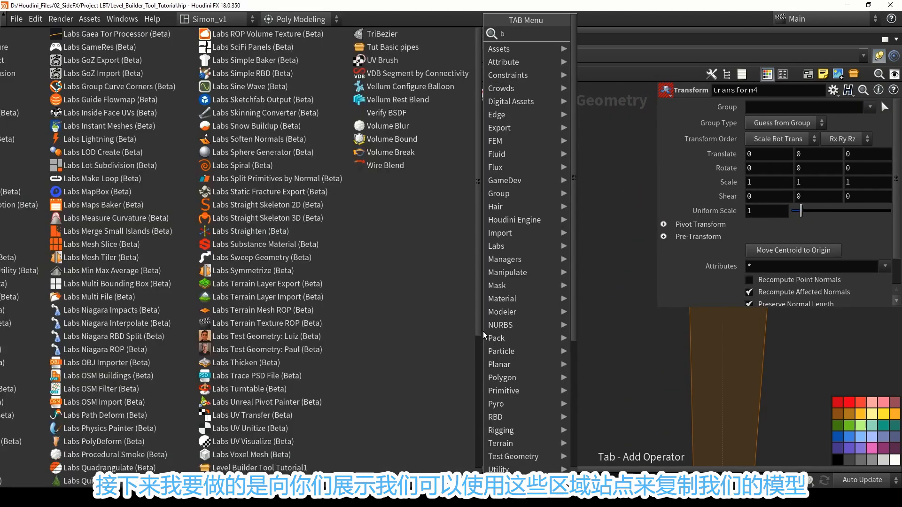
{"action": "type", "text": "las"}
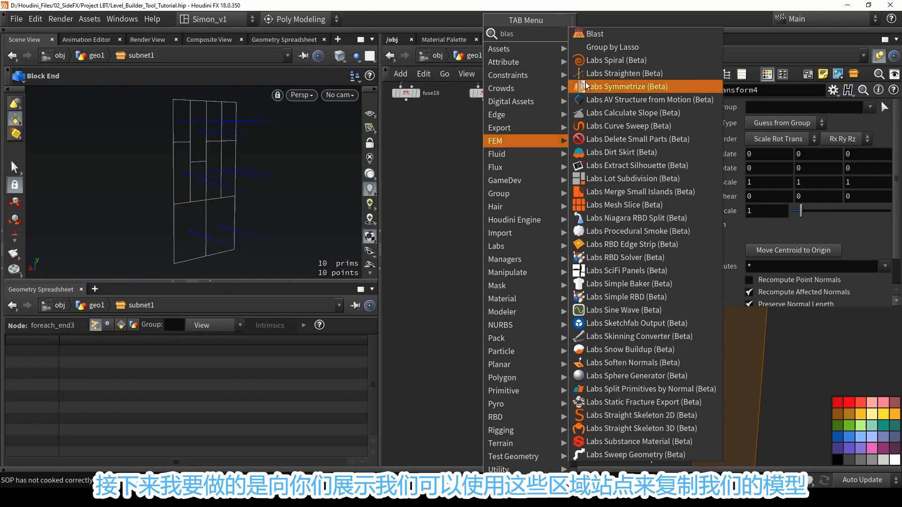
{"action": "left_click", "coordinate": [593, 34]}
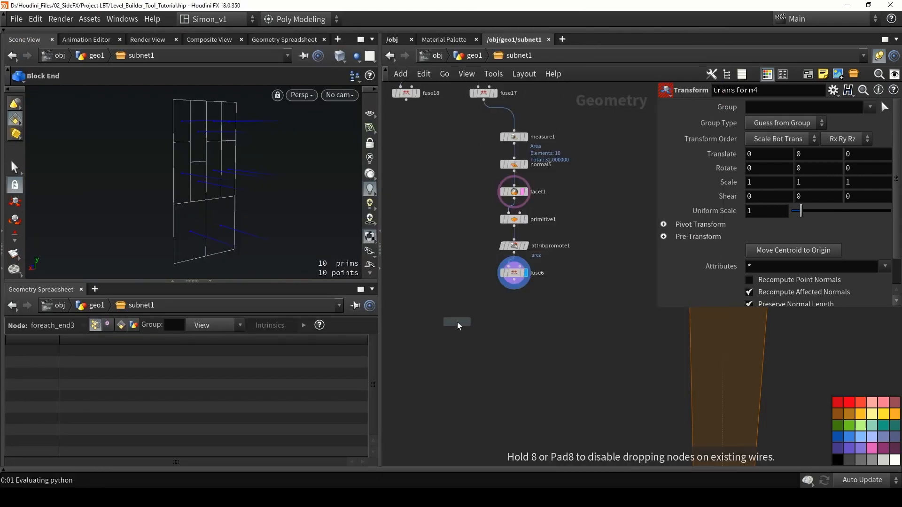
{"action": "left_click", "coordinate": [458, 322]}
{"action": "left_click_drag", "start_coordinate": [515, 280], "coordinate": [448, 325]}
{"action": "left_click", "coordinate": [470, 322]}
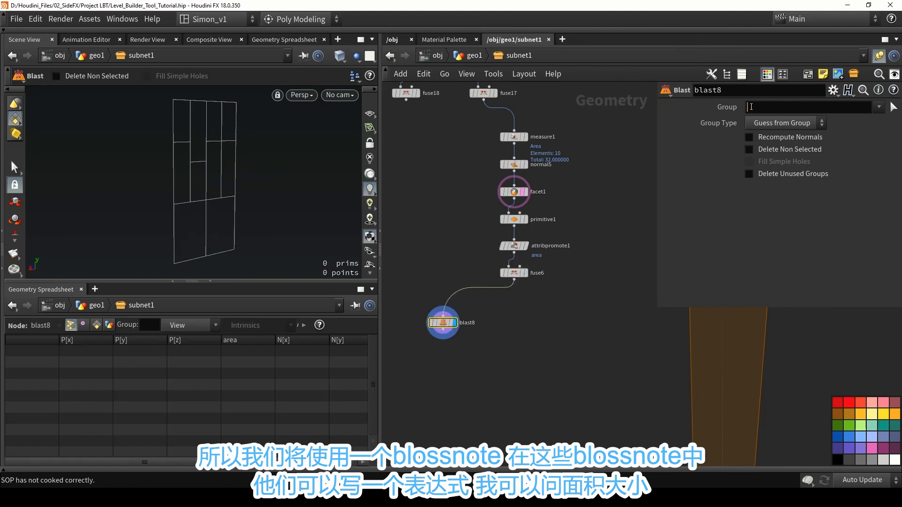
{"action": "left_click", "coordinate": [751, 107]}
{"action": "type", "text": "@are"}
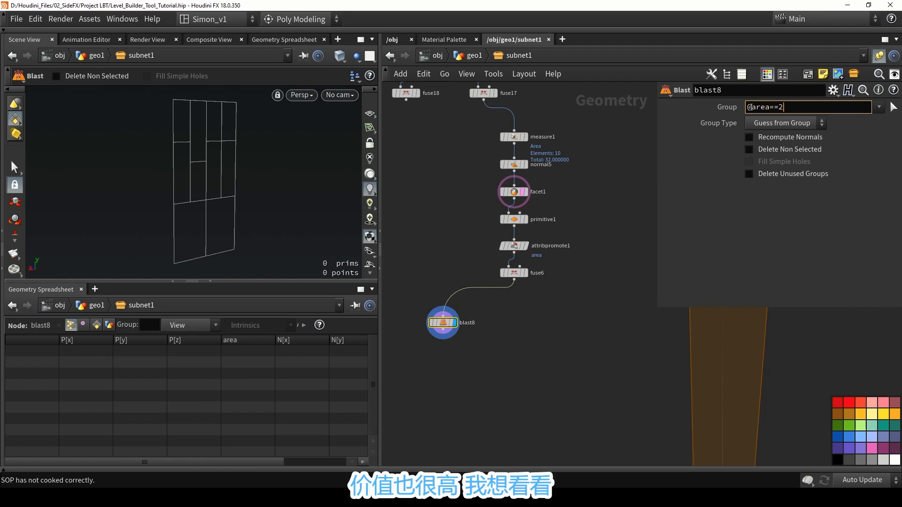
{"action": "type", "text": "a==2"}
{"action": "key", "text": "Return"}
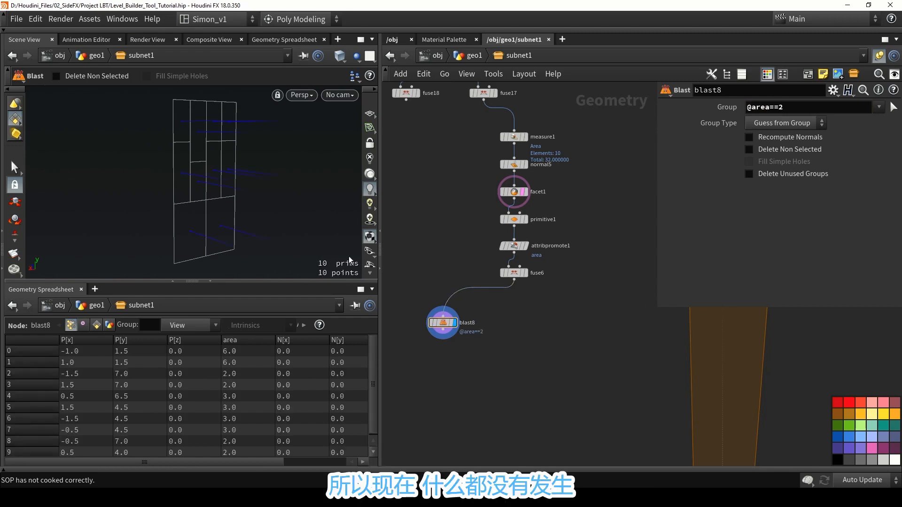
Set blast8's Group Type to Points and enable Delete Non Selected so only the matching points are kept.
{"action": "left_click", "coordinate": [442, 322]}
{"action": "left_click", "coordinate": [774, 122]}
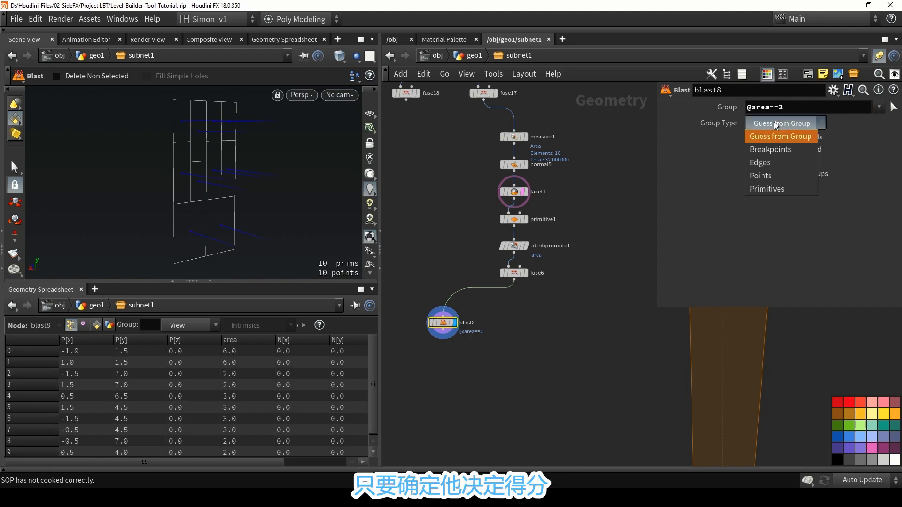
{"action": "left_click", "coordinate": [763, 173]}
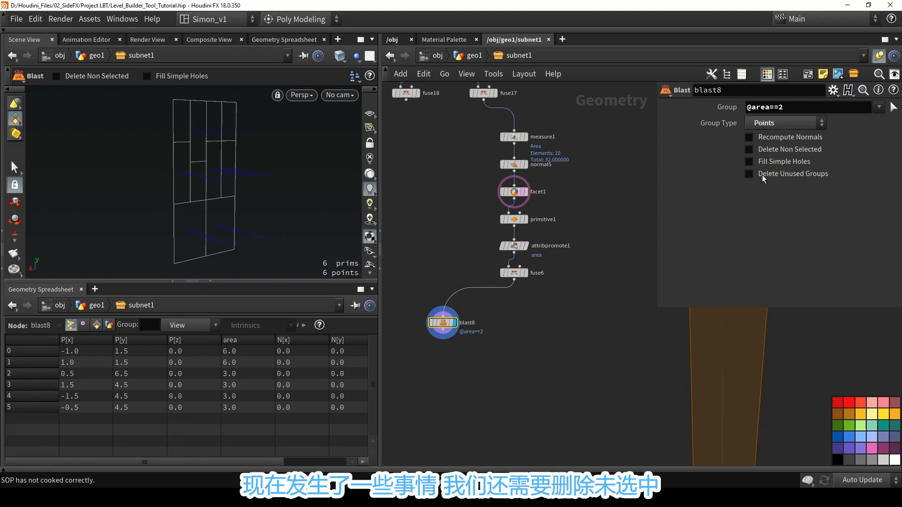
{"action": "left_click", "coordinate": [768, 149]}
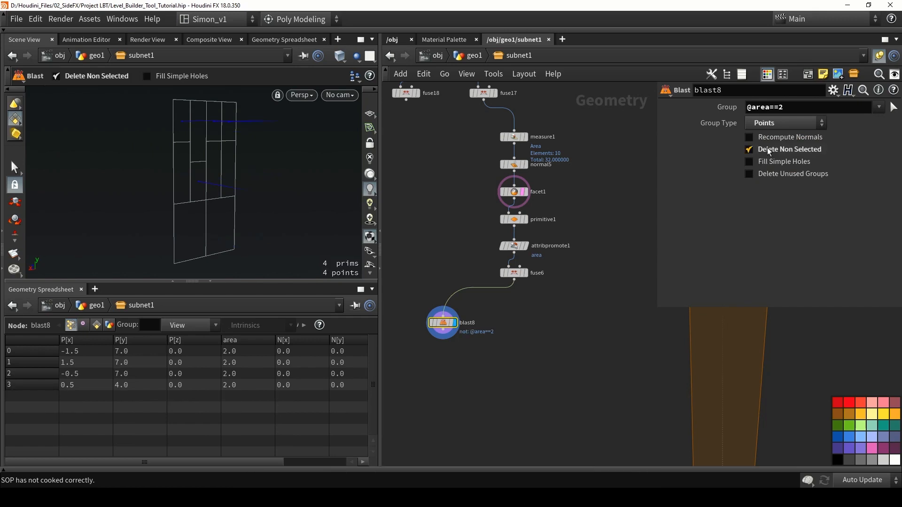
{"action": "left_click_drag", "start_coordinate": [168, 166], "coordinate": [190, 131], "text": "alt"}
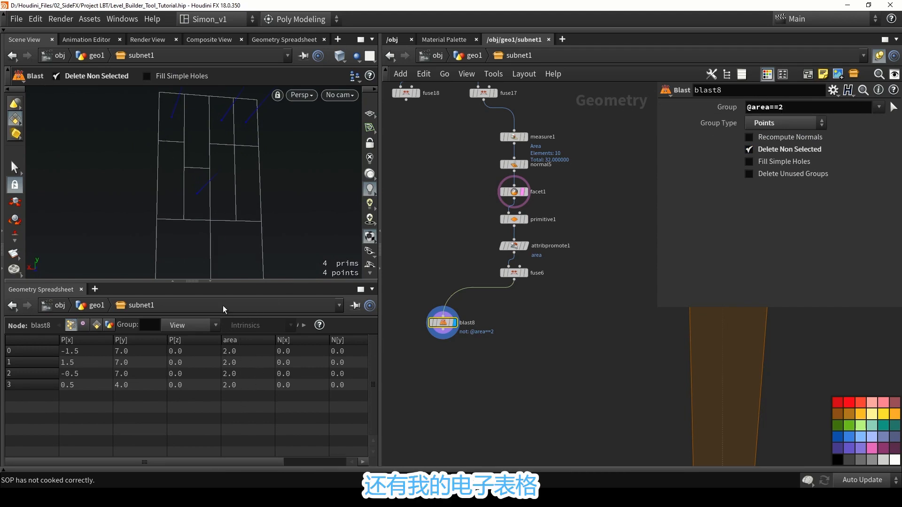
{"action": "left_click_drag", "start_coordinate": [225, 162], "coordinate": [194, 181], "text": "alt"}
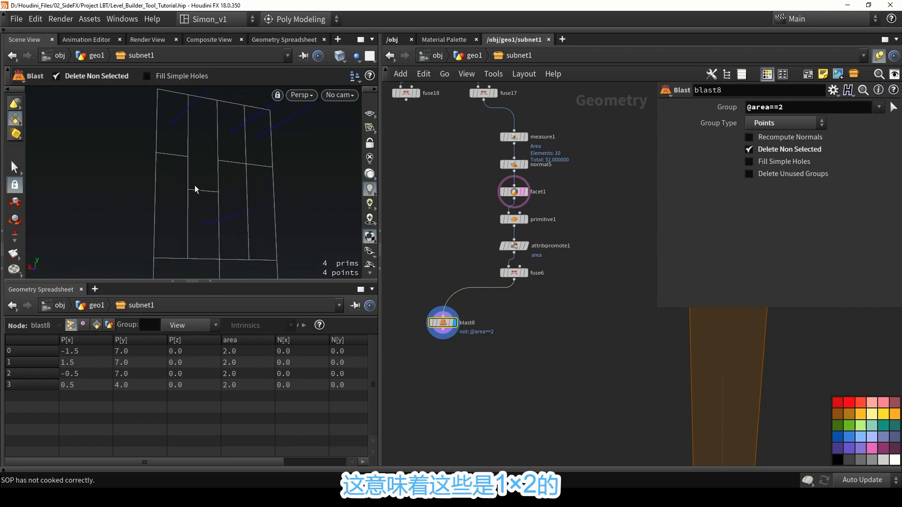
{"action": "mouse_move", "coordinate": [155, 152]}
{"action": "left_mouse_down", "text": "alt"}
{"action": "mouse_move", "coordinate": [171, 139]}
{"action": "mouse_move", "coordinate": [158, 149]}
{"action": "left_mouse_up", "text": "alt"}
{"action": "left_click_drag", "start_coordinate": [443, 323], "coordinate": [513, 323], "text": "alt"}
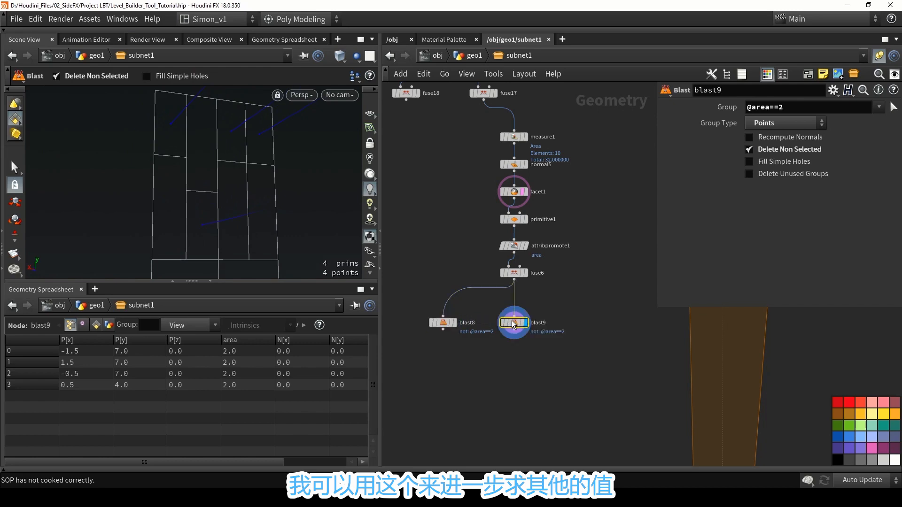
{"action": "left_click", "coordinate": [783, 109]}
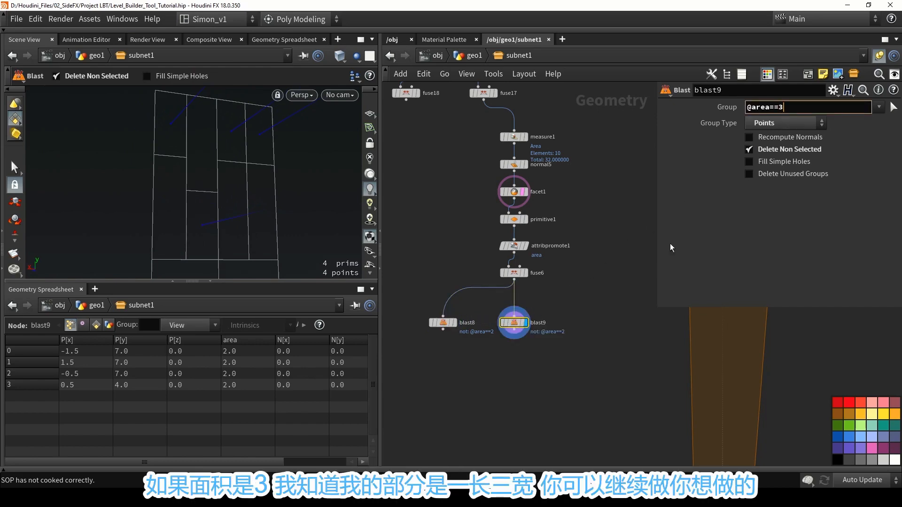
{"action": "key", "text": "Return"}
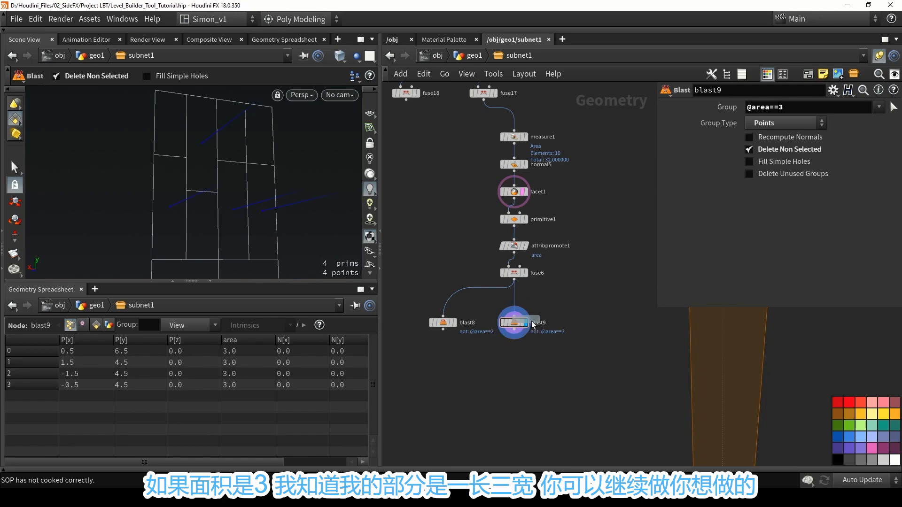
{"action": "left_click_drag", "start_coordinate": [533, 324], "coordinate": [581, 324], "text": "alt"}
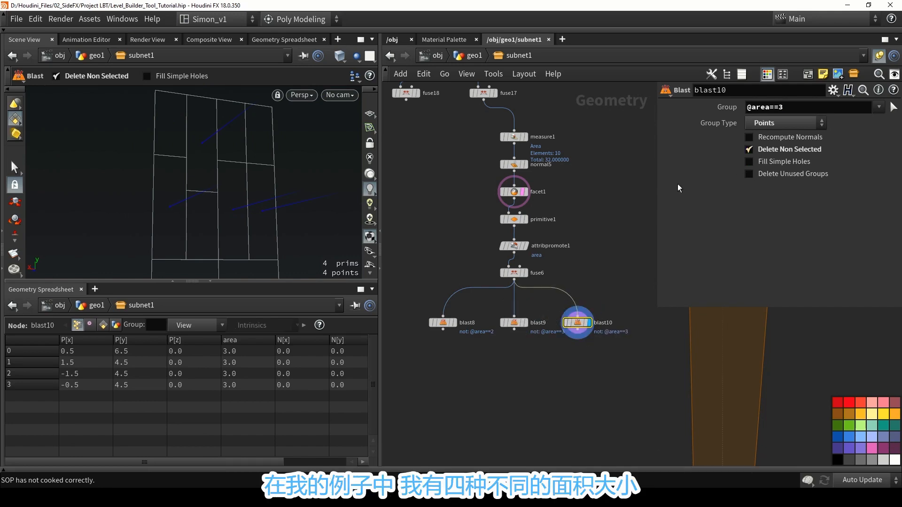
{"action": "left_click", "coordinate": [793, 109]}
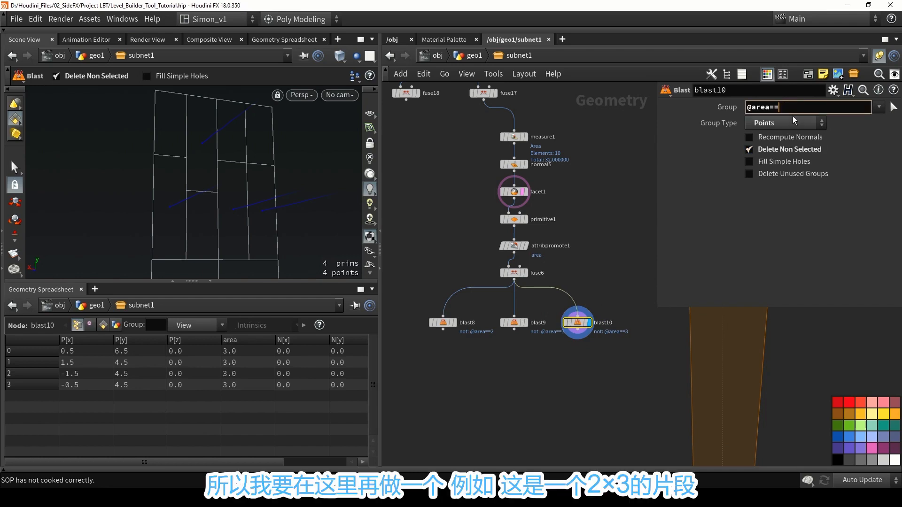
{"action": "left_click", "coordinate": [616, 233]}
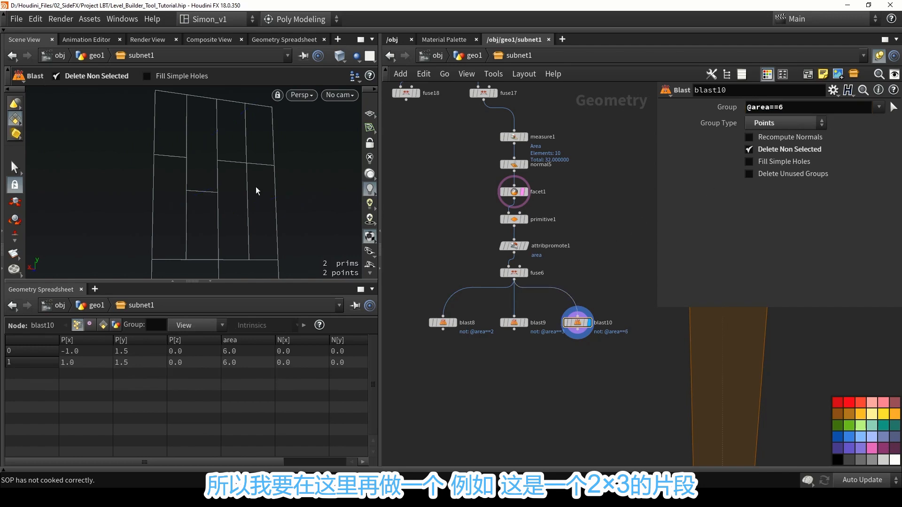
{"action": "middle_click_drag", "start_coordinate": [256, 187], "coordinate": [231, 154], "text": "alt"}
{"action": "right_click_drag", "start_coordinate": [231, 153], "coordinate": [233, 179], "text": "alt"}
{"action": "left_click_drag", "start_coordinate": [233, 179], "coordinate": [237, 188], "text": "alt"}
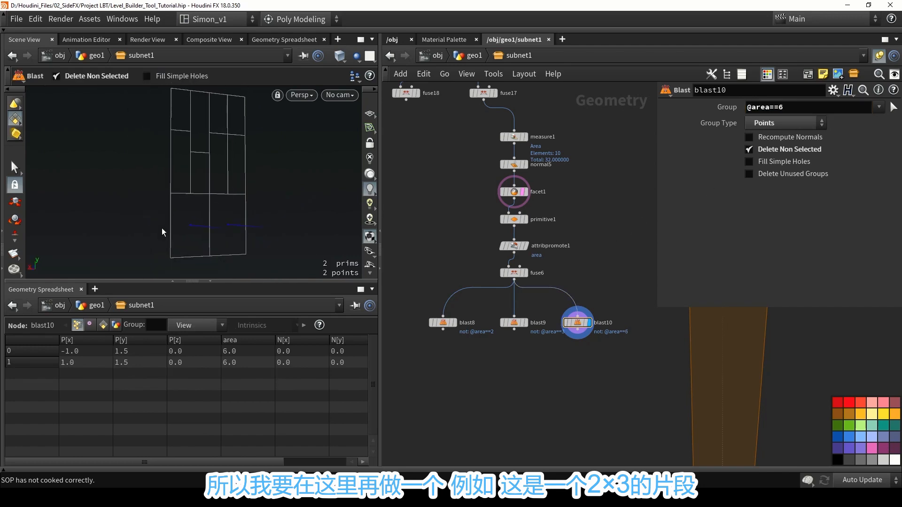
{"action": "middle_click_drag", "start_coordinate": [214, 204], "coordinate": [227, 176], "text": "alt"}
{"action": "right_click_drag", "start_coordinate": [226, 176], "coordinate": [199, 165], "text": "alt"}
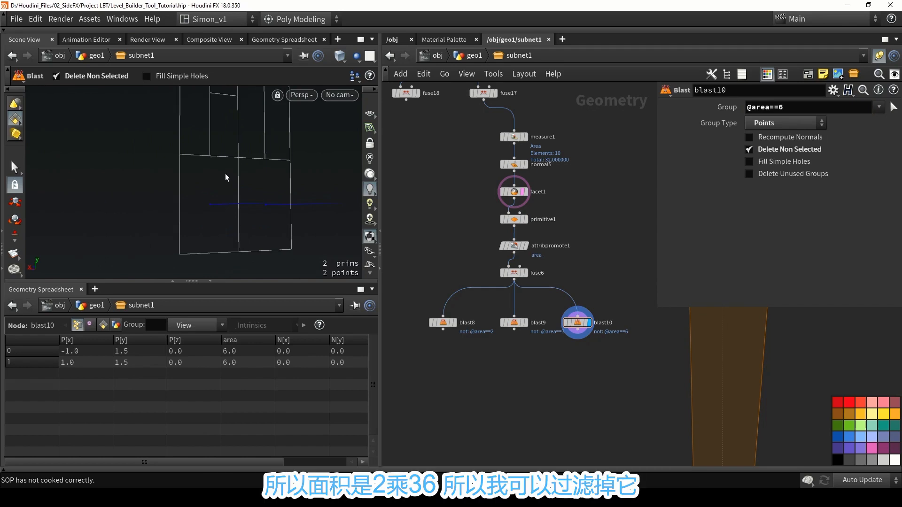
{"action": "left_click_drag", "start_coordinate": [236, 243], "coordinate": [214, 220], "text": "alt"}
Duplicate blast10 as a fourth branch under fuse6 and disable Delete Non Selected on the copy.
{"action": "middle_click_drag", "start_coordinate": [580, 277], "coordinate": [612, 258]}
{"action": "left_click_drag", "start_coordinate": [622, 353], "coordinate": [481, 278]}
{"action": "left_click_drag", "start_coordinate": [609, 307], "coordinate": [596, 325]}
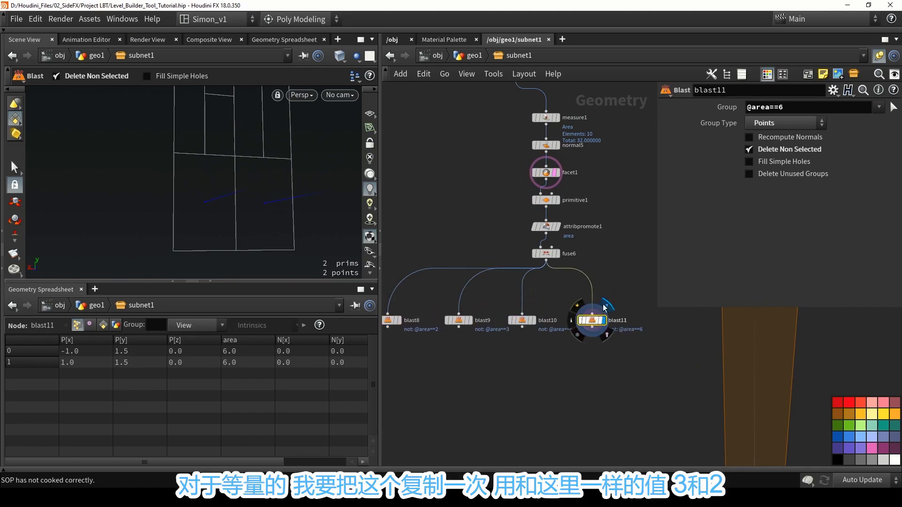
{"action": "left_click", "coordinate": [761, 150]}
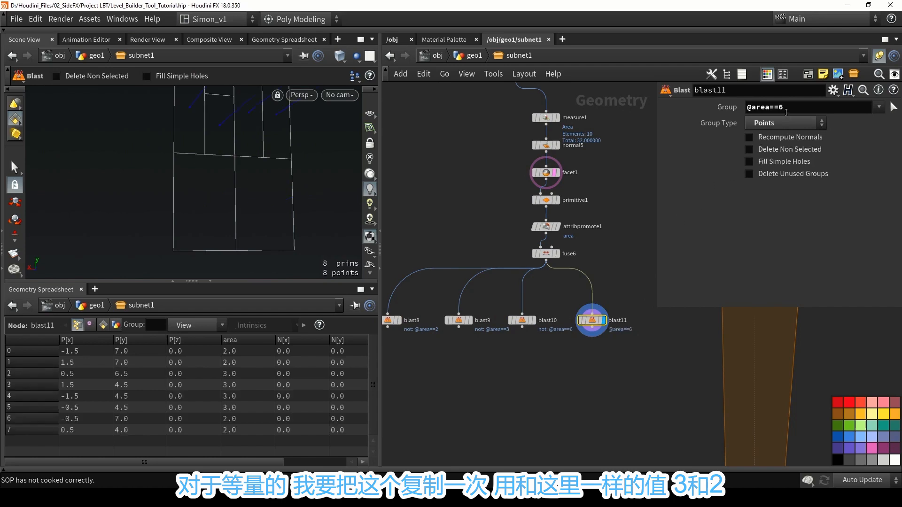
{"action": "left_click_drag", "start_coordinate": [788, 108], "coordinate": [708, 112]}
{"action": "key", "text": "ctrl+c"}
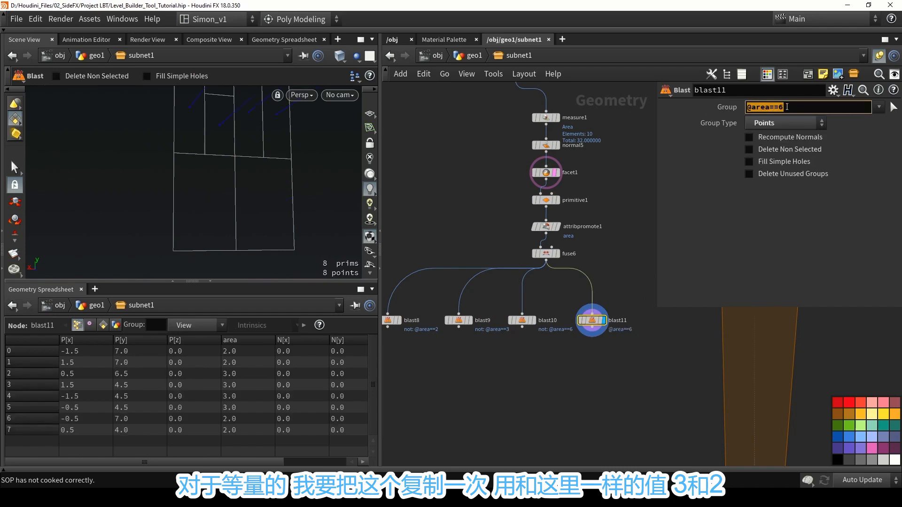
{"action": "left_click", "coordinate": [788, 107]}
{"action": "key", "text": "ctrl+v"}
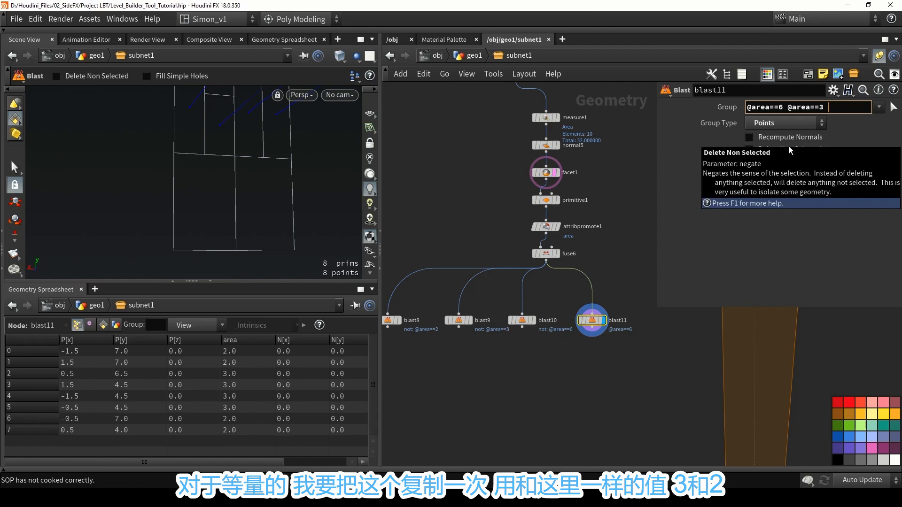
{"action": "type", "text": "@area==2"}
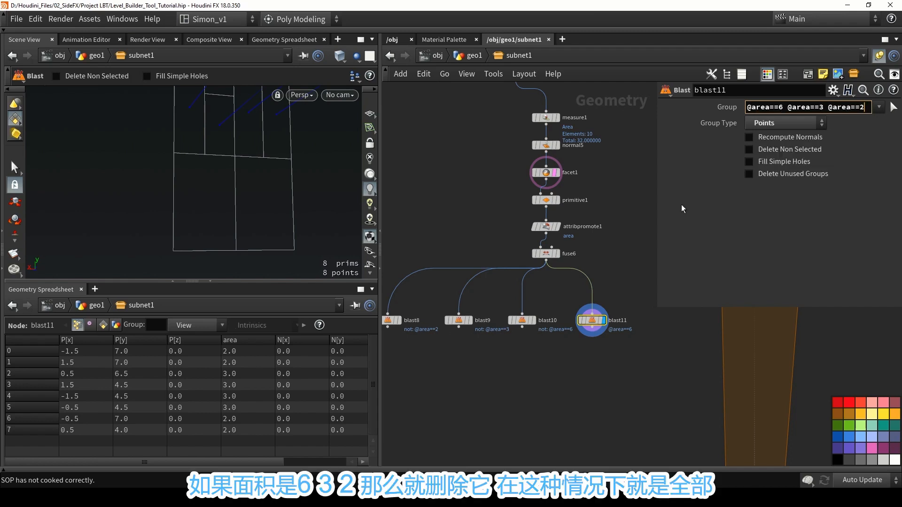
{"action": "left_click", "coordinate": [626, 242]}
{"action": "middle_click_drag", "start_coordinate": [276, 165], "coordinate": [263, 215], "text": "alt"}
{"action": "scroll", "coordinate": [263, 214], "scroll_direction": "down", "scroll_amount": 4}
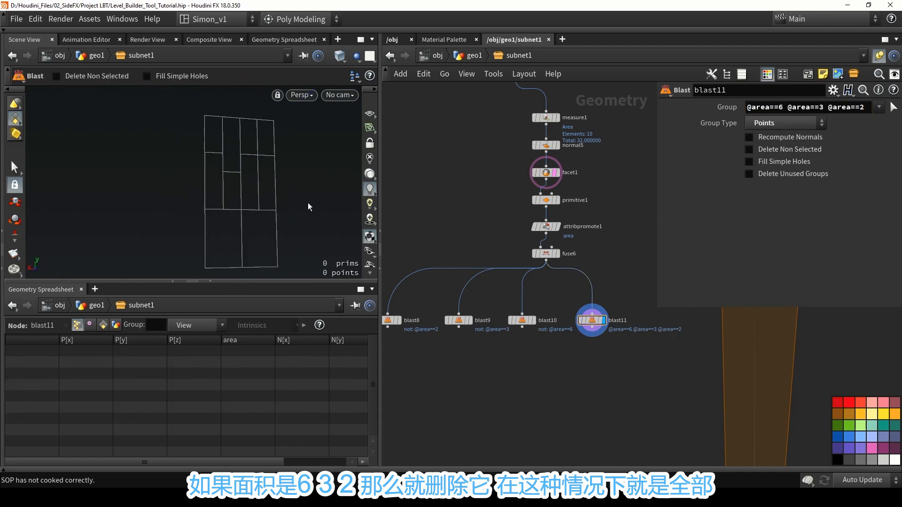
Rename blast11 to equal, move it slightly away from blast10 and save the scene file.
{"action": "double_click", "coordinate": [617, 321]}
{"action": "type", "text": "e"}
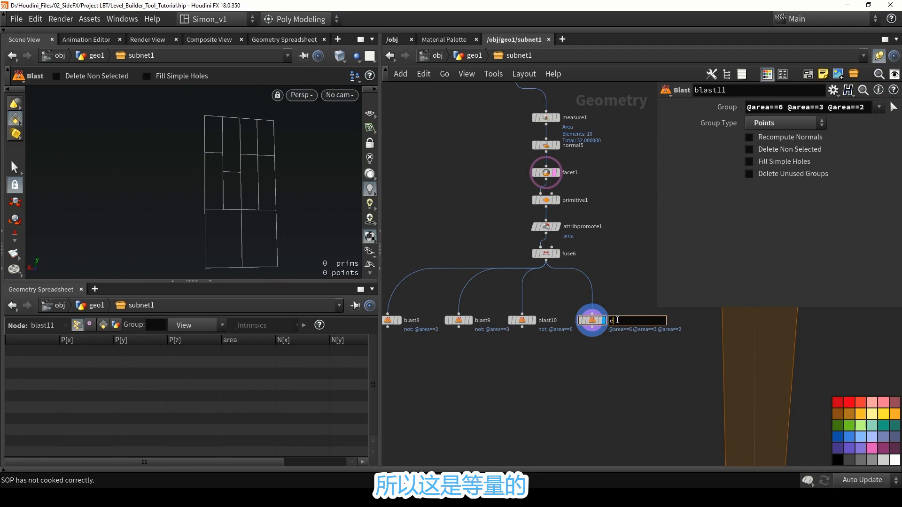
{"action": "type", "text": "qual"}
{"action": "key", "text": "Return"}
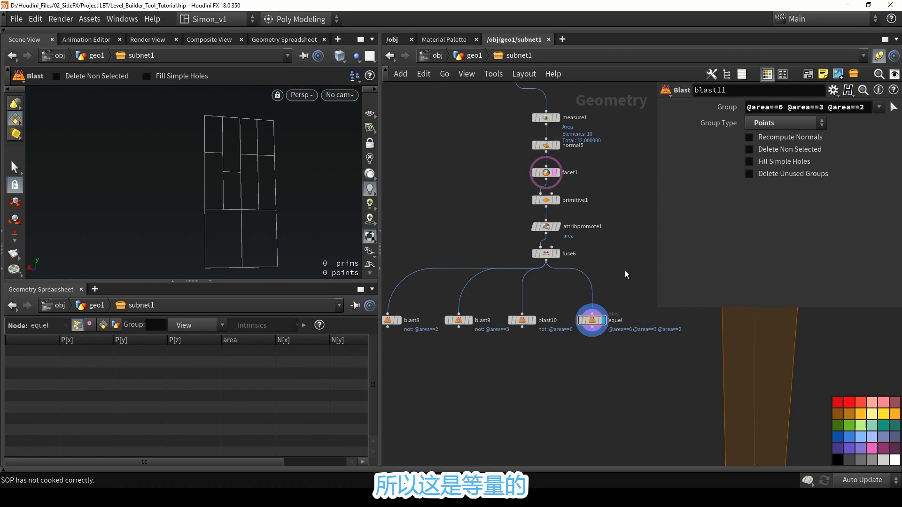
{"action": "scroll", "coordinate": [617, 320], "scroll_direction": "up", "scroll_amount": 3}
{"action": "left_click_drag", "start_coordinate": [581, 327], "coordinate": [597, 328]}
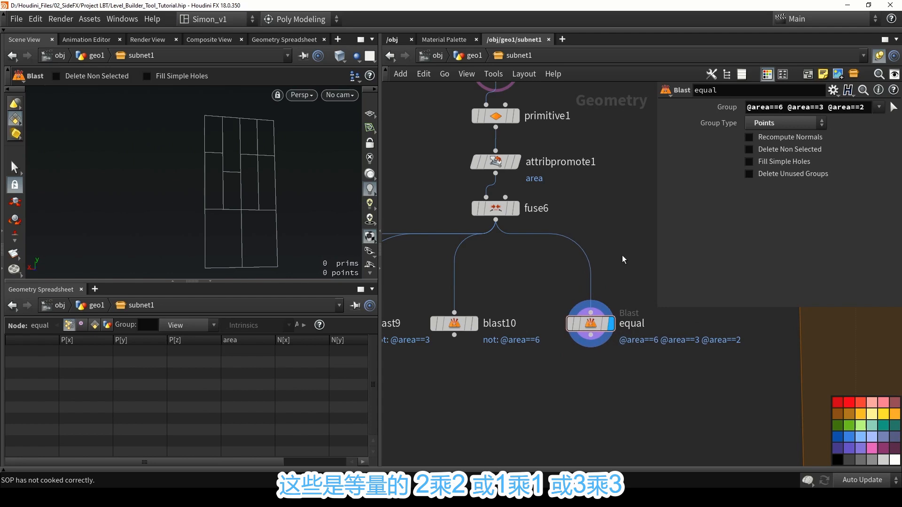
{"action": "scroll", "coordinate": [622, 261], "scroll_direction": "down", "scroll_amount": 2}
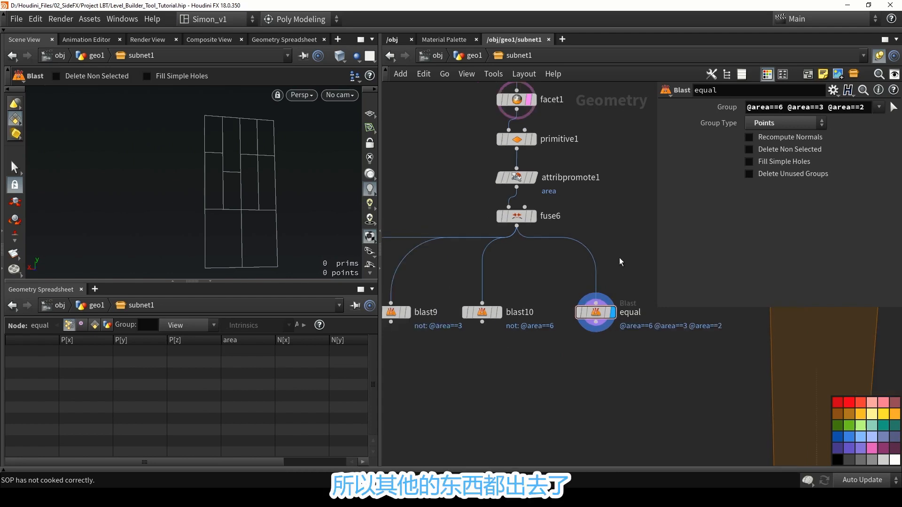
{"action": "left_click_drag", "start_coordinate": [599, 317], "coordinate": [615, 316]}
{"action": "key", "text": "ctrl+s"}
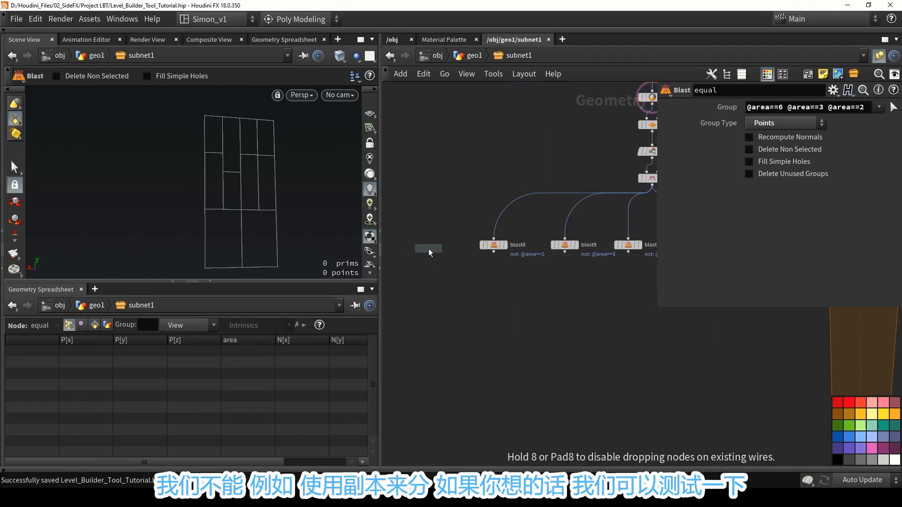
Place a Box node beside blast8, add a Copy to Points node and feed it box5 as geometry and blast8 as target points.
{"action": "left_click", "coordinate": [426, 244]}
{"action": "key", "text": "Tab"}
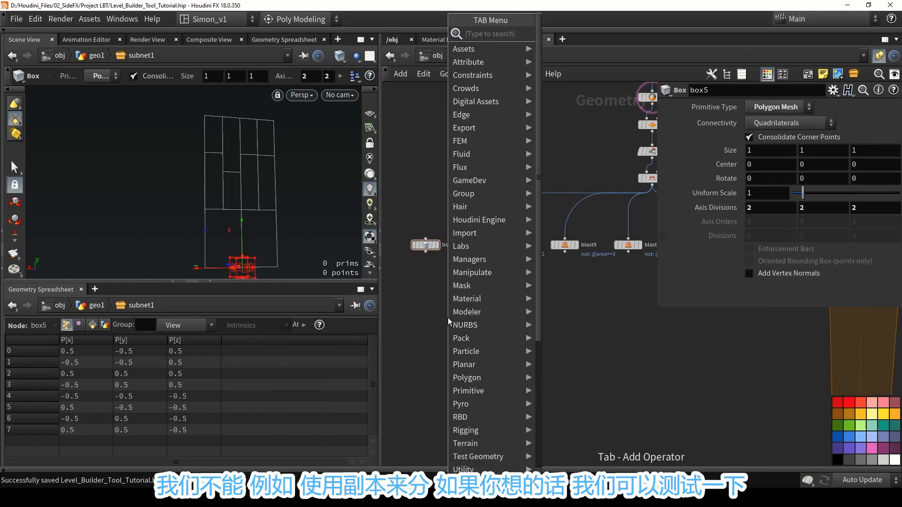
{"action": "type", "text": "cop"}
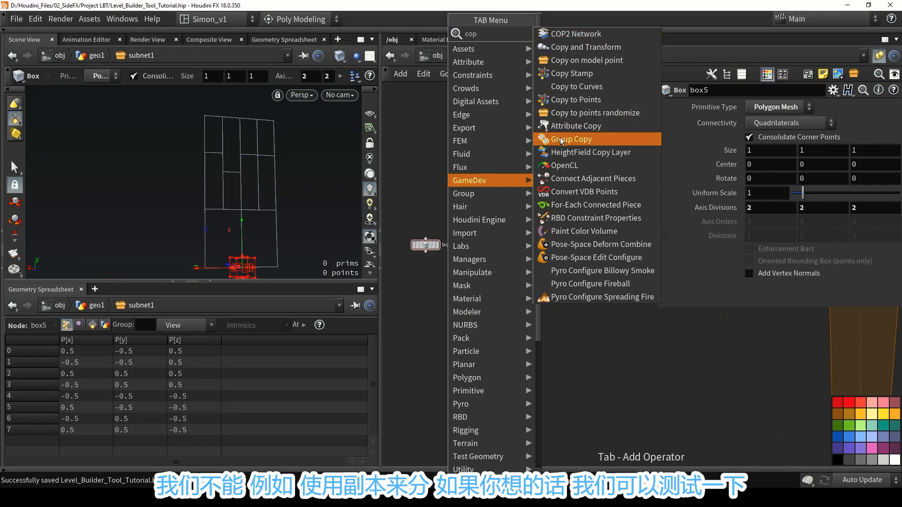
{"action": "left_click", "coordinate": [565, 99]}
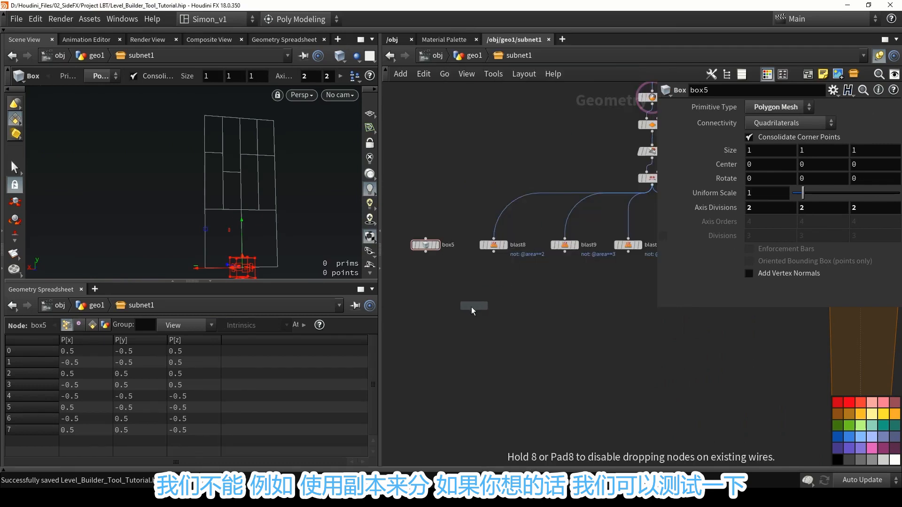
{"action": "left_click", "coordinate": [465, 303]}
{"action": "left_click", "coordinate": [472, 294]}
{"action": "left_click", "coordinate": [511, 255]}
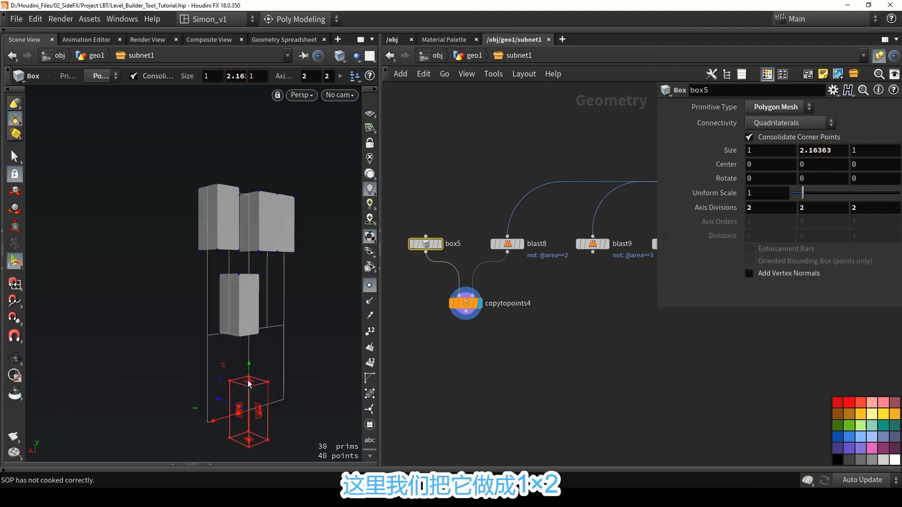
Set box5's Y size to 2.
{"action": "left_click_drag", "start_coordinate": [800, 150], "coordinate": [836, 151]}
{"action": "type", "text": "2"}
{"action": "key", "text": "Return"}
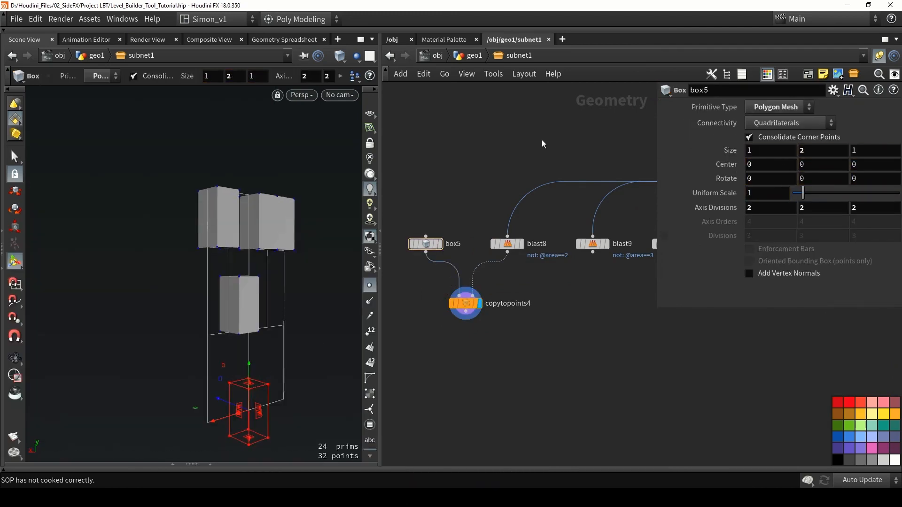
{"action": "left_click_drag", "start_coordinate": [254, 221], "coordinate": [261, 185], "text": "alt"}
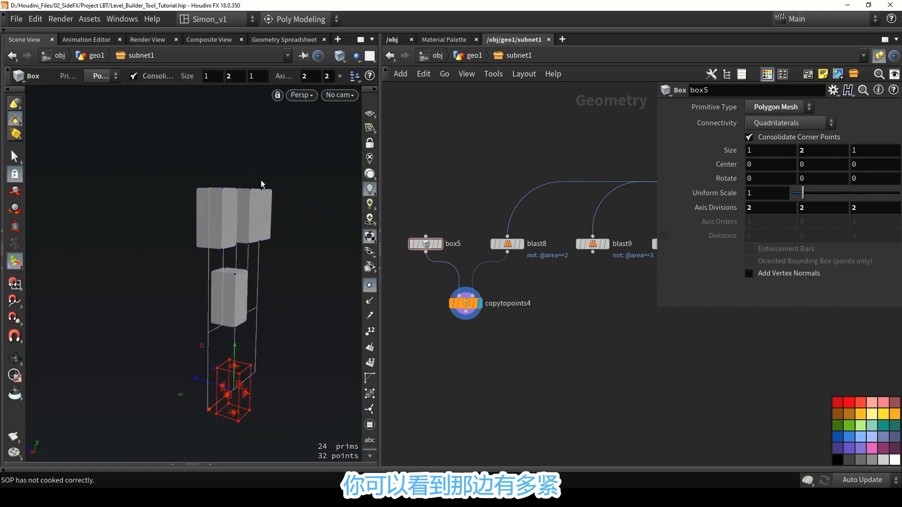
Connect copytopoints4's output to copytopoints3's first input in place of transform4 and display foreach_end3 to check the copies.
{"action": "scroll", "coordinate": [589, 360], "scroll_direction": "down", "scroll_amount": 4}
{"action": "middle_click_drag", "start_coordinate": [532, 330], "coordinate": [511, 299]}
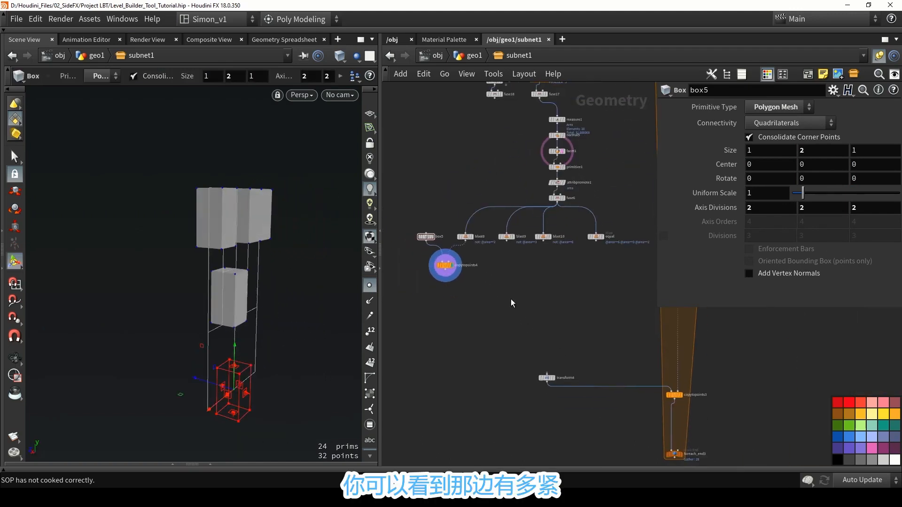
{"action": "left_click_drag", "start_coordinate": [456, 277], "coordinate": [645, 377]}
{"action": "left_click", "coordinate": [669, 391]}
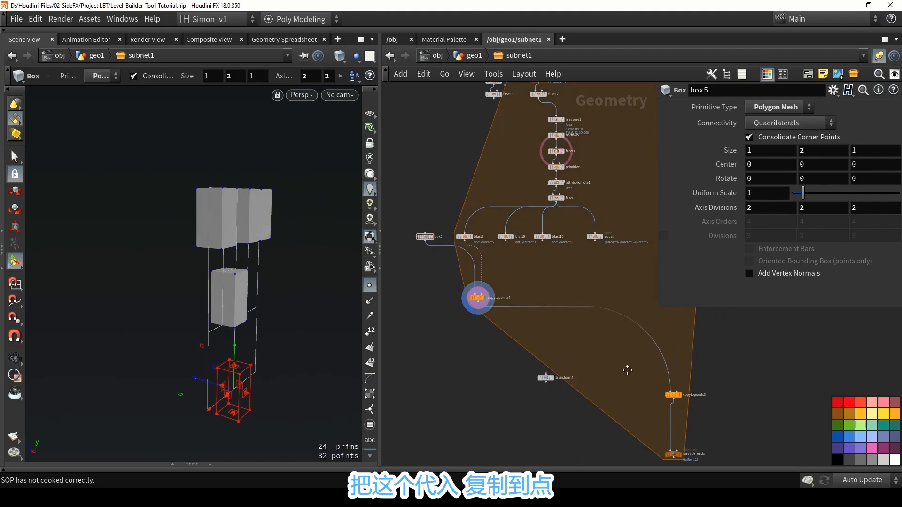
{"action": "scroll", "coordinate": [628, 392], "scroll_direction": "up", "scroll_amount": 3}
{"action": "left_click", "coordinate": [620, 408]}
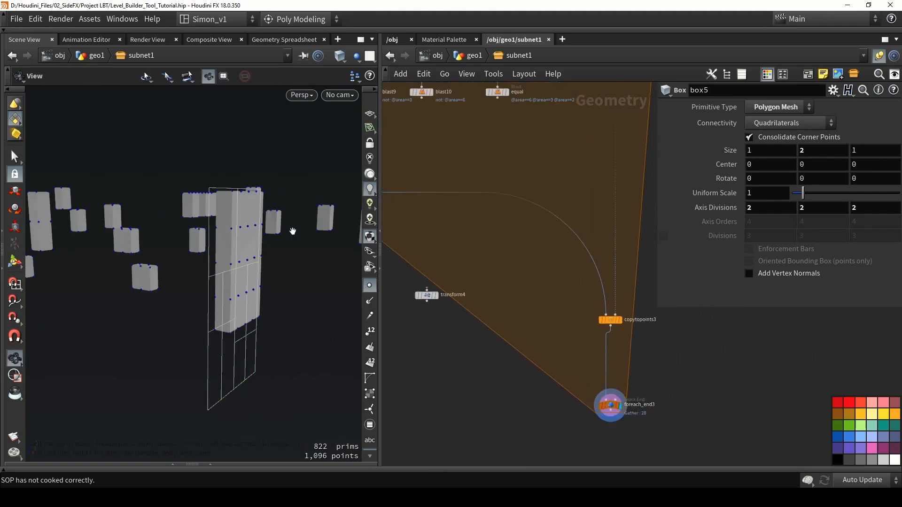
{"action": "mouse_move", "coordinate": [292, 230]}
{"action": "left_mouse_down", "text": "alt"}
{"action": "mouse_move", "coordinate": [277, 237]}
{"action": "mouse_move", "coordinate": [265, 228]}
{"action": "mouse_move", "coordinate": [316, 226]}
{"action": "mouse_move", "coordinate": [306, 228]}
{"action": "left_mouse_up", "text": "alt"}
{"action": "scroll", "coordinate": [277, 236], "scroll_direction": "down", "scroll_amount": 4}
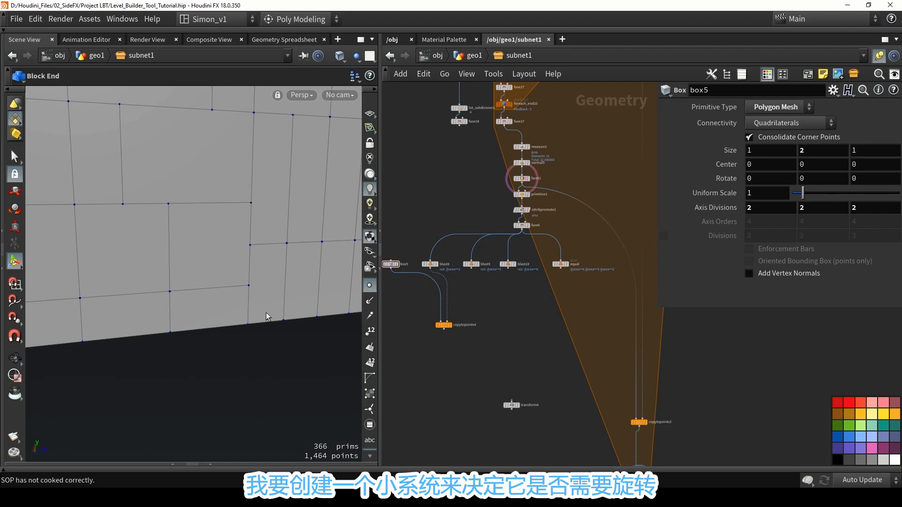
Move normal5 and all nodes below it down to make room beneath measure1, and display measure1.
{"action": "scroll", "coordinate": [508, 96], "scroll_direction": "up", "scroll_amount": 2}
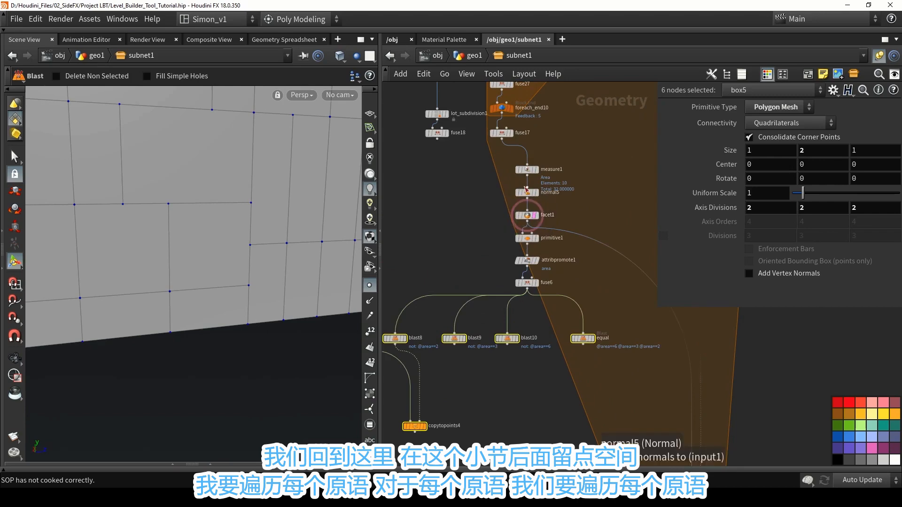
{"action": "scroll", "coordinate": [580, 203], "scroll_direction": "down", "scroll_amount": 3}
{"action": "left_click_drag", "start_coordinate": [606, 342], "coordinate": [437, 197]}
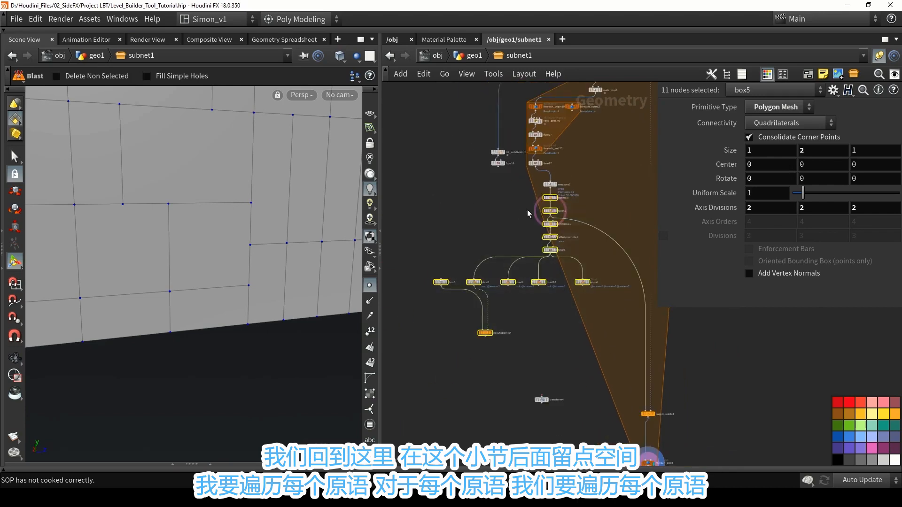
{"action": "scroll", "coordinate": [547, 186], "scroll_direction": "up", "scroll_amount": 5}
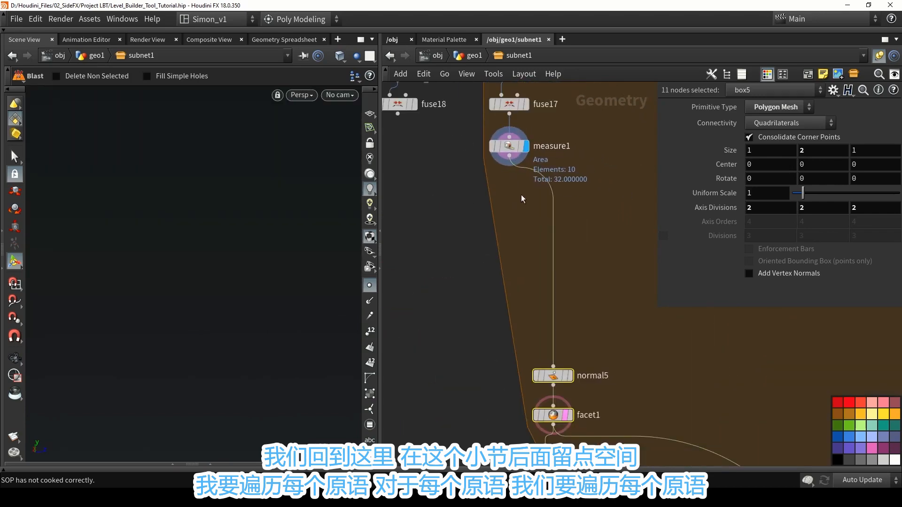
Add a For-Each Primitive loop below measure1, connect measure1 to its Block Begin node and display the Block End node.
{"action": "key", "text": "Tab"}
{"action": "type", "text": "for"}
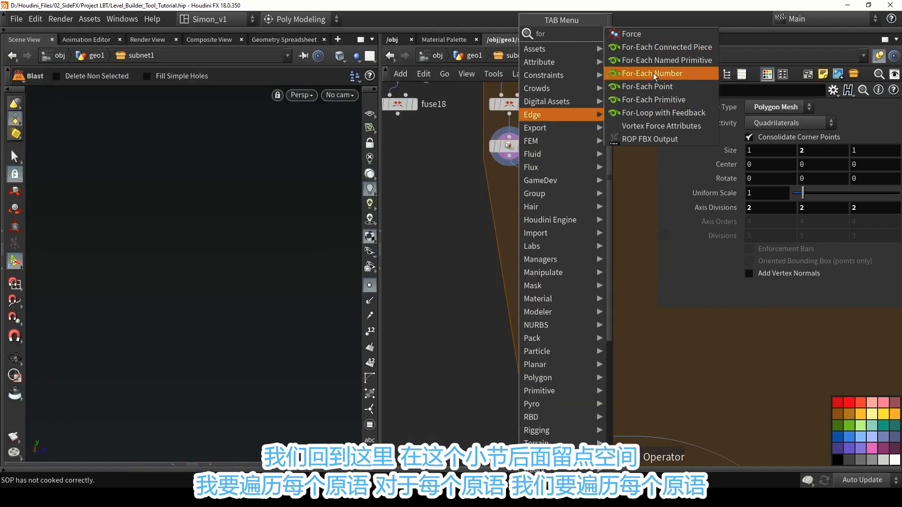
{"action": "left_click", "coordinate": [667, 100]}
{"action": "scroll", "coordinate": [510, 170], "scroll_direction": "up", "scroll_amount": 3}
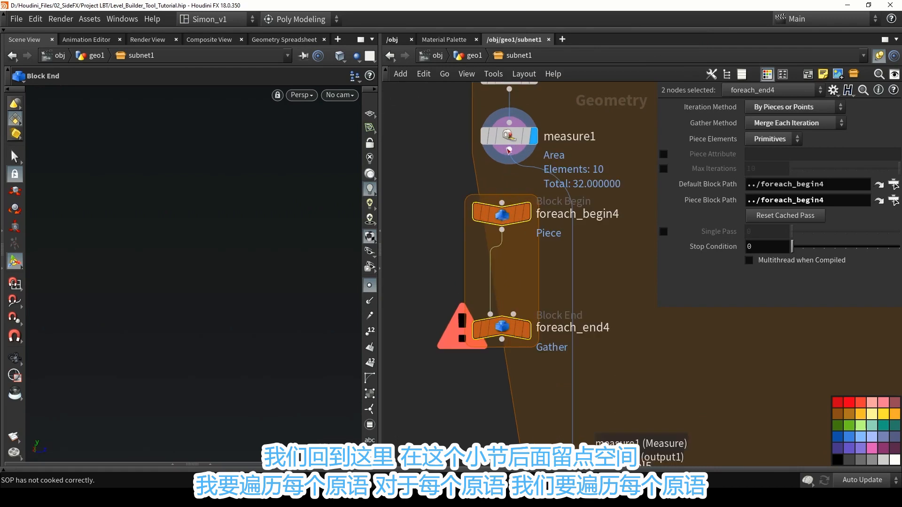
{"action": "left_click", "coordinate": [529, 331]}
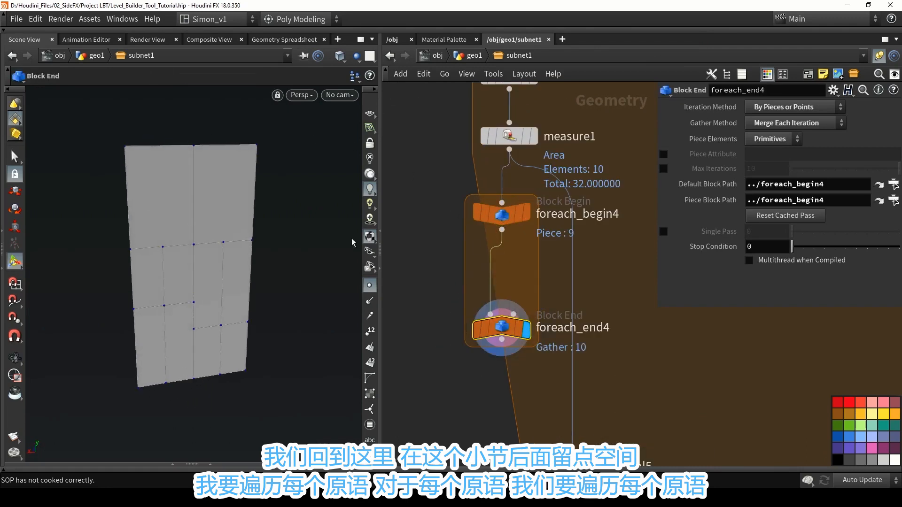
Insert an Attribute Wrangle node between foreach_begin4 and foreach_end4.
{"action": "key", "text": "Tab"}
{"action": "type", "text": "wr"}
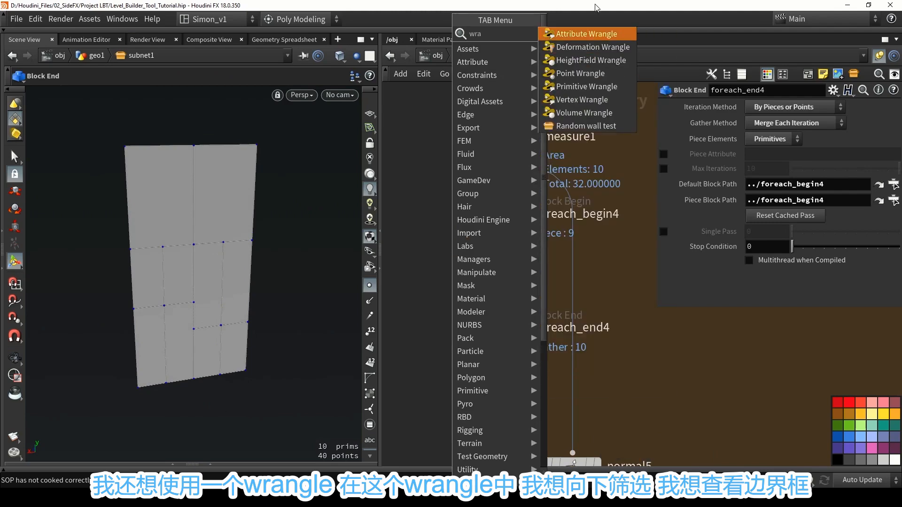
{"action": "key", "text": "Return"}
{"action": "left_click", "coordinate": [484, 265]}
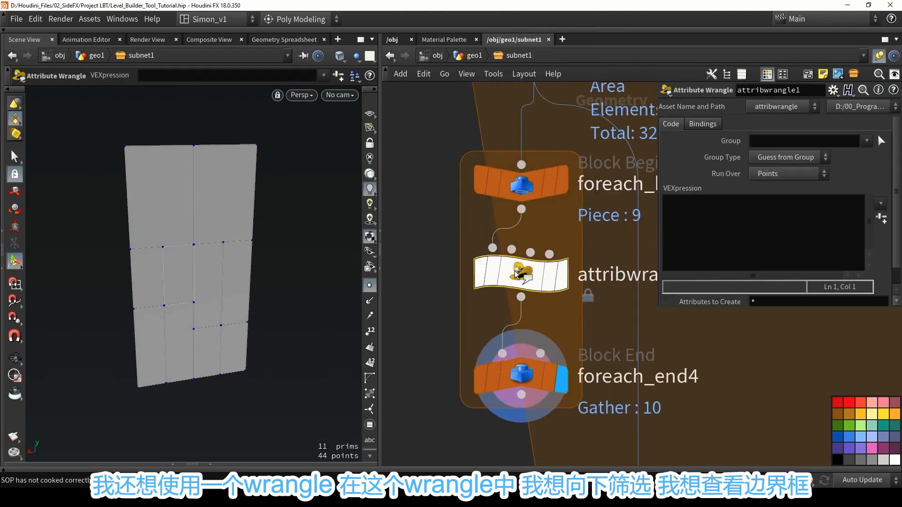
{"action": "scroll", "coordinate": [551, 232], "scroll_direction": "down", "scroll_amount": 2}
{"action": "middle_click_drag", "start_coordinate": [551, 233], "coordinate": [492, 238]}
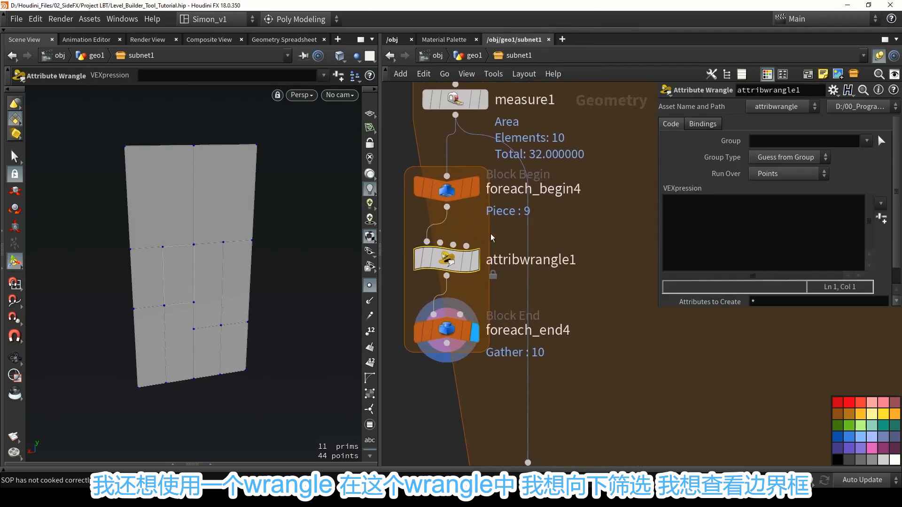
Begin attribwrangle1's VEX code by declaring a vector variable named boundsize.
{"action": "double_click", "coordinate": [507, 260]}
{"action": "key", "text": "Return"}
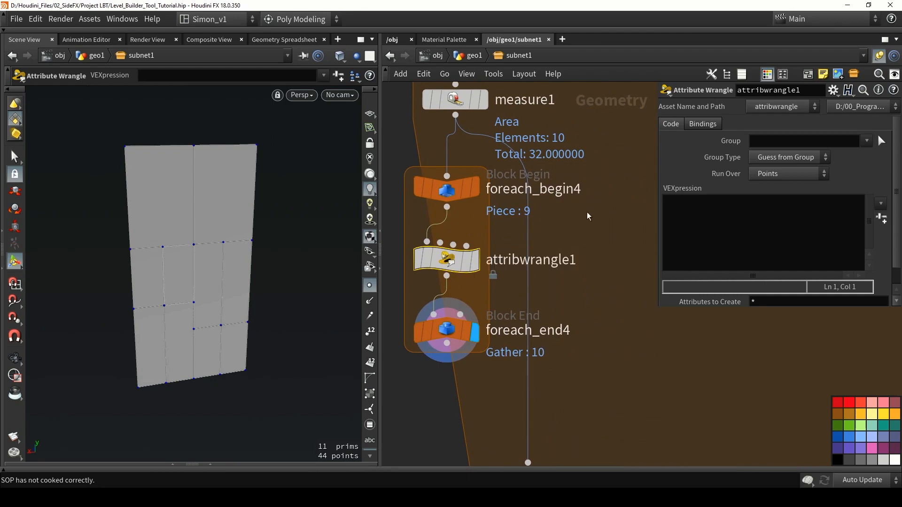
{"action": "left_click", "coordinate": [708, 212]}
{"action": "type", "text": "vector"}
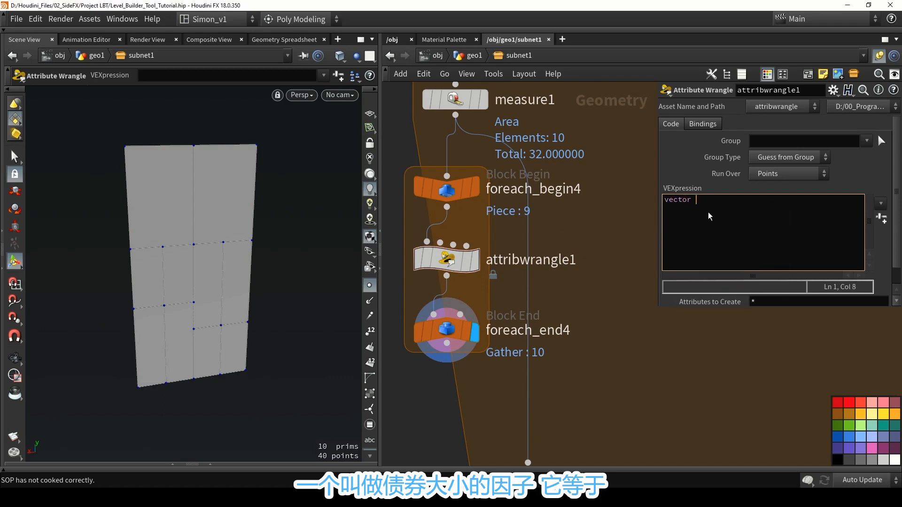
{"action": "type", "text": " bou"}
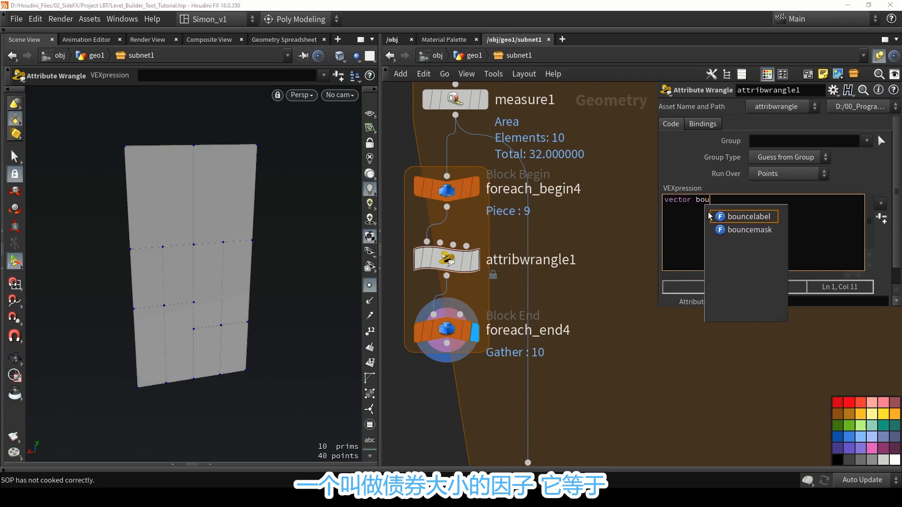
{"action": "type", "text": "ndsize "}
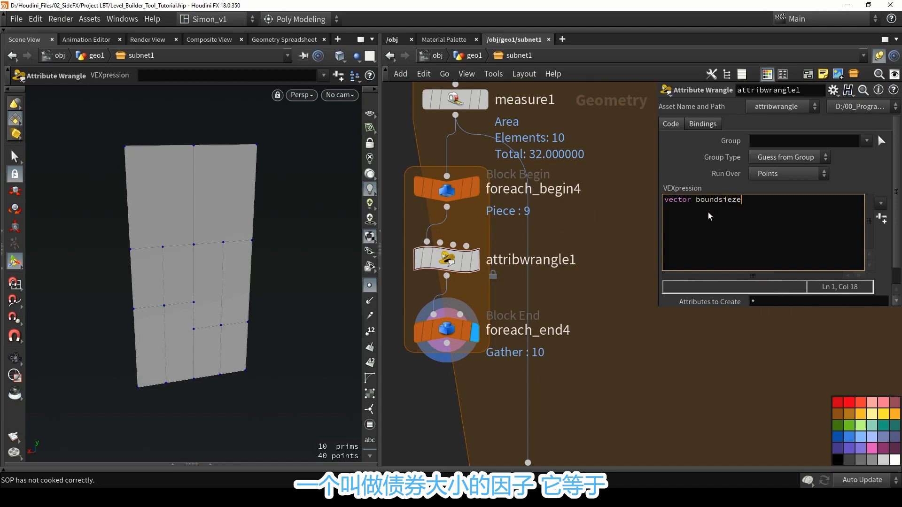
{"action": "type", "text": "= get"}
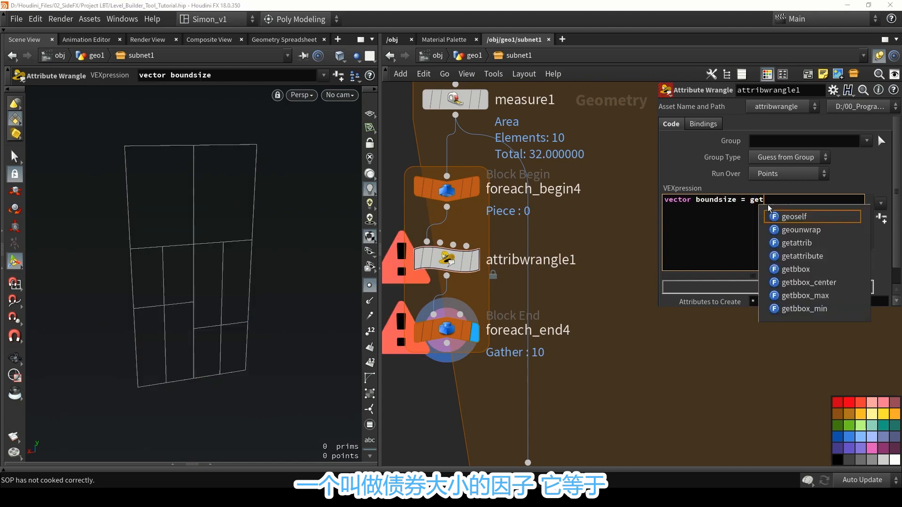
{"action": "type", "text": "bbox_"}
Assign getbbox_size(0) to boundsize, end the statement and leave a blank line below it.
{"action": "key", "text": "Down"}
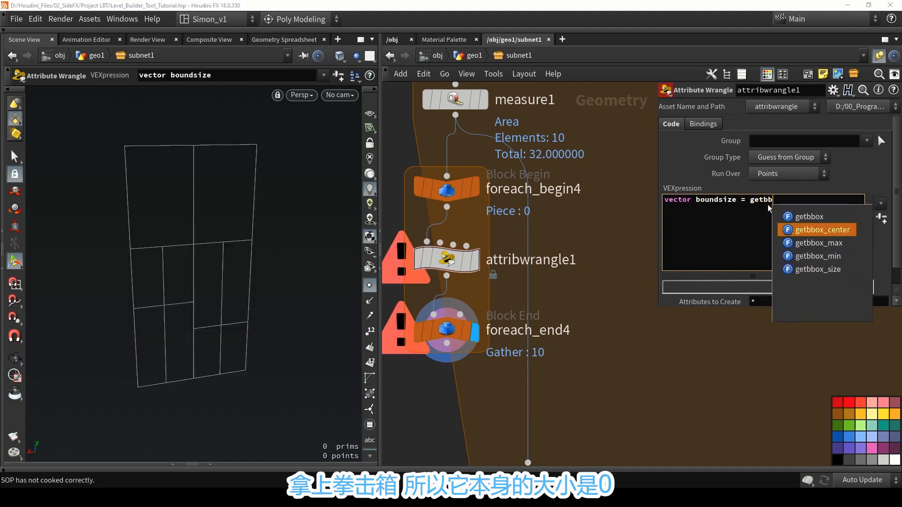
{"action": "key", "text": "Down"}
{"action": "key", "text": "Down"}
{"action": "key", "text": "Down"}
{"action": "key", "text": "Return"}
{"action": "type", "text": "("}
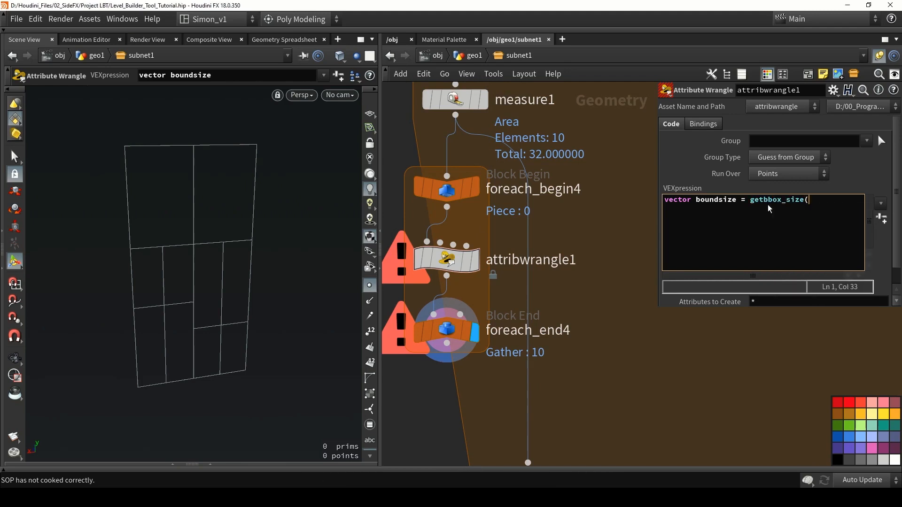
{"action": "type", "text": "0);"}
{"action": "key", "text": "Return"}
{"action": "key", "text": "Return"}
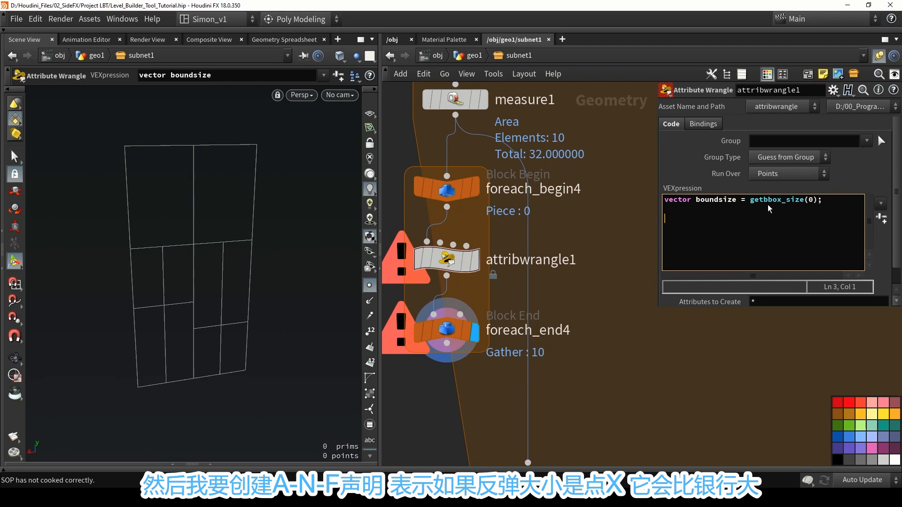
Add an if block to the wrangle code with the condition boundsize.x > boundsize.y.
{"action": "type", "text": "if( boundsize.x"}
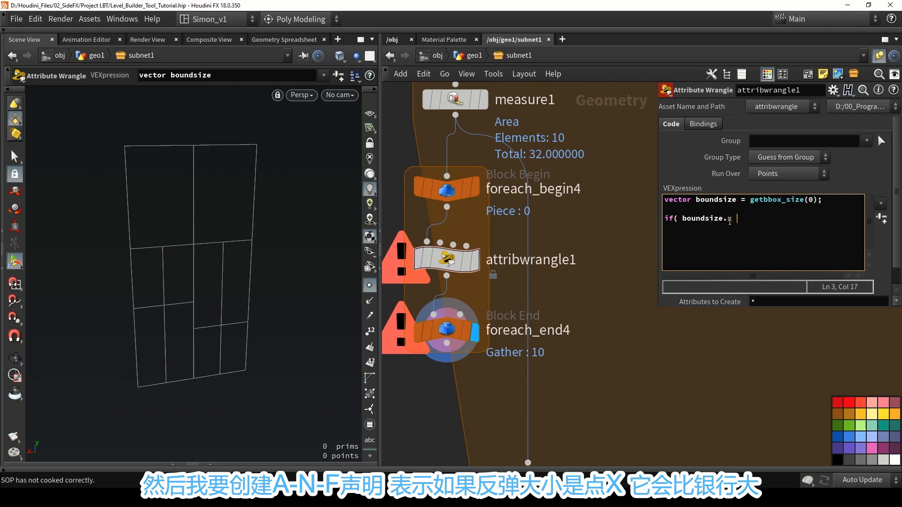
{"action": "type", "text": "> boundsize."}
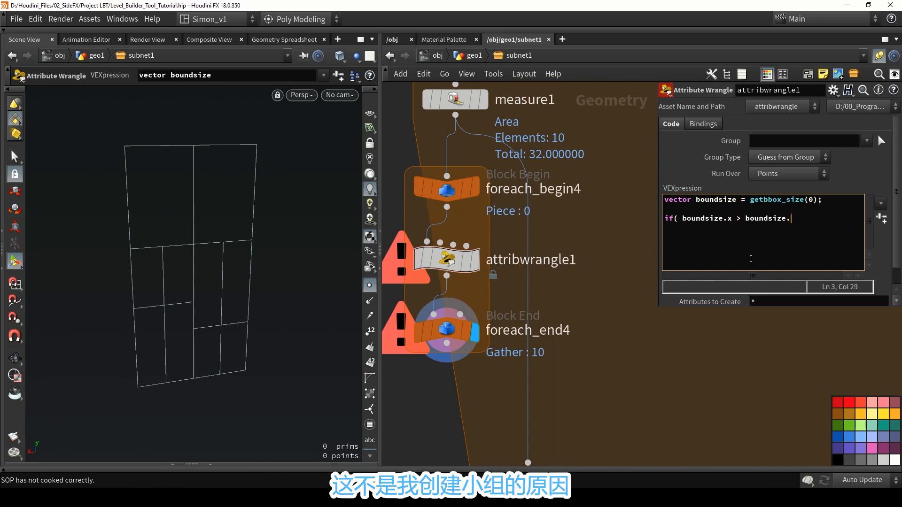
{"action": "type", "text": "y"}
{"action": "type", "text": "set"}
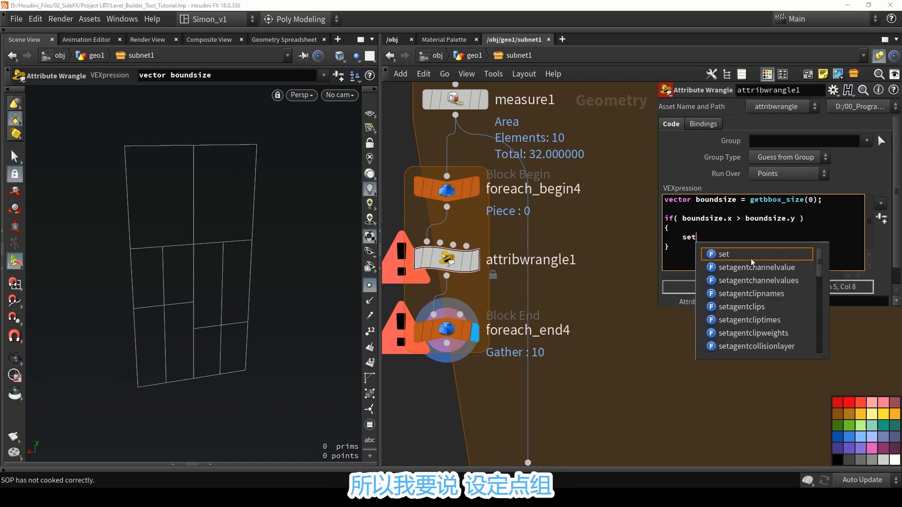
{"action": "type", "text": "point"}
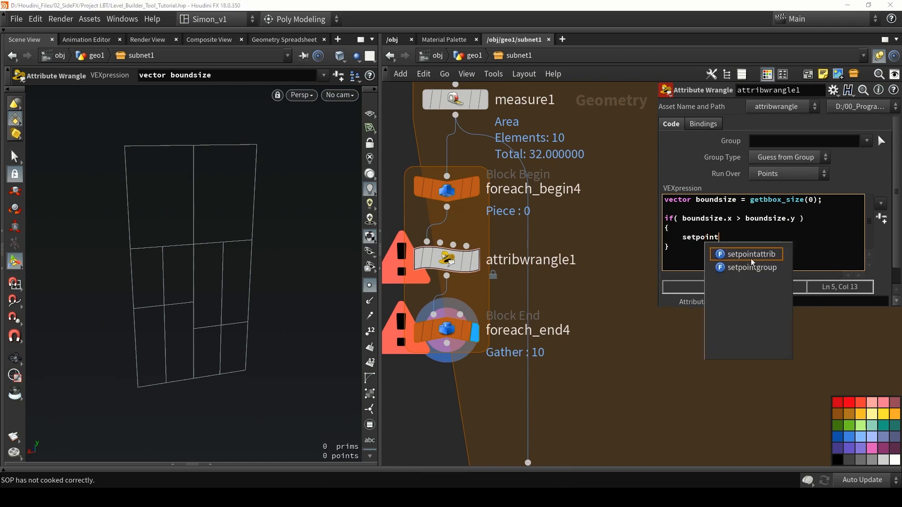
{"action": "left_click", "coordinate": [752, 267]}
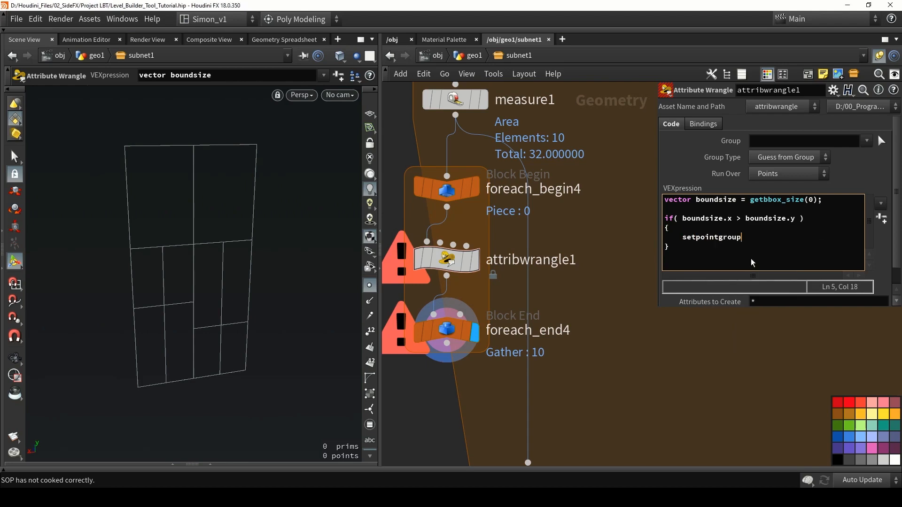
{"action": "type", "text": "("}
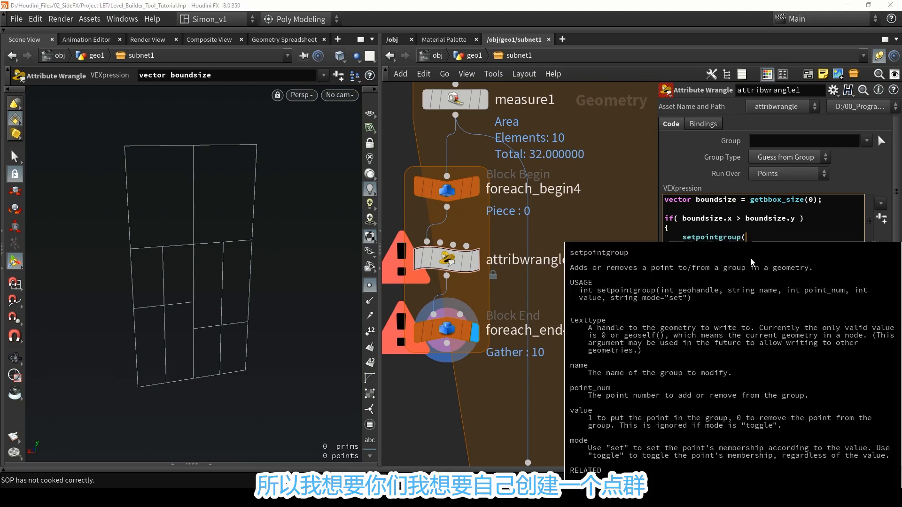
{"action": "type", "text": "0, \"r"}
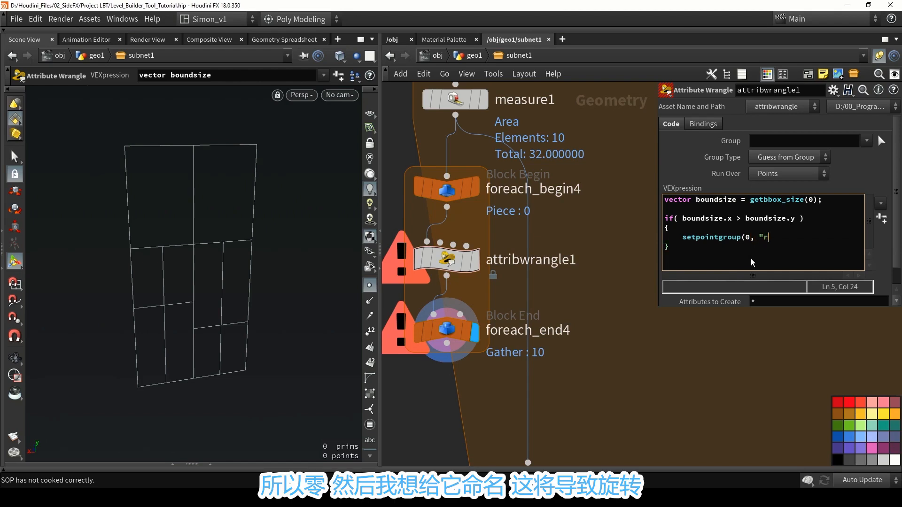
{"action": "type", "text": "ota"}
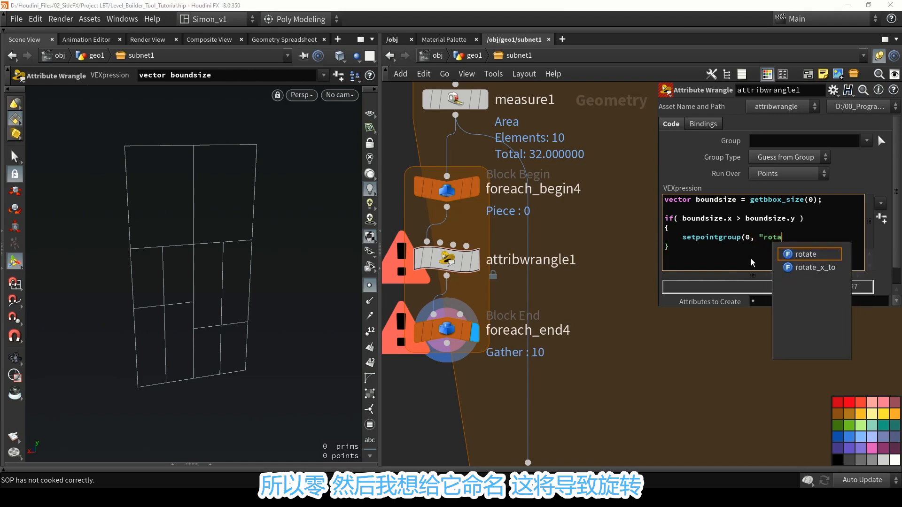
{"action": "type", "text": "ted"}
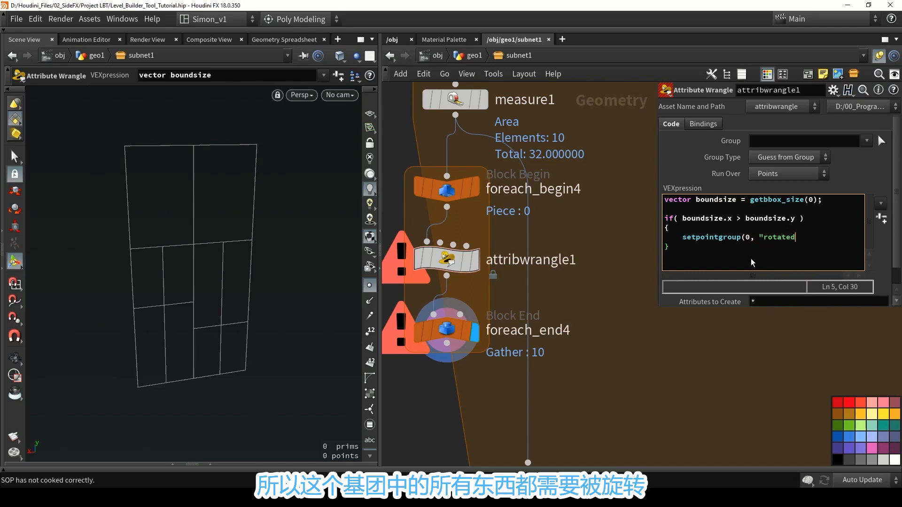
{"action": "type", "text": "\""}
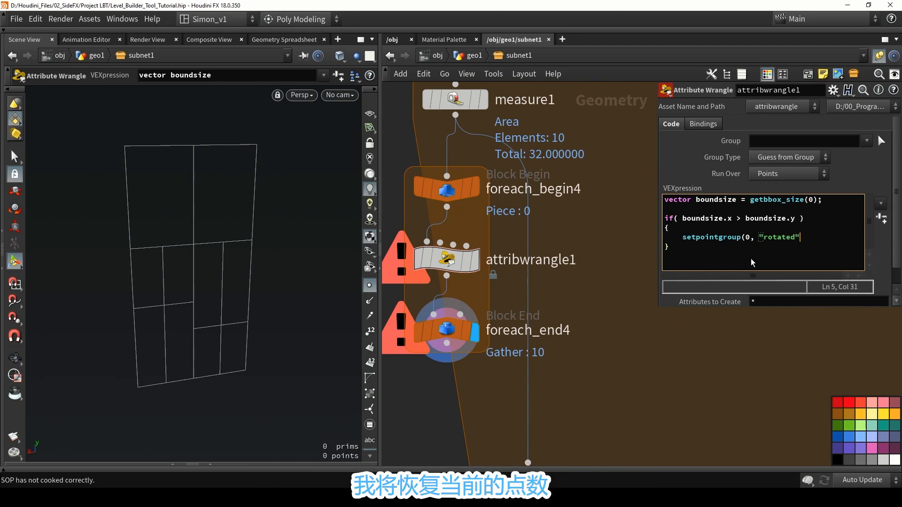
{"action": "type", "text": ", @ptnum"}
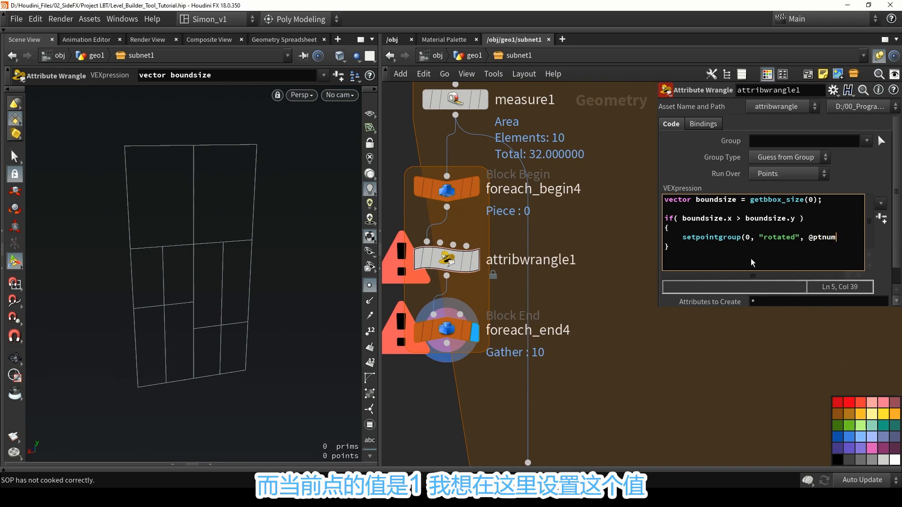
{"action": "type", "text": ", 1, \"set\")"}
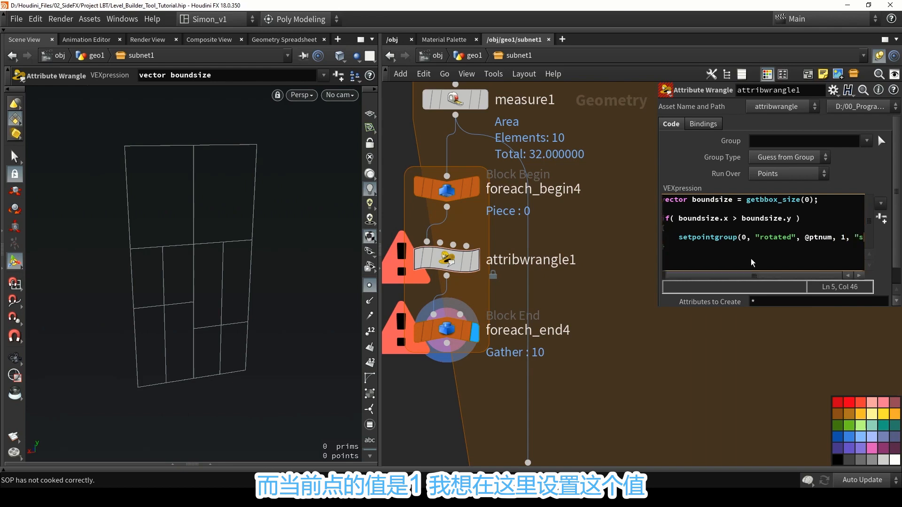
{"action": "type", "text": ";"}
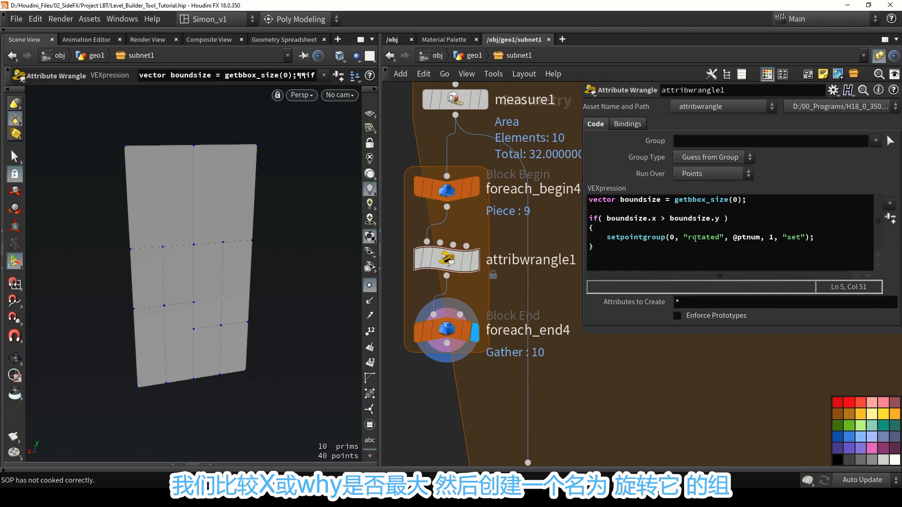
Connect foreach_end4's output to normal5 and align measure1 and the loop nodes above it.
{"action": "left_click_drag", "start_coordinate": [686, 236], "coordinate": [728, 240]}
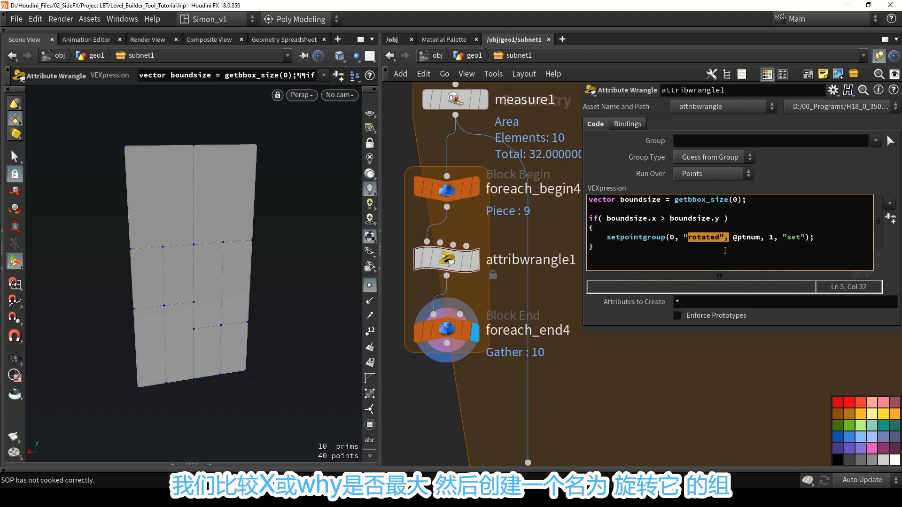
{"action": "left_click", "coordinate": [626, 269]}
{"action": "left_click_drag", "start_coordinate": [583, 272], "coordinate": [721, 272]}
{"action": "scroll", "coordinate": [554, 258], "scroll_direction": "down", "scroll_amount": 4}
{"action": "left_click_drag", "start_coordinate": [526, 256], "coordinate": [490, 109]}
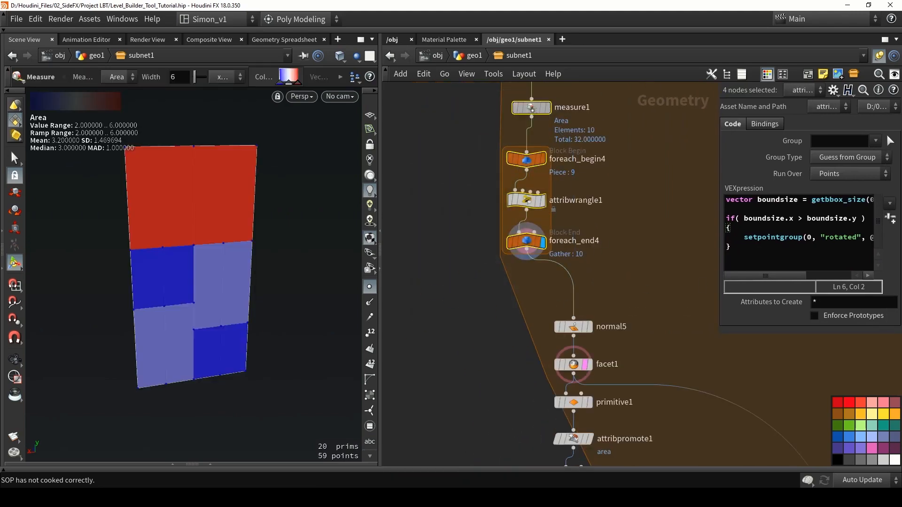
{"action": "left_click_drag", "start_coordinate": [531, 110], "coordinate": [533, 146]}
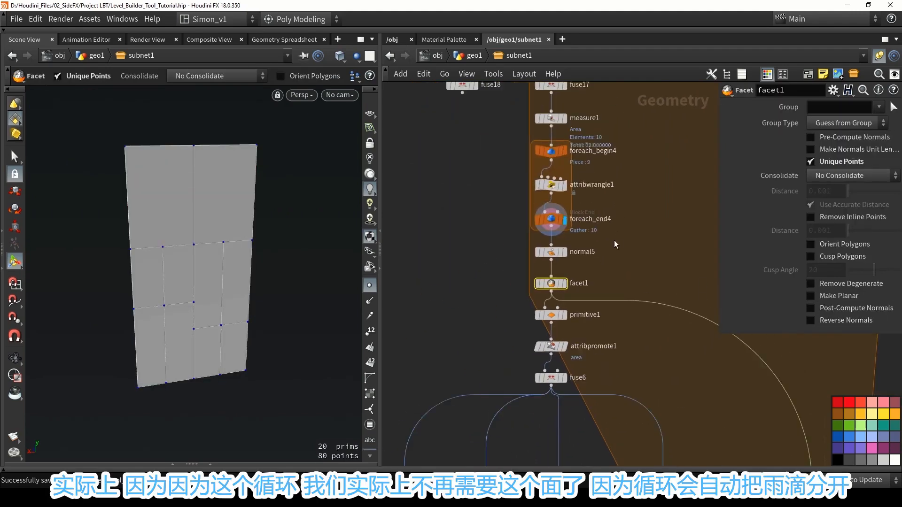
{"action": "scroll", "coordinate": [615, 241], "scroll_direction": "down", "scroll_amount": 1}
{"action": "scroll", "coordinate": [568, 148], "scroll_direction": "up", "scroll_amount": 2}
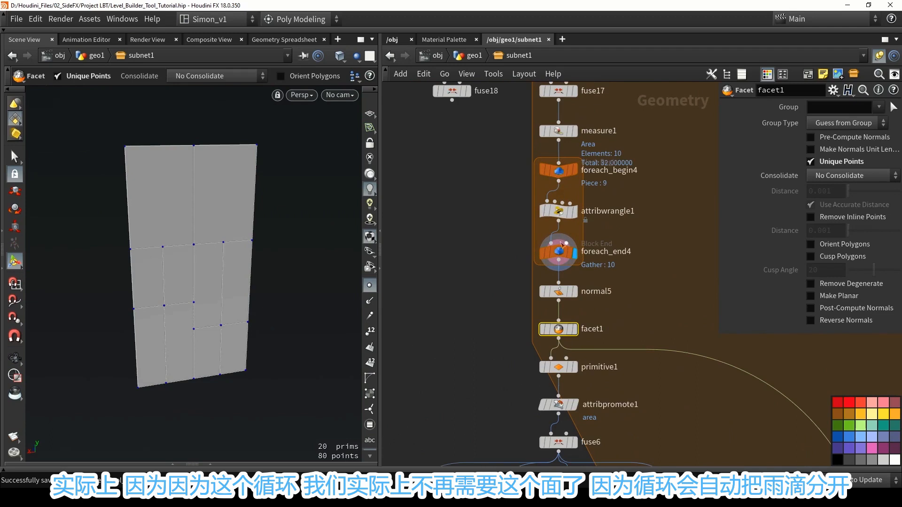
Bypass facet1 and turn on point numbers to inspect the points coming out of foreach_end4.
{"action": "left_click_drag", "start_coordinate": [559, 330], "coordinate": [568, 331]}
{"action": "left_click", "coordinate": [546, 328]}
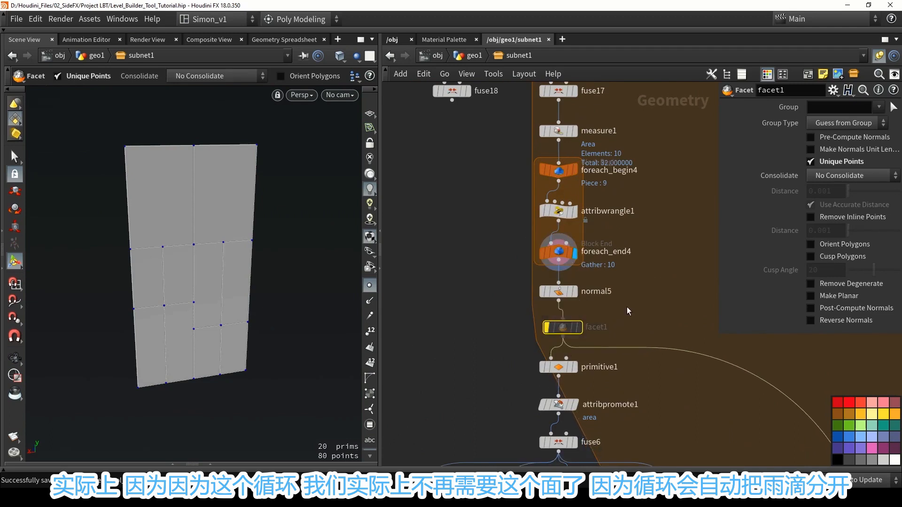
{"action": "left_click", "coordinate": [559, 254]}
{"action": "left_click", "coordinate": [369, 332]}
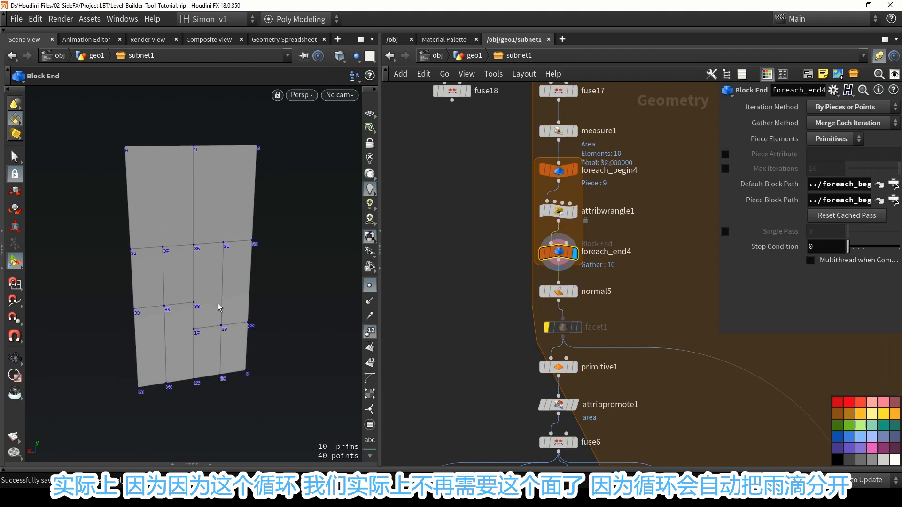
{"action": "left_click_drag", "start_coordinate": [215, 192], "coordinate": [229, 189], "text": "alt"}
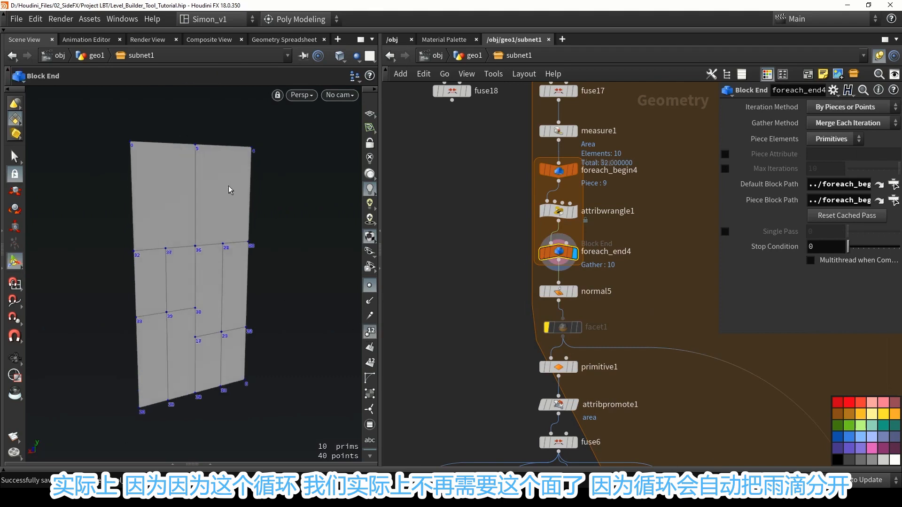
Display the fuse6 node to check the points feeding the blast nodes.
{"action": "middle_click_drag", "start_coordinate": [405, 202], "coordinate": [414, 184]}
{"action": "scroll", "coordinate": [676, 399], "scroll_direction": "down", "scroll_amount": 2}
{"action": "middle_click_drag", "start_coordinate": [689, 410], "coordinate": [628, 200]}
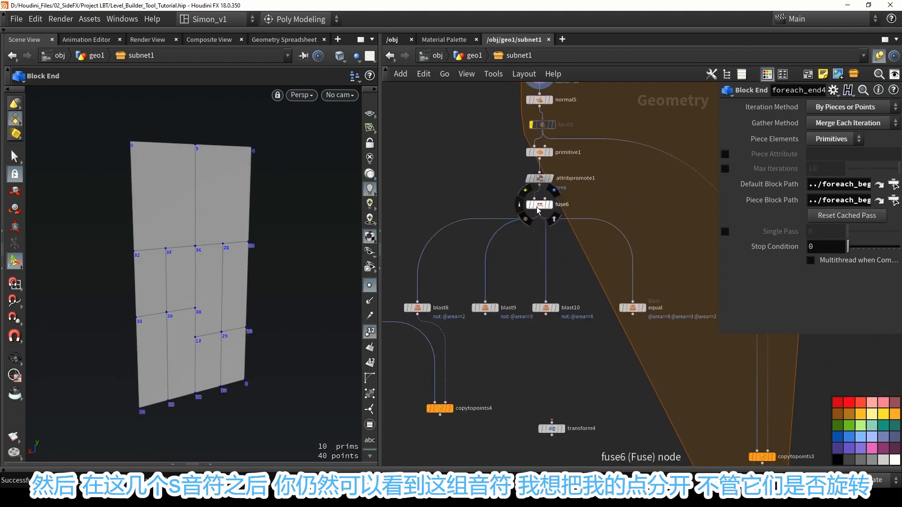
{"action": "left_click_drag", "start_coordinate": [540, 205], "coordinate": [542, 202]}
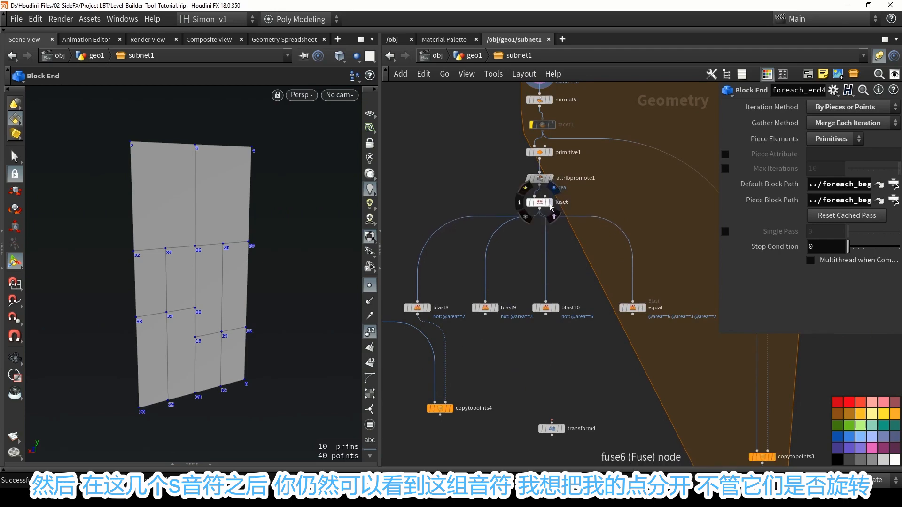
{"action": "left_click", "coordinate": [548, 203]}
{"action": "left_click", "coordinate": [544, 203]}
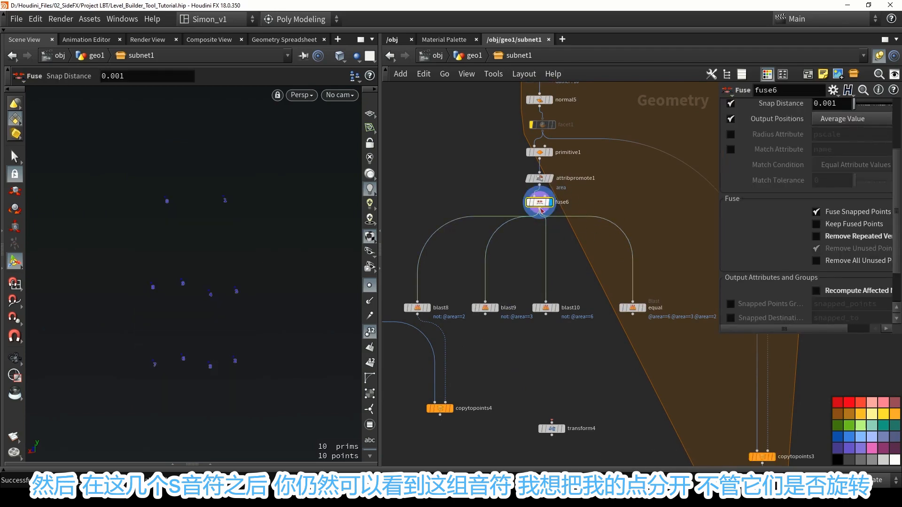
Add a Split node below fuse6, beside its outgoing wires.
{"action": "middle_click_drag", "start_coordinate": [567, 248], "coordinate": [562, 218]}
{"action": "scroll", "coordinate": [562, 218], "scroll_direction": "down", "scroll_amount": 1}
{"action": "key", "text": "Tab"}
{"action": "type", "text": "spli"}
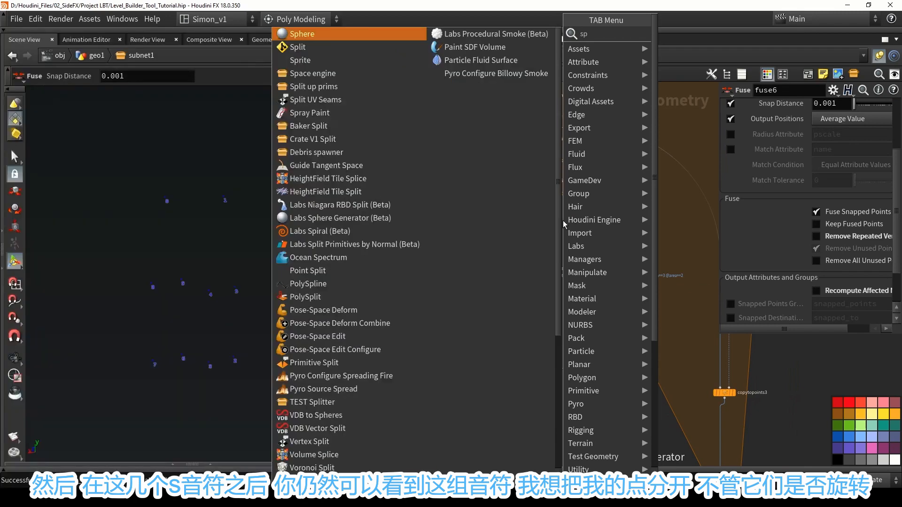
{"action": "key", "text": "Return"}
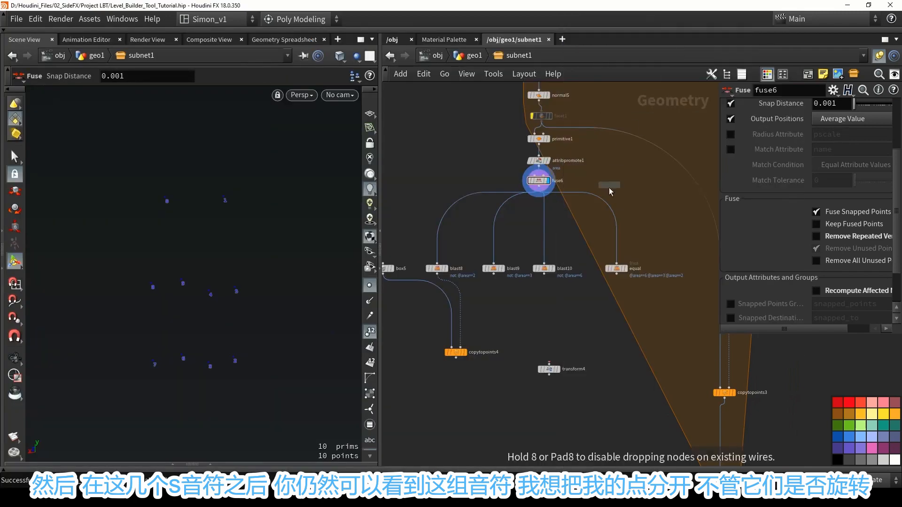
{"action": "left_click", "coordinate": [565, 216]}
Disconnect blast8, blast9, blast10 and equal from fuse6 and move them down and away to free space.
{"action": "scroll", "coordinate": [480, 213], "scroll_direction": "down", "scroll_amount": 1}
{"action": "middle_click_drag", "start_coordinate": [480, 213], "coordinate": [510, 185]}
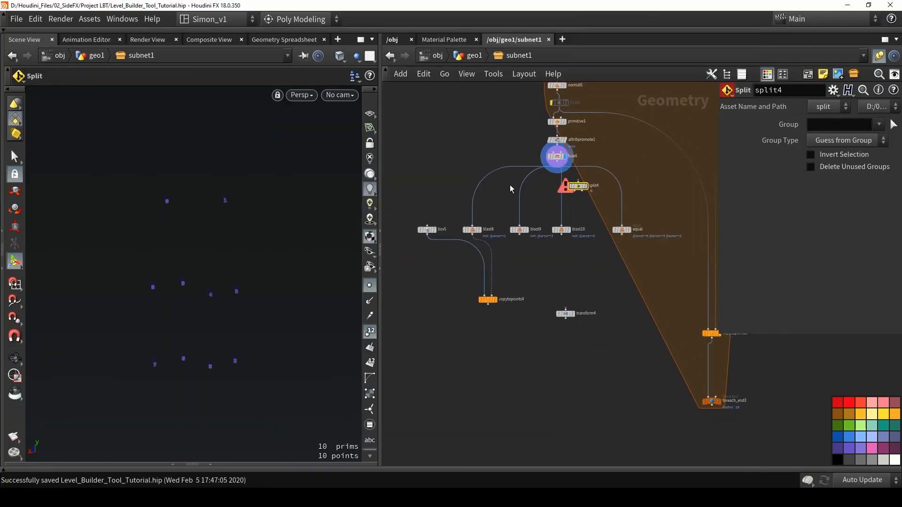
{"action": "scroll", "coordinate": [509, 184], "scroll_direction": "down", "scroll_amount": 1}
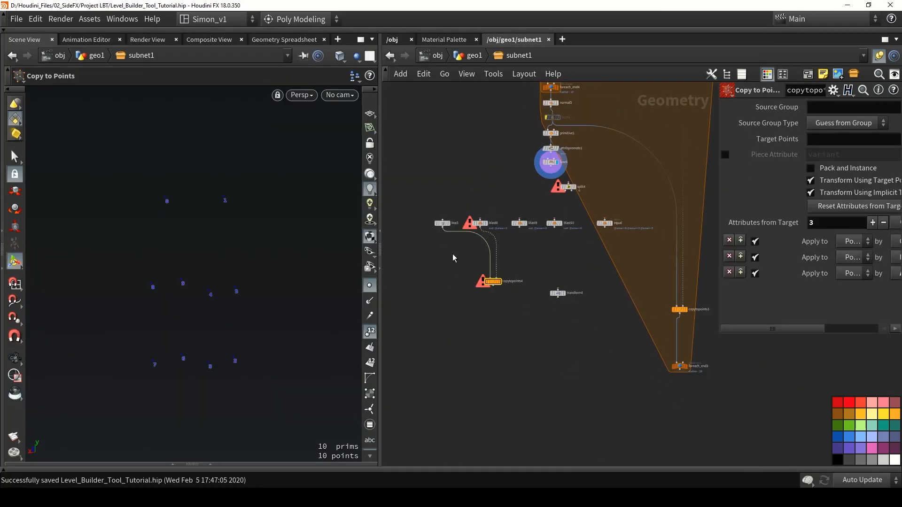
{"action": "key", "text": "Delete"}
{"action": "left_click_drag", "start_coordinate": [446, 205], "coordinate": [505, 272]}
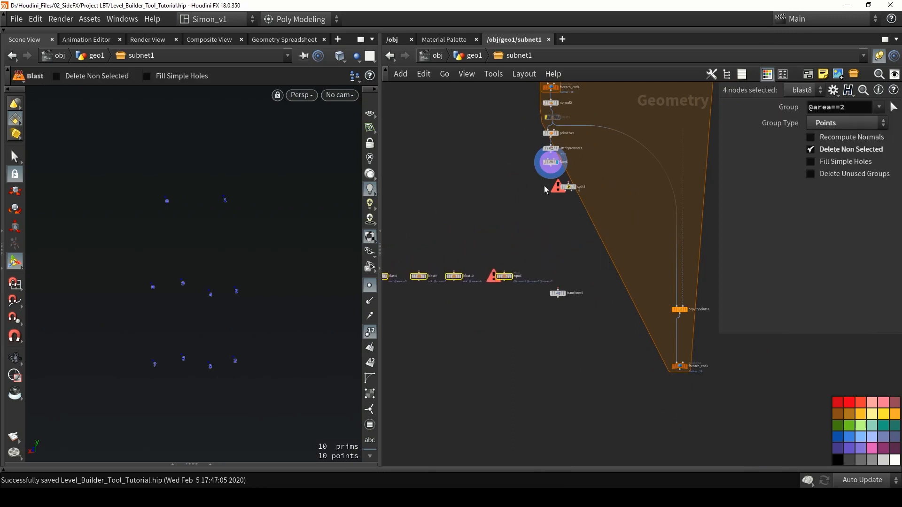
Place split4 directly beneath fuse6 and connect it to fuse6's output.
{"action": "scroll", "coordinate": [541, 183], "scroll_direction": "up", "scroll_amount": 5}
{"action": "mouse_move", "coordinate": [558, 146]}
{"action": "left_mouse_down"}
{"action": "mouse_move", "coordinate": [595, 181]}
{"action": "mouse_move", "coordinate": [568, 201]}
{"action": "mouse_move", "coordinate": [569, 213]}
{"action": "left_mouse_up"}
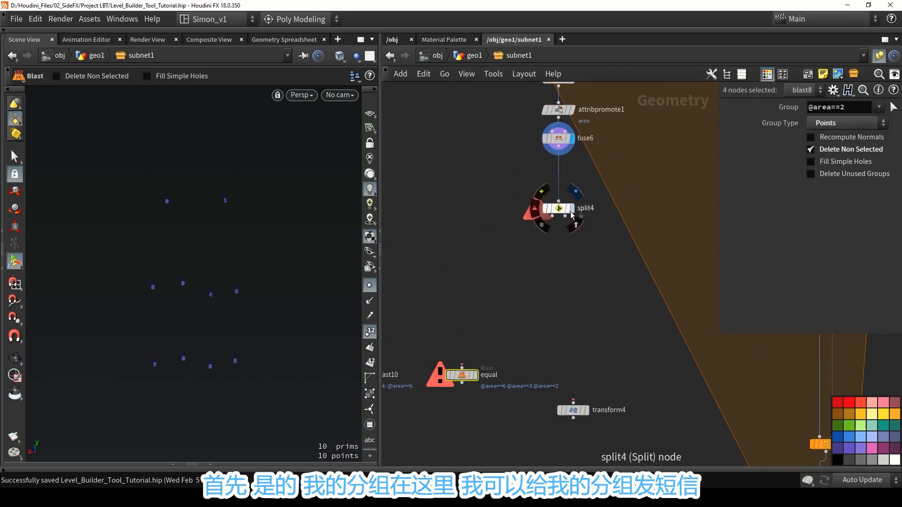
Display split4 and check which groups its Group field offers, and display the upstream normal5 node for comparison.
{"action": "left_click", "coordinate": [569, 212]}
{"action": "left_click", "coordinate": [879, 124]}
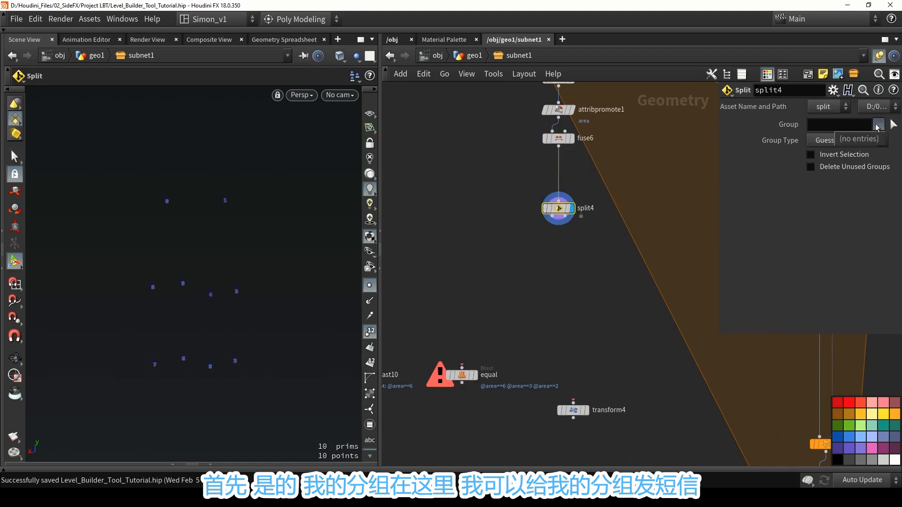
{"action": "left_click", "coordinate": [873, 140]}
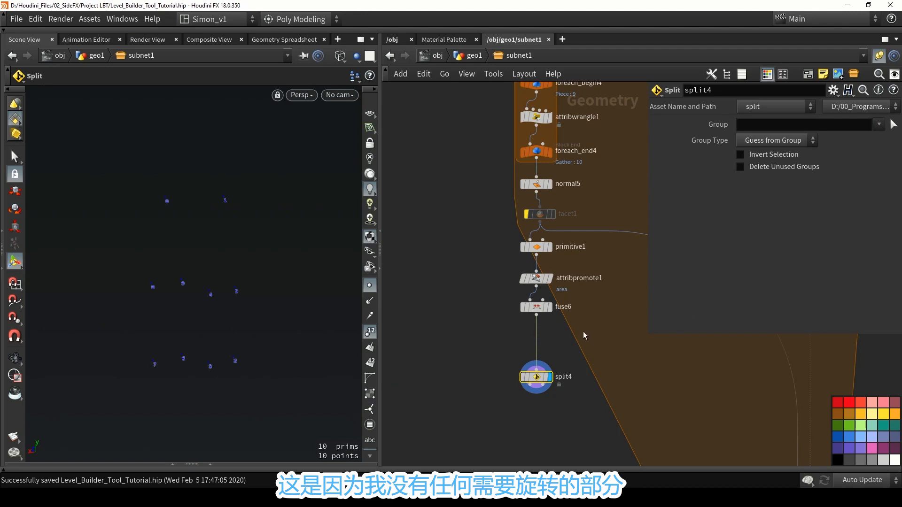
{"action": "left_click", "coordinate": [549, 184]}
{"action": "left_click", "coordinate": [537, 184]}
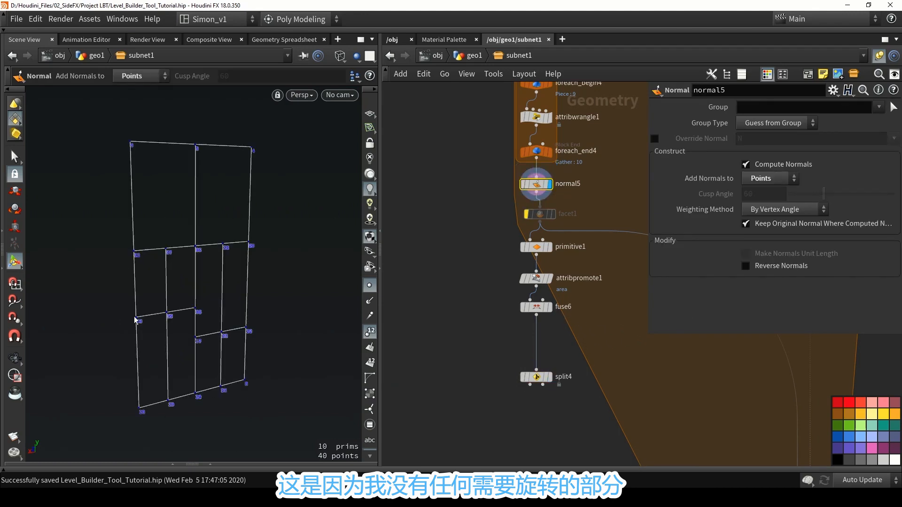
Copy the group name rotated from attribwrangle1's VEX code, use it as split4's Group, and display split4.
{"action": "scroll", "coordinate": [470, 197], "scroll_direction": "up", "scroll_amount": 4}
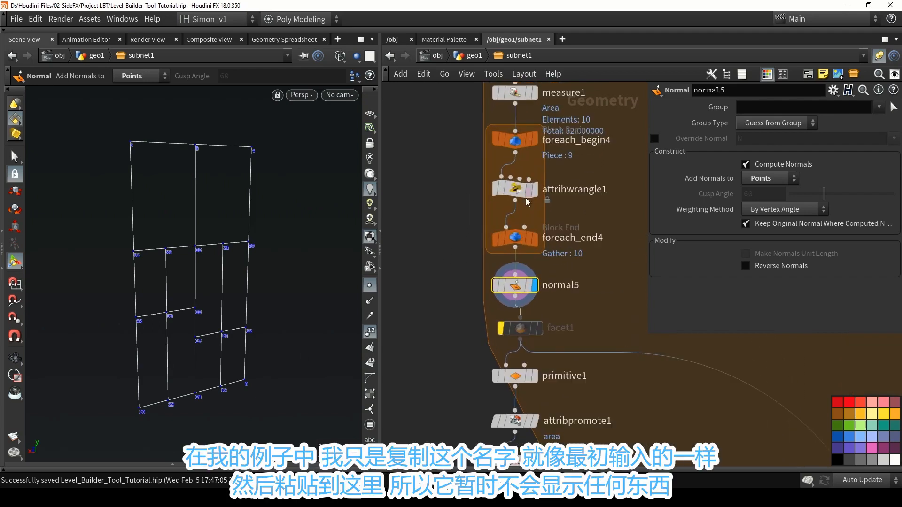
{"action": "left_click", "coordinate": [515, 189]}
{"action": "left_click_drag", "start_coordinate": [755, 237], "coordinate": [786, 237]}
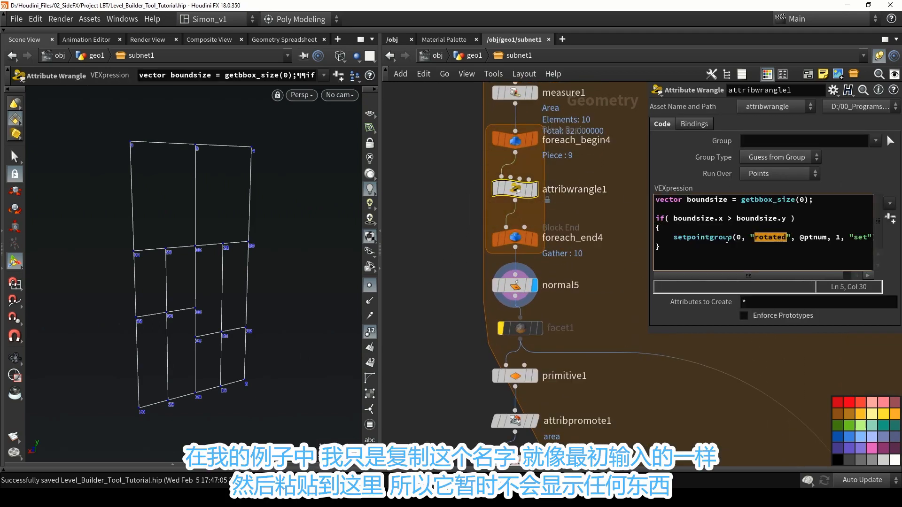
{"action": "middle_click_drag", "start_coordinate": [617, 315], "coordinate": [602, 227]}
{"action": "scroll", "coordinate": [598, 225], "scroll_direction": "down", "scroll_amount": 3}
{"action": "scroll", "coordinate": [543, 370], "scroll_direction": "up", "scroll_amount": 2}
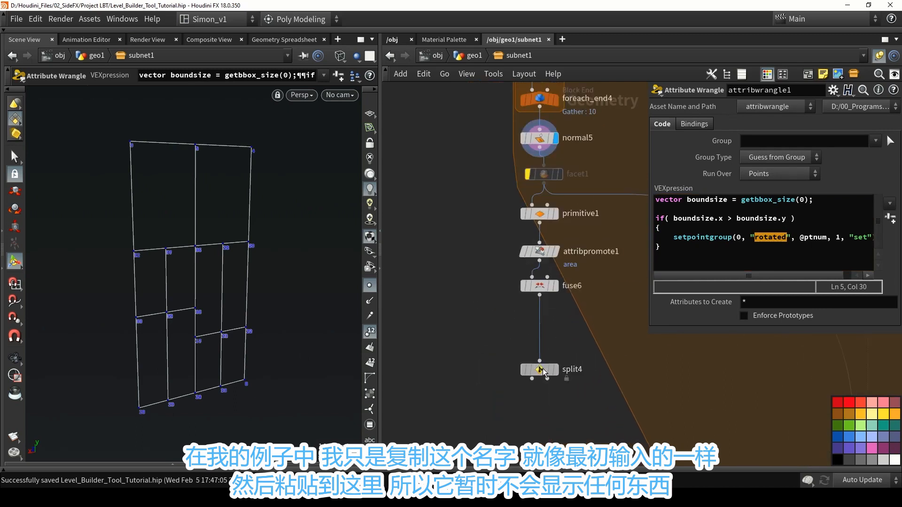
{"action": "left_click", "coordinate": [543, 368]}
{"action": "left_click", "coordinate": [761, 124]}
{"action": "type", "text": "rotated"}
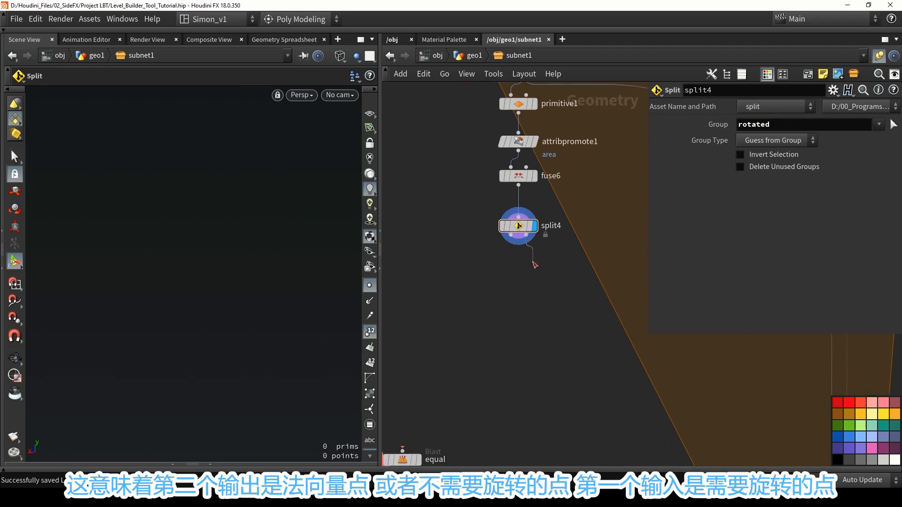
{"action": "left_click", "coordinate": [527, 235]}
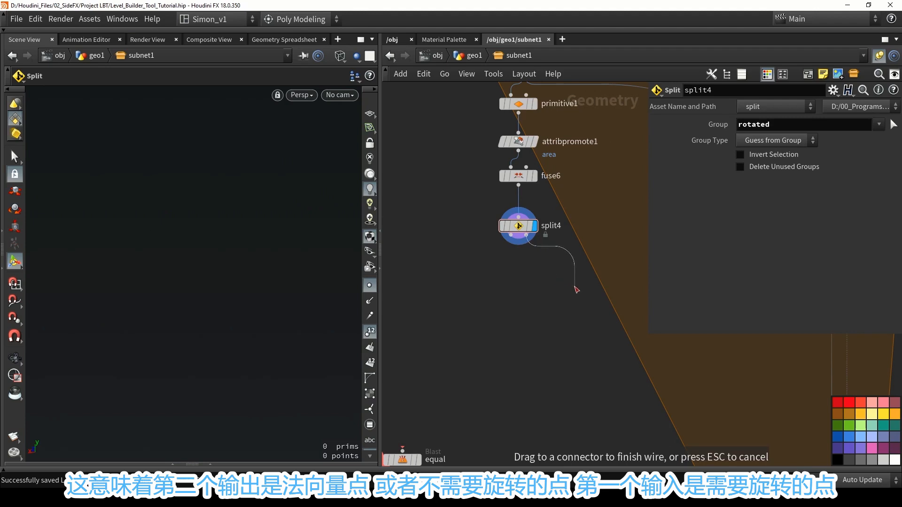
{"action": "left_click_drag", "start_coordinate": [575, 287], "coordinate": [561, 302]}
{"action": "left_click", "coordinate": [560, 302]}
{"action": "middle_click_drag", "start_coordinate": [528, 294], "coordinate": [562, 292]}
{"action": "left_click_drag", "start_coordinate": [545, 234], "coordinate": [511, 272]}
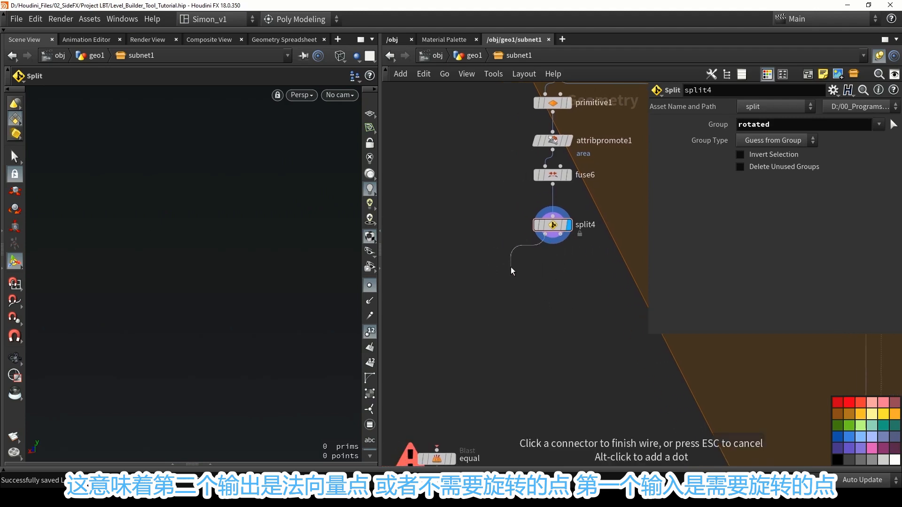
{"action": "key", "text": "Escape"}
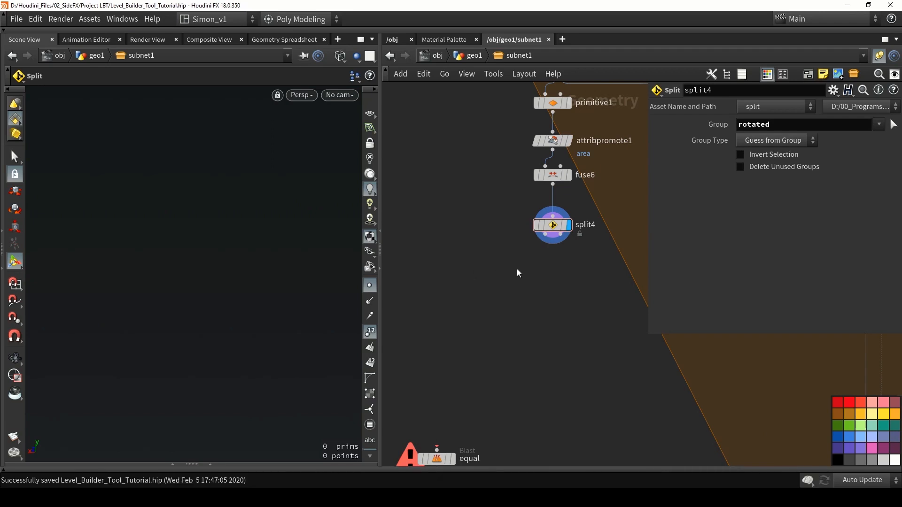
Add an Orientation Along Curve node below split4, connect it to split4's first output, and display it.
{"action": "scroll", "coordinate": [517, 269], "scroll_direction": "up", "scroll_amount": 2}
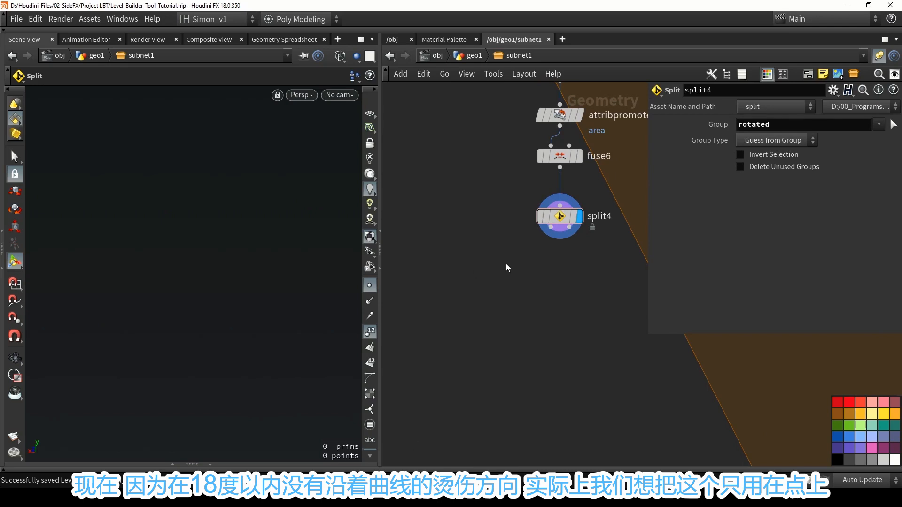
{"action": "key", "text": "Tab"}
{"action": "type", "text": "ori"}
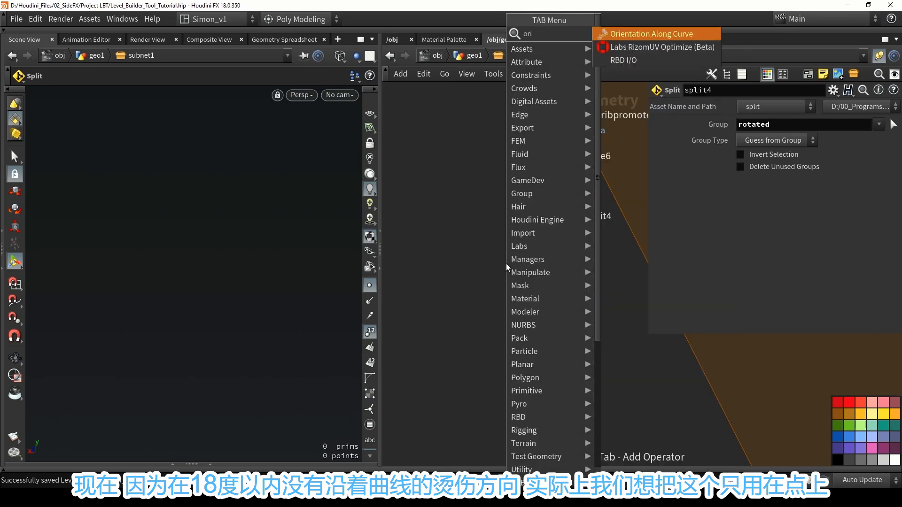
{"action": "key", "text": "Return"}
{"action": "left_click", "coordinate": [507, 257]}
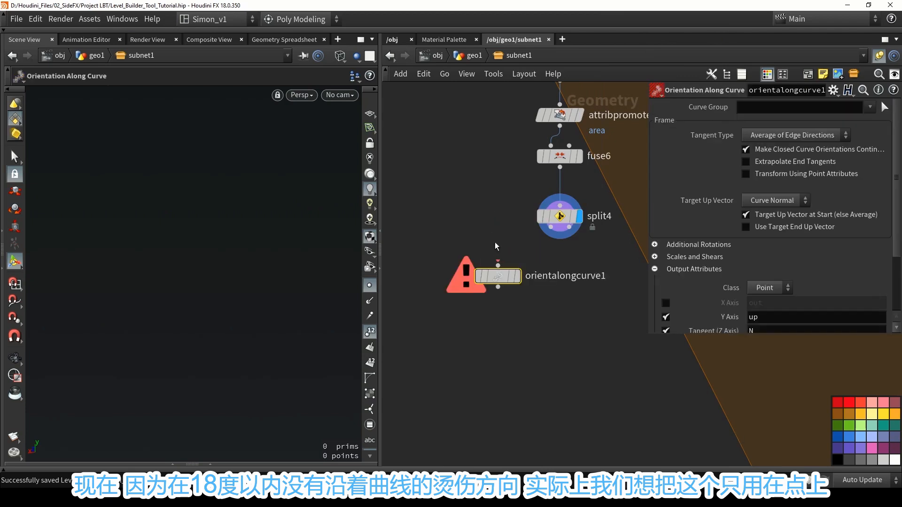
{"action": "left_click_drag", "start_coordinate": [551, 228], "coordinate": [487, 278]}
{"action": "mouse_move", "coordinate": [489, 277]}
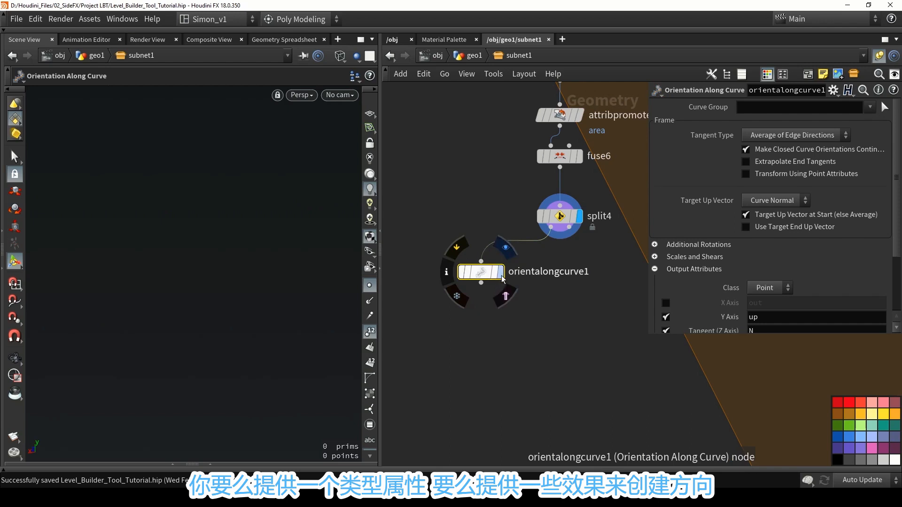
{"action": "left_click", "coordinate": [502, 277]}
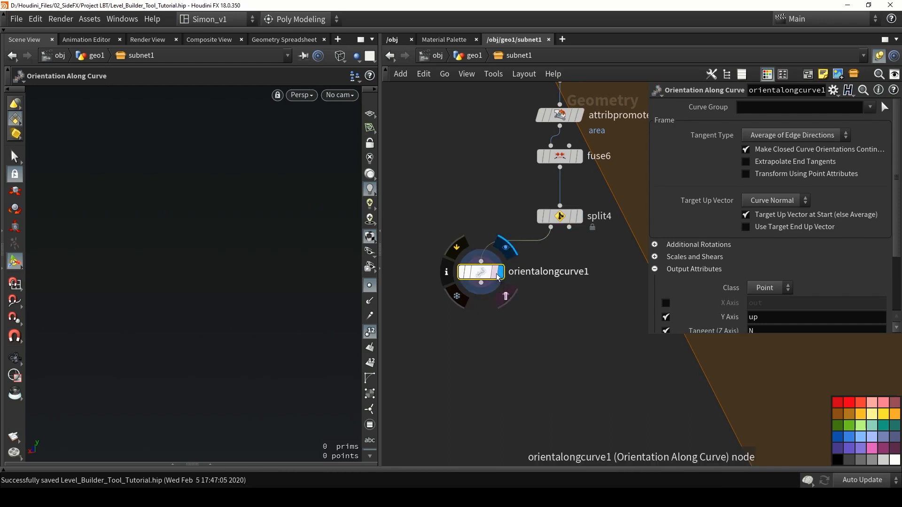
{"action": "left_click_drag", "start_coordinate": [483, 273], "coordinate": [479, 272]}
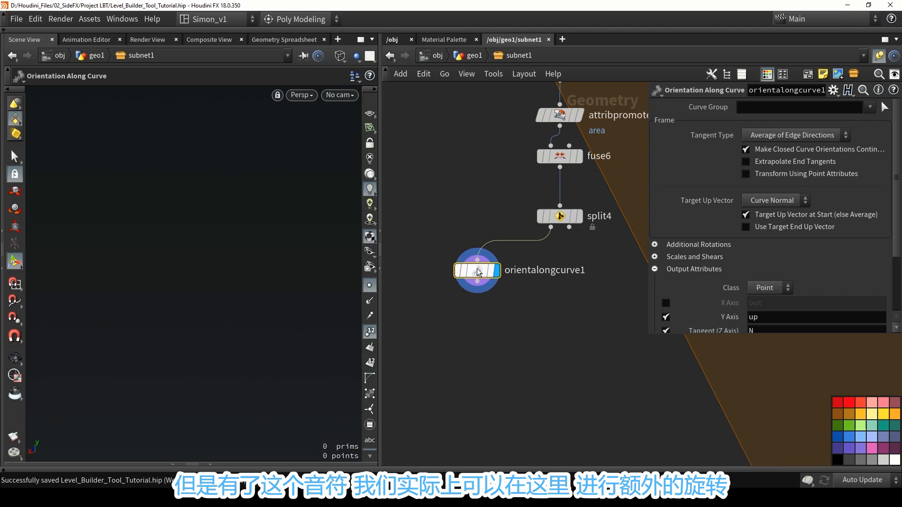
Enable Apply Roll or Twist in orientalongcurve1's additional rotations and set Roll to 90.
{"action": "left_click", "coordinate": [664, 245]}
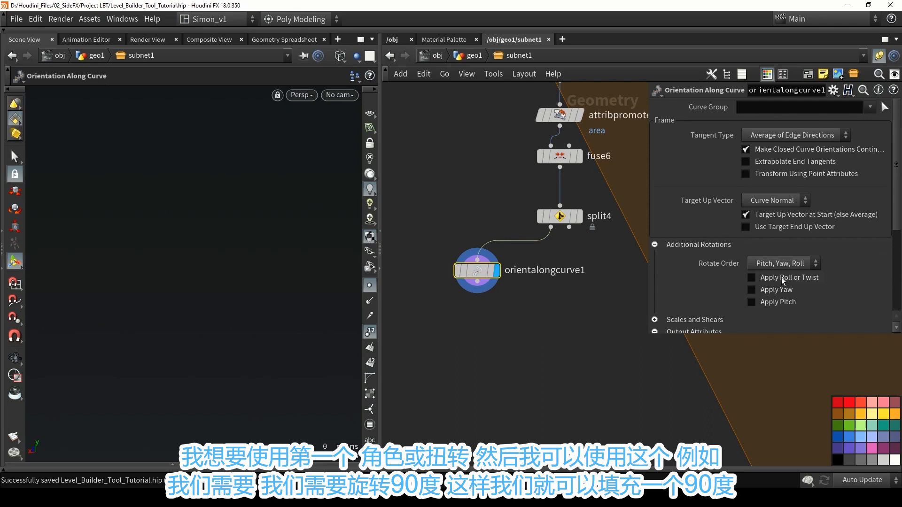
{"action": "left_click", "coordinate": [781, 277]}
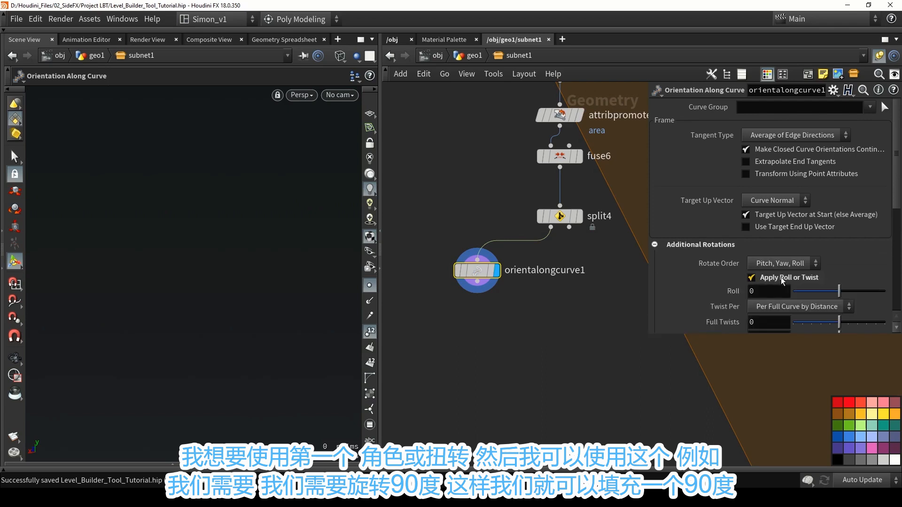
{"action": "scroll", "coordinate": [781, 277], "scroll_direction": "down", "scroll_amount": 1}
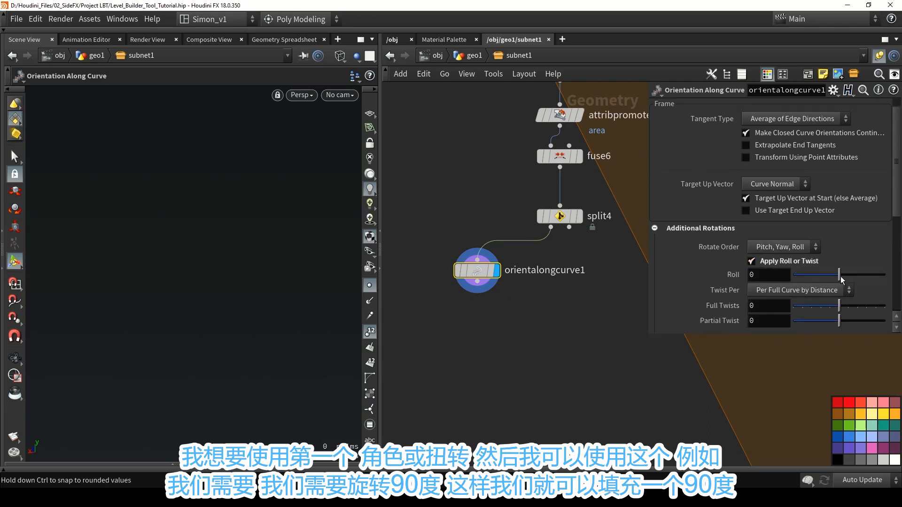
{"action": "left_click_drag", "start_coordinate": [840, 278], "coordinate": [861, 278]}
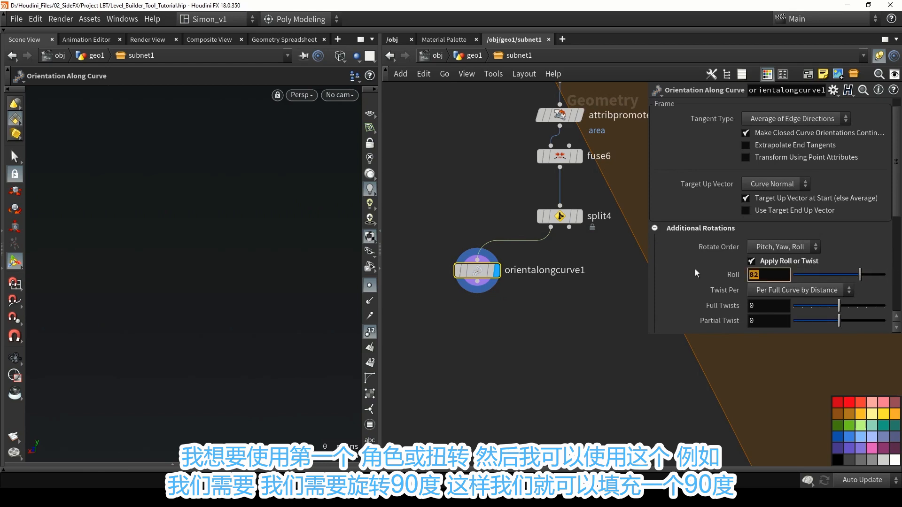
{"action": "type", "text": "90"}
{"action": "key", "text": "Return"}
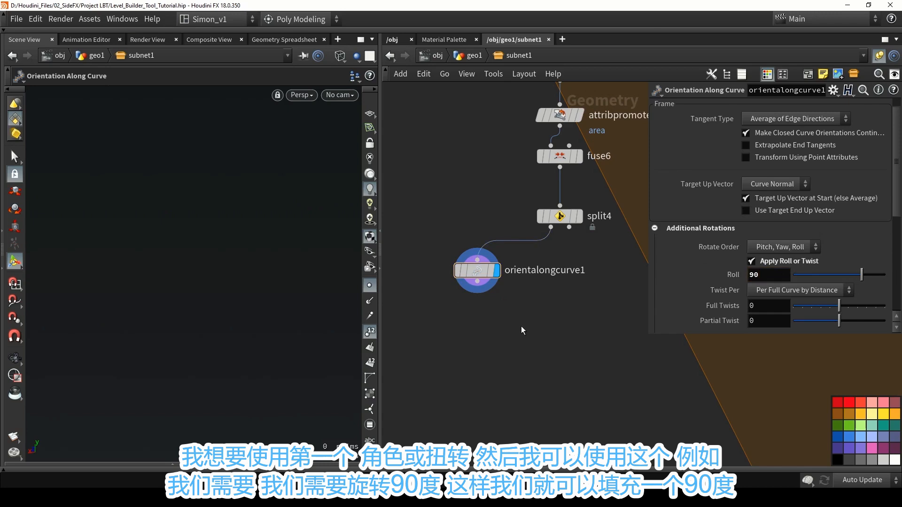
Duplicate orientalongcurve1 beside itself, connect the displayed copy to split4's second output, and set its Roll to 0.
{"action": "middle_click_drag", "start_coordinate": [521, 313], "coordinate": [476, 320]}
{"action": "left_click_drag", "start_coordinate": [435, 278], "coordinate": [574, 275], "text": "alt"}
{"action": "left_click_drag", "start_coordinate": [523, 234], "coordinate": [574, 266]}
{"action": "left_click_drag", "start_coordinate": [765, 277], "coordinate": [735, 274]}
{"action": "type", "text": "0"}
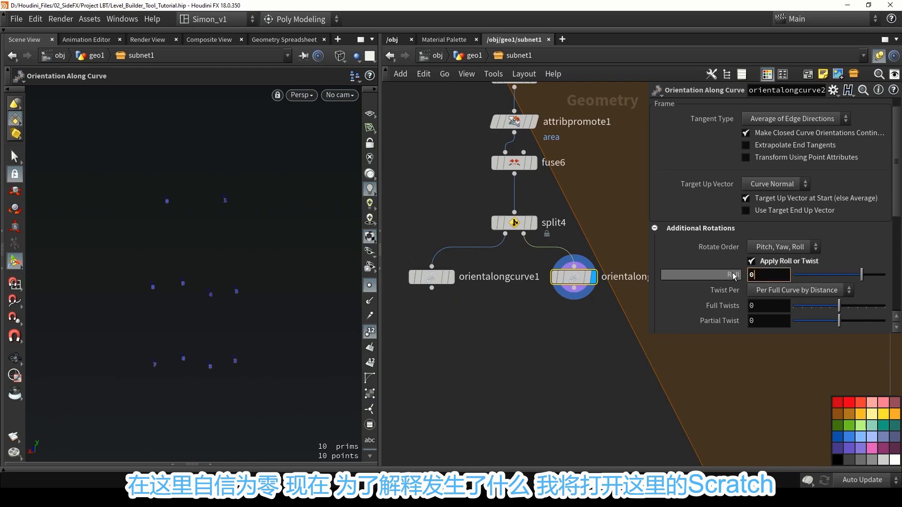
{"action": "left_click", "coordinate": [583, 379]}
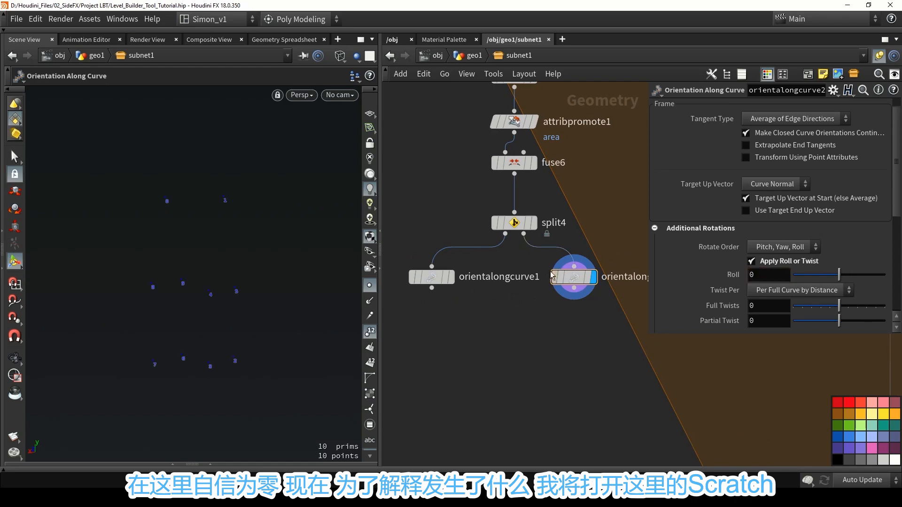
Compare the up vectors of both Orientation Along Curve nodes in the Geometry Spreadsheet, temporarily feeding orientalongcurve1 from split4's second output.
{"action": "mouse_move", "coordinate": [576, 279]}
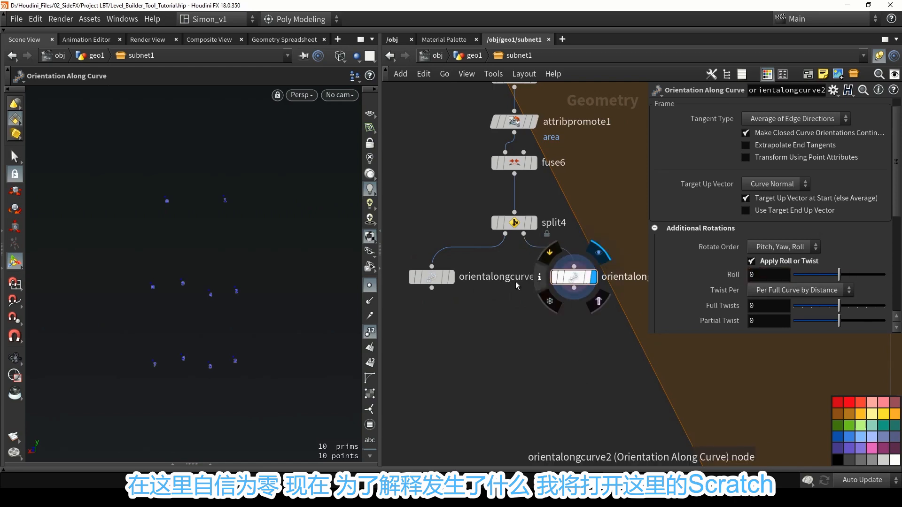
{"action": "left_click", "coordinate": [212, 463]}
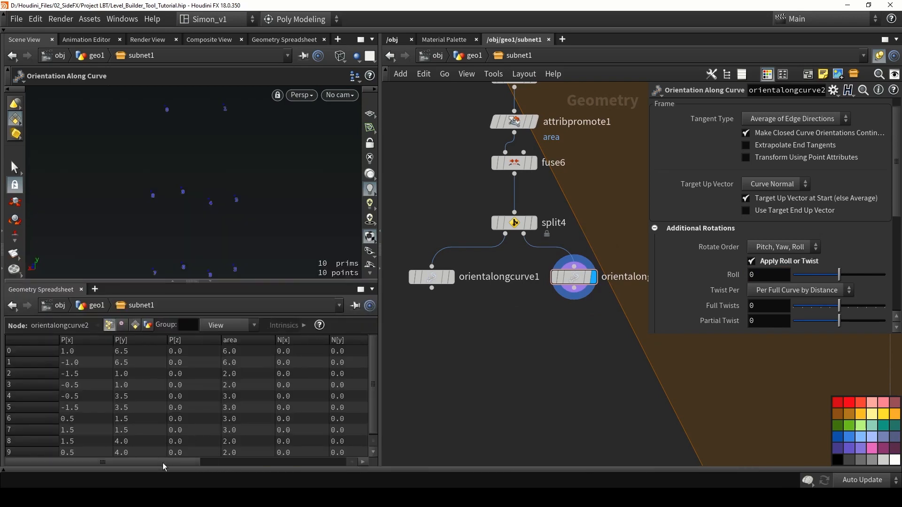
{"action": "left_click_drag", "start_coordinate": [162, 463], "coordinate": [317, 453]}
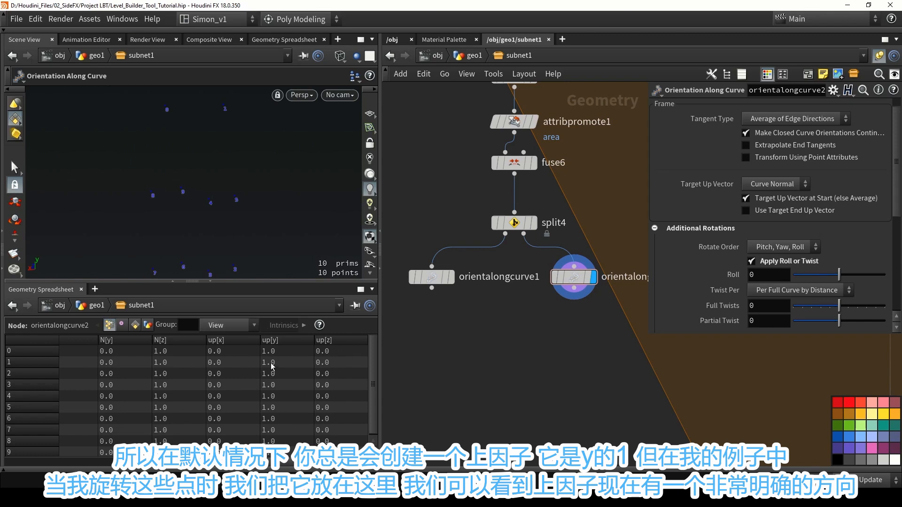
{"action": "left_click", "coordinate": [452, 281]}
{"action": "left_click", "coordinate": [436, 281]}
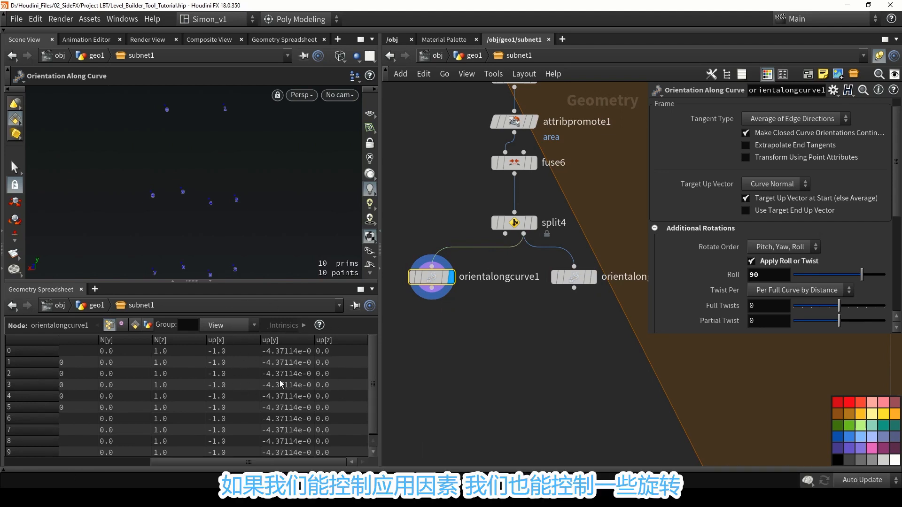
{"action": "left_click_drag", "start_coordinate": [506, 233], "coordinate": [450, 269]}
{"action": "left_click", "coordinate": [499, 331]}
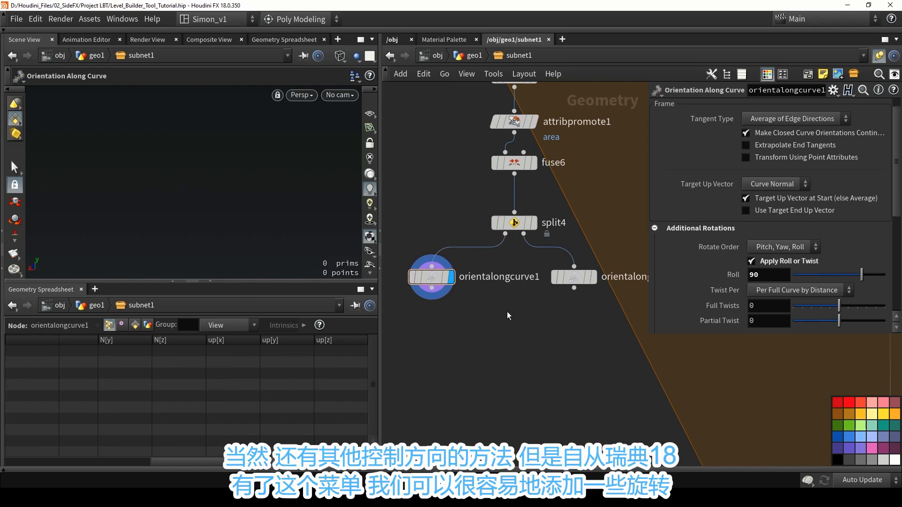
Add a Merge node below the two Orientation Along Curve nodes, connect both to it, and display the merge.
{"action": "scroll", "coordinate": [771, 291], "scroll_direction": "down", "scroll_amount": 3}
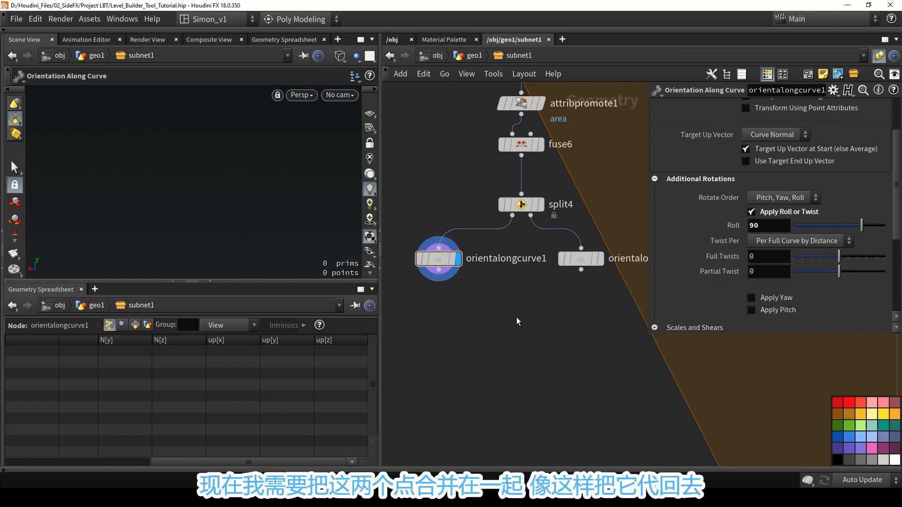
{"action": "key", "text": "Tab"}
{"action": "type", "text": "mer"}
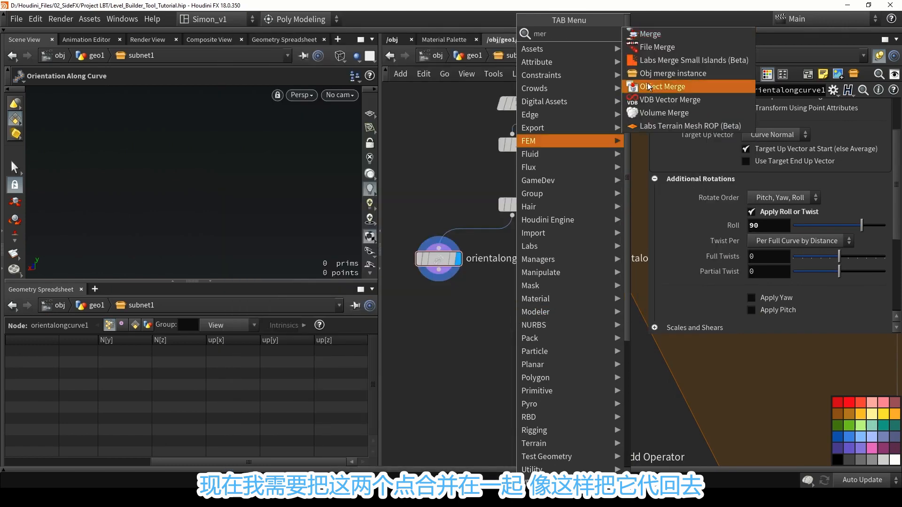
{"action": "left_click", "coordinate": [662, 33]}
{"action": "left_click", "coordinate": [495, 286]}
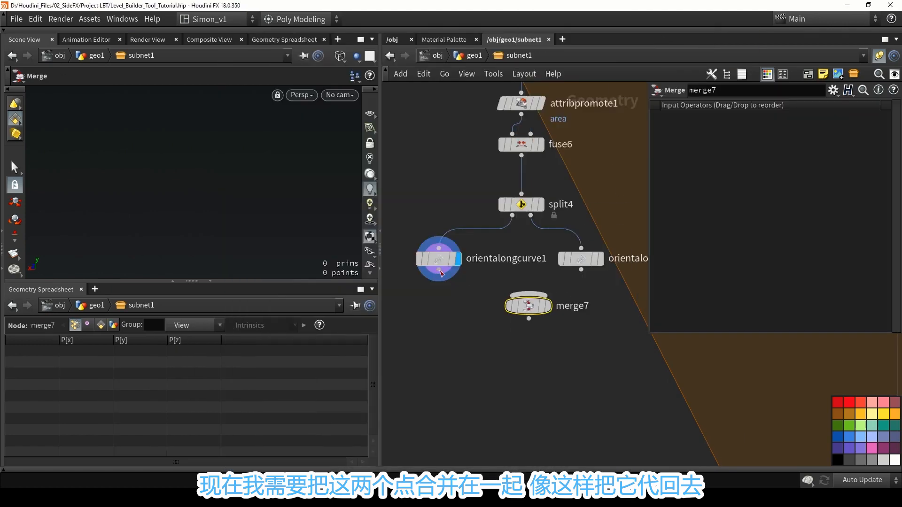
{"action": "left_click_drag", "start_coordinate": [440, 271], "coordinate": [528, 295]}
{"action": "left_click_drag", "start_coordinate": [583, 270], "coordinate": [530, 308]}
{"action": "left_click", "coordinate": [554, 285]}
{"action": "scroll", "coordinate": [536, 308], "scroll_direction": "down", "scroll_amount": 1}
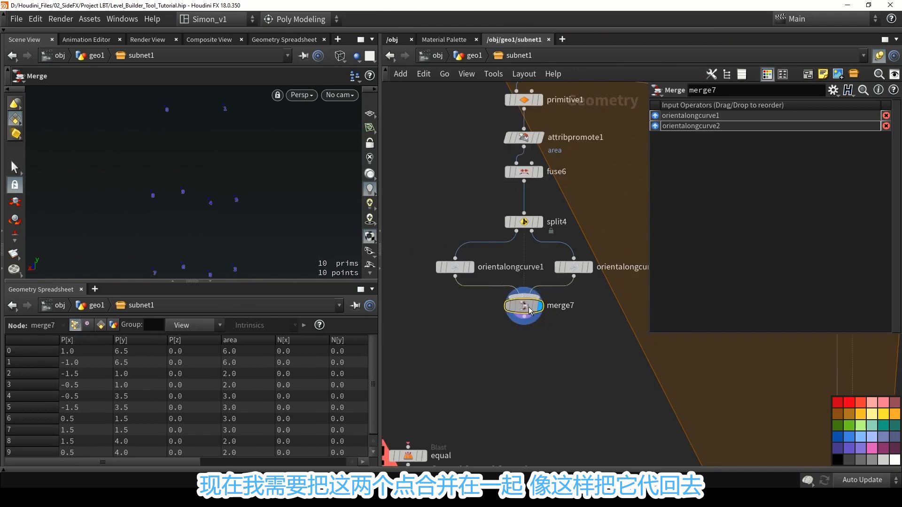
Select blast8, blast9, blast10 and equal and connect all four to merge7's output.
{"action": "scroll", "coordinate": [530, 310], "scroll_direction": "down", "scroll_amount": 5}
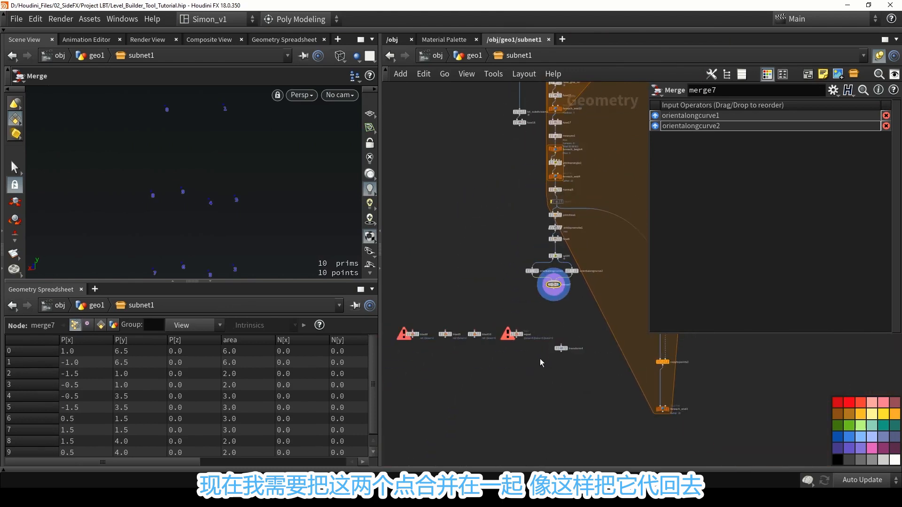
{"action": "left_click_drag", "start_coordinate": [540, 363], "coordinate": [402, 321]}
{"action": "scroll", "coordinate": [520, 326], "scroll_direction": "up", "scroll_amount": 3}
{"action": "left_click_drag", "start_coordinate": [515, 334], "coordinate": [580, 264]}
{"action": "middle_click_drag", "start_coordinate": [564, 300], "coordinate": [606, 283]}
{"action": "left_click", "coordinate": [606, 284]}
{"action": "scroll", "coordinate": [508, 335], "scroll_direction": "down", "scroll_amount": 3}
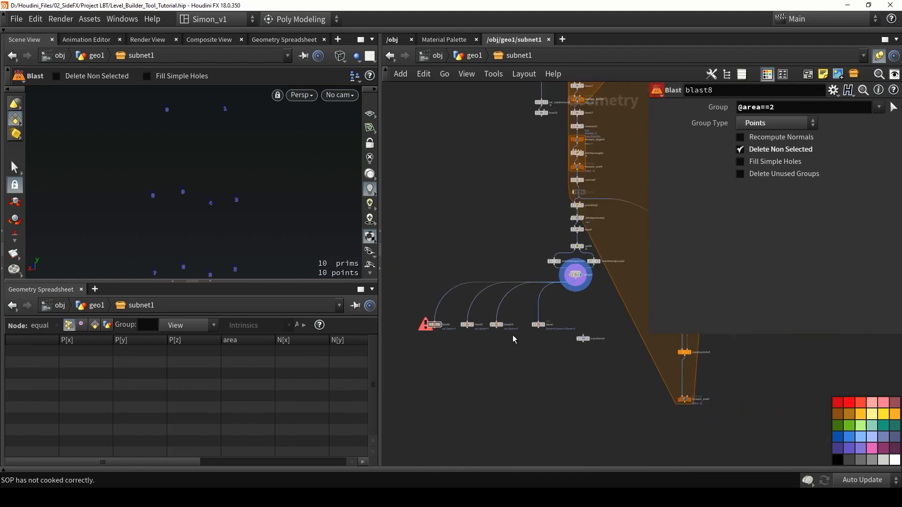
Arrange blast8, blast9, blast10 and equal together directly beneath merge7 and save the scene file.
{"action": "middle_click_drag", "start_coordinate": [539, 348], "coordinate": [522, 314]}
{"action": "scroll", "coordinate": [521, 314], "scroll_direction": "down", "scroll_amount": 2}
{"action": "left_click_drag", "start_coordinate": [525, 306], "coordinate": [410, 274]}
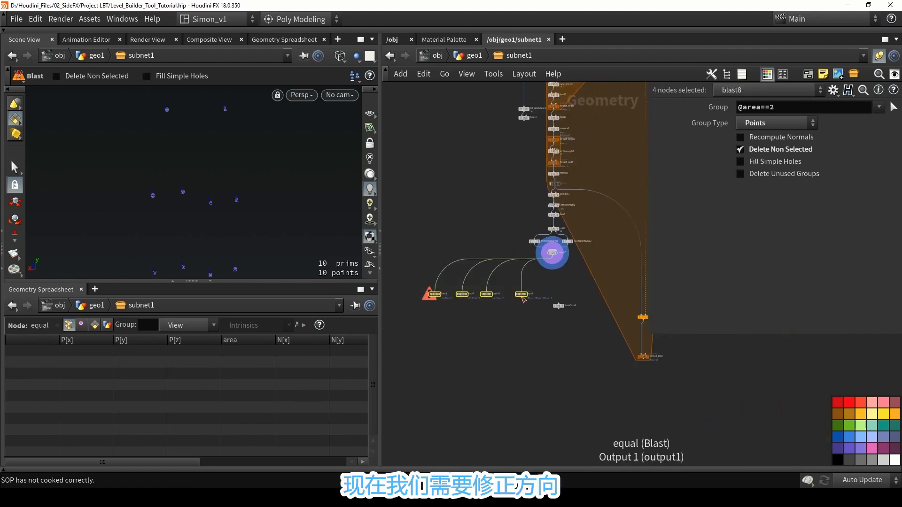
{"action": "left_click_drag", "start_coordinate": [526, 299], "coordinate": [598, 288]}
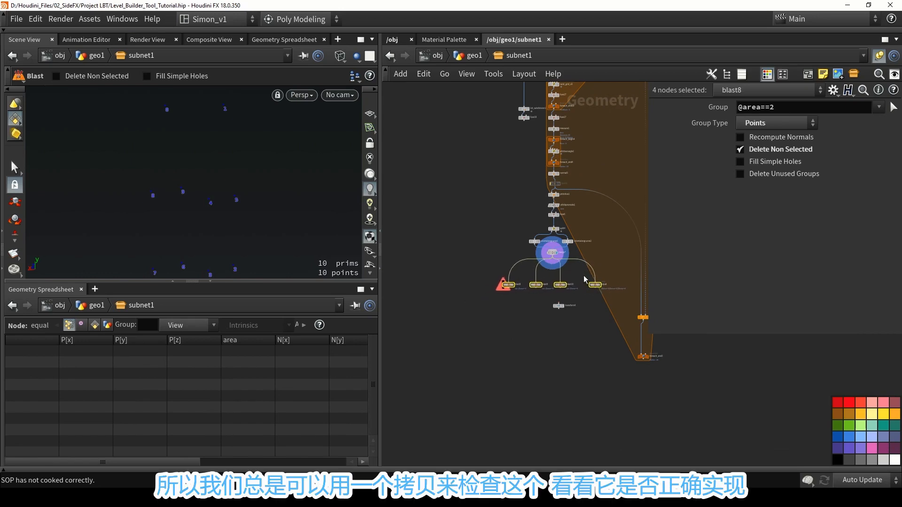
{"action": "scroll", "coordinate": [581, 274], "scroll_direction": "up", "scroll_amount": 2}
{"action": "left_click", "coordinate": [579, 272]}
{"action": "key", "text": "ctrl+s"}
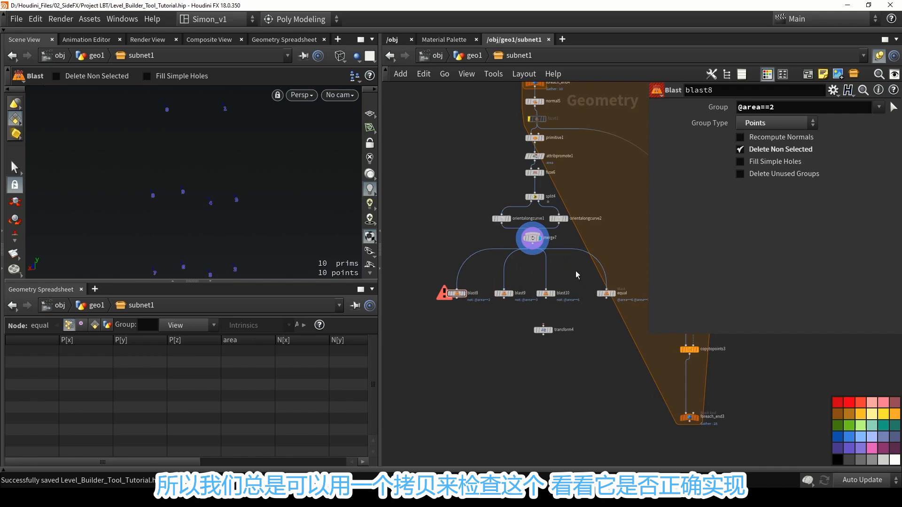
Compare the custom foreach subdivision block with the lot_subdivision1 and fuse18 branch, and view foreach_end3's wall grids.
{"action": "scroll", "coordinate": [523, 261], "scroll_direction": "down", "scroll_amount": 3}
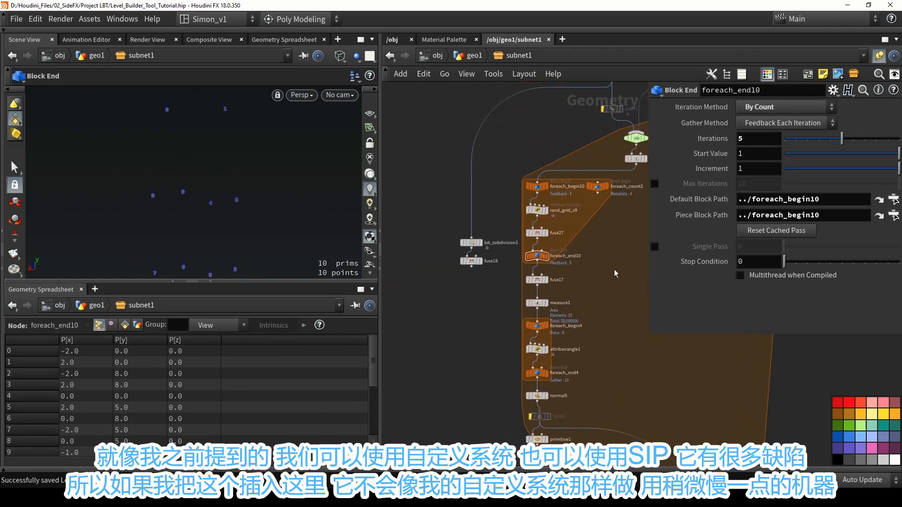
{"action": "left_click_drag", "start_coordinate": [633, 274], "coordinate": [535, 160]}
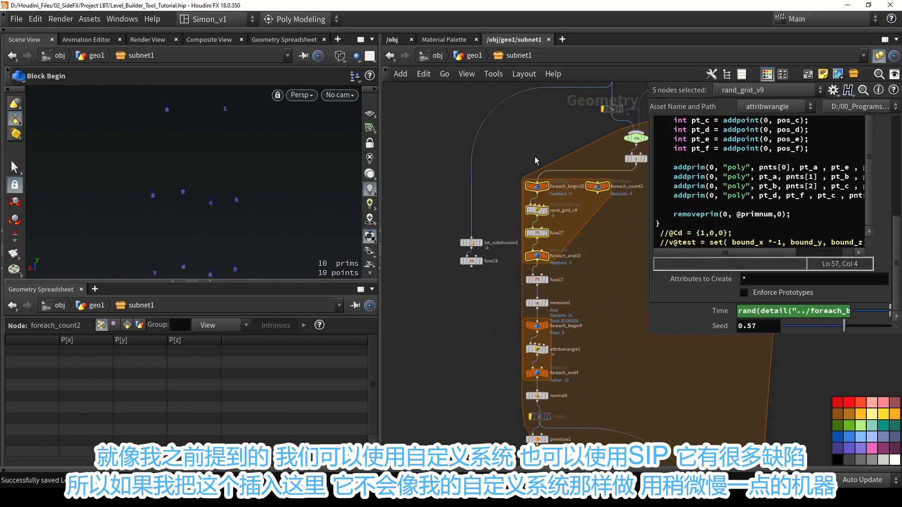
{"action": "scroll", "coordinate": [486, 282], "scroll_direction": "up", "scroll_amount": 2}
{"action": "left_click_drag", "start_coordinate": [490, 284], "coordinate": [438, 190]}
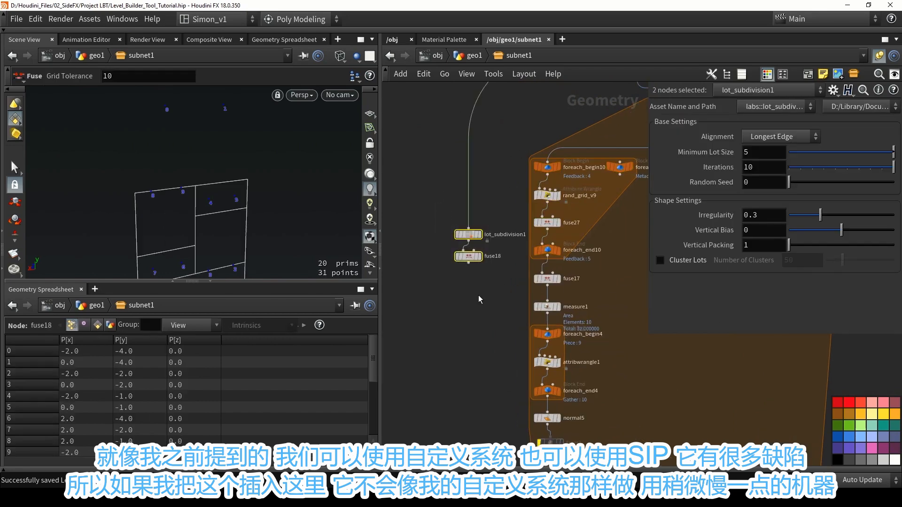
{"action": "left_click", "coordinate": [478, 295]}
{"action": "left_click_drag", "start_coordinate": [468, 265], "coordinate": [522, 301]}
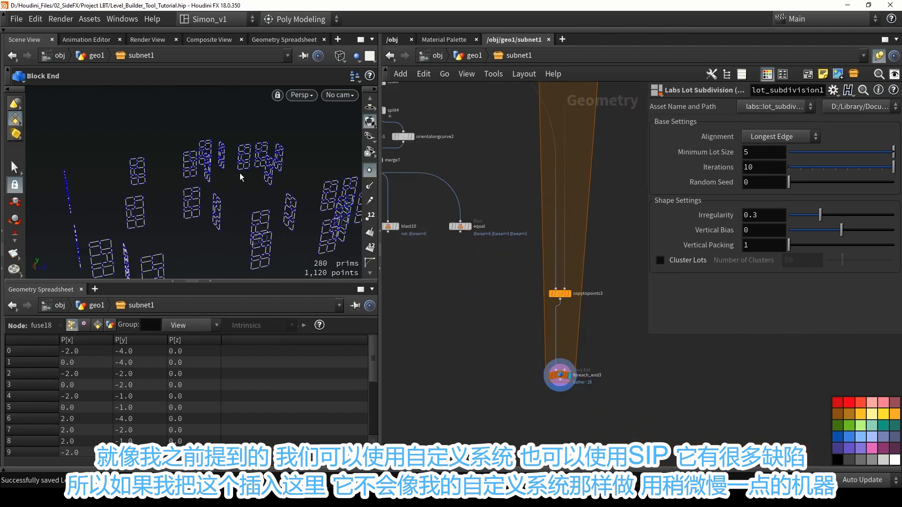
{"action": "left_click_drag", "start_coordinate": [239, 174], "coordinate": [212, 167], "text": "alt"}
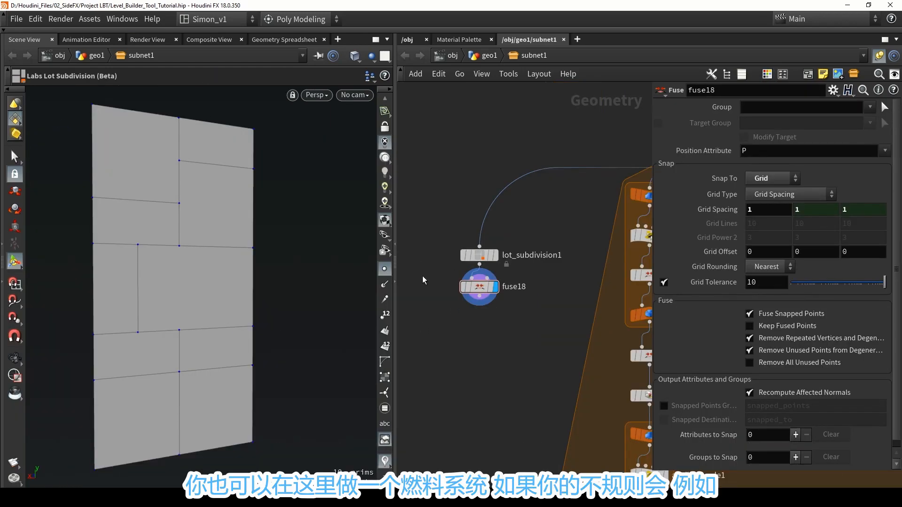
Set lot_subdivision1's Irregularity to 0.806 and display the snapped result of fuse18.
{"action": "left_click", "coordinate": [479, 255]}
{"action": "left_click_drag", "start_coordinate": [804, 214], "coordinate": [874, 213]}
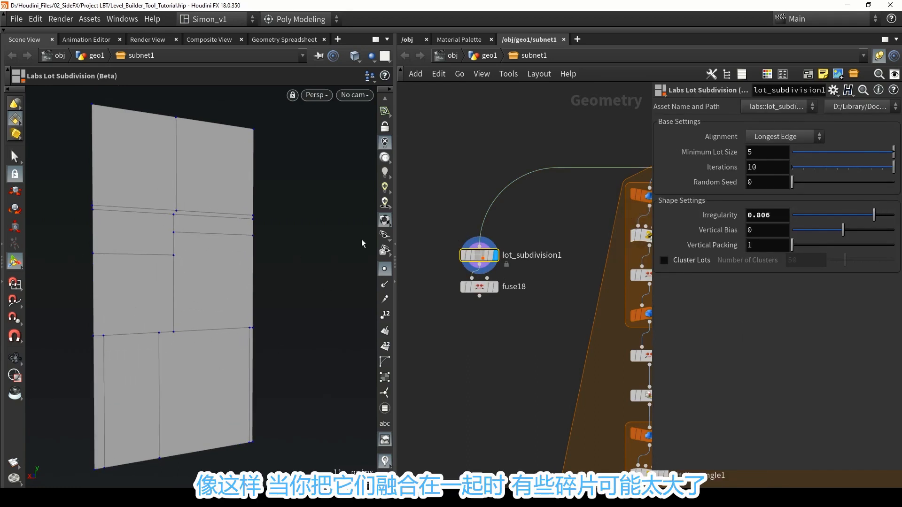
{"action": "left_click", "coordinate": [494, 287]}
{"action": "left_click", "coordinate": [486, 293]}
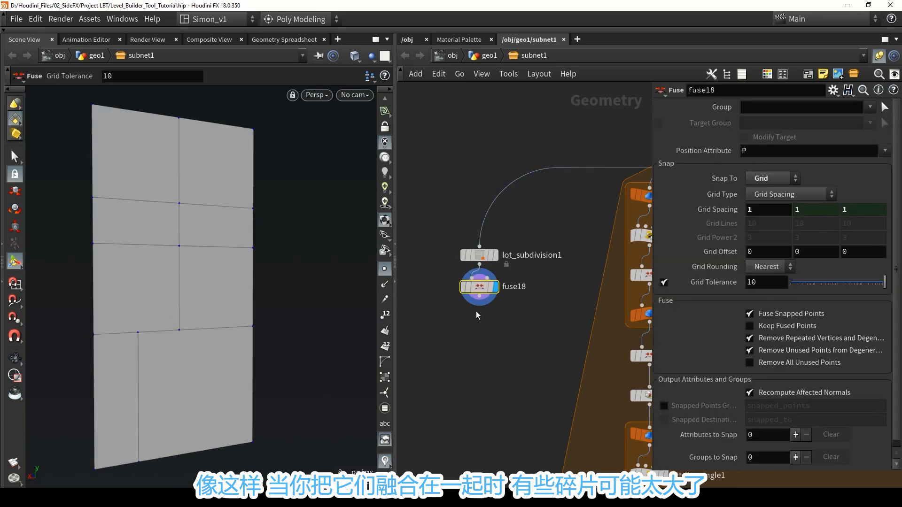
Add a Divide node between lot_subdivision1 and a lowered fuse18, feed it from lot_subdivision1, and display it.
{"action": "key", "text": "Tab"}
{"action": "type", "text": "di"}
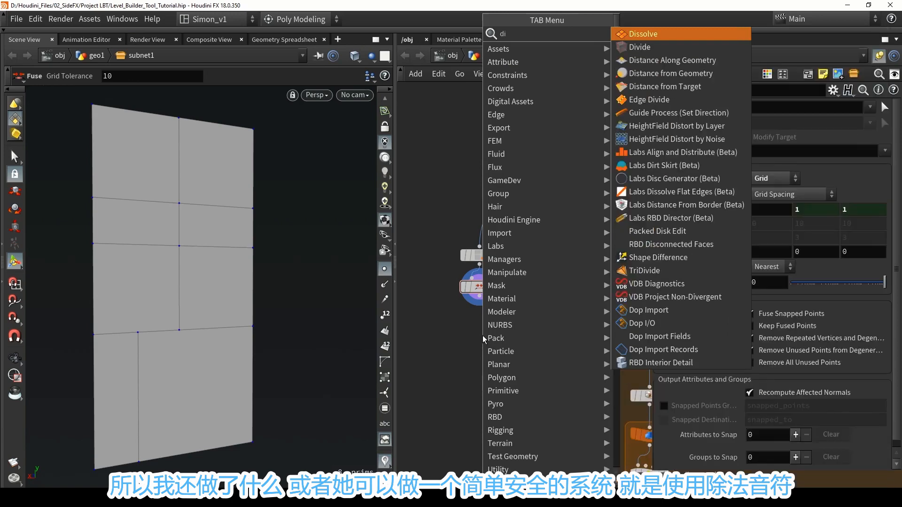
{"action": "type", "text": "vi"}
{"action": "left_click", "coordinate": [624, 39]}
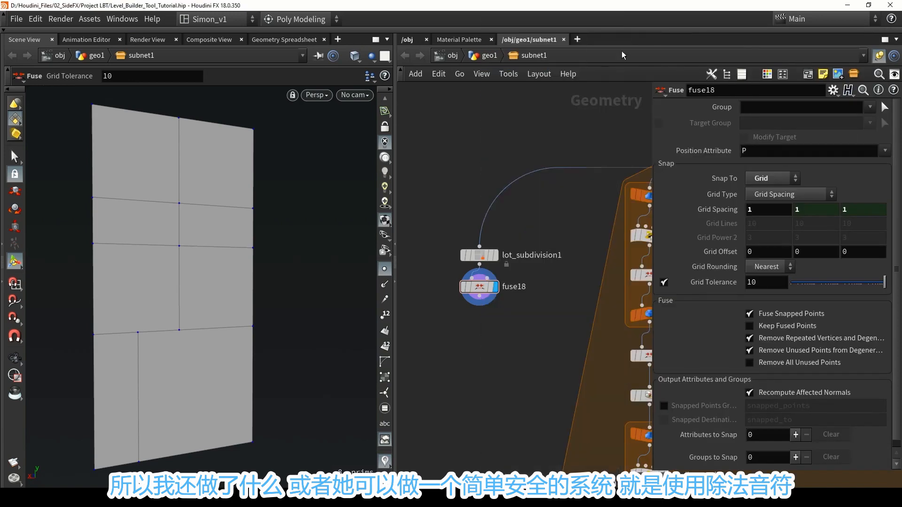
{"action": "left_click", "coordinate": [548, 286]}
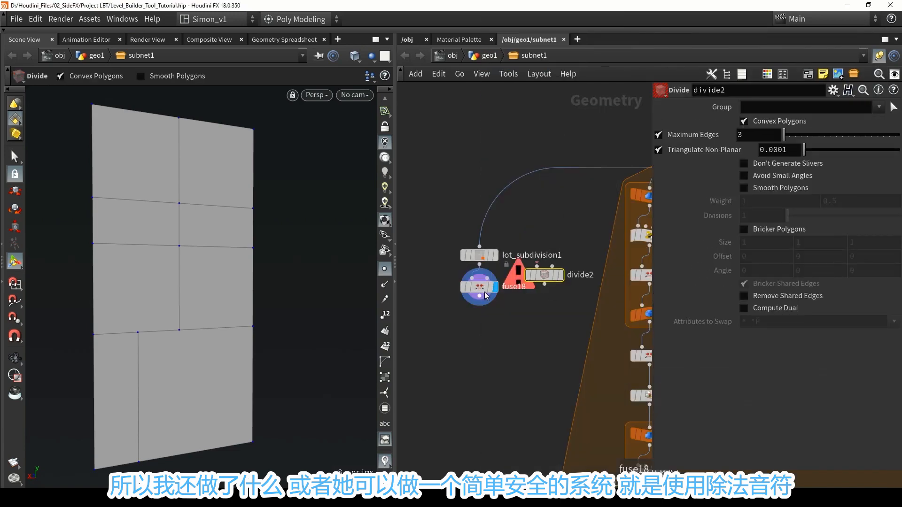
{"action": "left_click_drag", "start_coordinate": [482, 290], "coordinate": [477, 336]}
{"action": "scroll", "coordinate": [476, 265], "scroll_direction": "up", "scroll_amount": 2}
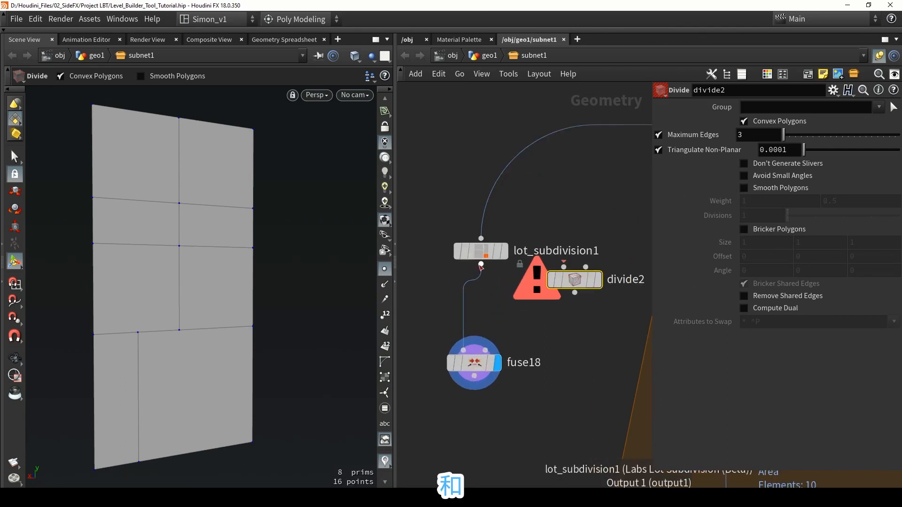
{"action": "left_click_drag", "start_coordinate": [481, 264], "coordinate": [515, 297]}
{"action": "left_click", "coordinate": [548, 300]}
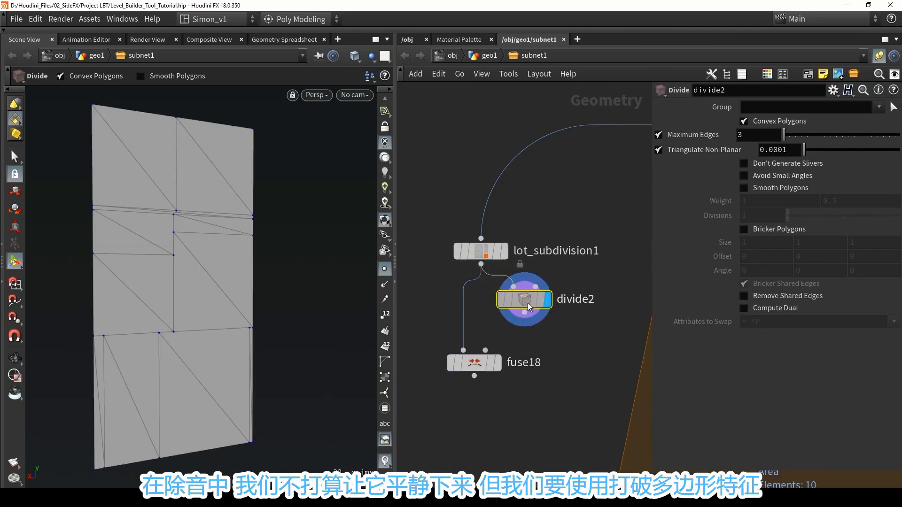
Turn off Convex Polygons on divide2, enable Bricker Polygons, and set its Size to 3, 3, 3.
{"action": "left_click", "coordinate": [759, 123]}
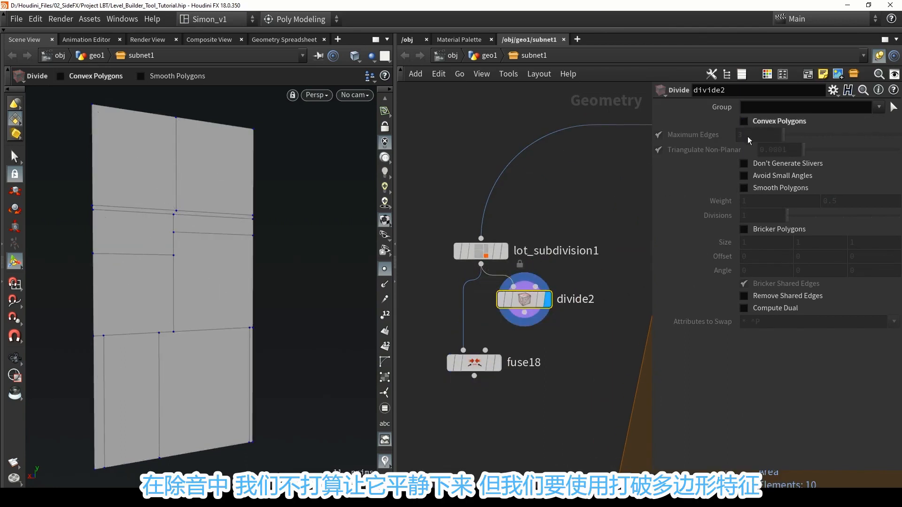
{"action": "left_click", "coordinate": [757, 230]}
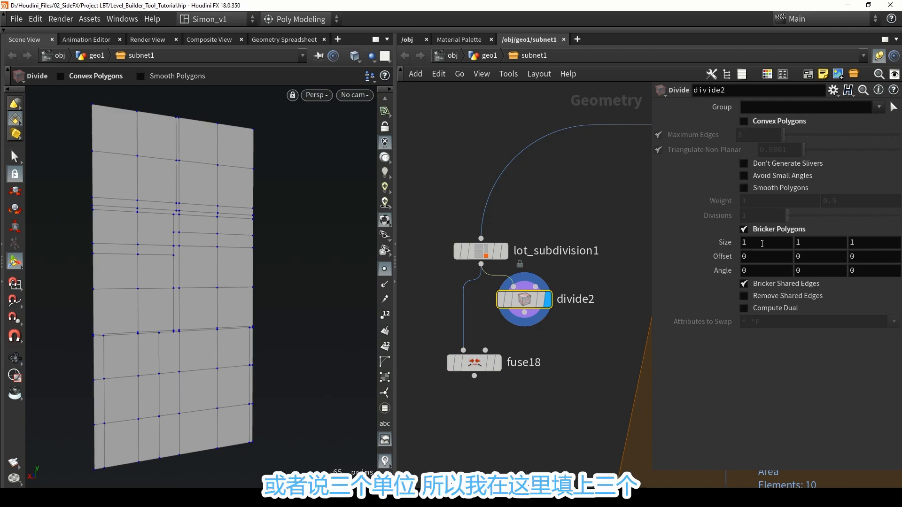
{"action": "left_click", "coordinate": [763, 243]}
{"action": "type", "text": "3"}
{"action": "left_click", "coordinate": [821, 242]}
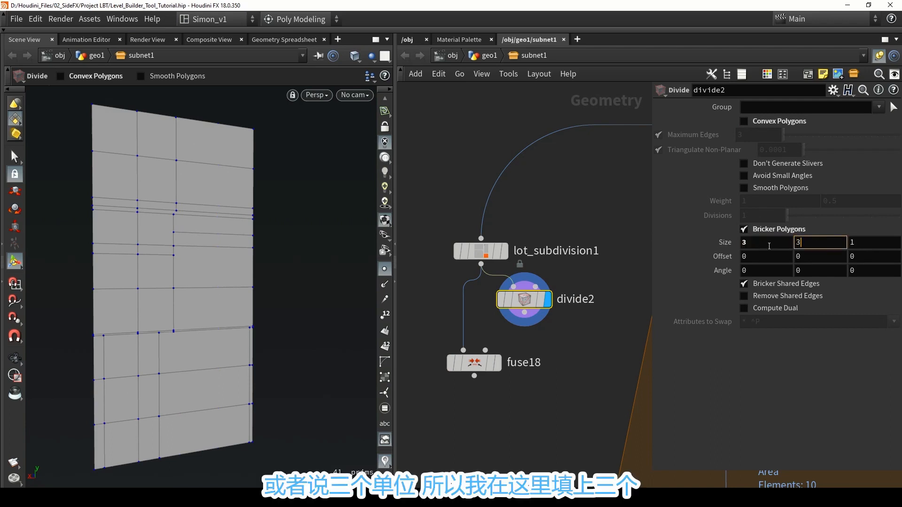
{"action": "type", "text": "3"}
{"action": "key", "text": "Tab"}
{"action": "type", "text": "3"}
{"action": "key", "text": "Return"}
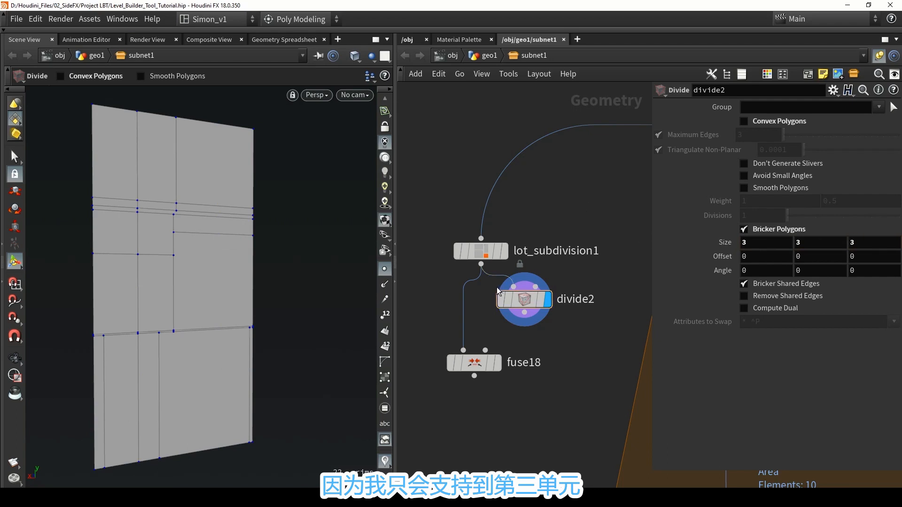
Compare the displayed output of lot_subdivision1 with divide2 to examine the added supporting edges.
{"action": "left_click", "coordinate": [501, 254]}
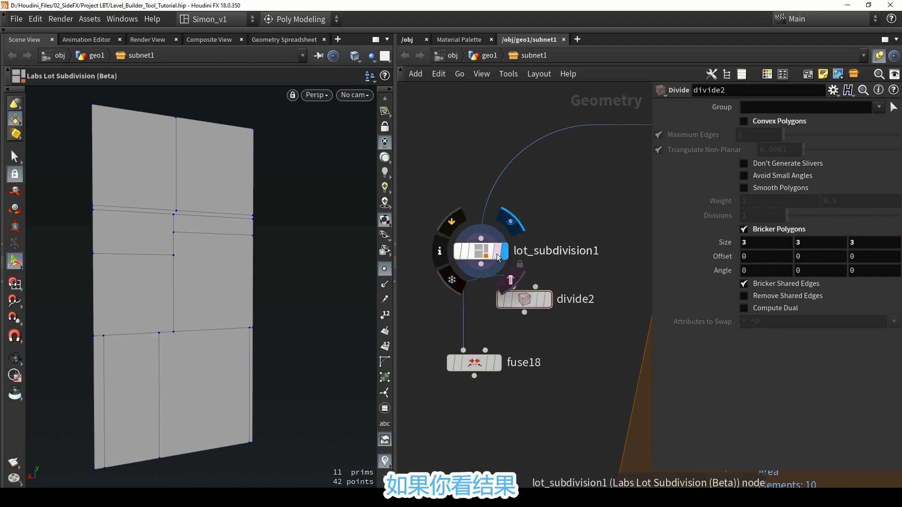
{"action": "left_click", "coordinate": [549, 300]}
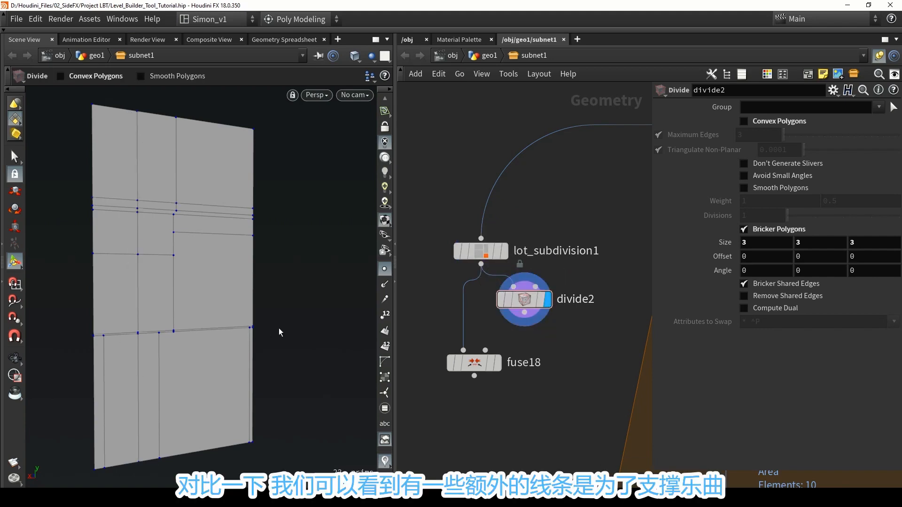
{"action": "left_click", "coordinate": [504, 251]}
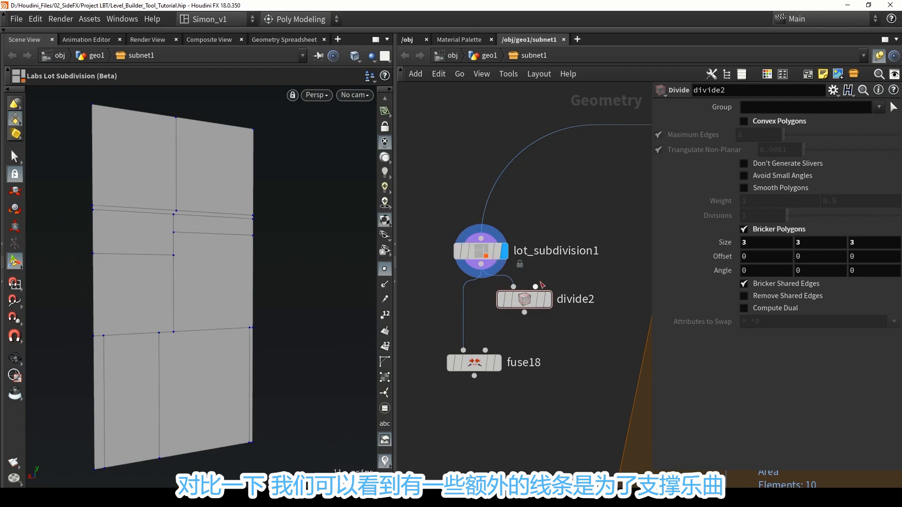
{"action": "left_click", "coordinate": [548, 299]}
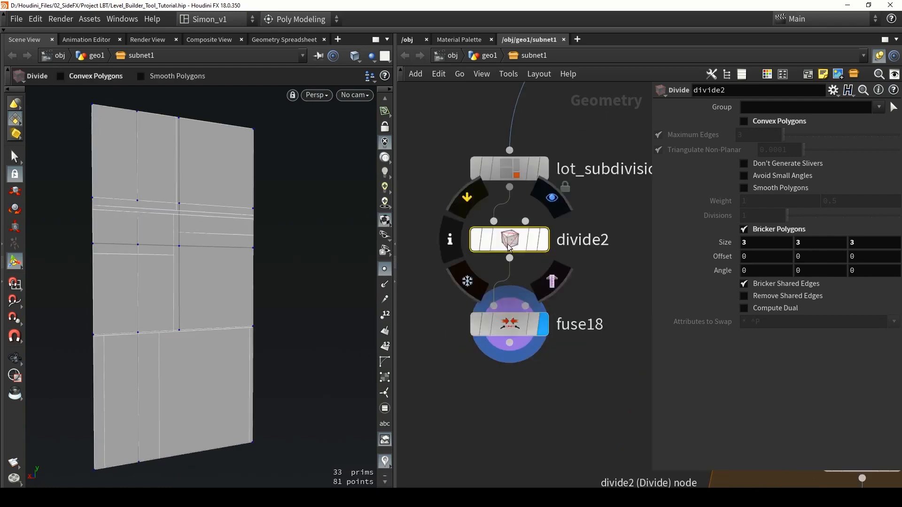
Feed fuse18 from divide2 and compare the fused panels with divide2 bypassed and active, leaving it active.
{"action": "left_click", "coordinate": [510, 327]}
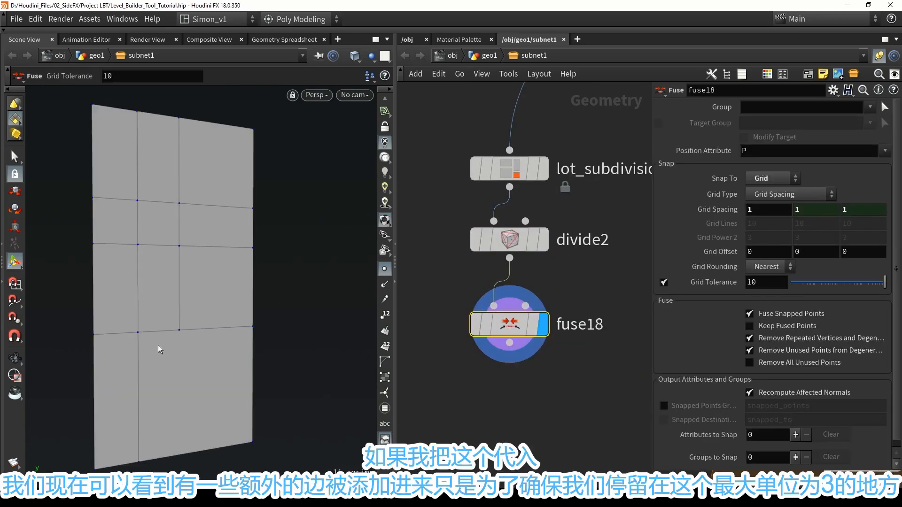
{"action": "left_click", "coordinate": [474, 241]}
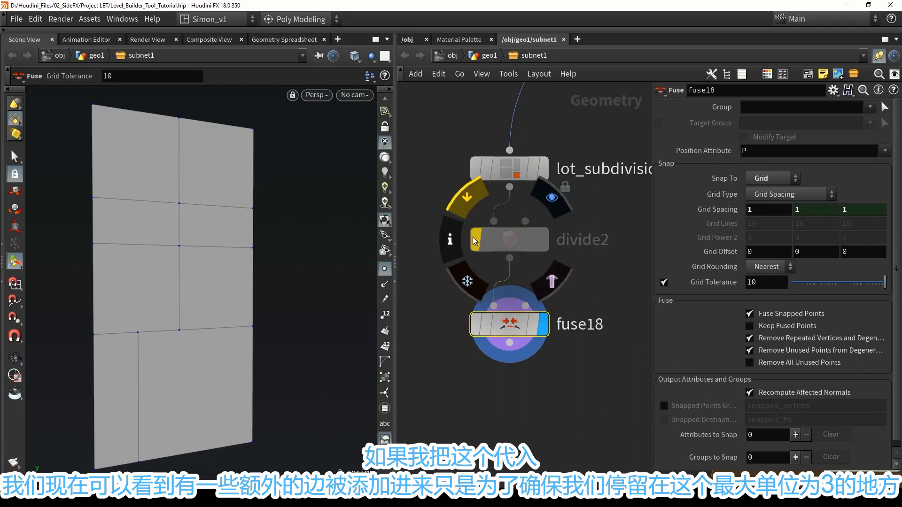
{"action": "left_click", "coordinate": [475, 240]}
{"action": "left_click", "coordinate": [475, 240]}
{"action": "left_click", "coordinate": [475, 240]}
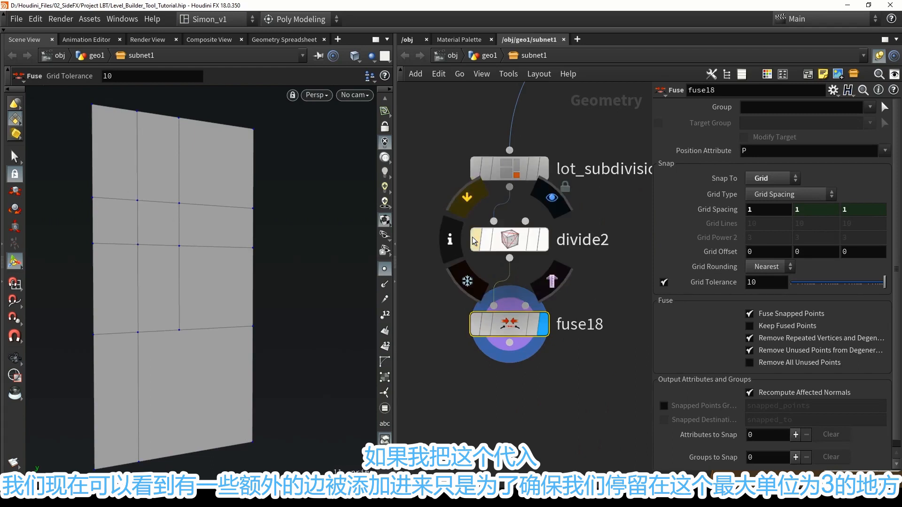
{"action": "left_click", "coordinate": [474, 241]}
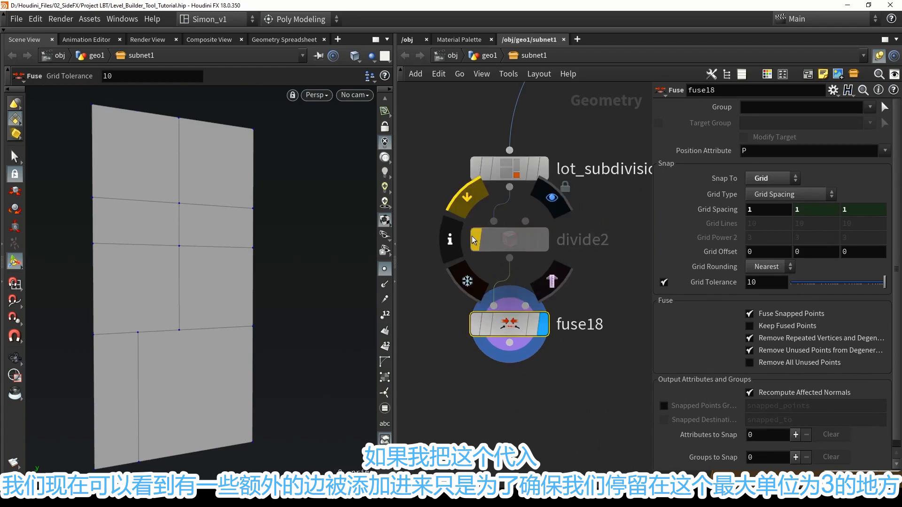
{"action": "left_click", "coordinate": [474, 240]}
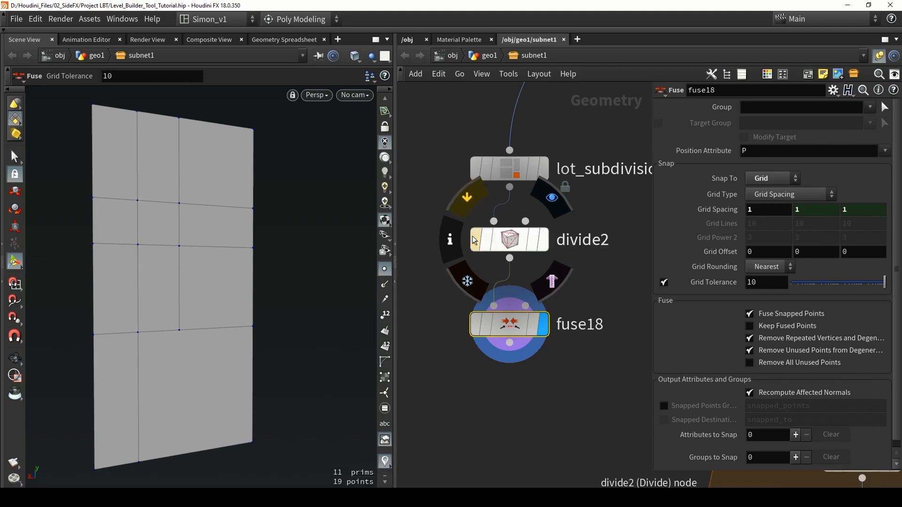
Check fuse18's subdivision on a larger wall surface and reactivate the bypassed divide2 to add the safety cuts.
{"action": "scroll", "coordinate": [407, 484], "scroll_direction": "down", "scroll_amount": 2}
{"action": "middle_click_drag", "start_coordinate": [553, 215], "coordinate": [431, 315]}
{"action": "scroll", "coordinate": [431, 315], "scroll_direction": "down", "scroll_amount": 3}
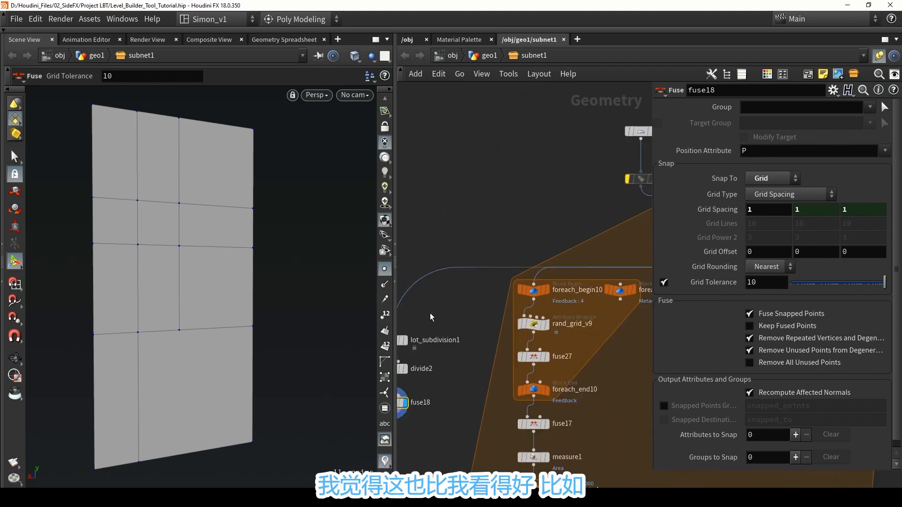
{"action": "middle_click_drag", "start_coordinate": [529, 195], "coordinate": [535, 232]}
{"action": "scroll", "coordinate": [472, 229], "scroll_direction": "down", "scroll_amount": 2}
{"action": "left_click", "coordinate": [457, 307]}
{"action": "middle_click_drag", "start_coordinate": [481, 280], "coordinate": [531, 242]}
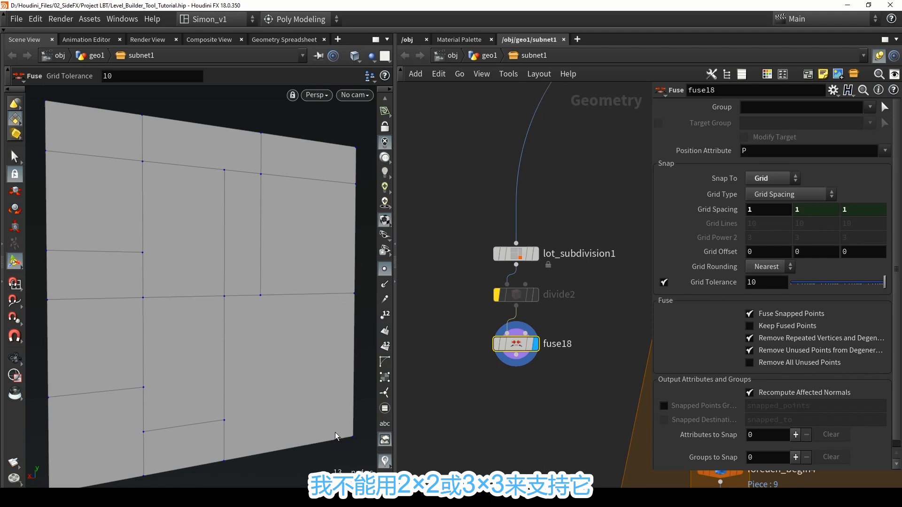
{"action": "mouse_move", "coordinate": [497, 300]}
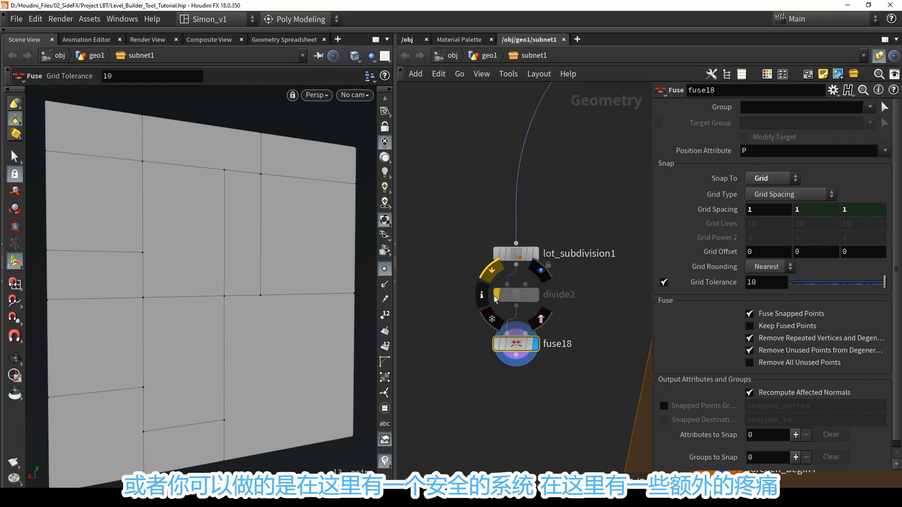
{"action": "left_click", "coordinate": [496, 298]}
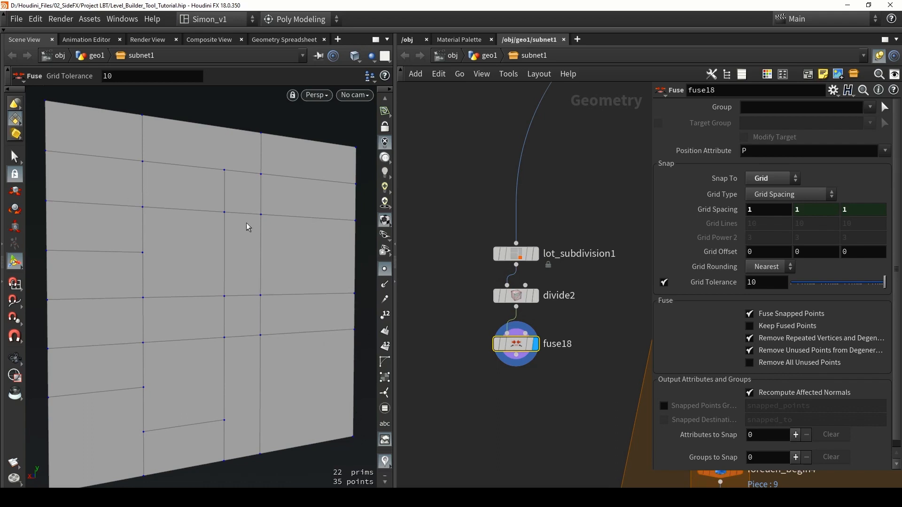
{"action": "left_click", "coordinate": [517, 296]}
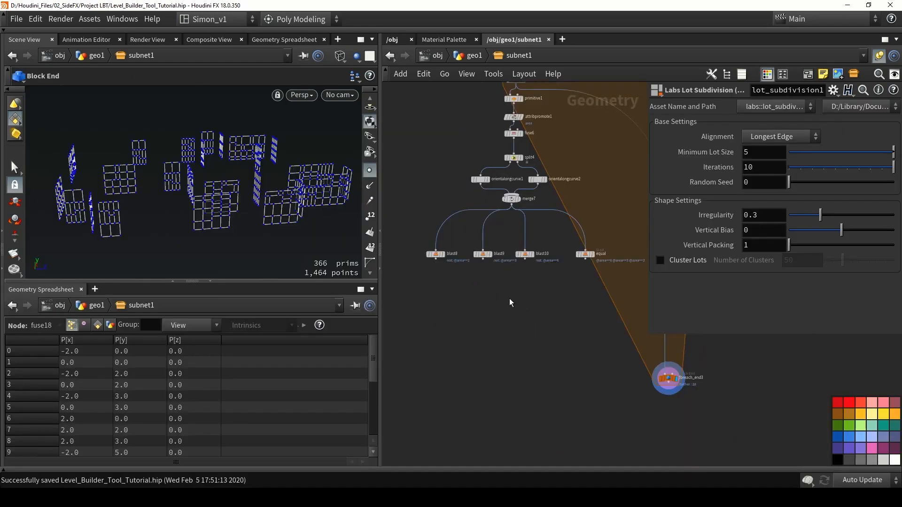
{"action": "middle_click_drag", "start_coordinate": [510, 300], "coordinate": [488, 265]}
{"action": "left_click_drag", "start_coordinate": [583, 267], "coordinate": [413, 205]}
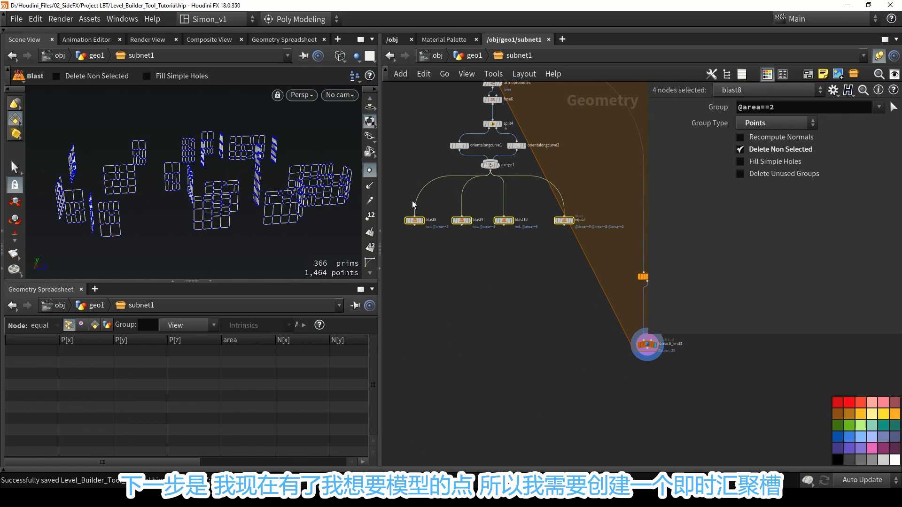
{"action": "left_click", "coordinate": [414, 205]}
{"action": "scroll", "coordinate": [544, 268], "scroll_direction": "down", "scroll_amount": 6}
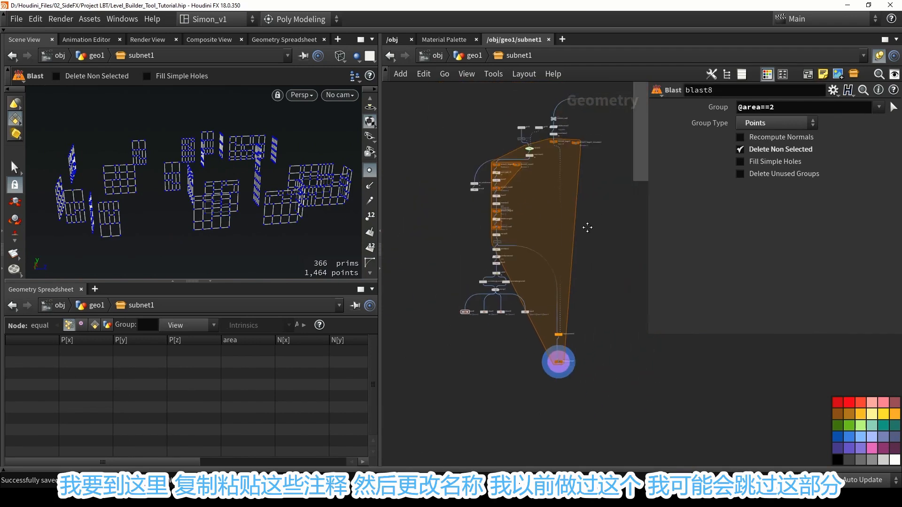
Select the existing add3, attribcreate1 and clean2 chain and examine its unity_instance prefab path as the pattern for the area branches.
{"action": "middle_click_drag", "start_coordinate": [597, 199], "coordinate": [551, 221]}
{"action": "scroll", "coordinate": [569, 249], "scroll_direction": "up", "scroll_amount": 6}
{"action": "left_click_drag", "start_coordinate": [501, 204], "coordinate": [574, 301]}
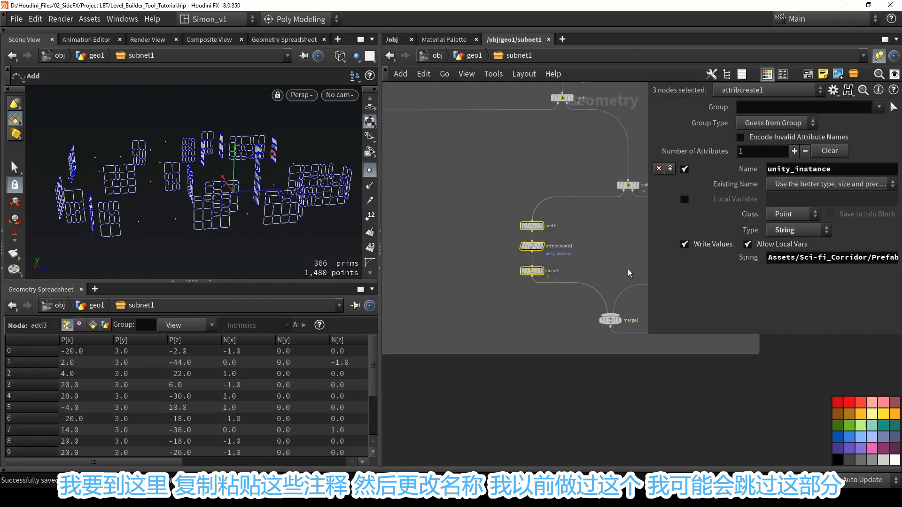
{"action": "left_click_drag", "start_coordinate": [648, 265], "coordinate": [583, 268]}
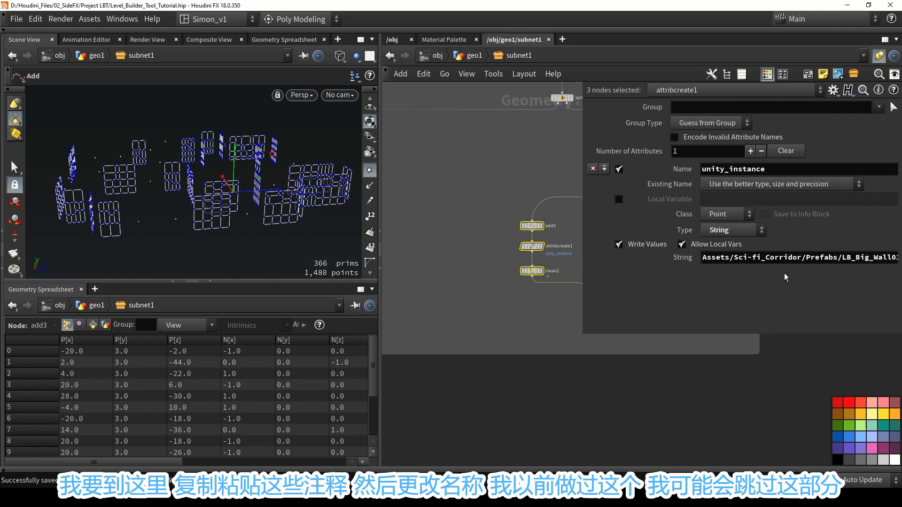
{"action": "left_click_drag", "start_coordinate": [547, 298], "coordinate": [479, 194]}
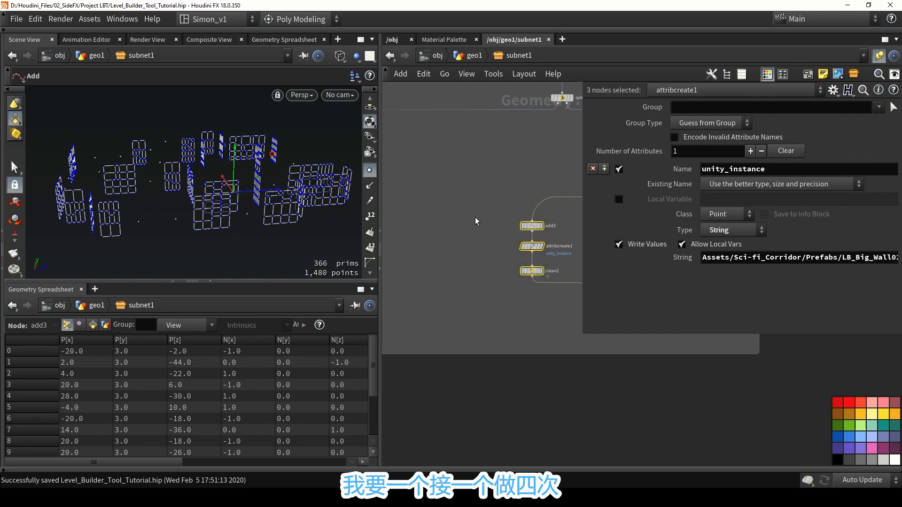
{"action": "left_click", "coordinate": [470, 234]}
{"action": "middle_click_drag", "start_coordinate": [473, 254], "coordinate": [504, 216]}
{"action": "scroll", "coordinate": [504, 215], "scroll_direction": "down", "scroll_amount": 5}
{"action": "left_click_drag", "start_coordinate": [504, 187], "coordinate": [547, 233]}
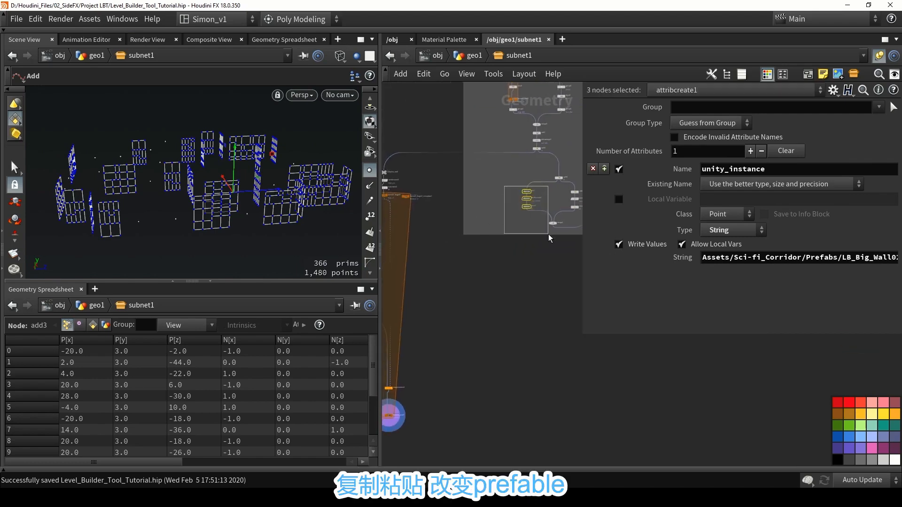
{"action": "left_click_drag", "start_coordinate": [780, 258], "coordinate": [866, 271]}
{"action": "left_click", "coordinate": [499, 304]}
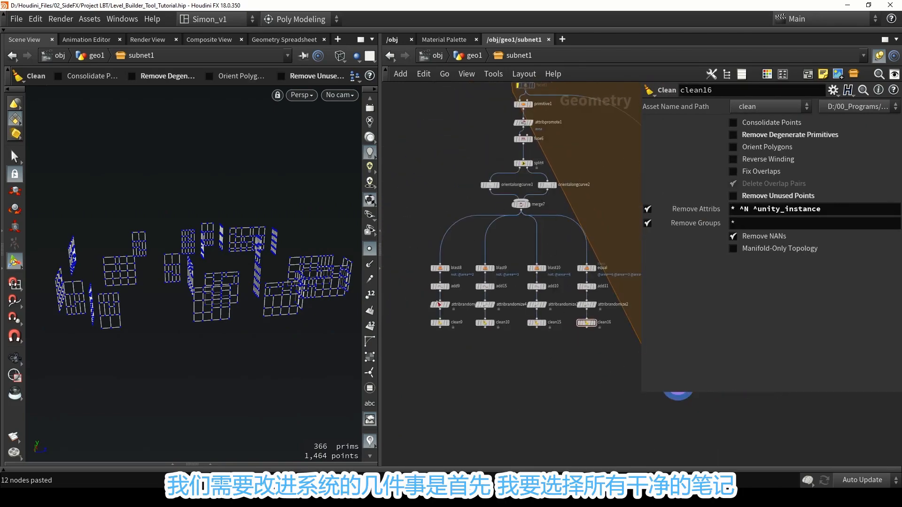
Set Remove Attribs to "* ^N ^unity_instance ^up" on all four clean nodes below the area branches to preserve the up attribute.
{"action": "left_click_drag", "start_coordinate": [609, 354], "coordinate": [424, 320]}
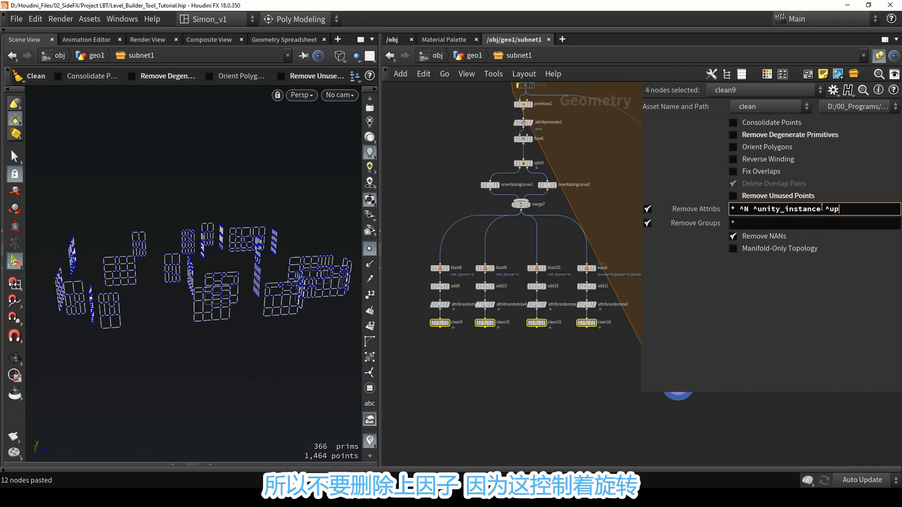
{"action": "left_click", "coordinate": [557, 377]}
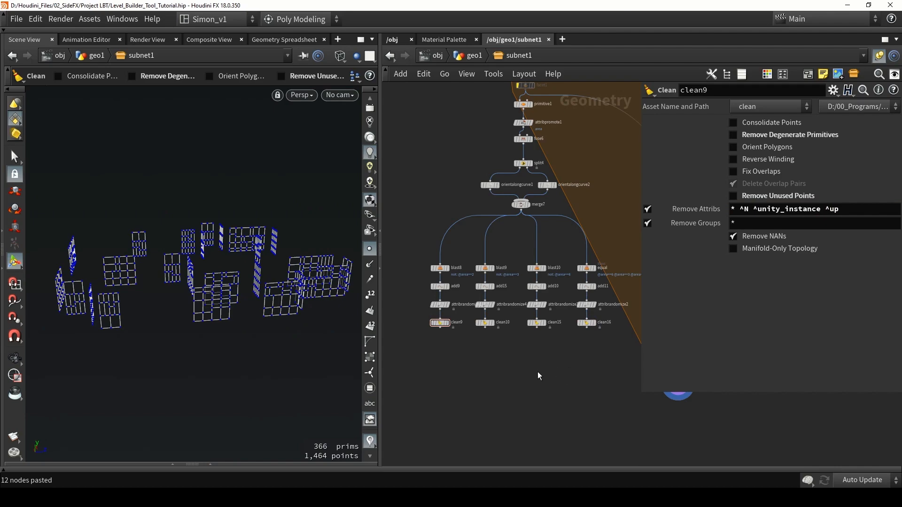
Display attribrandomize1 in the blast8 branch and examine its Custom Discrete unity_instance values and weights.
{"action": "scroll", "coordinate": [410, 297], "scroll_direction": "up", "scroll_amount": 4}
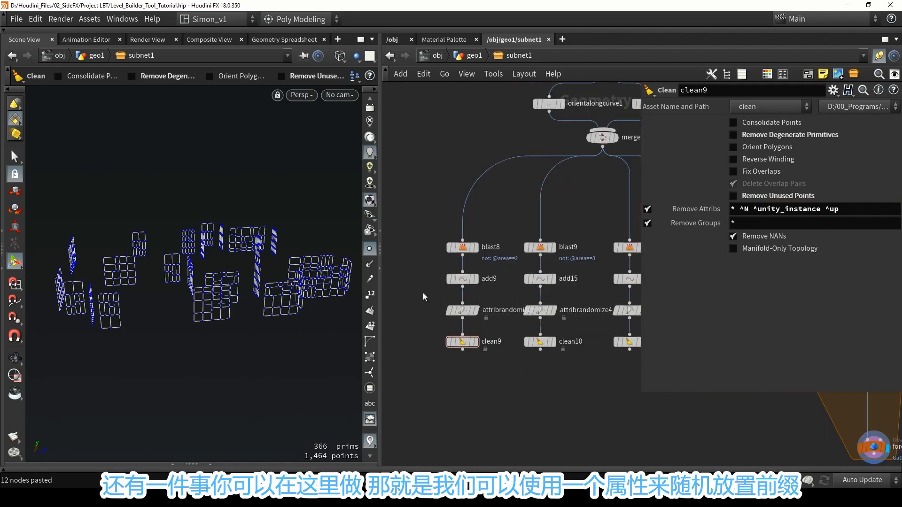
{"action": "left_click", "coordinate": [476, 311]}
{"action": "left_click", "coordinate": [467, 311]}
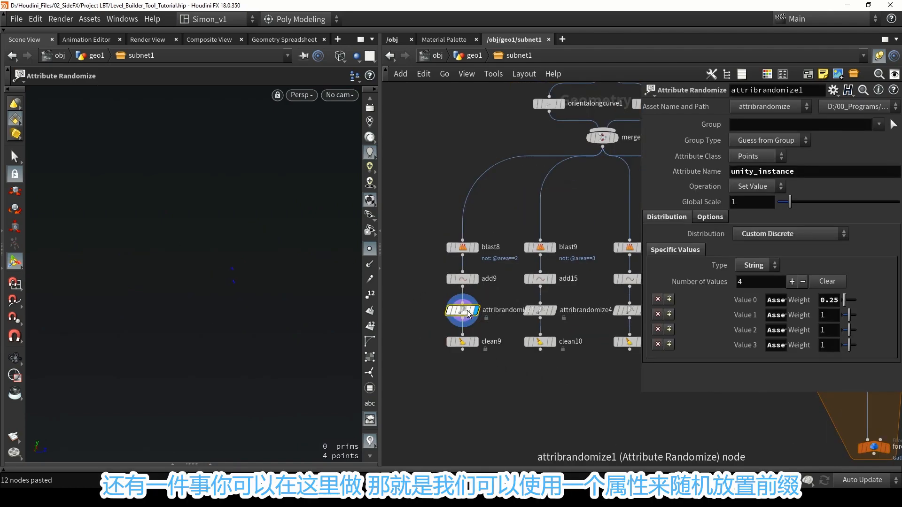
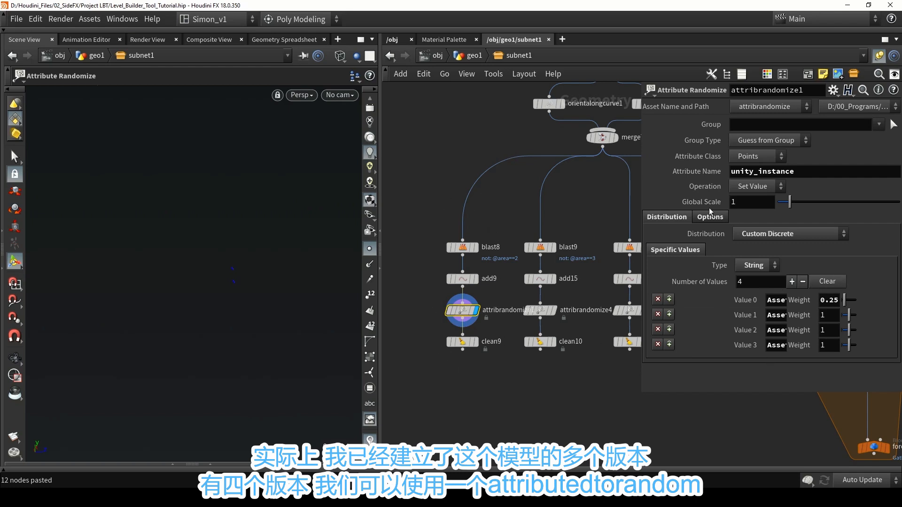
Add a new Attribute Randomize node below clean10 and set its Attribute Name to unity_instance.
{"action": "key", "text": "Tab"}
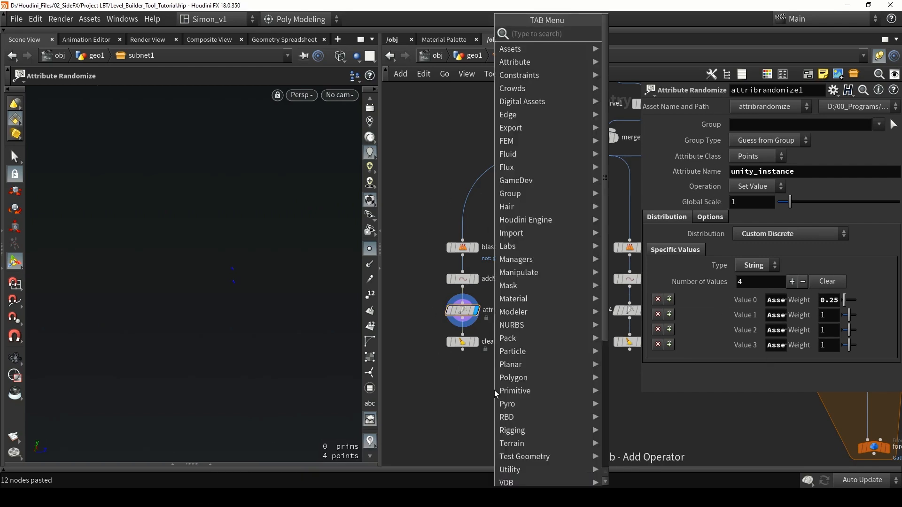
{"action": "type", "text": "rand"}
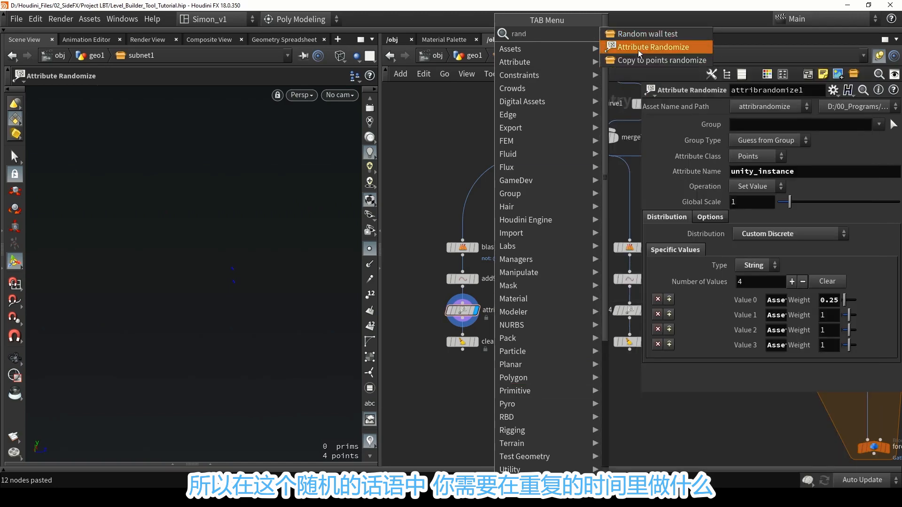
{"action": "left_click", "coordinate": [640, 47]}
{"action": "left_click", "coordinate": [539, 382]}
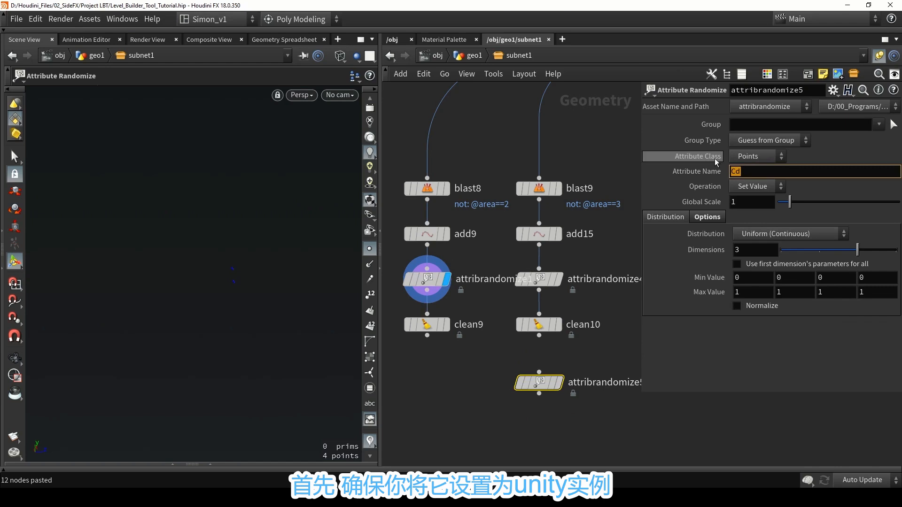
{"action": "type", "text": "unity_sin"}
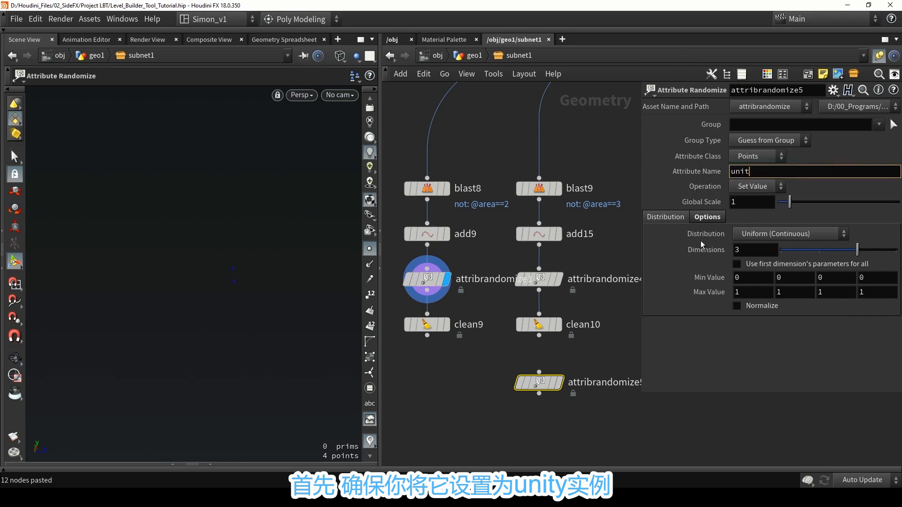
{"action": "key", "text": "BackSpace"}
{"action": "key", "text": "BackSpace"}
{"action": "key", "text": "BackSpace"}
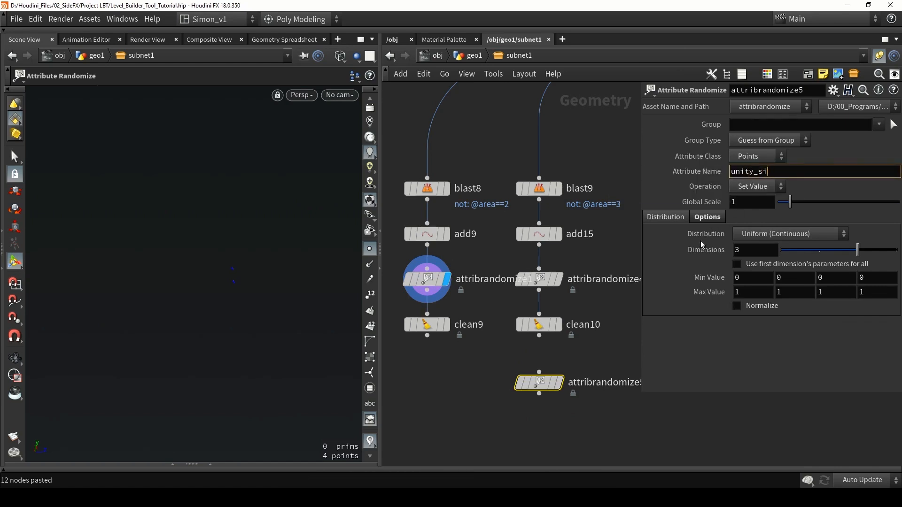
{"action": "type", "text": "instance"}
{"action": "key", "text": "Return"}
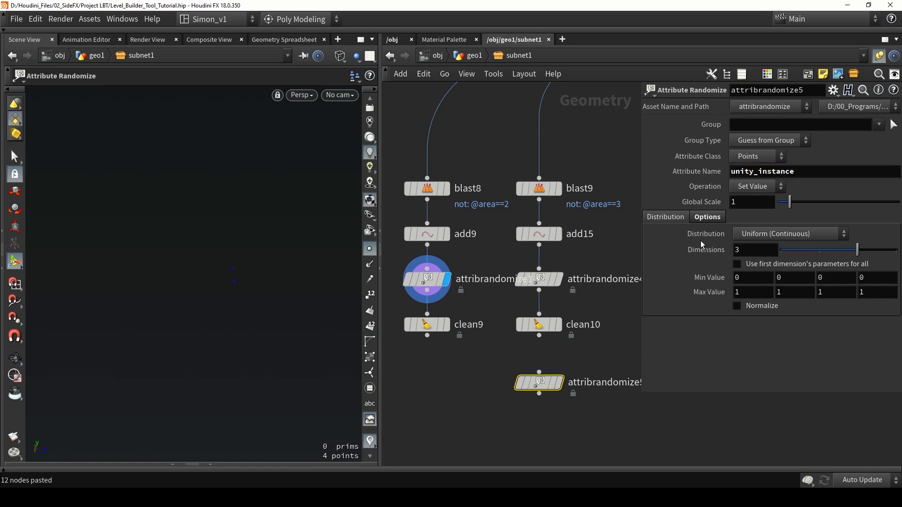
Set attribrandomize5 to a Custom Discrete distribution of type String and reduce its list to one empty value.
{"action": "left_click", "coordinate": [754, 239]}
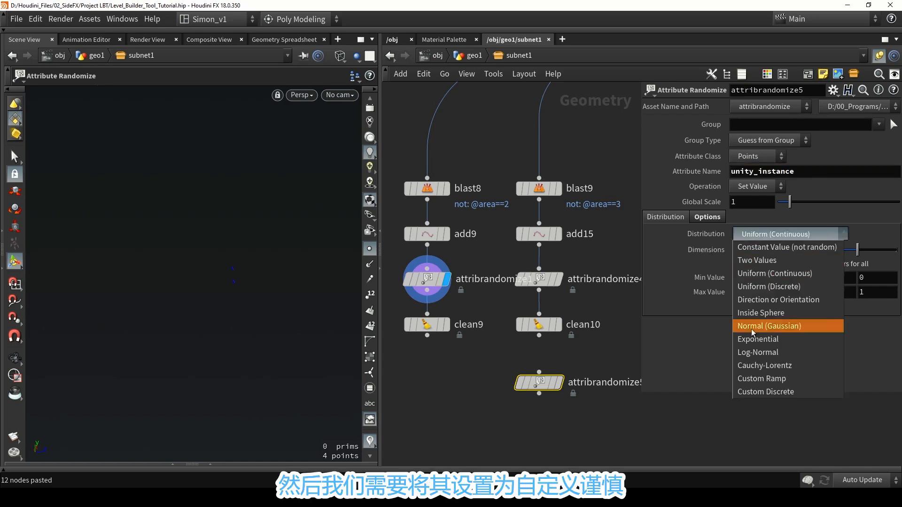
{"action": "left_click", "coordinate": [754, 393]}
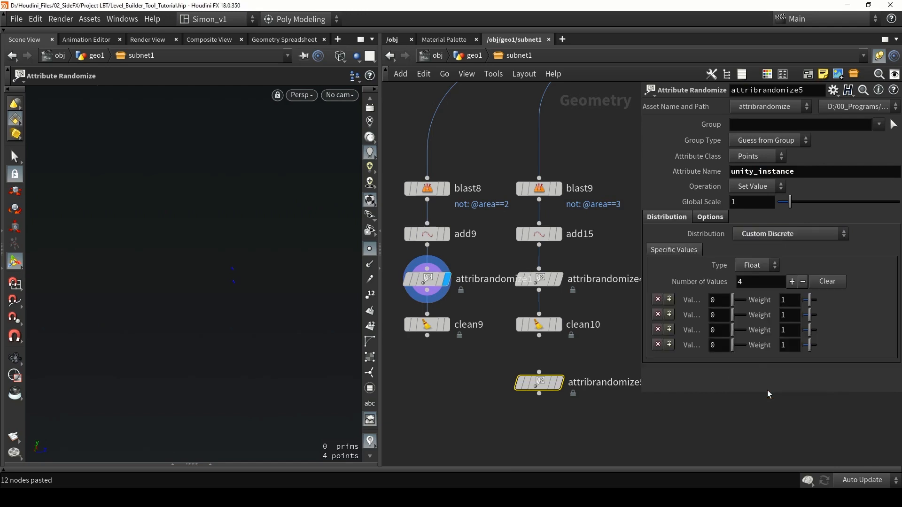
{"action": "left_click", "coordinate": [748, 270]}
{"action": "left_click", "coordinate": [754, 290]}
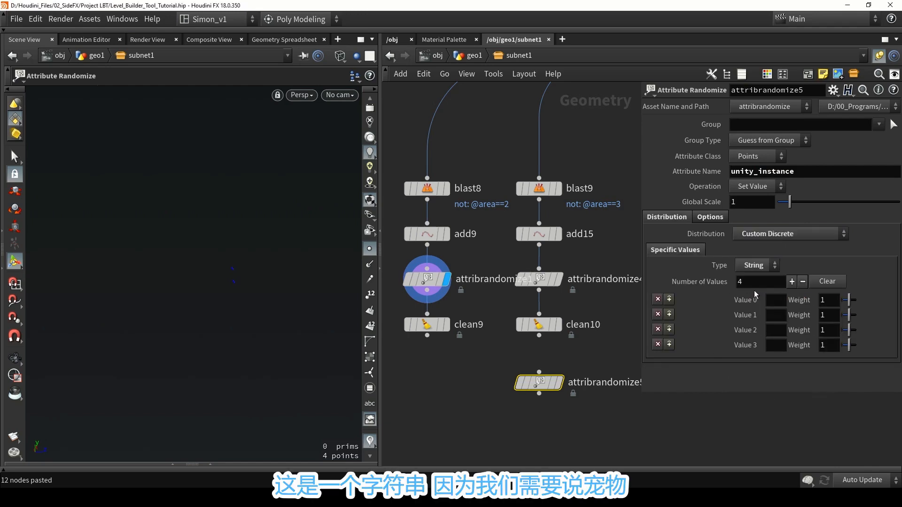
{"action": "left_click", "coordinate": [824, 283]}
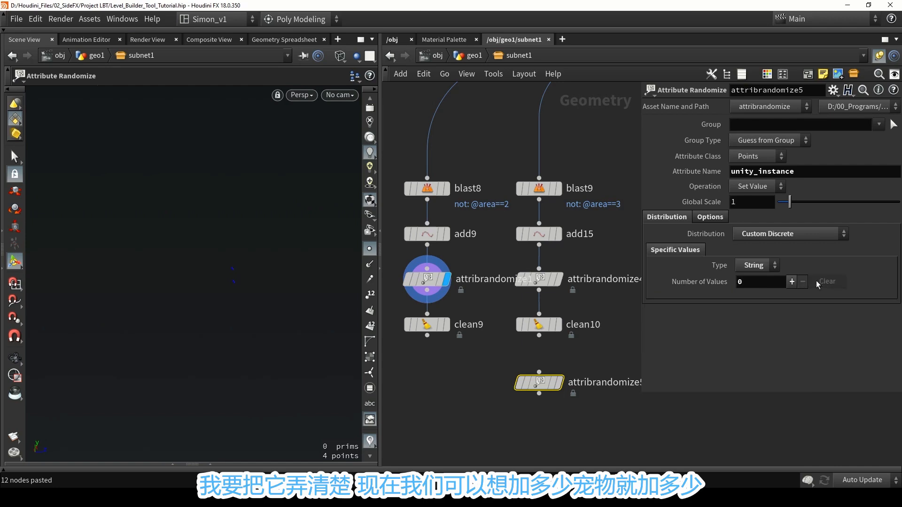
{"action": "left_click", "coordinate": [790, 284]}
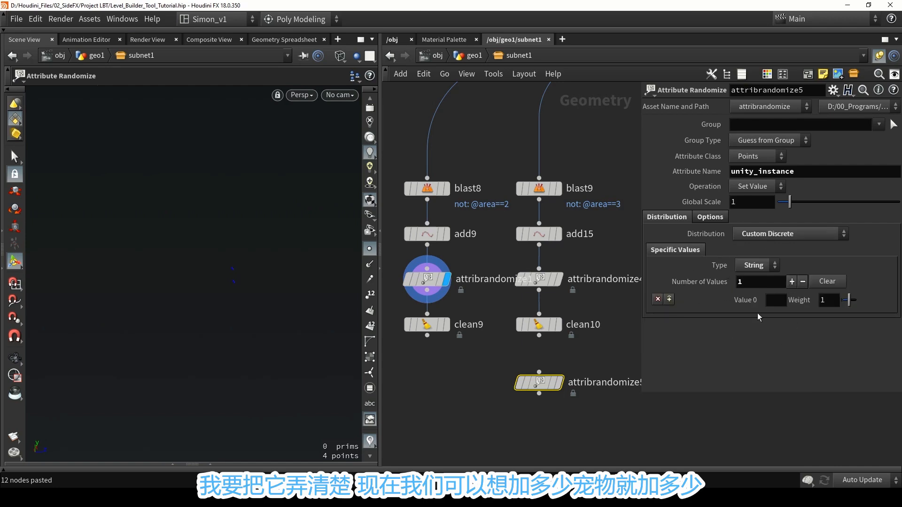
Enter an asset path as Value 0, extend the list to five values, and weight the first two 0.36 and 1.07.
{"action": "left_click", "coordinate": [775, 301]}
{"action": "type", "text": "A"}
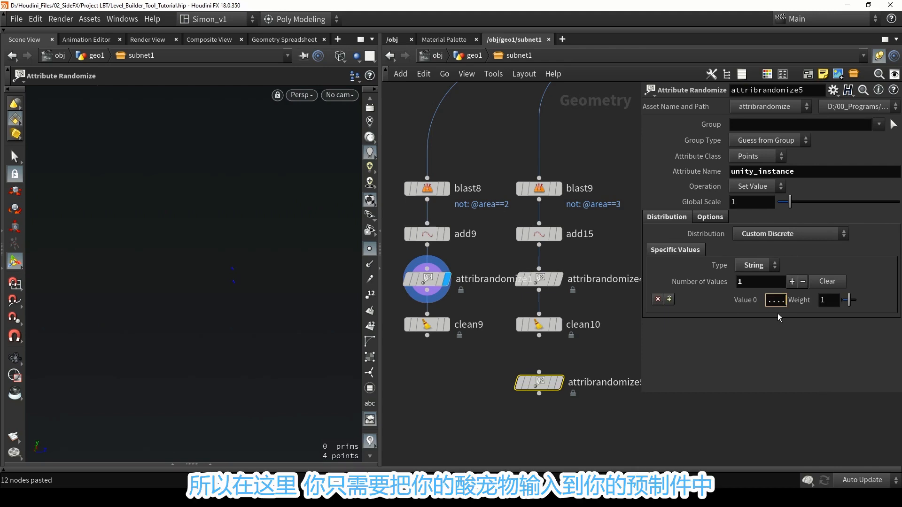
{"action": "left_click", "coordinate": [773, 338]}
{"action": "left_click", "coordinate": [791, 282]}
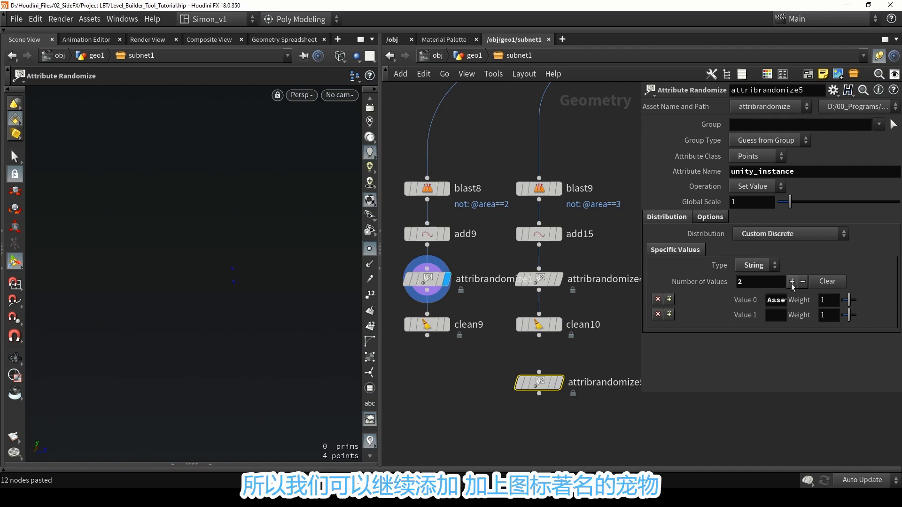
{"action": "left_click", "coordinate": [791, 282]}
{"action": "left_click", "coordinate": [791, 282]}
{"action": "left_click", "coordinate": [791, 282]}
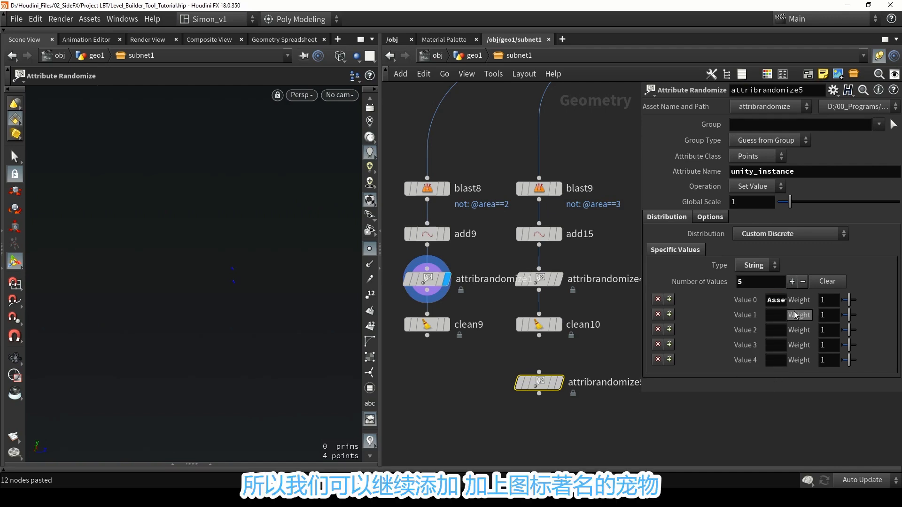
{"action": "left_click_drag", "start_coordinate": [849, 300], "coordinate": [851, 324]}
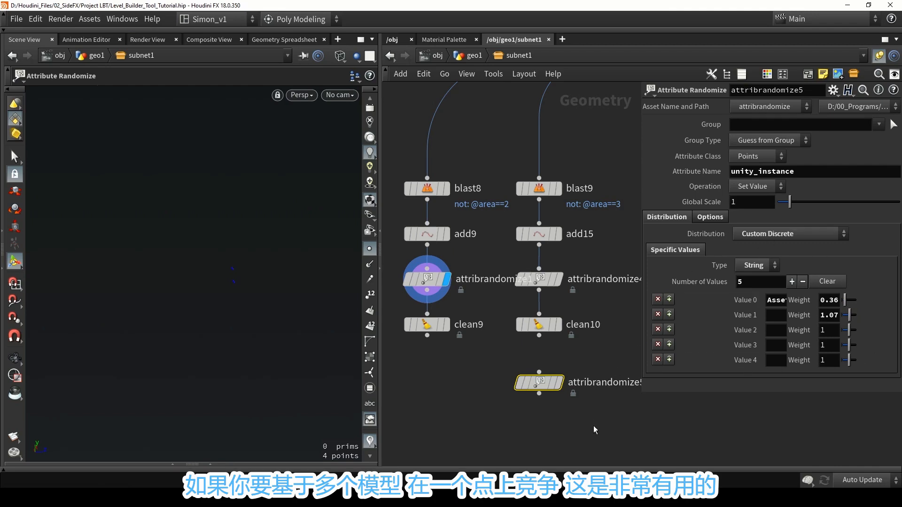
Delete the unconnected attribrandomize5 node below clean10.
{"action": "left_click_drag", "start_coordinate": [603, 429], "coordinate": [483, 376]}
{"action": "key", "text": "Delete"}
{"action": "scroll", "coordinate": [480, 357], "scroll_direction": "down", "scroll_amount": 3}
Examine the prefab paths stored in Value 0 and Value 1 of attribrandomize4 in the blast9 branch.
{"action": "left_click", "coordinate": [524, 300]}
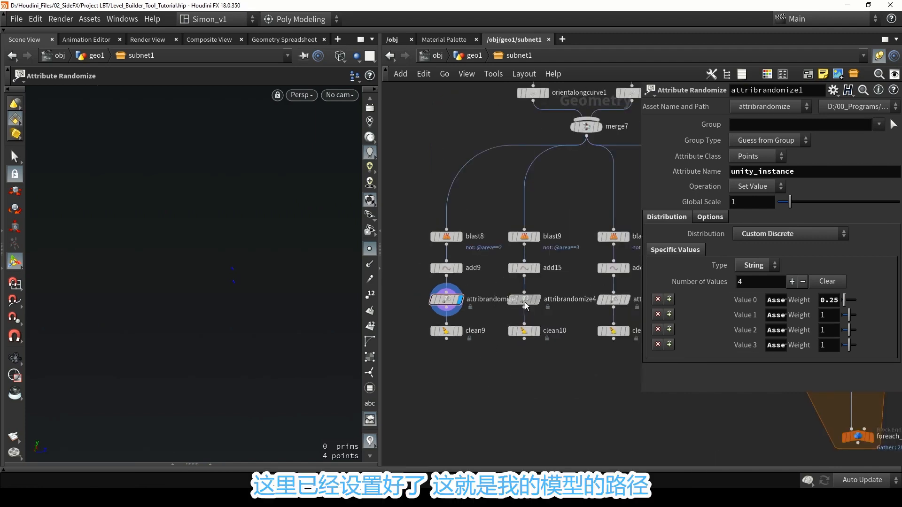
{"action": "key", "text": "alt+e"}
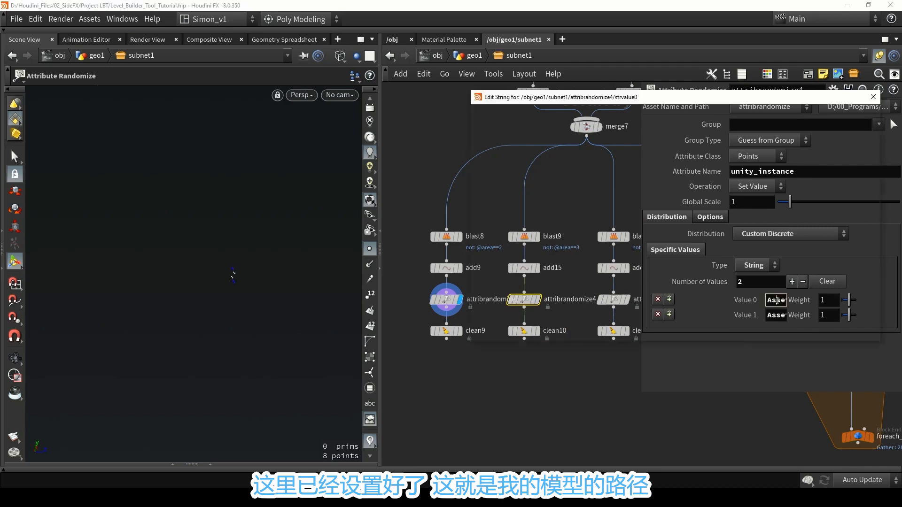
{"action": "left_click_drag", "start_coordinate": [721, 136], "coordinate": [557, 136]}
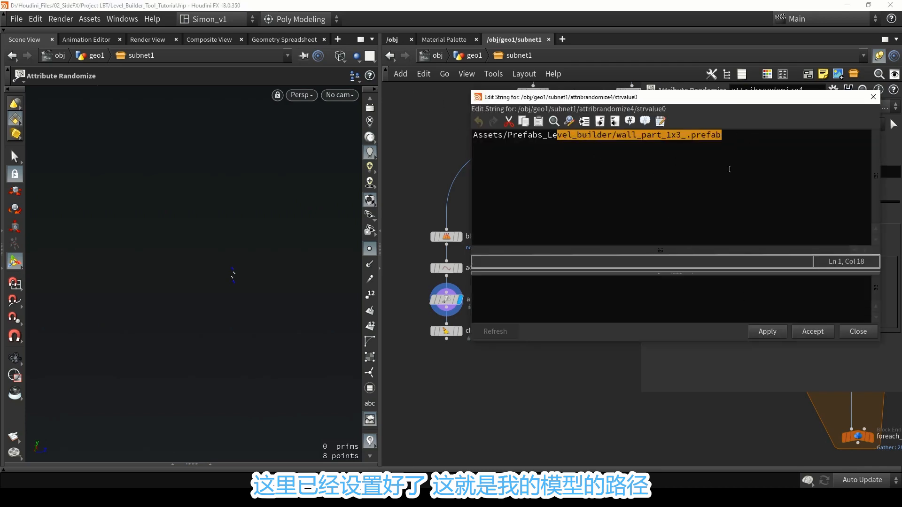
{"action": "left_click", "coordinate": [734, 144]}
{"action": "left_click_drag", "start_coordinate": [615, 136], "coordinate": [675, 138]}
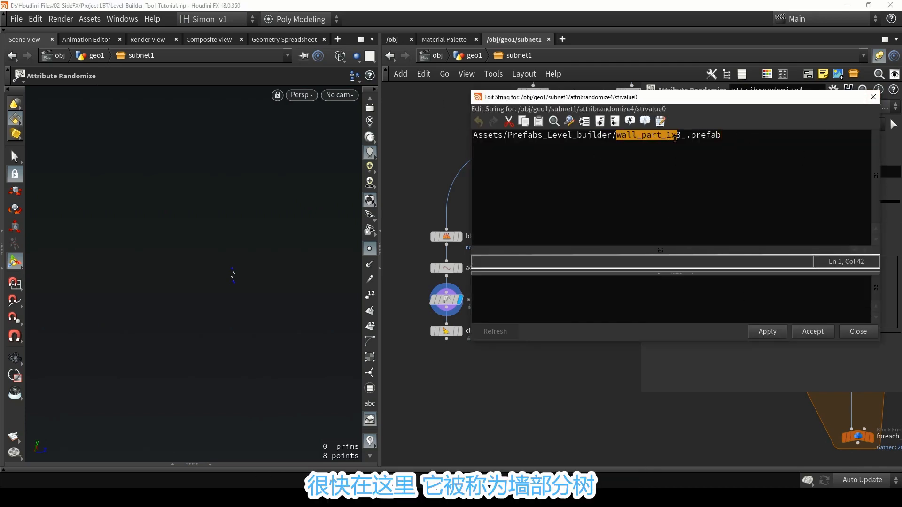
{"action": "left_click", "coordinate": [873, 97]}
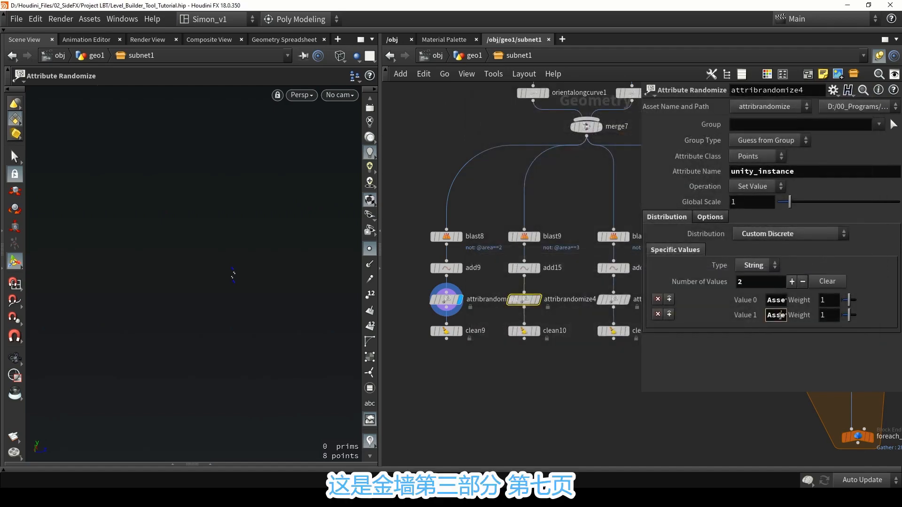
{"action": "key", "text": "alt+e"}
{"action": "left_click_drag", "start_coordinate": [629, 137], "coordinate": [705, 143]}
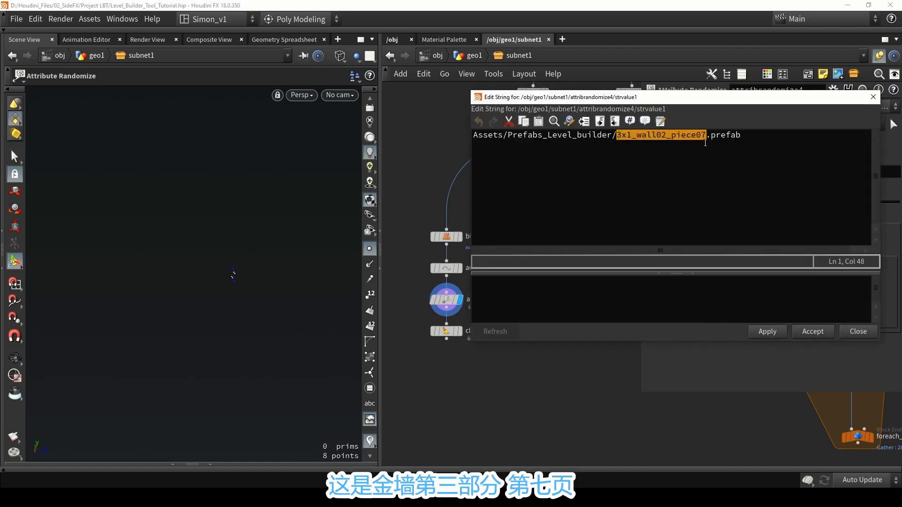
{"action": "left_click", "coordinate": [873, 97]}
Merge the outputs of the four clean nodes below the area branches into one new Merge node.
{"action": "scroll", "coordinate": [536, 357], "scroll_direction": "down", "scroll_amount": 4}
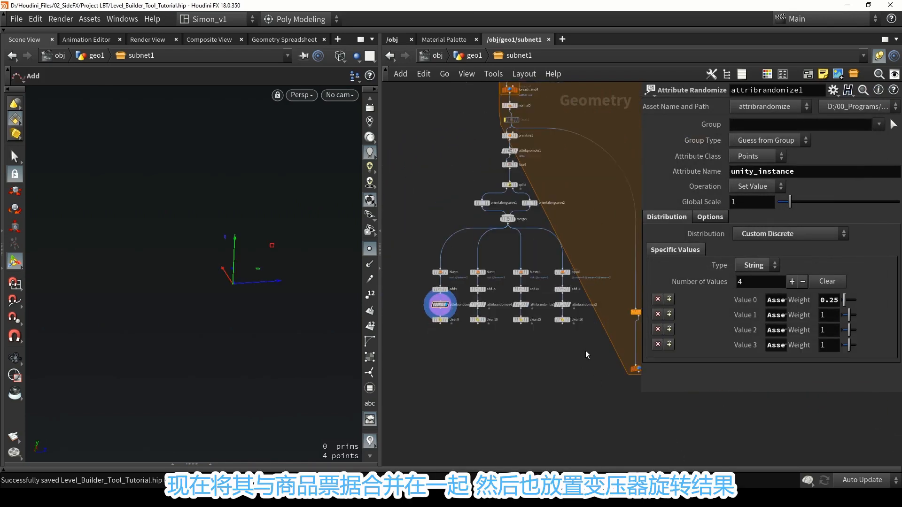
{"action": "left_click_drag", "start_coordinate": [582, 348], "coordinate": [430, 314]}
{"action": "left_click_drag", "start_coordinate": [521, 325], "coordinate": [525, 356], "text": "alt"}
{"action": "left_click", "coordinate": [524, 358]}
{"action": "key", "text": "Escape"}
{"action": "middle_click_drag", "start_coordinate": [528, 368], "coordinate": [497, 324]}
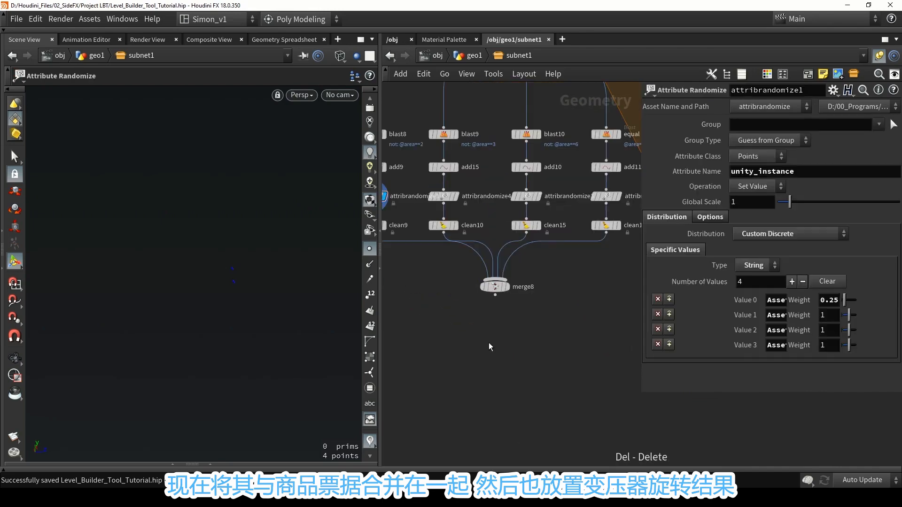
Add a Transform node below merge8, display it, and wire its output into the neighbouring foreach block.
{"action": "key", "text": "Tab"}
{"action": "type", "text": "tra"}
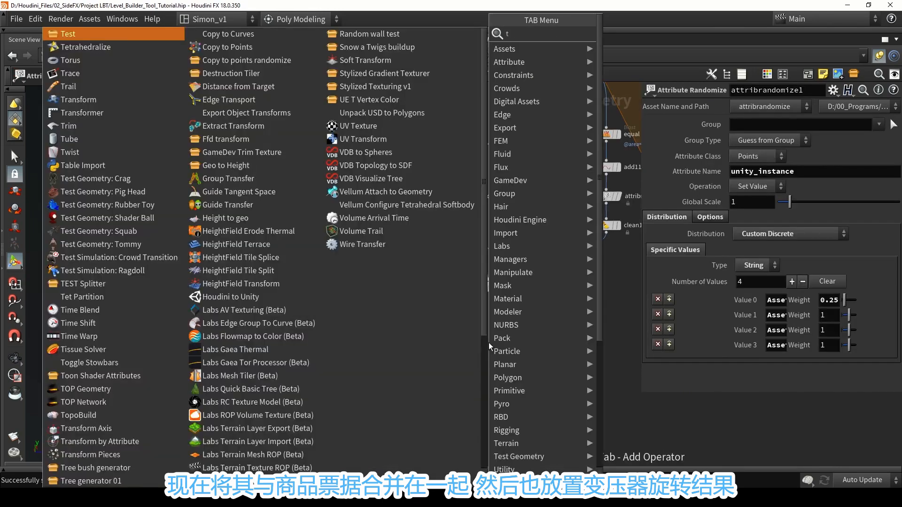
{"action": "left_click", "coordinate": [635, 61]}
{"action": "left_click", "coordinate": [498, 329]}
{"action": "scroll", "coordinate": [494, 308], "scroll_direction": "up", "scroll_amount": 2}
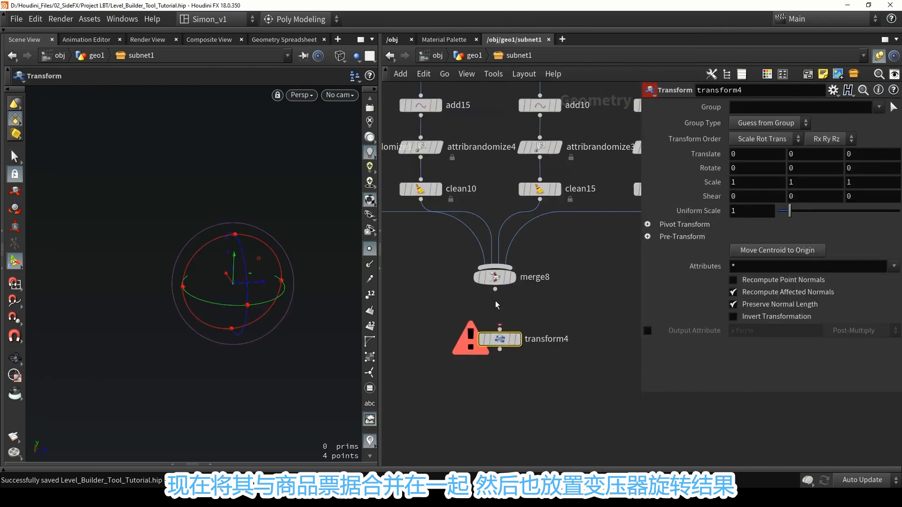
{"action": "left_click_drag", "start_coordinate": [495, 289], "coordinate": [495, 315]}
{"action": "left_click", "coordinate": [512, 327]}
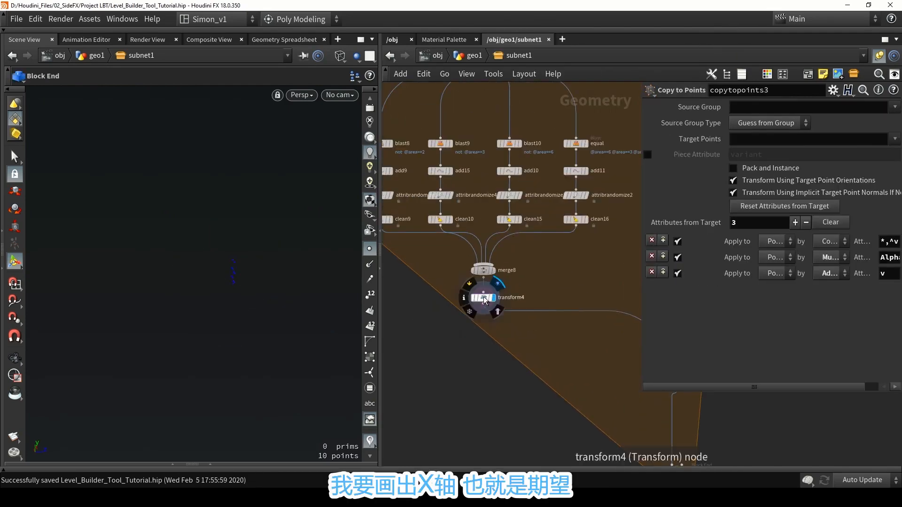
{"action": "left_click", "coordinate": [483, 297]}
Try moving transform4's viewport handle on the merged points and undo the handle change.
{"action": "key", "text": "space+h"}
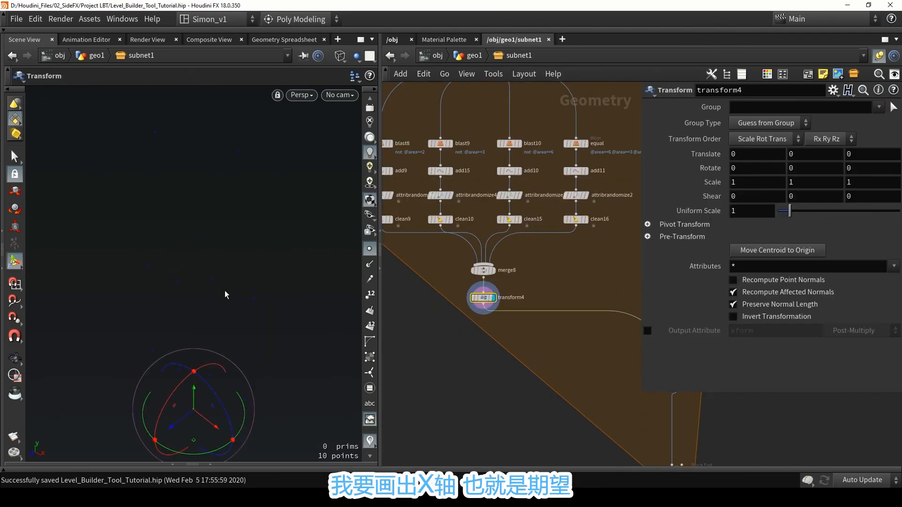
{"action": "left_click_drag", "start_coordinate": [226, 294], "coordinate": [218, 330], "text": "alt"}
{"action": "left_click_drag", "start_coordinate": [215, 364], "coordinate": [195, 363]}
{"action": "key", "text": "ctrl+z"}
{"action": "left_click_drag", "start_coordinate": [228, 327], "coordinate": [207, 323], "text": "alt"}
{"action": "key", "text": "Return"}
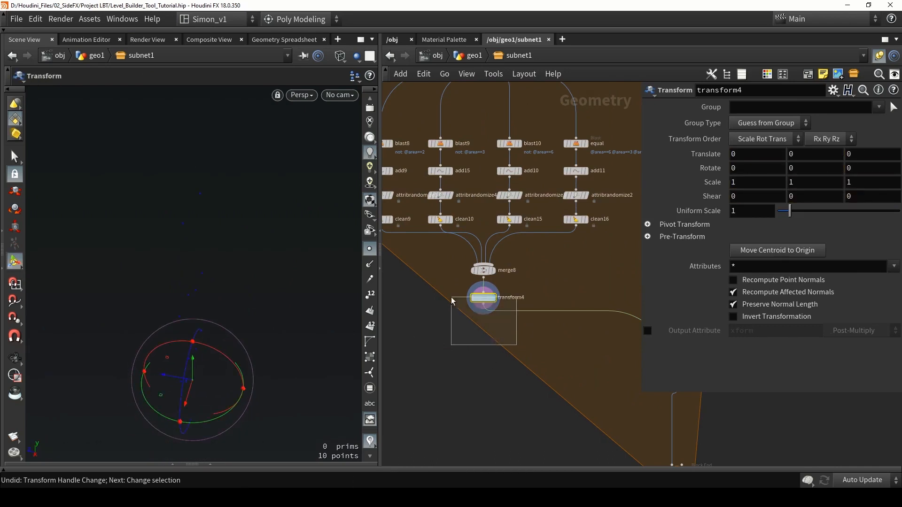
Promote transform4's X rotation to the Level Builder Tool asset's parameters and label it "Rotate X walls".
{"action": "left_click", "coordinate": [90, 19]}
{"action": "mouse_move", "coordinate": [183, 94]}
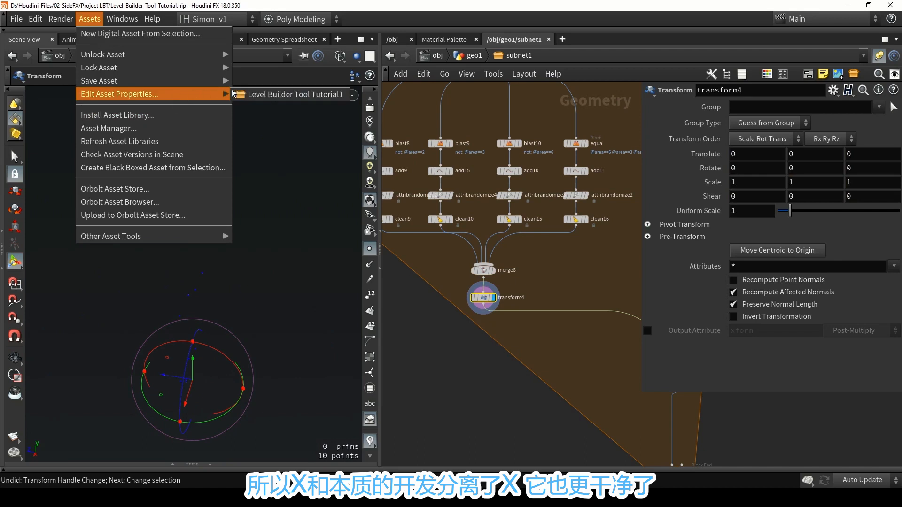
{"action": "left_click", "coordinate": [282, 94]}
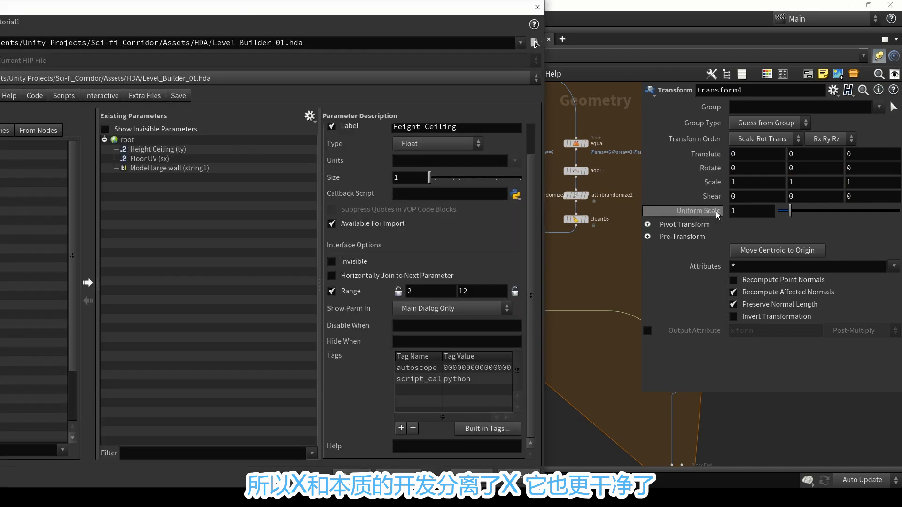
{"action": "left_click", "coordinate": [733, 183]}
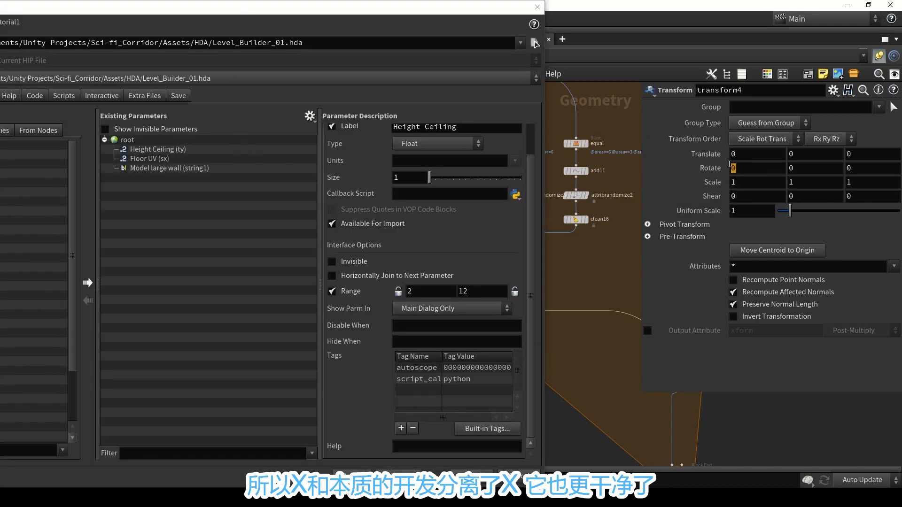
{"action": "left_click_drag", "start_coordinate": [733, 168], "coordinate": [157, 167]}
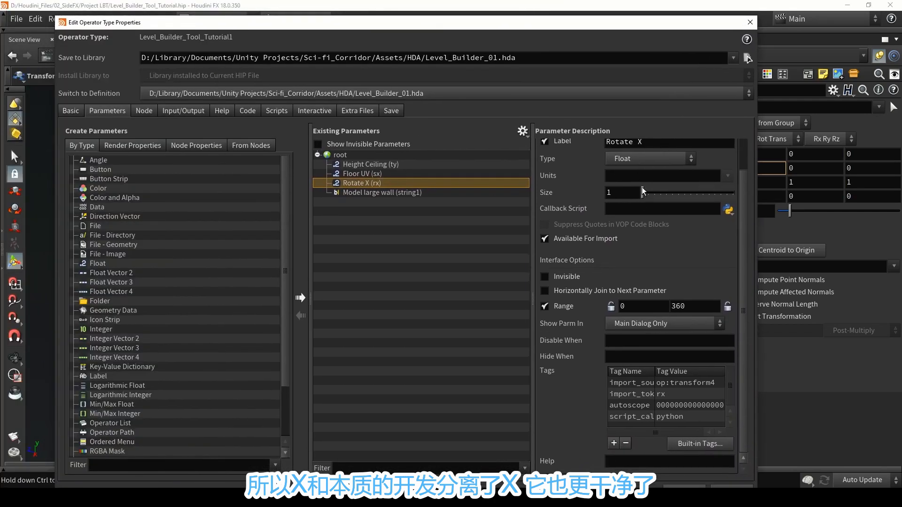
{"action": "left_click", "coordinate": [648, 178]}
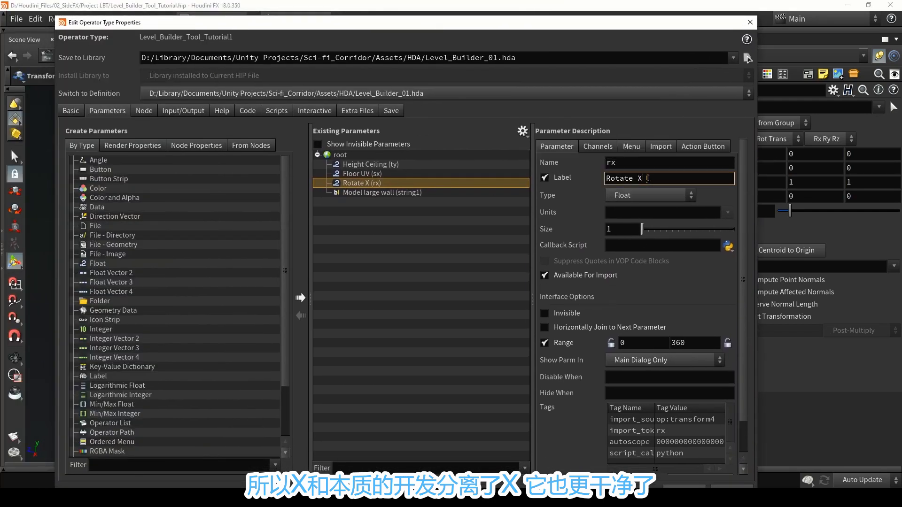
{"action": "type", "text": "walls"}
{"action": "key", "text": "Return"}
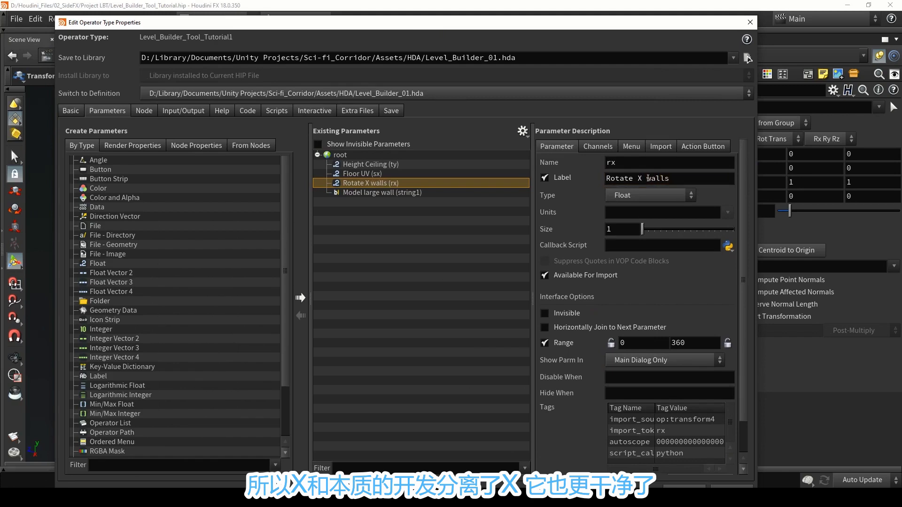
Add a folder labelled "Models" to the asset's parameters, move "Model large wall" into it, and accept the type properties.
{"action": "left_click_drag", "start_coordinate": [100, 302], "coordinate": [359, 185]}
{"action": "type", "text": "Models"}
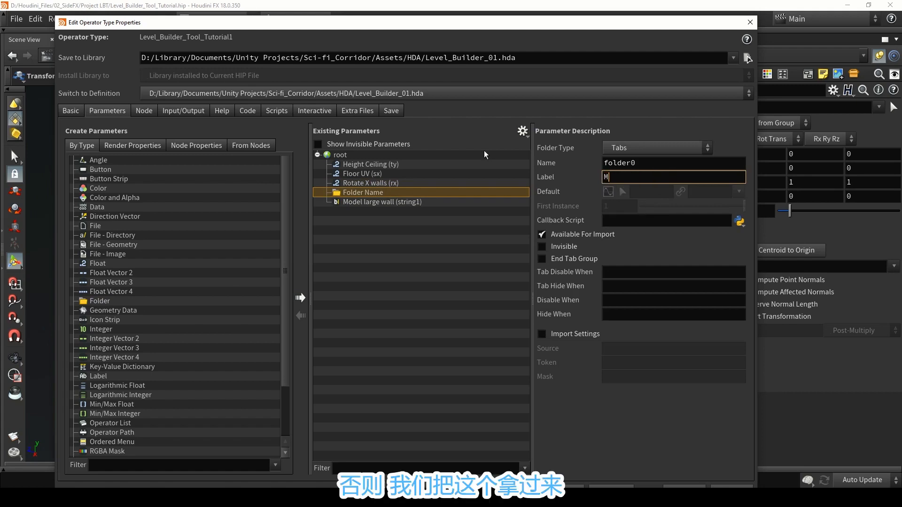
{"action": "key", "text": "Return"}
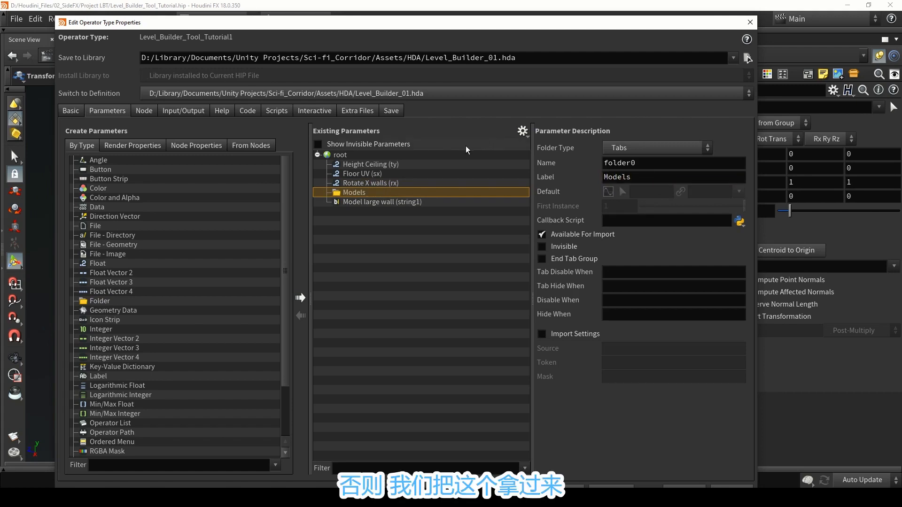
{"action": "left_click_drag", "start_coordinate": [419, 202], "coordinate": [418, 193]}
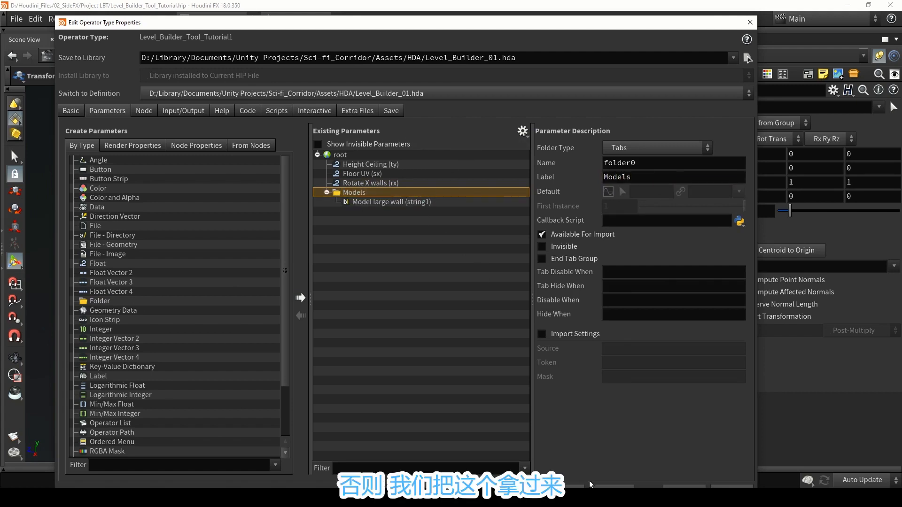
{"action": "left_click", "coordinate": [674, 488]}
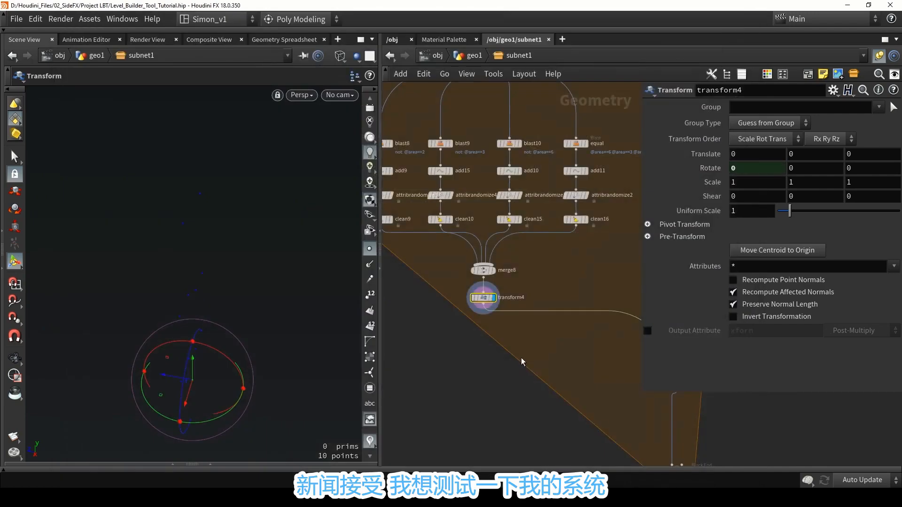
Move merge3 and the nodes following it down the network, level with the bottom of the wall foreach block.
{"action": "scroll", "coordinate": [522, 361], "scroll_direction": "down", "scroll_amount": 8}
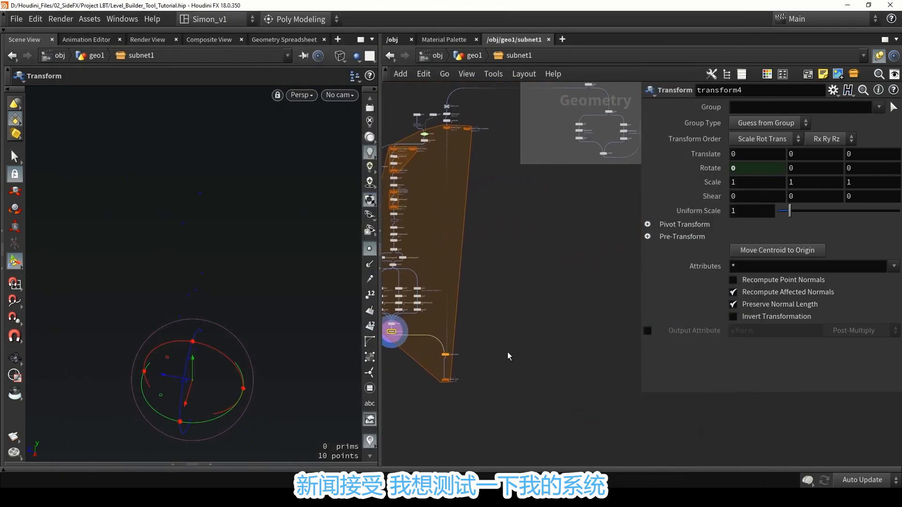
{"action": "scroll", "coordinate": [484, 305], "scroll_direction": "down", "scroll_amount": 3}
{"action": "middle_click_drag", "start_coordinate": [529, 294], "coordinate": [484, 292]}
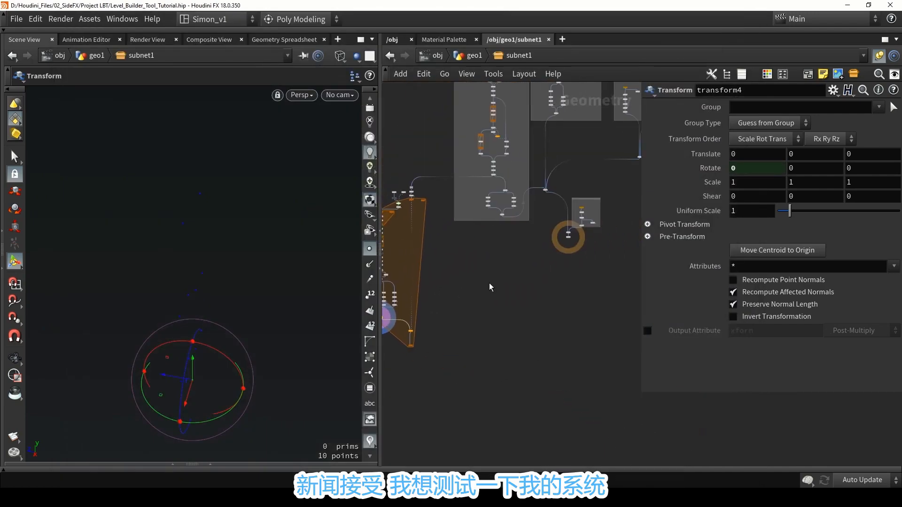
{"action": "left_click_drag", "start_coordinate": [616, 280], "coordinate": [546, 333]}
{"action": "left_click", "coordinate": [490, 333]}
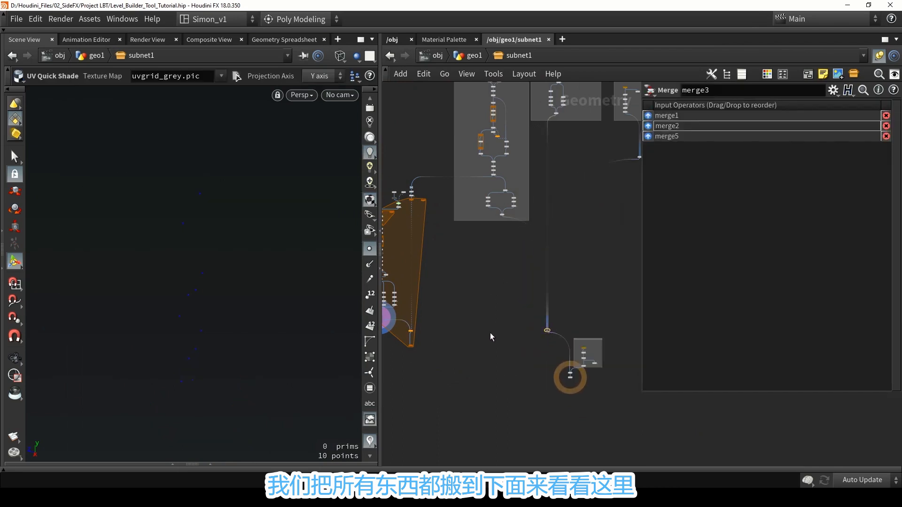
Wire the output of foreach_end3 into merge3 as an additional input and save the scene.
{"action": "middle_click_drag", "start_coordinate": [388, 333], "coordinate": [449, 308]}
{"action": "scroll", "coordinate": [471, 317], "scroll_direction": "up", "scroll_amount": 6}
{"action": "left_click", "coordinate": [478, 342]}
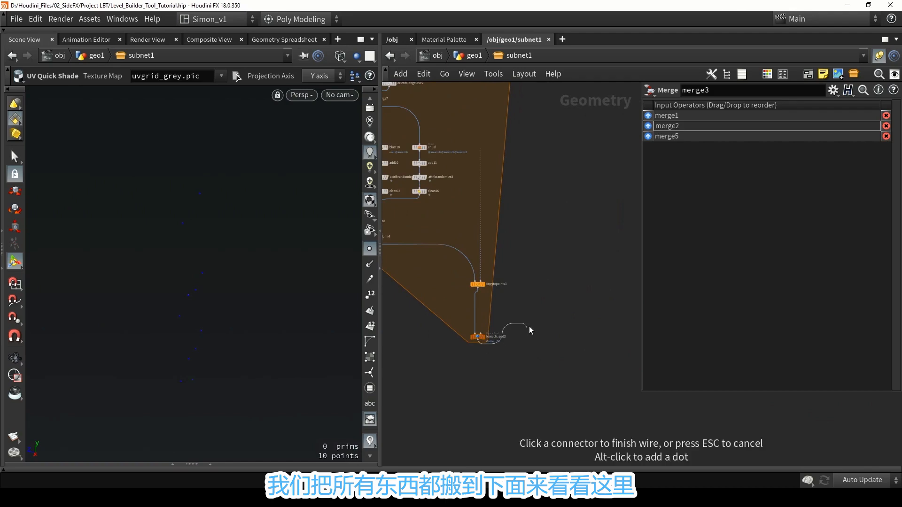
{"action": "scroll", "coordinate": [534, 327], "scroll_direction": "down", "scroll_amount": 4}
{"action": "middle_click_drag", "start_coordinate": [632, 313], "coordinate": [471, 295]}
{"action": "scroll", "coordinate": [499, 306], "scroll_direction": "up", "scroll_amount": 4}
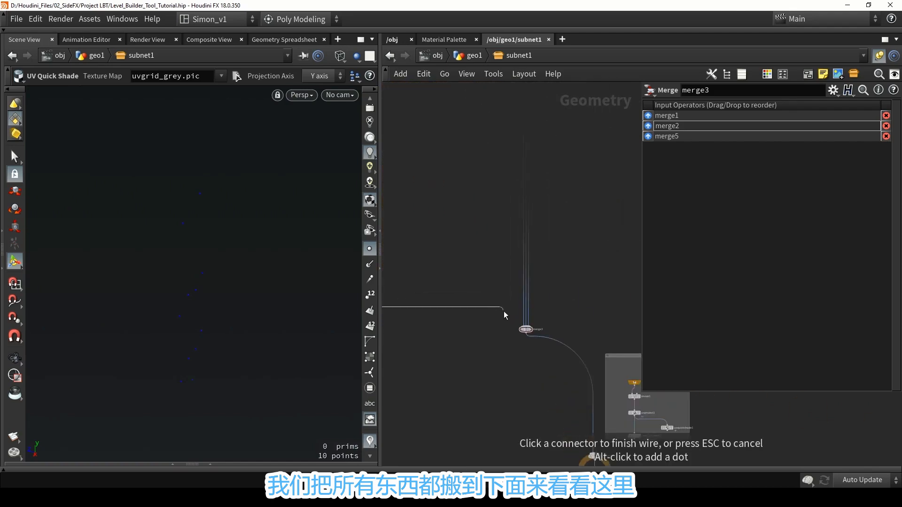
{"action": "left_click", "coordinate": [525, 328]}
{"action": "scroll", "coordinate": [484, 354], "scroll_direction": "down", "scroll_amount": 3}
{"action": "key", "text": "ctrl+s"}
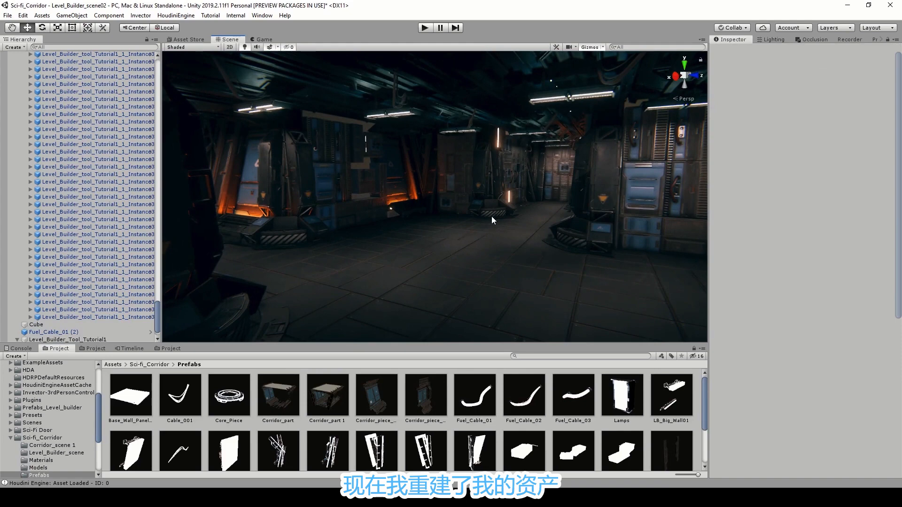
Switch to Unity, look over the rebuilt corridor walls and select the Level_Builder_Tool_Tutorial1 asset.
{"action": "right_click_drag", "start_coordinate": [491, 216], "coordinate": [430, 213]}
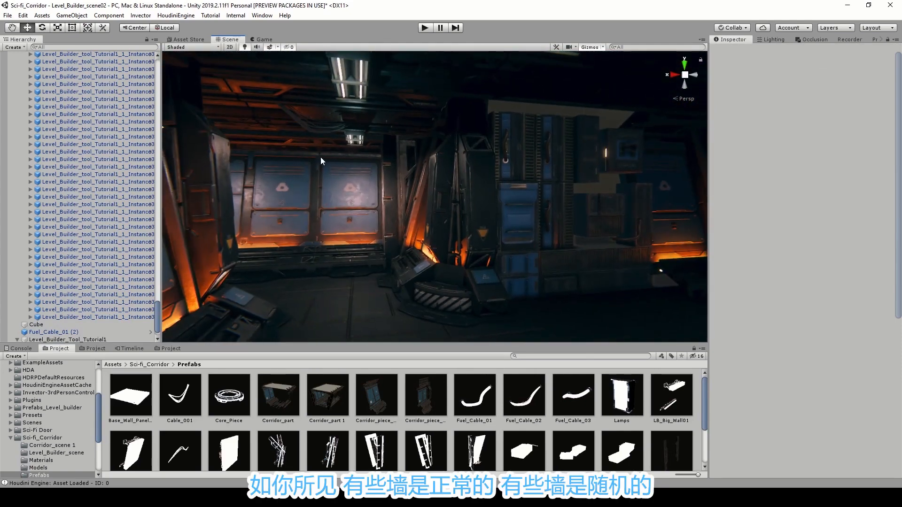
{"action": "right_click_drag", "start_coordinate": [320, 161], "coordinate": [405, 189]}
{"action": "key", "text": "s"}
{"action": "left_click", "coordinate": [451, 257]}
{"action": "key", "text": "a"}
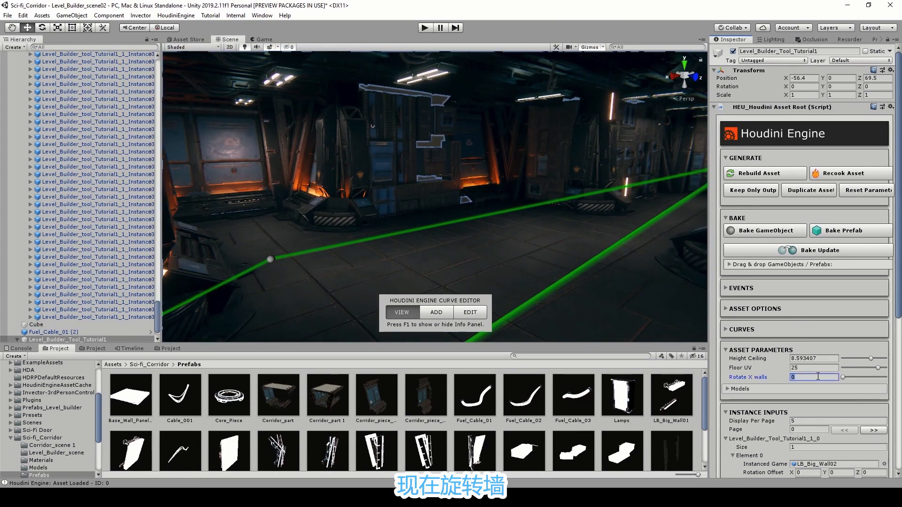
Set the asset's Rotate X walls parameter to 13 and inspect the wall panels up close.
{"action": "type", "text": "13"}
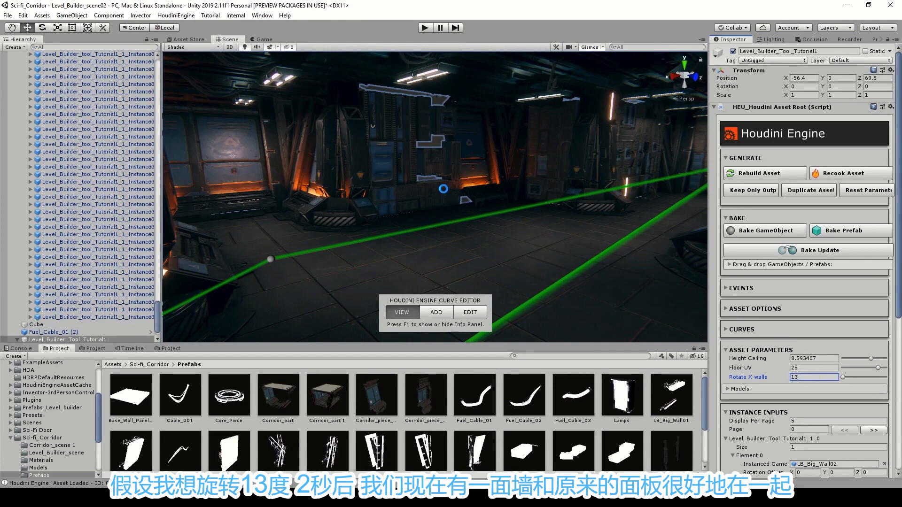
{"action": "scroll", "coordinate": [451, 188], "scroll_direction": "up", "scroll_amount": 6}
{"action": "left_click_drag", "start_coordinate": [465, 185], "coordinate": [563, 281], "text": "alt"}
{"action": "scroll", "coordinate": [455, 191], "scroll_direction": "up", "scroll_amount": 5}
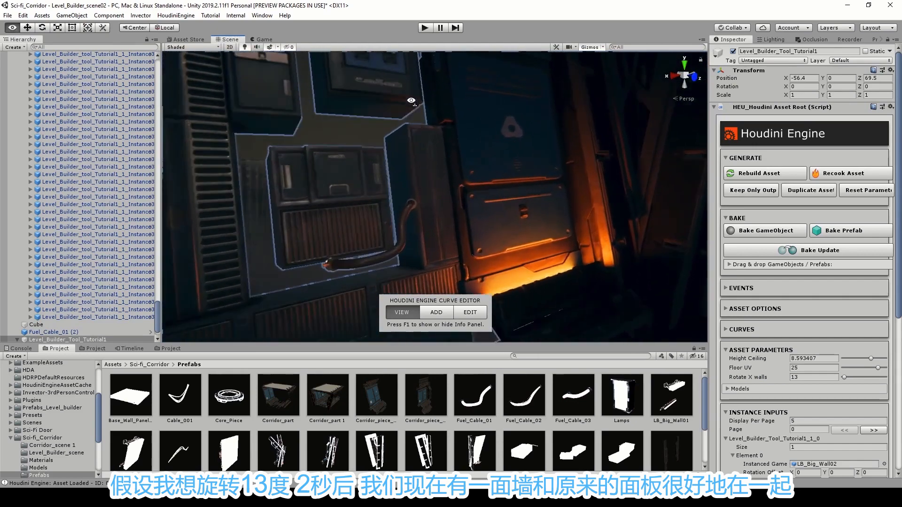
{"action": "scroll", "coordinate": [455, 191], "scroll_direction": "down", "scroll_amount": 3}
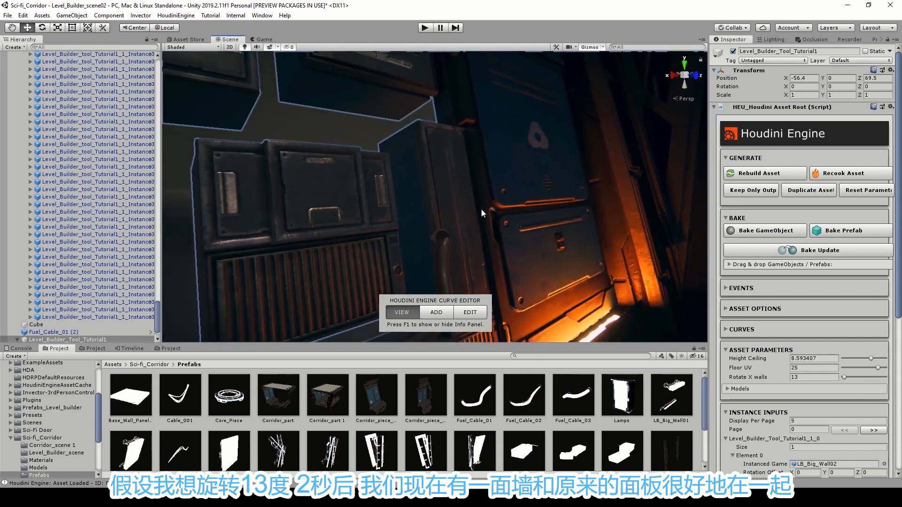
Set the asset's Rotate X walls parameter to 20.
{"action": "left_click_drag", "start_coordinate": [483, 211], "coordinate": [643, 294], "text": "alt"}
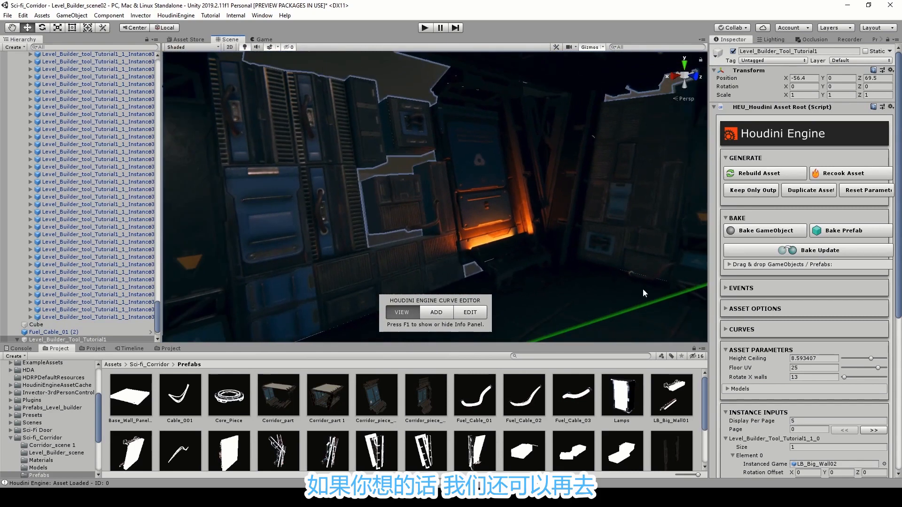
{"action": "left_click", "coordinate": [823, 378]}
{"action": "type", "text": "20"}
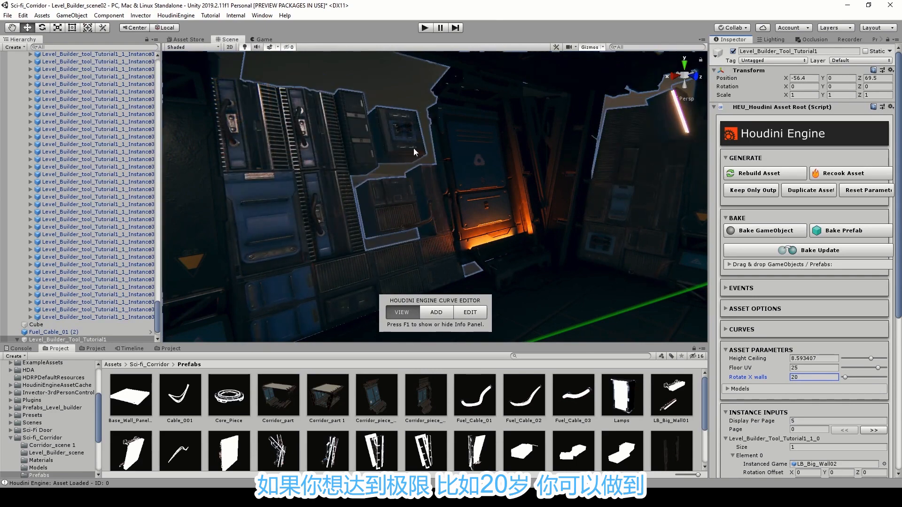
Select the small square piece on the upper wall and scale it uniformly to about 1.48 to cover the hole.
{"action": "left_click", "coordinate": [410, 119]}
{"action": "right_click_drag", "start_coordinate": [410, 120], "coordinate": [431, 125]}
{"action": "right_click_drag", "start_coordinate": [477, 218], "coordinate": [454, 180]}
{"action": "left_click", "coordinate": [454, 179]}
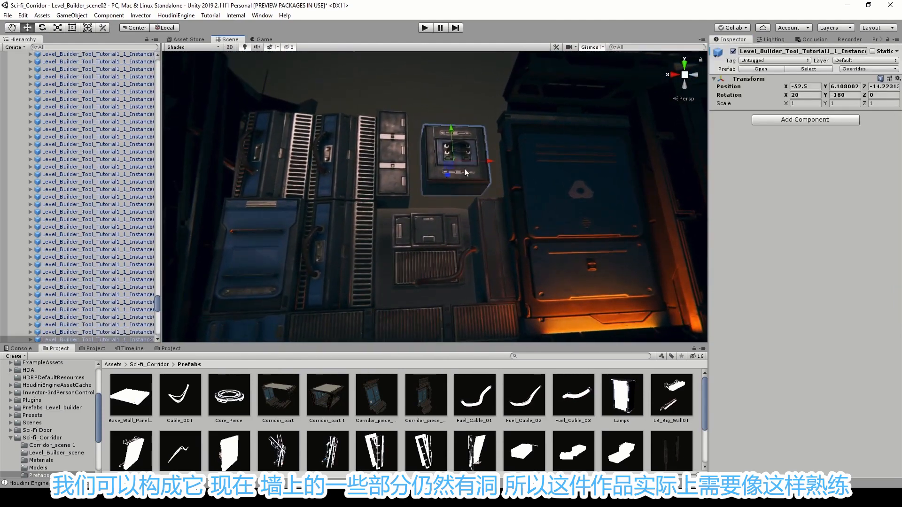
{"action": "scroll", "coordinate": [454, 170], "scroll_direction": "up", "scroll_amount": 3}
{"action": "key", "text": "r"}
{"action": "left_click_drag", "start_coordinate": [461, 148], "coordinate": [474, 141]}
{"action": "right_click_drag", "start_coordinate": [474, 141], "coordinate": [477, 170]}
{"action": "left_click", "coordinate": [495, 188]}
{"action": "mouse_move", "coordinate": [496, 188]}
{"action": "left_mouse_down"}
{"action": "mouse_move", "coordinate": [504, 196]}
{"action": "mouse_move", "coordinate": [509, 185]}
{"action": "left_mouse_up"}
{"action": "right_click_drag", "start_coordinate": [487, 139], "coordinate": [574, 230]}
Try moving the square piece at the base of the adjacent wall out into the room, and undo the move.
{"action": "left_click", "coordinate": [450, 111]}
{"action": "left_click", "coordinate": [573, 226]}
{"action": "key", "text": "w"}
{"action": "right_click_drag", "start_coordinate": [498, 248], "coordinate": [470, 236]}
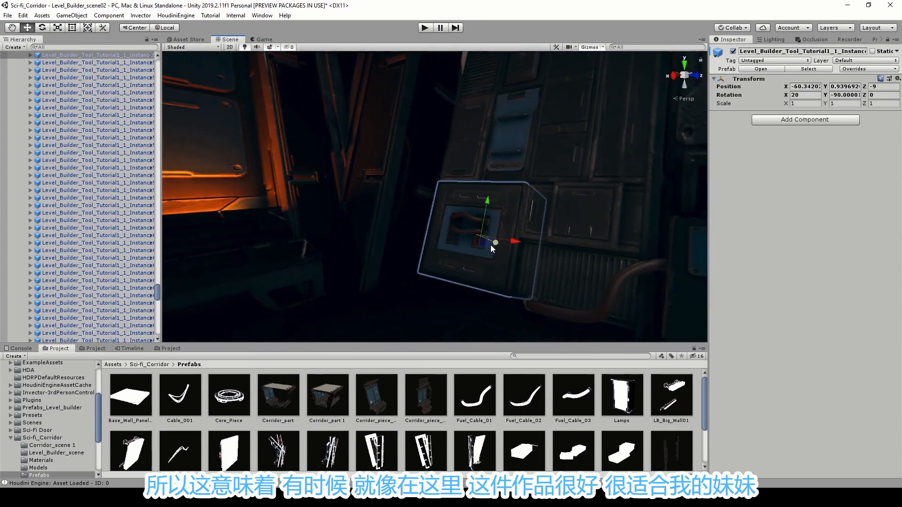
{"action": "left_click_drag", "start_coordinate": [490, 243], "coordinate": [432, 212]}
{"action": "right_click_drag", "start_coordinate": [431, 212], "coordinate": [445, 124]}
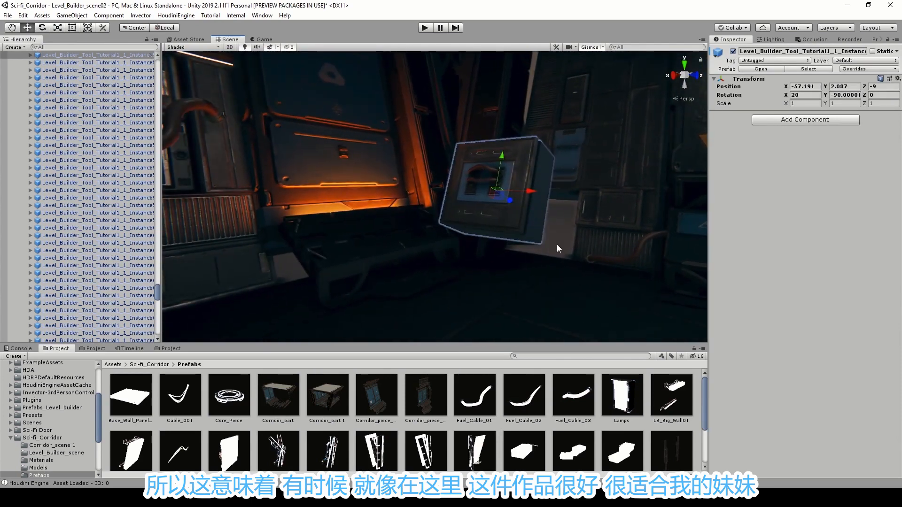
{"action": "left_click_drag", "start_coordinate": [519, 213], "coordinate": [580, 275]}
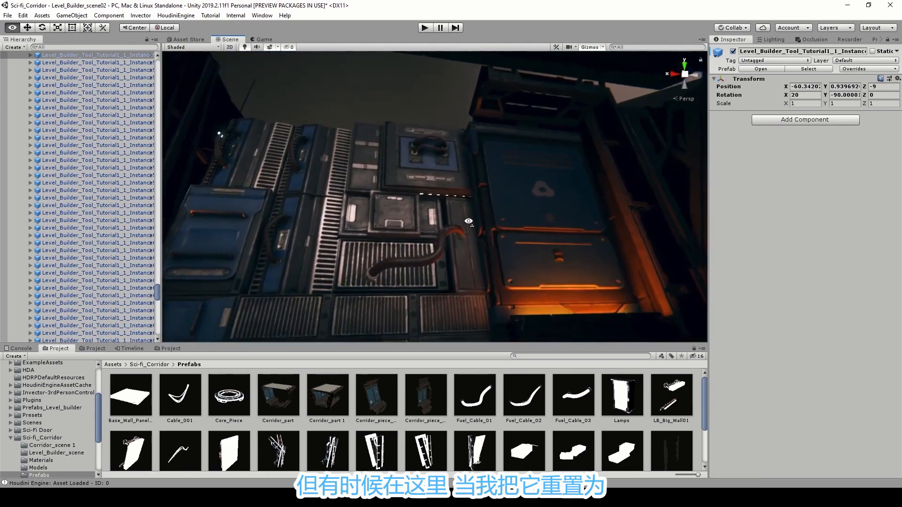
Reset the upper square wall piece's scale to 1 on X, Y and Z.
{"action": "right_click_drag", "start_coordinate": [441, 174], "coordinate": [475, 192]}
{"action": "left_click", "coordinate": [809, 104]}
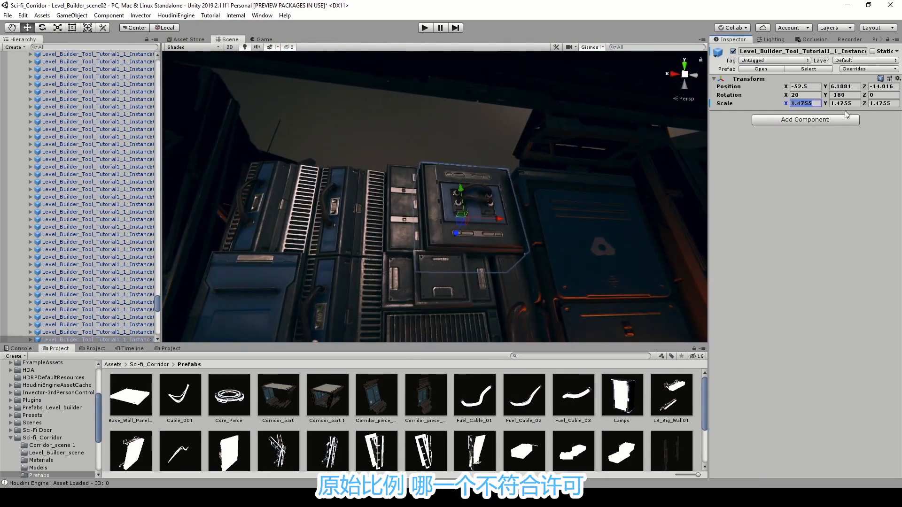
{"action": "type", "text": "1"}
{"action": "key", "text": "Tab"}
{"action": "type", "text": "1"}
{"action": "key", "text": "Tab"}
{"action": "type", "text": "1"}
Scale the upper square wall piece uniformly to about 1.52 so it fills the gap, and deselect it.
{"action": "right_click_drag", "start_coordinate": [444, 157], "coordinate": [489, 187]}
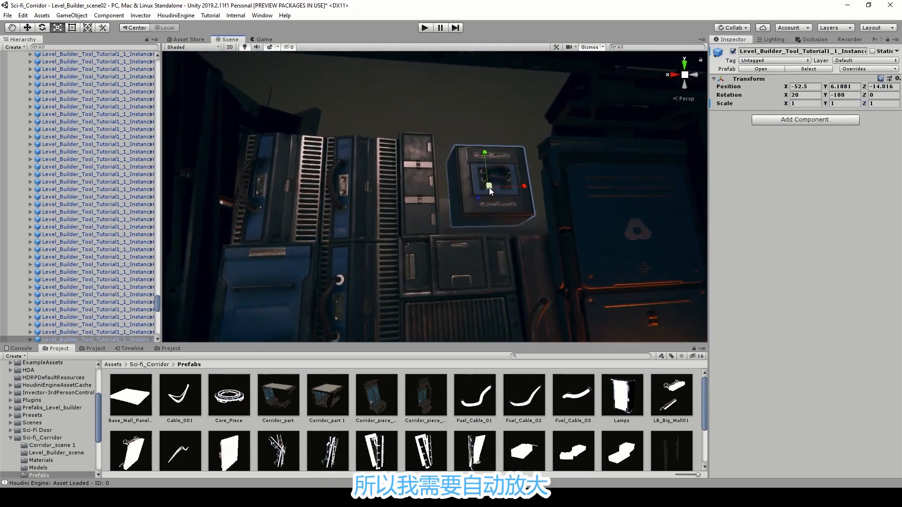
{"action": "left_click_drag", "start_coordinate": [489, 188], "coordinate": [508, 175]}
{"action": "left_click", "coordinate": [477, 112]}
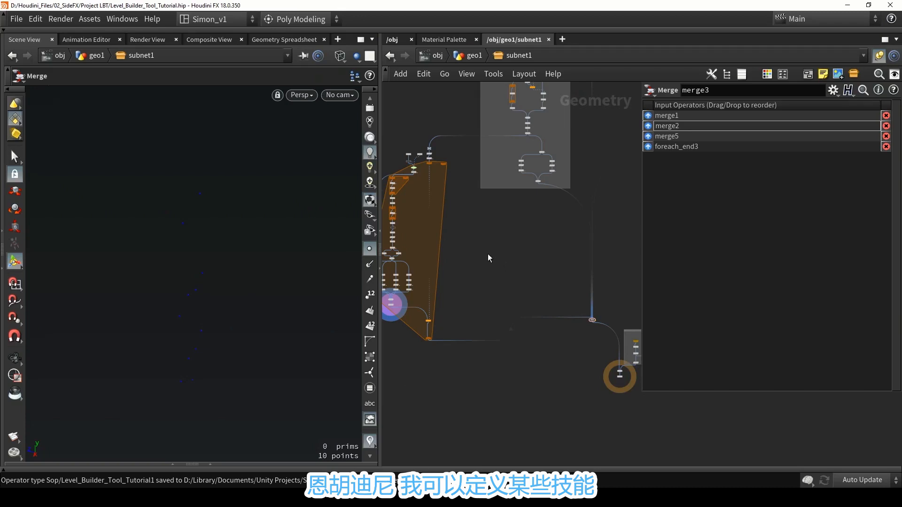
Switch to Houdini, save the scene, and move the four area blast nodes up to make room above the add nodes.
{"action": "scroll", "coordinate": [498, 223], "scroll_direction": "down", "scroll_amount": 2}
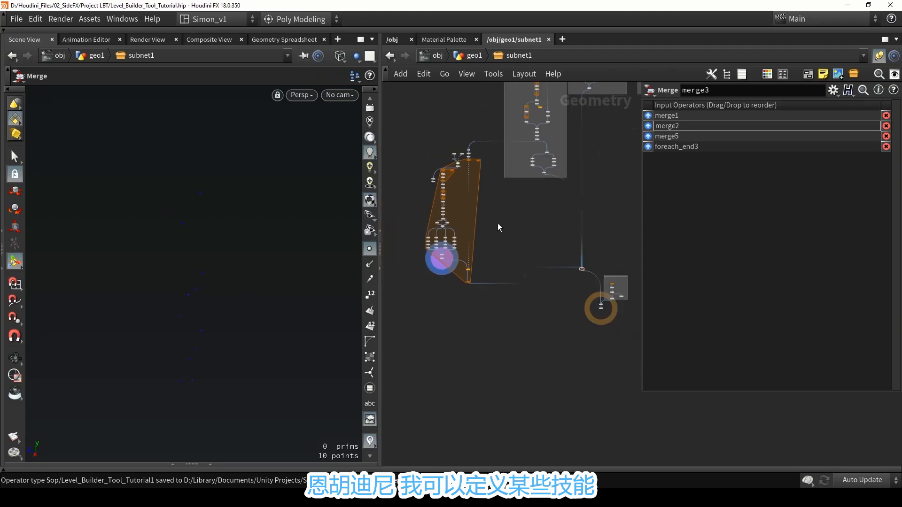
{"action": "key", "text": "ctrl+s"}
{"action": "scroll", "coordinate": [450, 256], "scroll_direction": "up", "scroll_amount": 5}
{"action": "scroll", "coordinate": [477, 250], "scroll_direction": "up", "scroll_amount": 6}
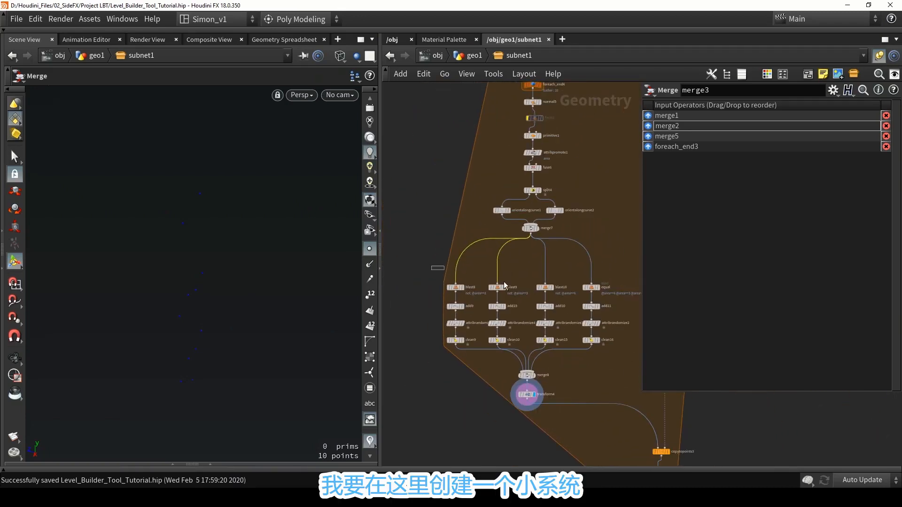
{"action": "left_click_drag", "start_coordinate": [505, 286], "coordinate": [593, 268]}
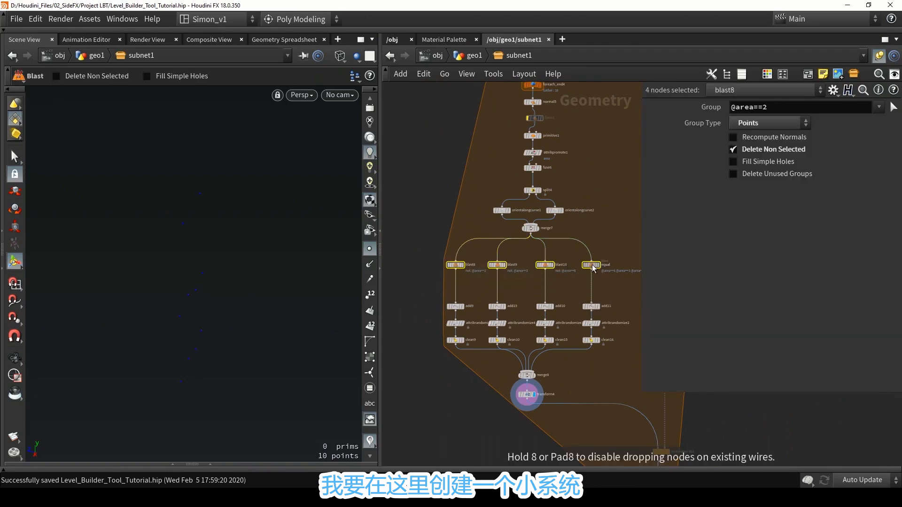
{"action": "left_click", "coordinate": [569, 282]}
Examine the equal blast branch in the network, and compare the enlarged square piece with its neighbouring panels in Unity.
{"action": "scroll", "coordinate": [550, 282], "scroll_direction": "up", "scroll_amount": 5}
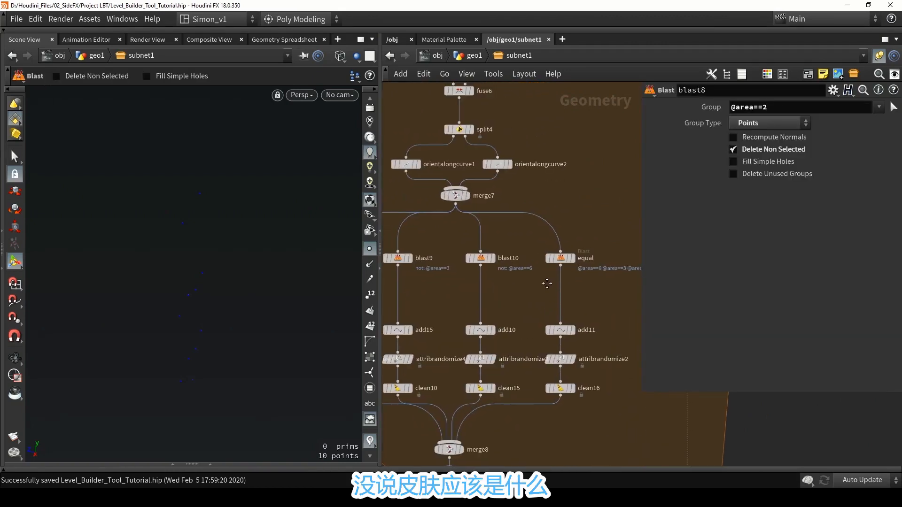
{"action": "middle_click_drag", "start_coordinate": [547, 283], "coordinate": [524, 284]}
{"action": "scroll", "coordinate": [540, 266], "scroll_direction": "up", "scroll_amount": 3}
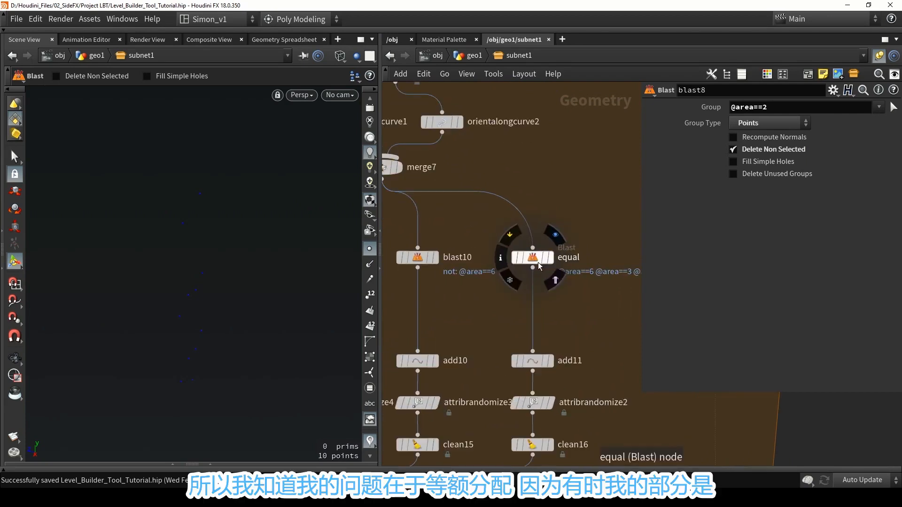
{"action": "mouse_move", "coordinate": [540, 266]}
{"action": "left_mouse_down"}
{"action": "mouse_move", "coordinate": [530, 253]}
{"action": "mouse_move", "coordinate": [537, 262]}
{"action": "left_mouse_up"}
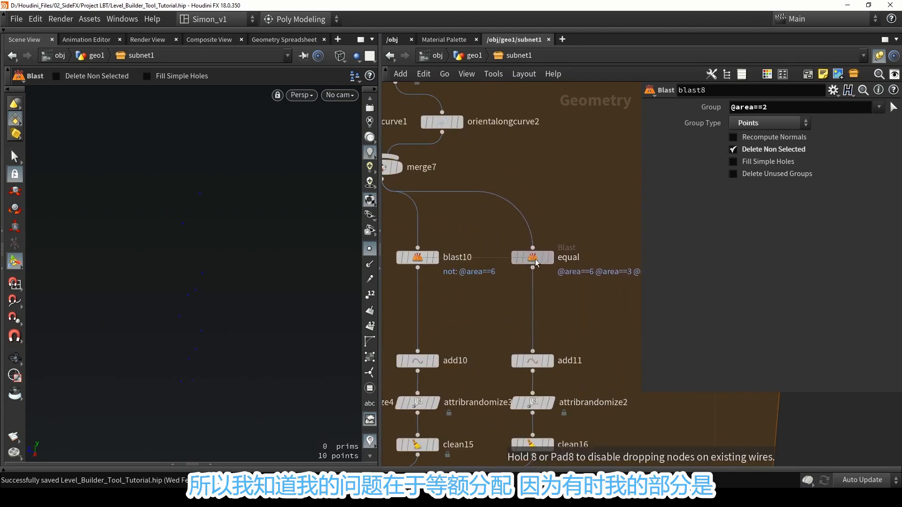
{"action": "left_click", "coordinate": [535, 259]}
{"action": "middle_click_drag", "start_coordinate": [598, 309], "coordinate": [560, 300]}
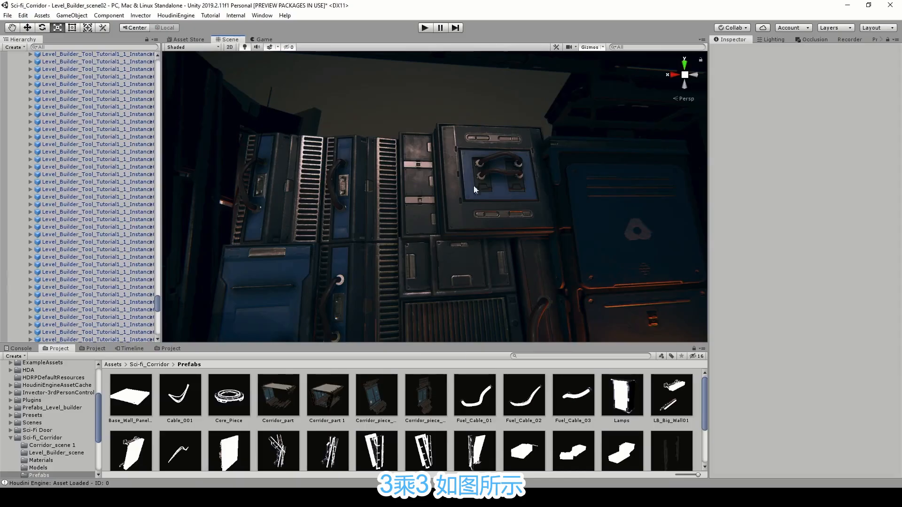
{"action": "right_click_drag", "start_coordinate": [502, 195], "coordinate": [386, 123]}
{"action": "left_click", "coordinate": [397, 122]}
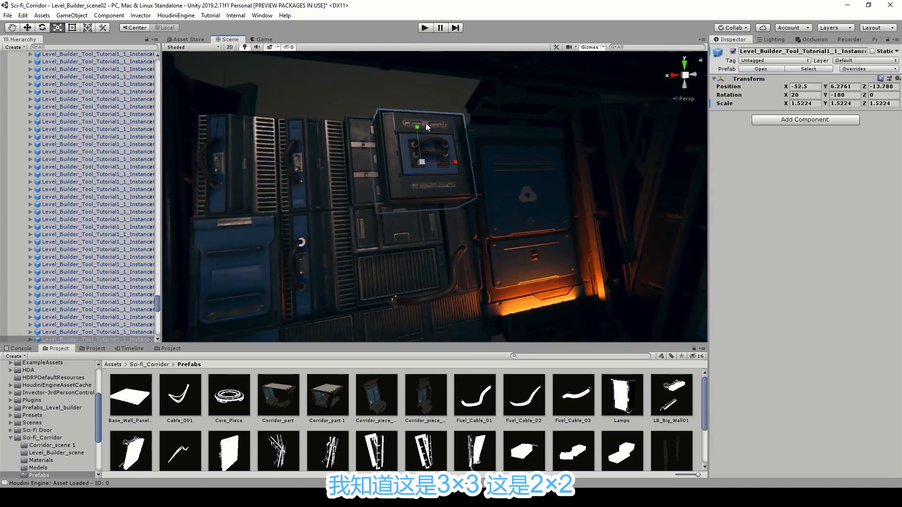
{"action": "right_click_drag", "start_coordinate": [395, 203], "coordinate": [466, 161]}
{"action": "right_click_drag", "start_coordinate": [528, 249], "coordinate": [349, 70]}
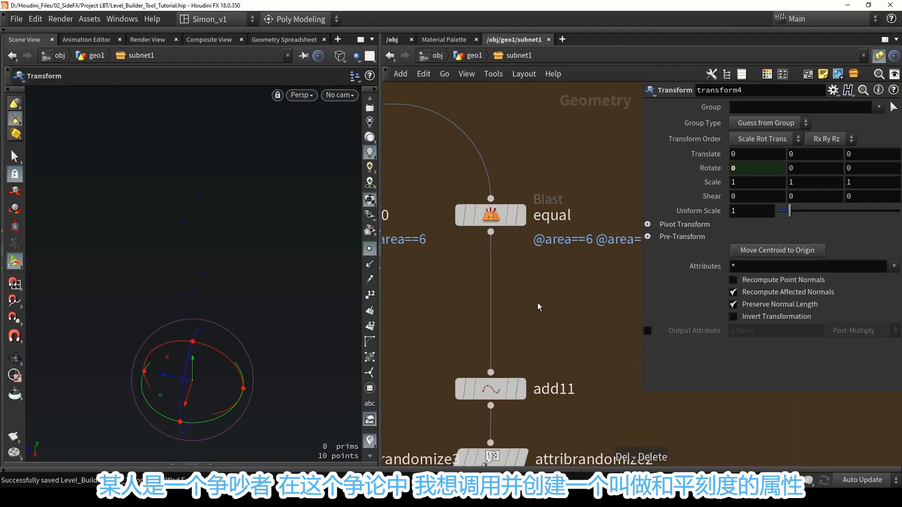
Switch to Houdini and insert an Attribute Wrangle node between the equal blast node and add11.
{"action": "key", "text": "Tab"}
{"action": "mouse_move", "coordinate": [587, 62]}
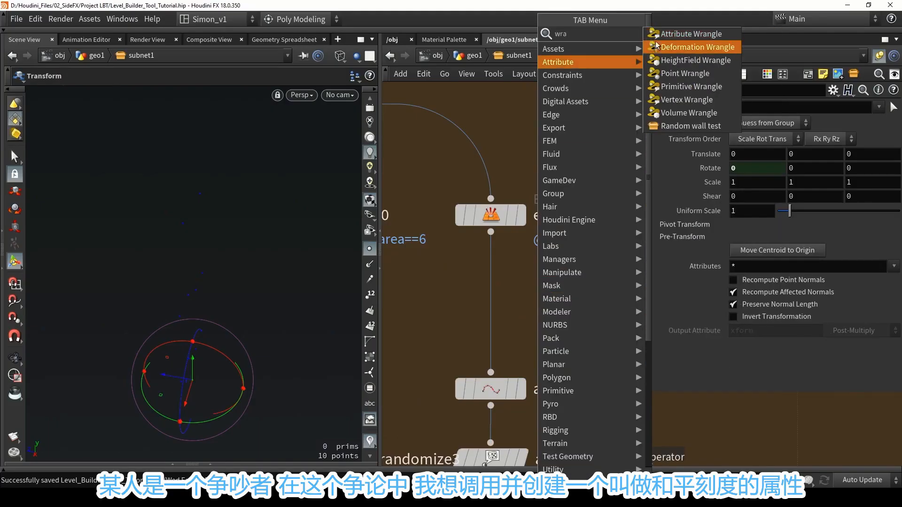
{"action": "left_click", "coordinate": [676, 43]}
{"action": "left_click", "coordinate": [496, 282]}
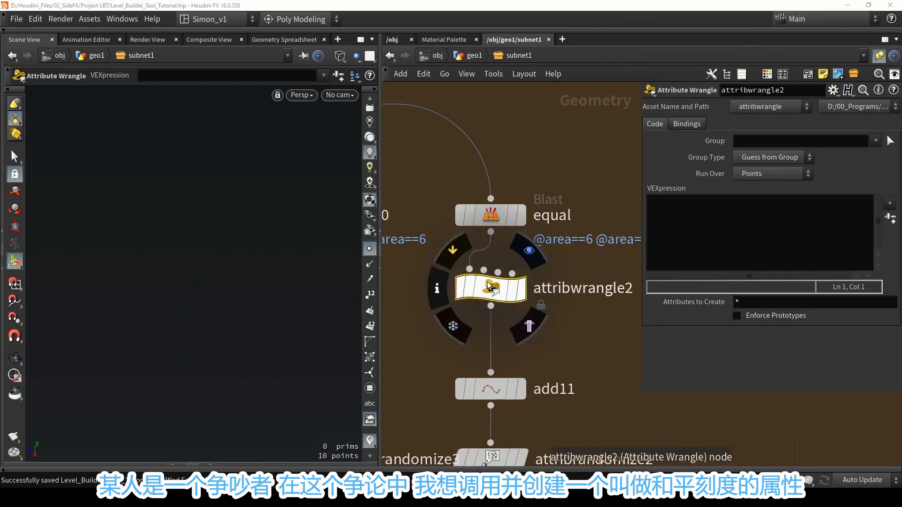
{"action": "left_click", "coordinate": [685, 226]}
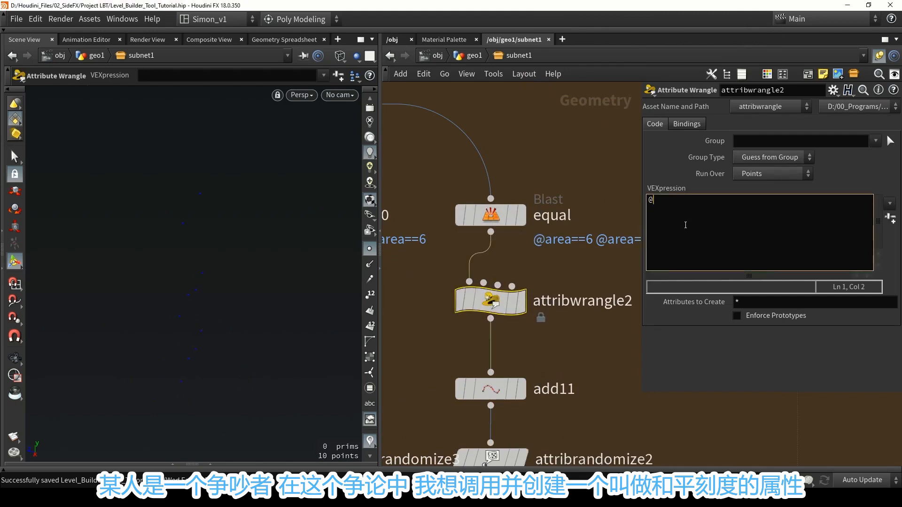
{"action": "type", "text": "@pscl"}
{"action": "key", "text": "BackSpace"}
{"action": "type", "text": "al"}
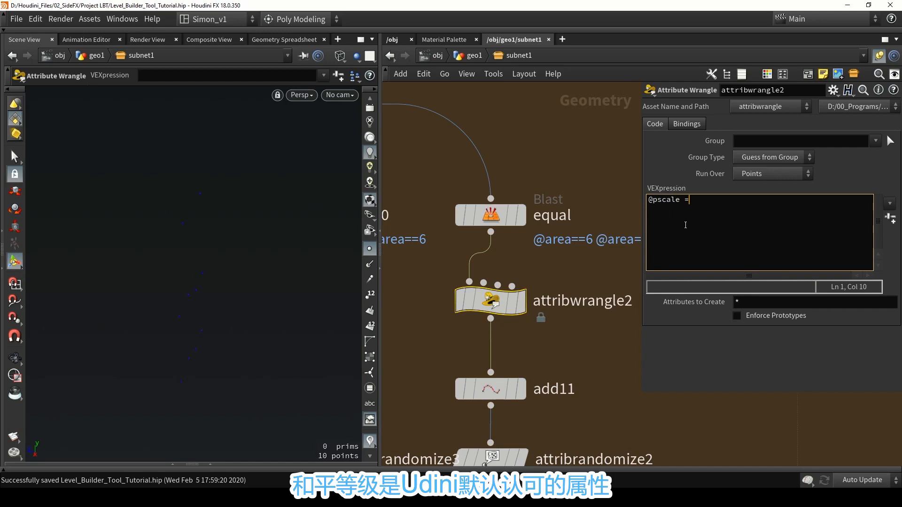
{"action": "type", "text": "e ="}
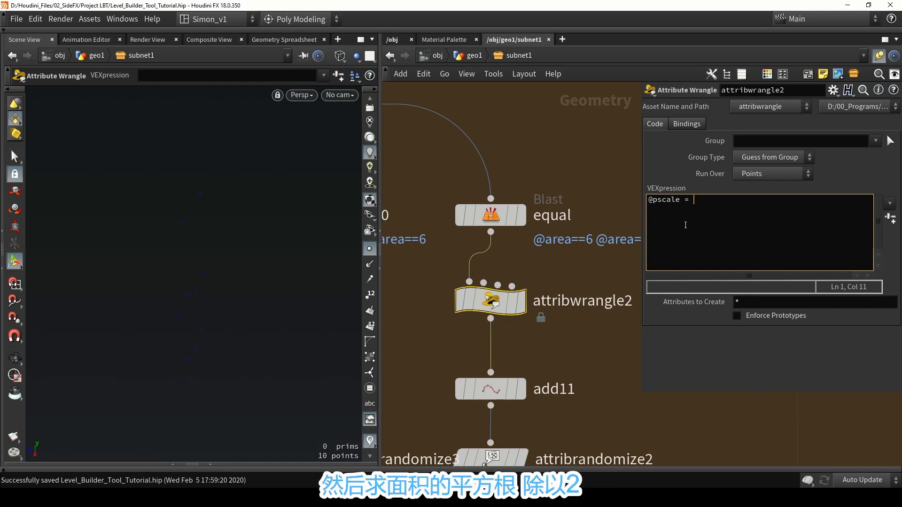
{"action": "type", "text": " sqrt(@area)/2;"}
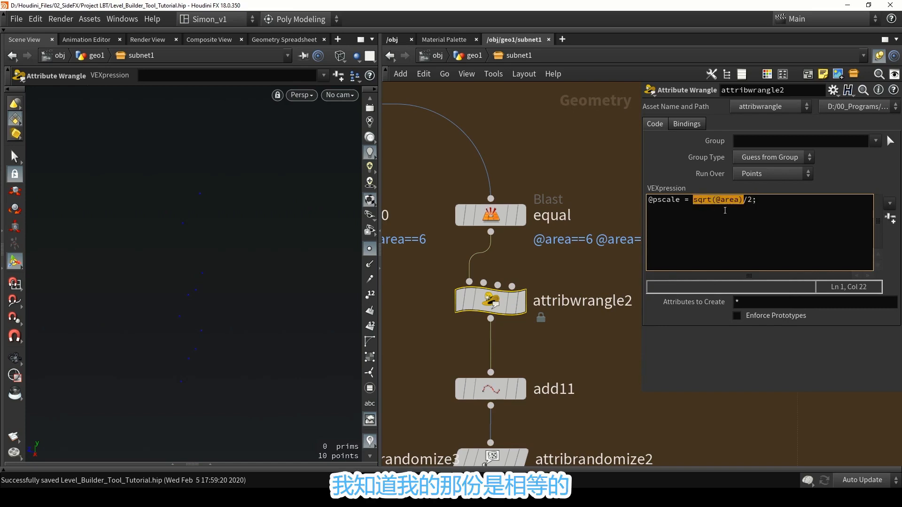
{"action": "left_click", "coordinate": [720, 200]}
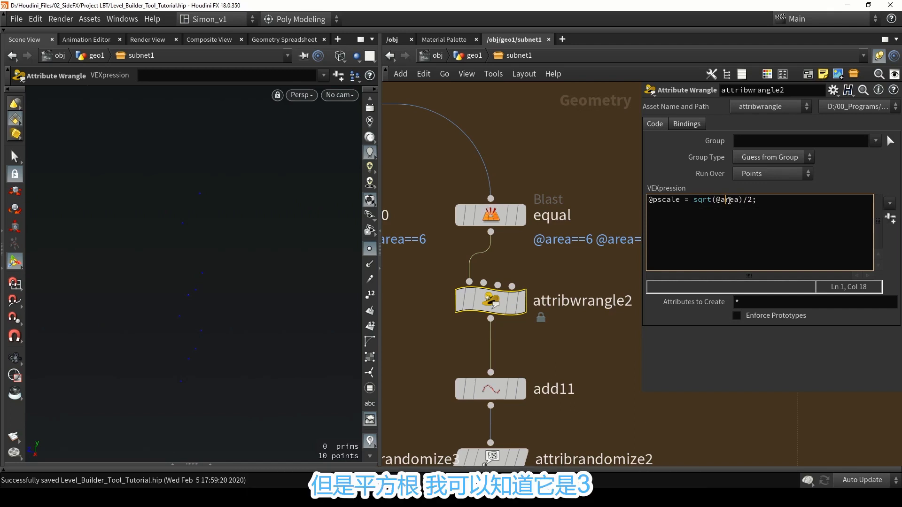
{"action": "left_click_drag", "start_coordinate": [743, 200], "coordinate": [698, 202]}
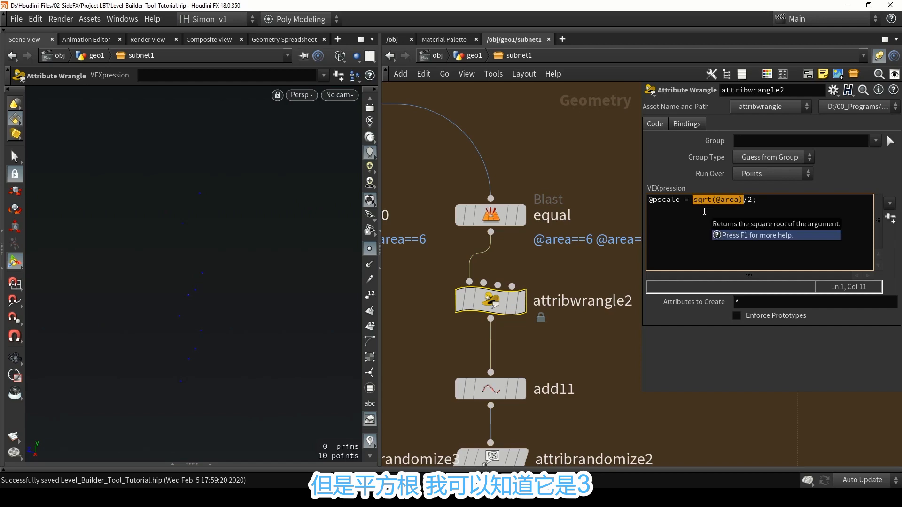
{"action": "left_click", "coordinate": [692, 202]}
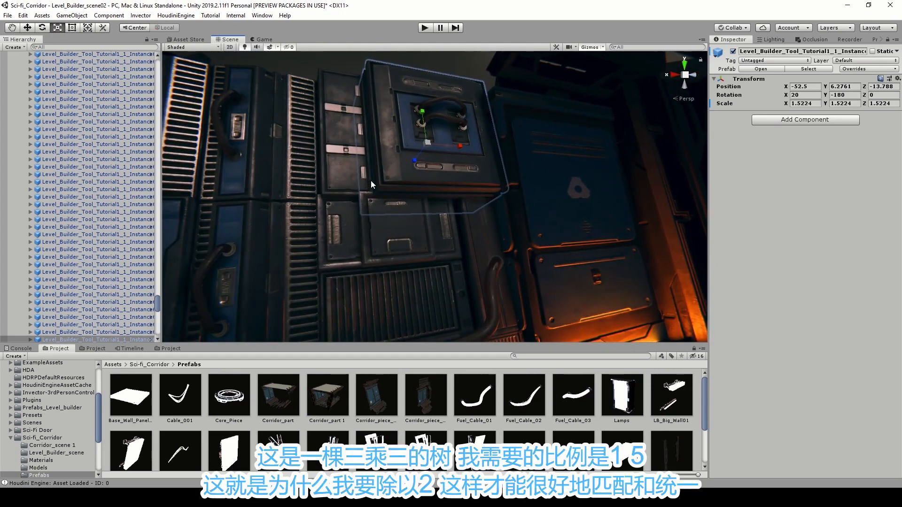
{"action": "left_click", "coordinate": [812, 104]}
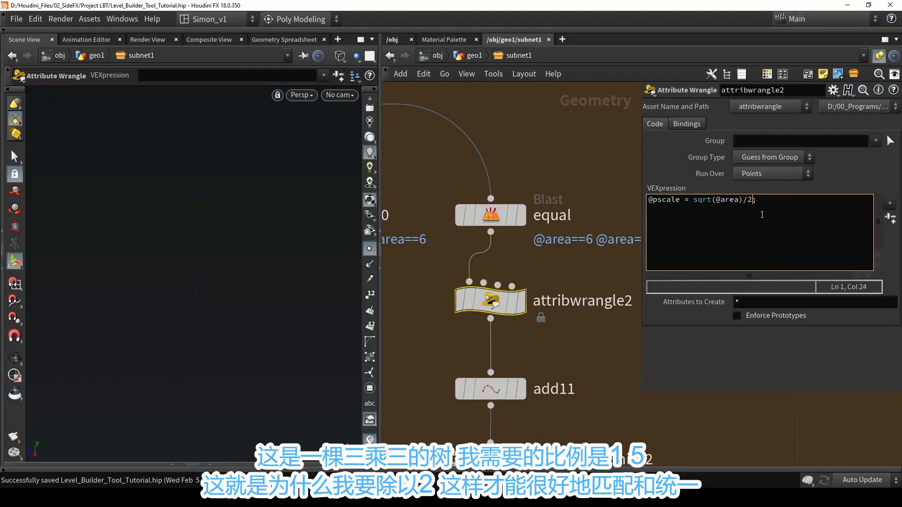
In Houdini, add ^pscale to the clean16 node's Remove Attribs pattern, and inspect the scaled wall pieces in Unity.
{"action": "key", "text": "h"}
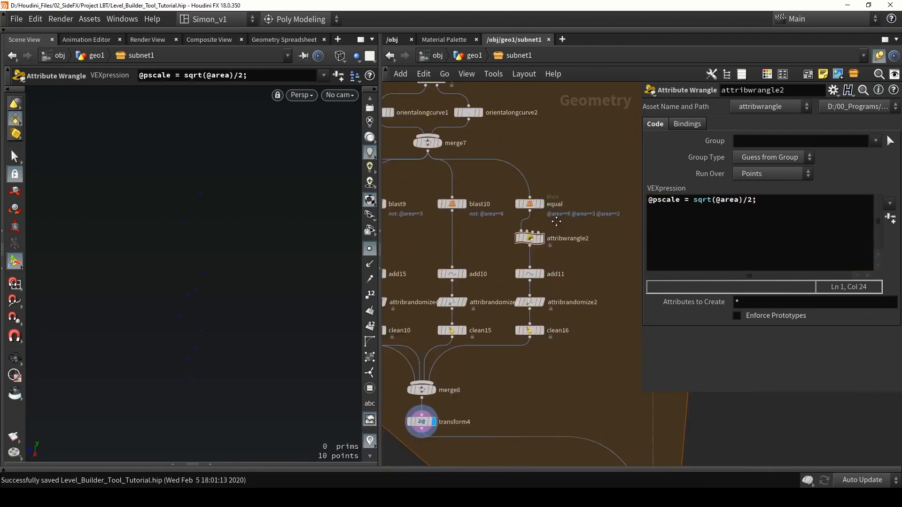
{"action": "scroll", "coordinate": [532, 277], "scroll_direction": "up", "scroll_amount": 5}
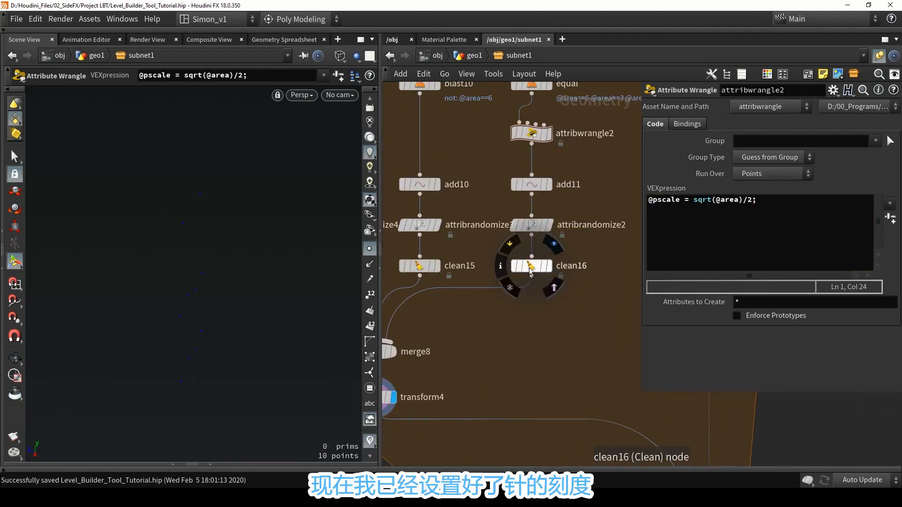
{"action": "left_click", "coordinate": [531, 266]}
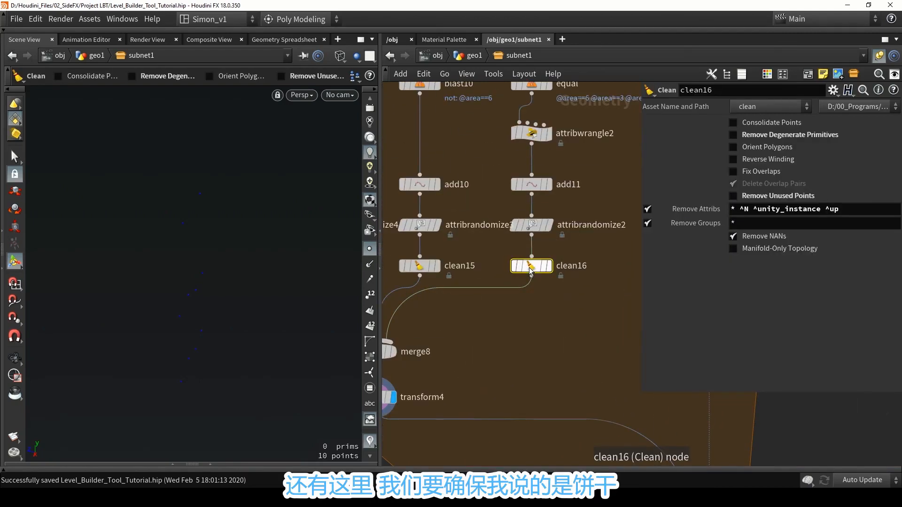
{"action": "left_click", "coordinate": [850, 214]}
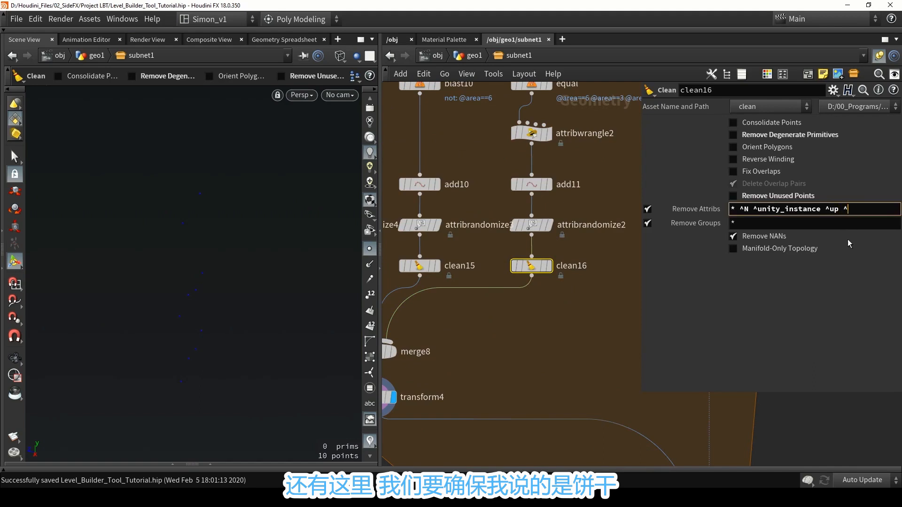
{"action": "type", "text": "^pscale"}
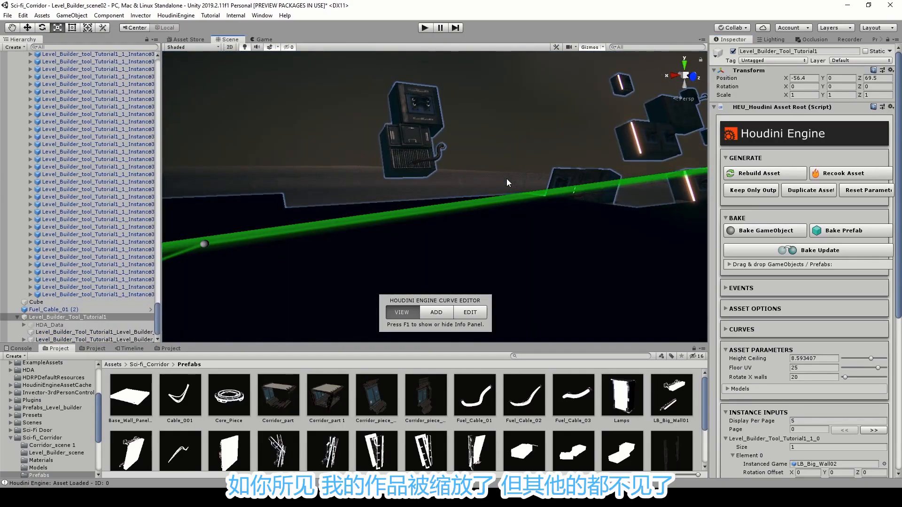
{"action": "left_click_drag", "start_coordinate": [507, 178], "coordinate": [520, 225], "text": "alt"}
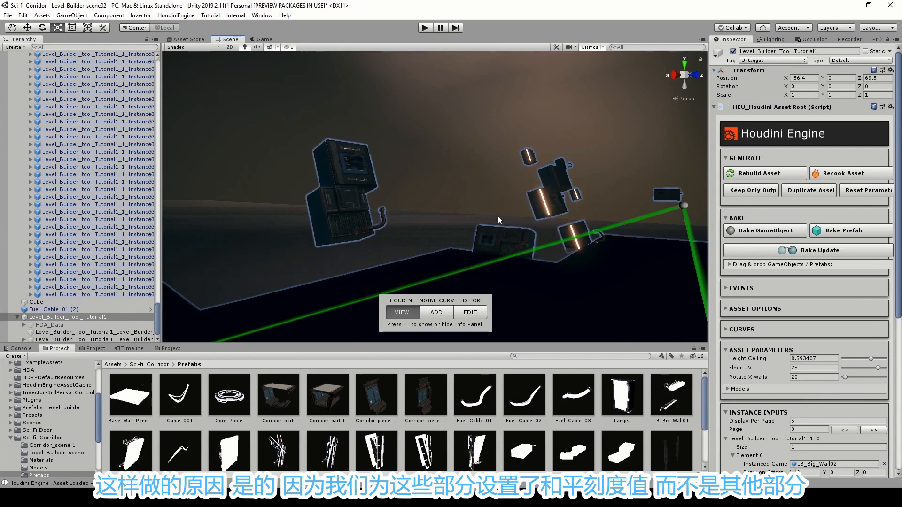
{"action": "left_click", "coordinate": [461, 100]}
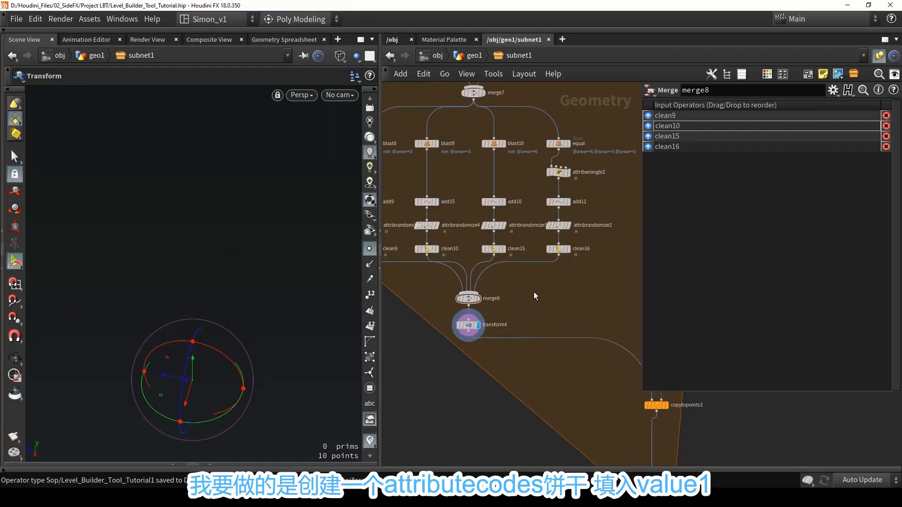
In Houdini, add an Attribute Create node beside merge8 that writes a point attribute pscale with value 1.
{"action": "key", "text": "Tab"}
{"action": "type", "text": "crea"}
{"action": "key", "text": "Down"}
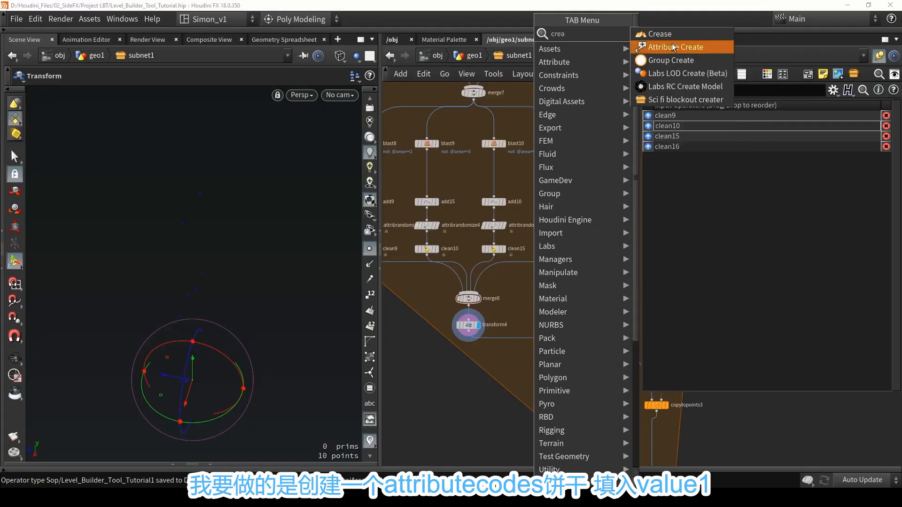
{"action": "key", "text": "Return"}
{"action": "left_click", "coordinate": [546, 295]}
{"action": "scroll", "coordinate": [546, 295], "scroll_direction": "up", "scroll_amount": 2}
{"action": "double_click", "coordinate": [799, 168]}
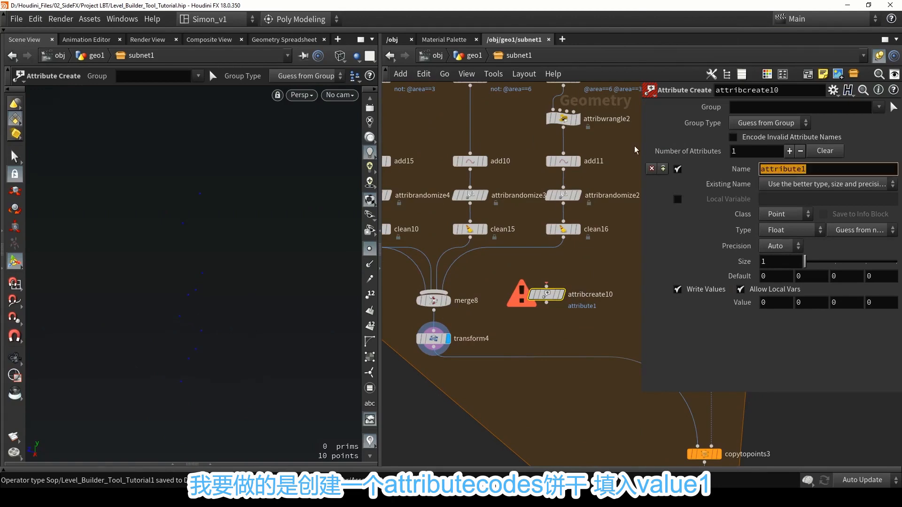
{"action": "type", "text": "pscale"}
{"action": "left_click", "coordinate": [770, 303]}
{"action": "type", "text": "1"}
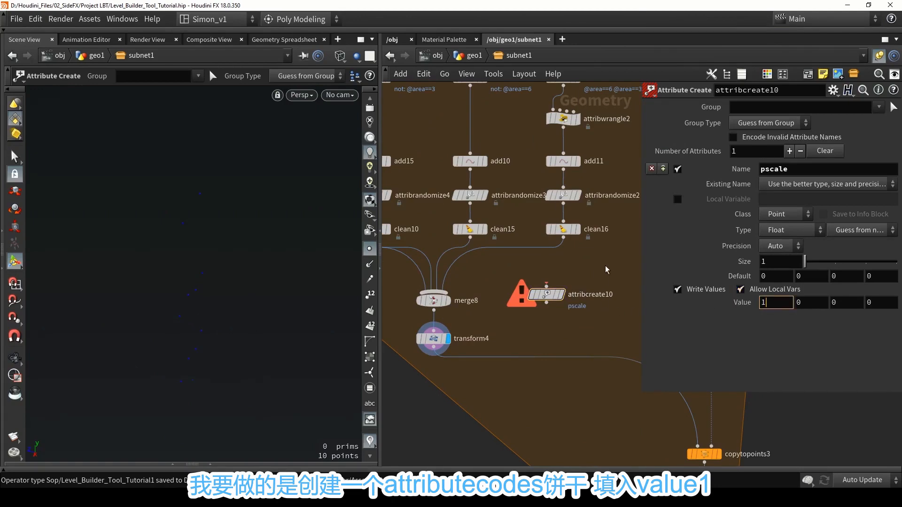
{"action": "key", "text": "Return"}
Move merge8 and transform4 down to make room, and place the pscale Attribute Create node below clean10.
{"action": "scroll", "coordinate": [588, 254], "scroll_direction": "down", "scroll_amount": 3}
{"action": "left_click_drag", "start_coordinate": [541, 322], "coordinate": [518, 286]}
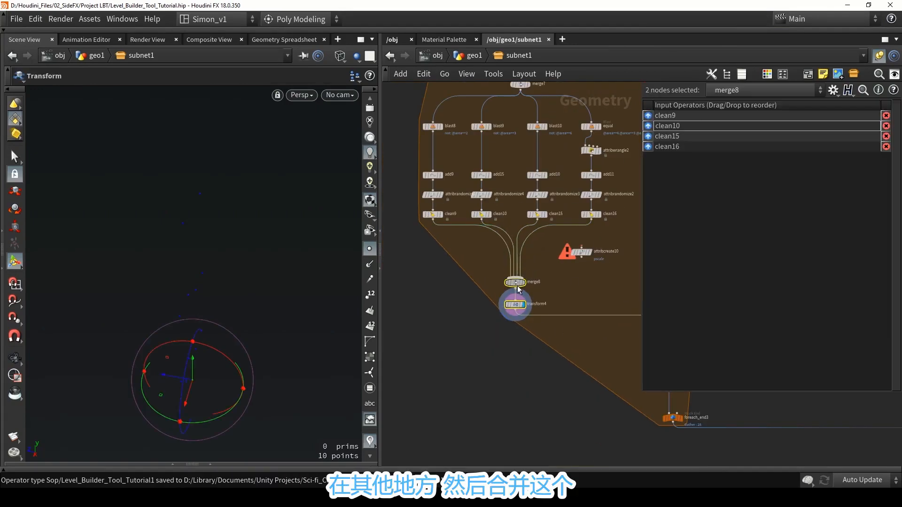
{"action": "scroll", "coordinate": [518, 289], "scroll_direction": "up", "scroll_amount": 3}
{"action": "left_click_drag", "start_coordinate": [608, 252], "coordinate": [466, 255]}
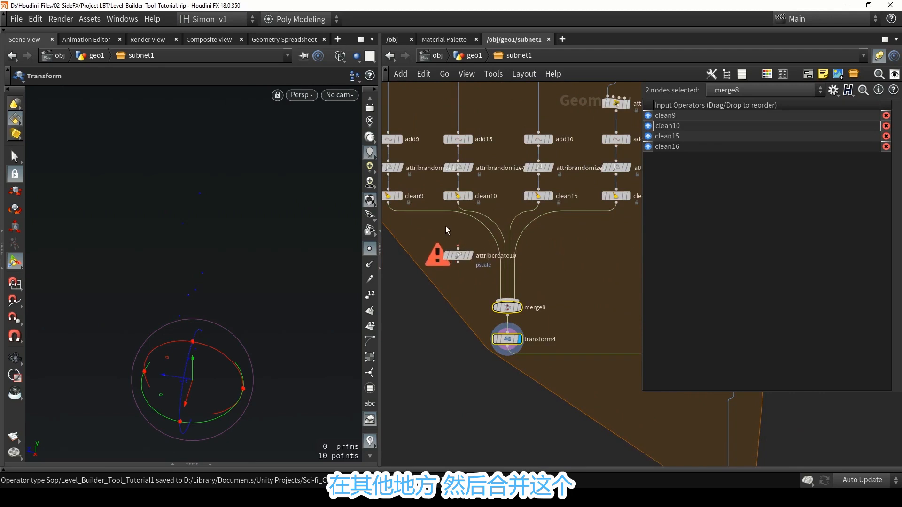
{"action": "middle_click_drag", "start_coordinate": [446, 230], "coordinate": [471, 243]}
Combine clean9, clean10 and clean15 in a new Merge node placed above attribcreate10, and wire it into that node.
{"action": "left_click_drag", "start_coordinate": [413, 227], "coordinate": [447, 241]}
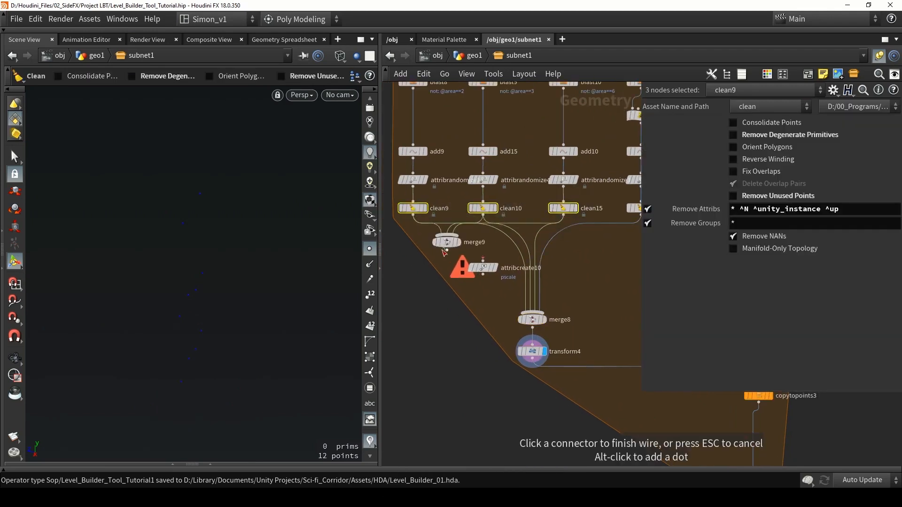
{"action": "left_click", "coordinate": [476, 262]}
{"action": "left_click_drag", "start_coordinate": [482, 268], "coordinate": [448, 273]}
{"action": "left_click_drag", "start_coordinate": [476, 306], "coordinate": [471, 250]}
Remove the direct wires from clean9, clean10 and clean15 to merge8, and connect attribcreate10 to merge8 instead.
{"action": "left_click_drag", "start_coordinate": [536, 254], "coordinate": [538, 254]}
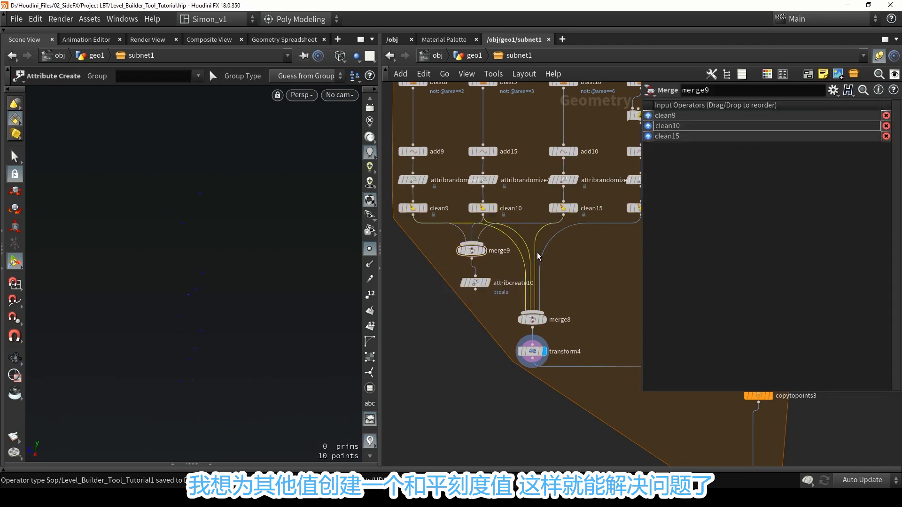
{"action": "key", "text": "Delete"}
{"action": "left_click_drag", "start_coordinate": [475, 290], "coordinate": [533, 312]}
{"action": "middle_click_drag", "start_coordinate": [555, 276], "coordinate": [507, 272]}
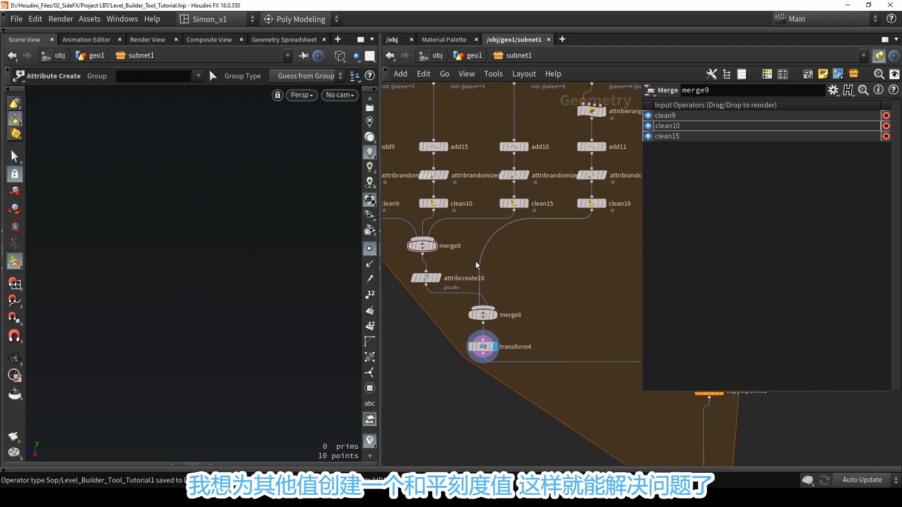
Copy the pscale Attribute Create node, and find and select the merge3 node that collects all the branches.
{"action": "left_click", "coordinate": [425, 278]}
{"action": "key", "text": "ctrl+c"}
{"action": "scroll", "coordinate": [481, 272], "scroll_direction": "down", "scroll_amount": 3}
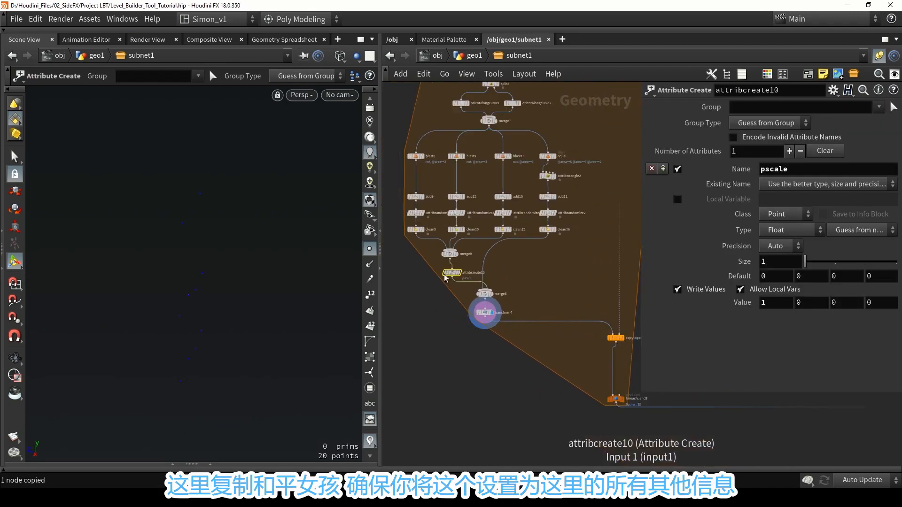
{"action": "scroll", "coordinate": [494, 270], "scroll_direction": "down", "scroll_amount": 5}
{"action": "middle_click_drag", "start_coordinate": [562, 276], "coordinate": [511, 272]}
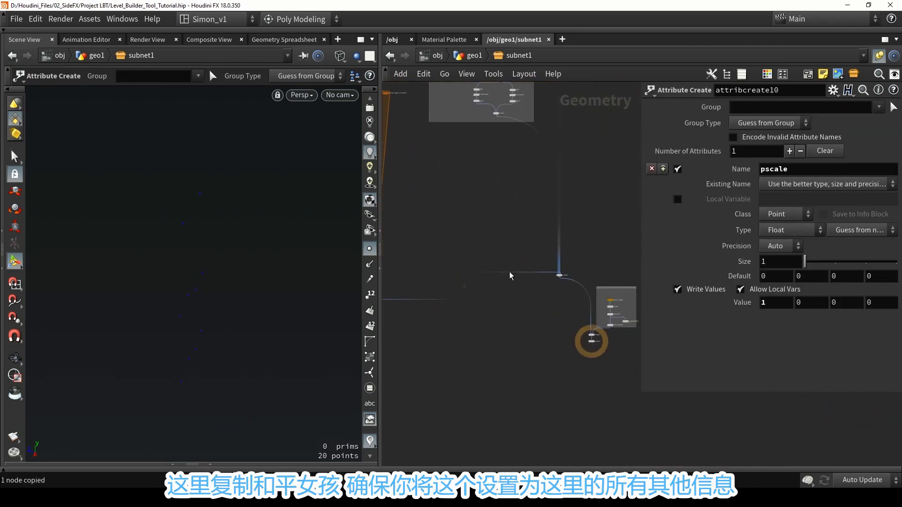
{"action": "left_click_drag", "start_coordinate": [629, 375], "coordinate": [549, 346]}
{"action": "left_click", "coordinate": [561, 282]}
{"action": "middle_click_drag", "start_coordinate": [561, 281], "coordinate": [556, 241]}
{"action": "scroll", "coordinate": [556, 241], "scroll_direction": "down", "scroll_amount": 3}
{"action": "middle_click_drag", "start_coordinate": [578, 210], "coordinate": [532, 286]}
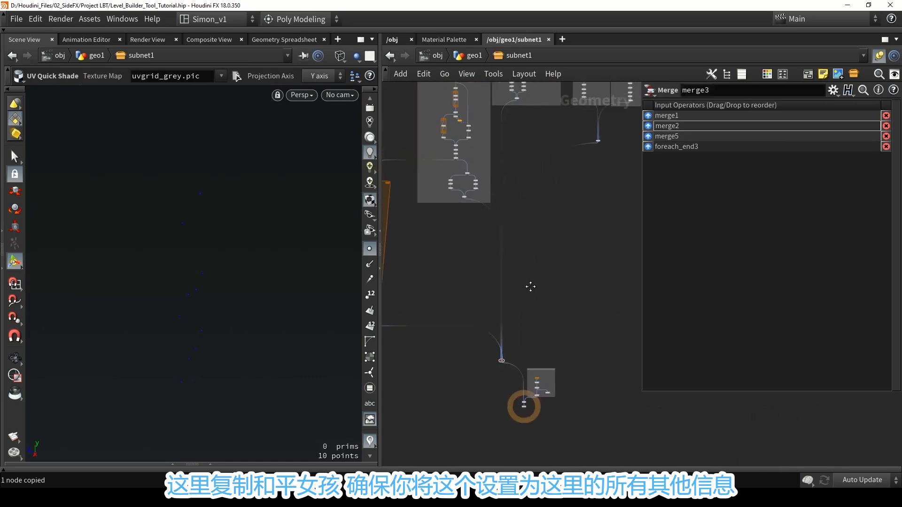
{"action": "scroll", "coordinate": [531, 288], "scroll_direction": "down", "scroll_amount": 4}
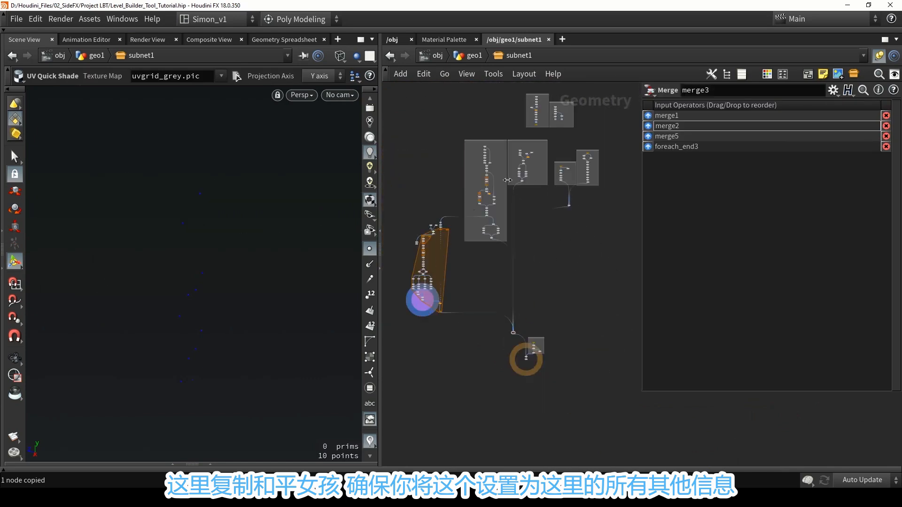
{"action": "scroll", "coordinate": [512, 314], "scroll_direction": "up", "scroll_amount": 5}
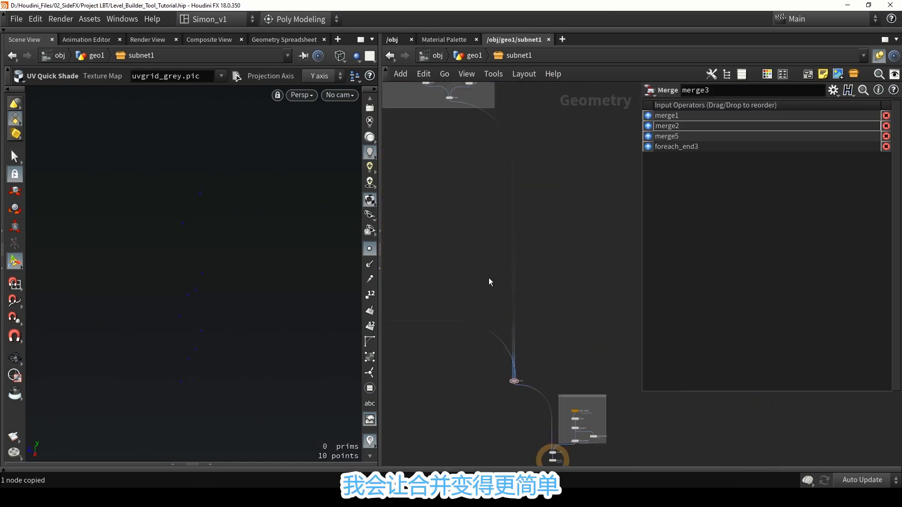
Insert a new Merge node on the wire after merge3 and position it below merge3.
{"action": "key", "text": "Tab"}
{"action": "type", "text": "merge"}
{"action": "left_click", "coordinate": [628, 34]}
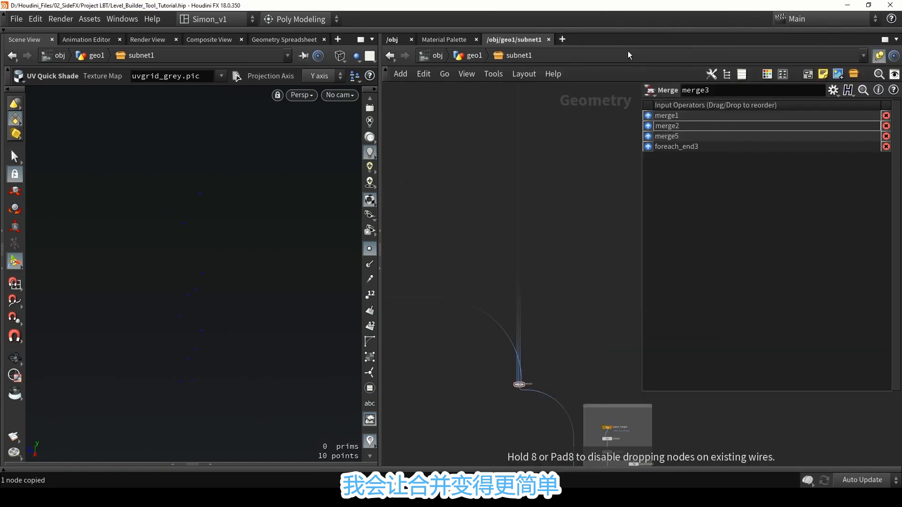
{"action": "left_click", "coordinate": [548, 402]}
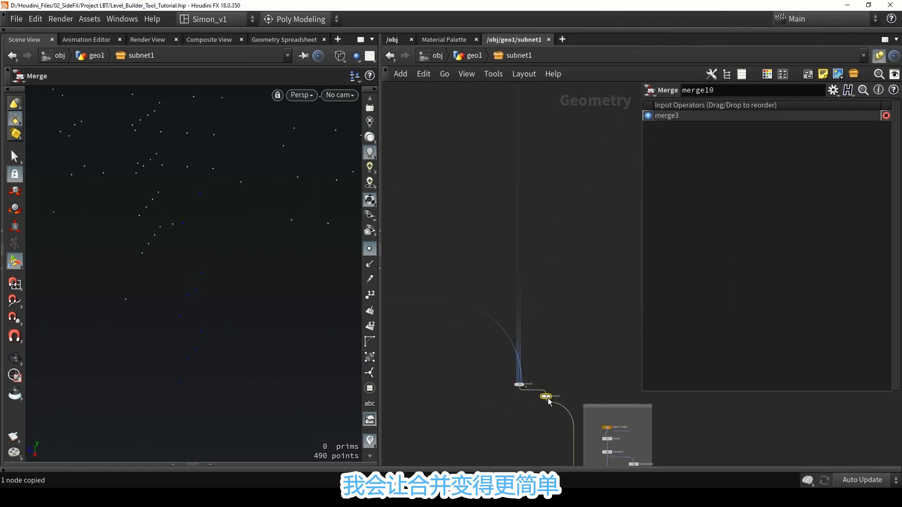
{"action": "left_click_drag", "start_coordinate": [545, 398], "coordinate": [508, 414]}
Reroute the foreach_end3 wire from merge3 to merge10, and connect merge3's output to merge10.
{"action": "scroll", "coordinate": [517, 418], "scroll_direction": "down", "scroll_amount": 5}
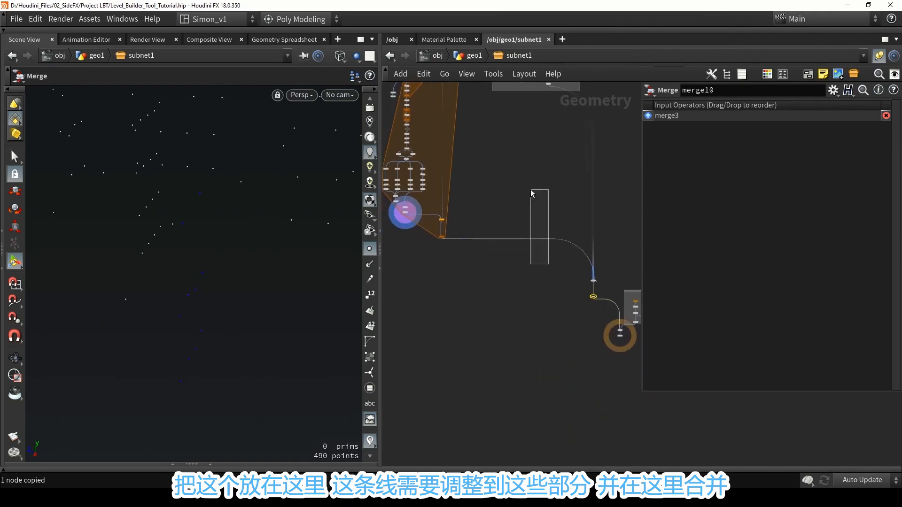
{"action": "left_click_drag", "start_coordinate": [531, 190], "coordinate": [531, 190]}
{"action": "scroll", "coordinate": [586, 250], "scroll_direction": "up", "scroll_amount": 1}
{"action": "left_click_drag", "start_coordinate": [586, 254], "coordinate": [596, 304]}
{"action": "scroll", "coordinate": [606, 304], "scroll_direction": "up", "scroll_amount": 6}
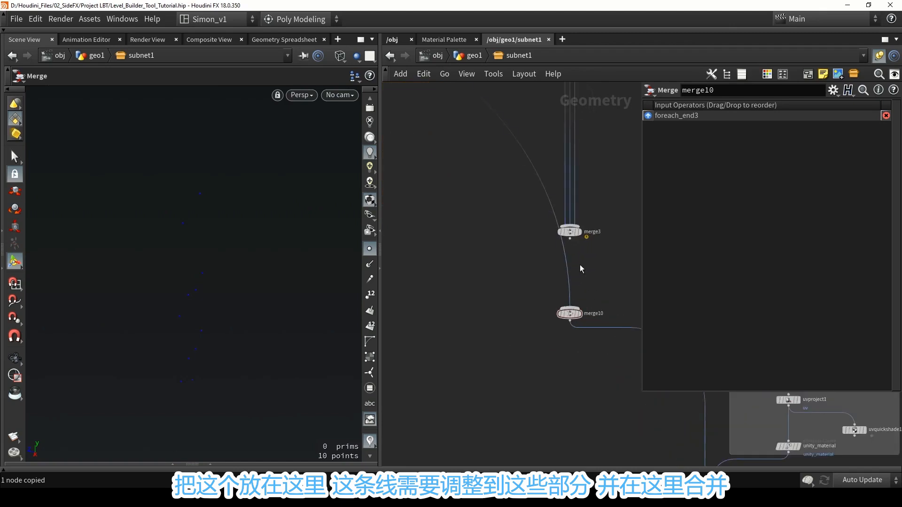
{"action": "mouse_move", "coordinate": [570, 239]}
{"action": "left_mouse_down"}
{"action": "mouse_move", "coordinate": [581, 294]}
{"action": "mouse_move", "coordinate": [571, 311]}
{"action": "mouse_move", "coordinate": [528, 329]}
{"action": "left_mouse_up"}
Paste the copied pscale Attribute Create node between merge3 and merge10, save the scene, and select merge3 with the pasted node.
{"action": "key", "text": "ctrl+v"}
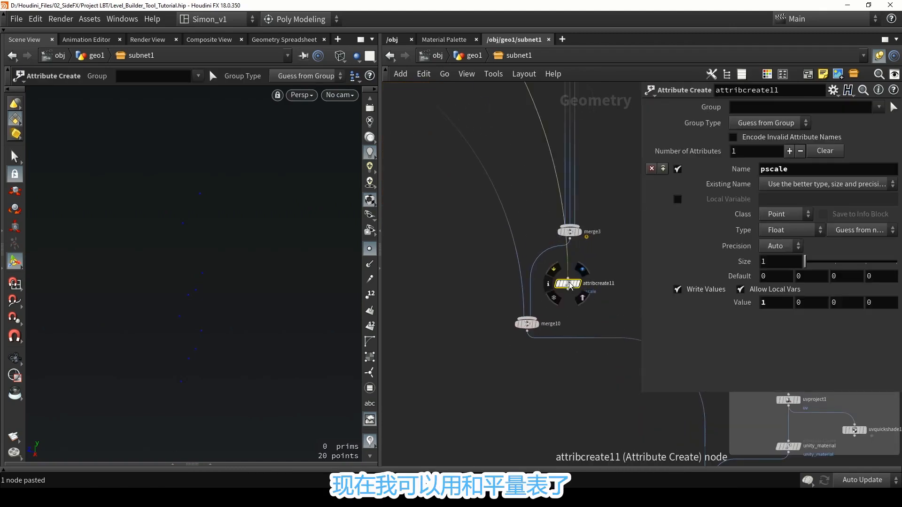
{"action": "mouse_move", "coordinate": [570, 284]}
{"action": "left_mouse_down"}
{"action": "mouse_move", "coordinate": [536, 260]}
{"action": "mouse_move", "coordinate": [571, 270]}
{"action": "left_mouse_up"}
{"action": "key", "text": "ctrl+s"}
{"action": "scroll", "coordinate": [574, 287], "scroll_direction": "down", "scroll_amount": 4}
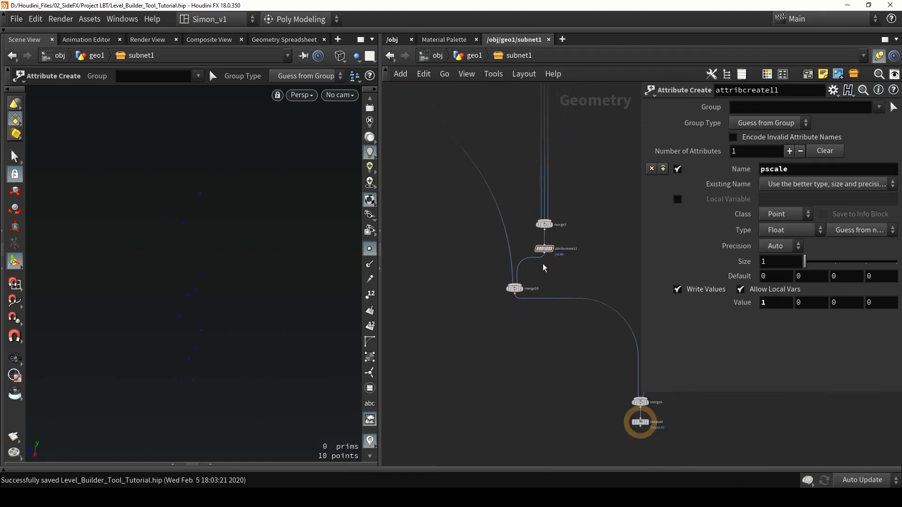
{"action": "left_click_drag", "start_coordinate": [584, 266], "coordinate": [532, 204]}
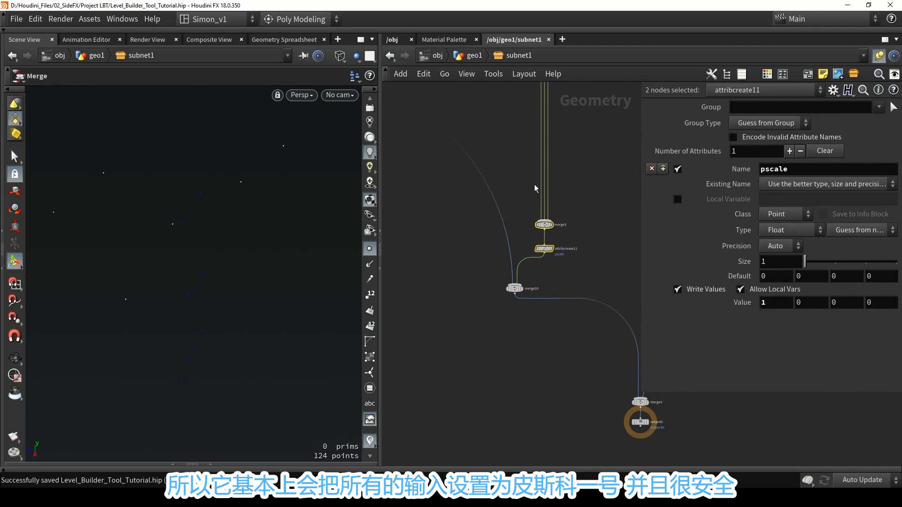
Save the Level_Builder_Tool_Tutorial1 digital asset with the new pscale node to its library.
{"action": "left_click", "coordinate": [586, 280]}
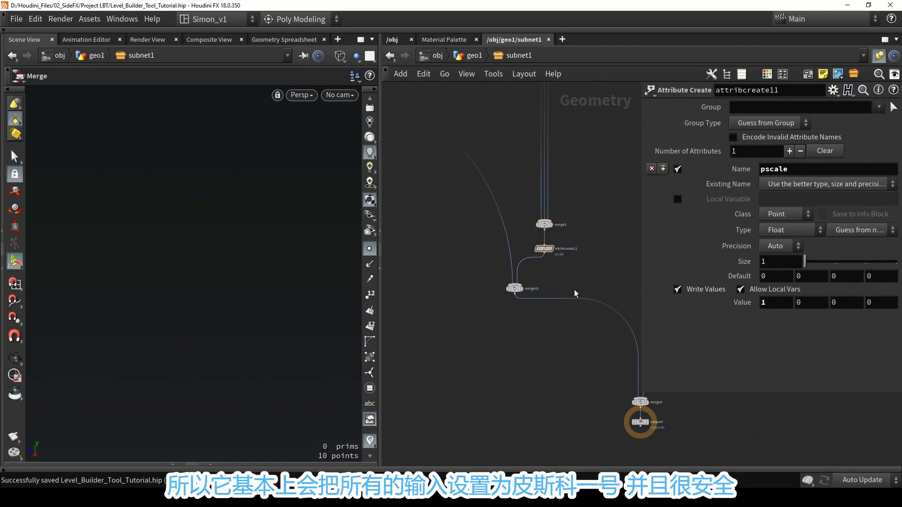
{"action": "left_click_drag", "start_coordinate": [565, 274], "coordinate": [481, 189]}
{"action": "left_click", "coordinate": [89, 18]}
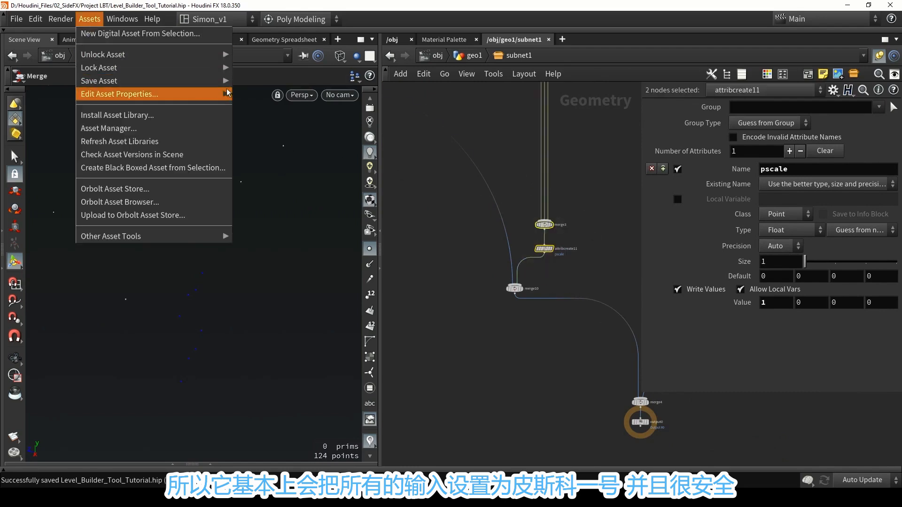
{"action": "mouse_move", "coordinate": [108, 80]}
{"action": "left_click", "coordinate": [287, 81]}
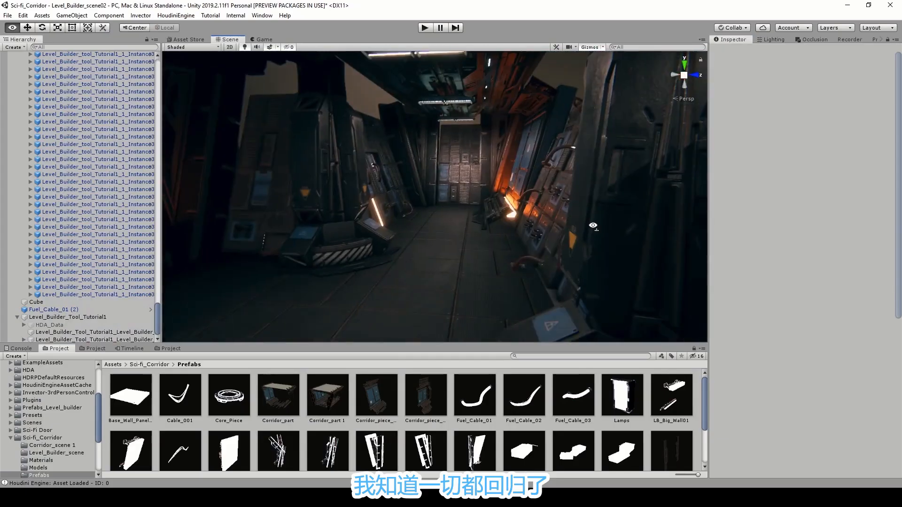
In Unity, inspect the large wall for overlapping pieces and set the level builder asset's Rotate X walls to 13.
{"action": "right_click_drag", "start_coordinate": [620, 216], "coordinate": [518, 175]}
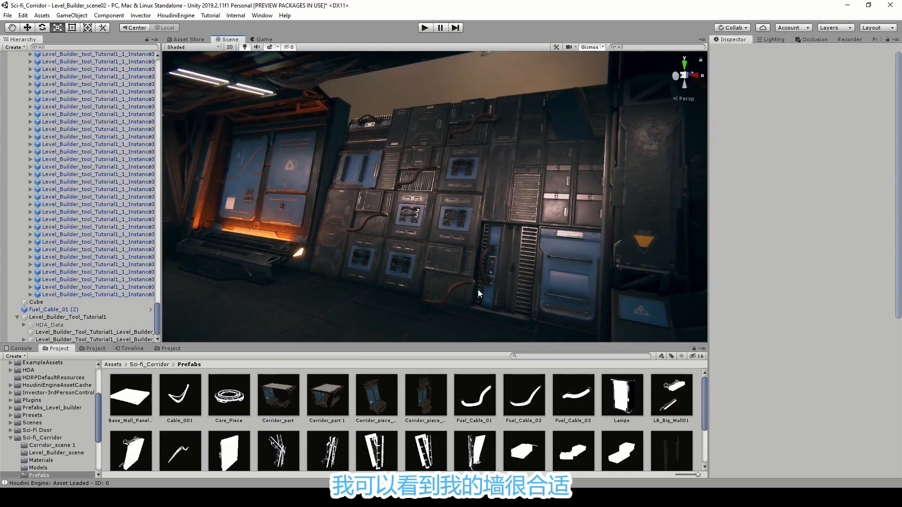
{"action": "right_click_drag", "start_coordinate": [444, 236], "coordinate": [511, 100]}
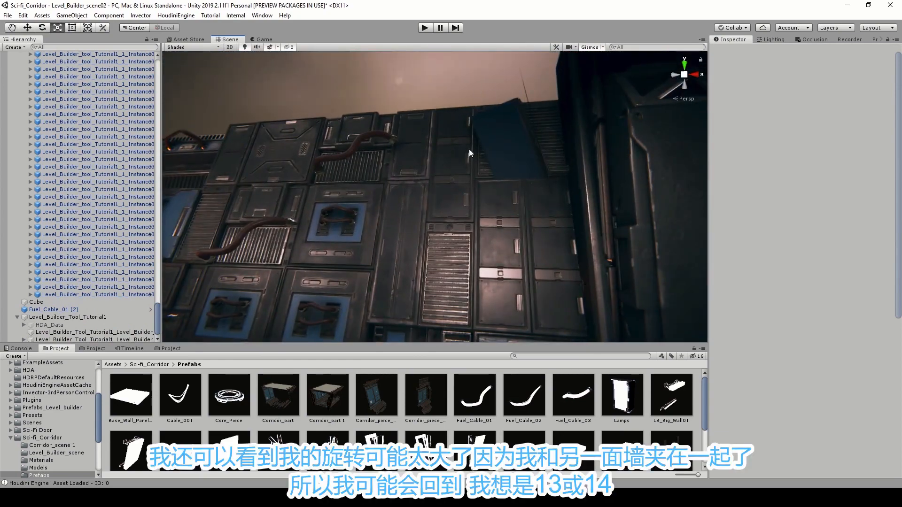
{"action": "right_click_drag", "start_coordinate": [543, 164], "coordinate": [434, 136]}
{"action": "right_click_drag", "start_coordinate": [475, 188], "coordinate": [393, 246]}
{"action": "left_click", "coordinate": [394, 245]}
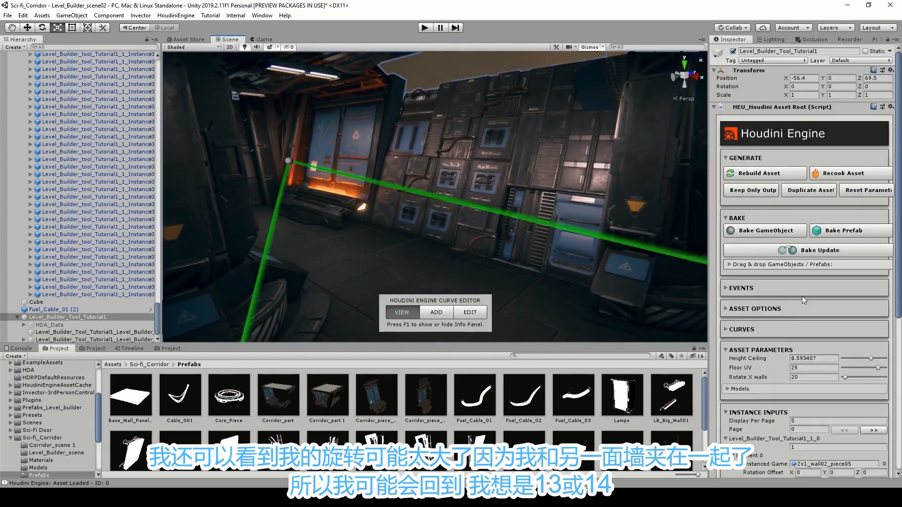
{"action": "left_click", "coordinate": [803, 376]}
{"action": "type", "text": "13"}
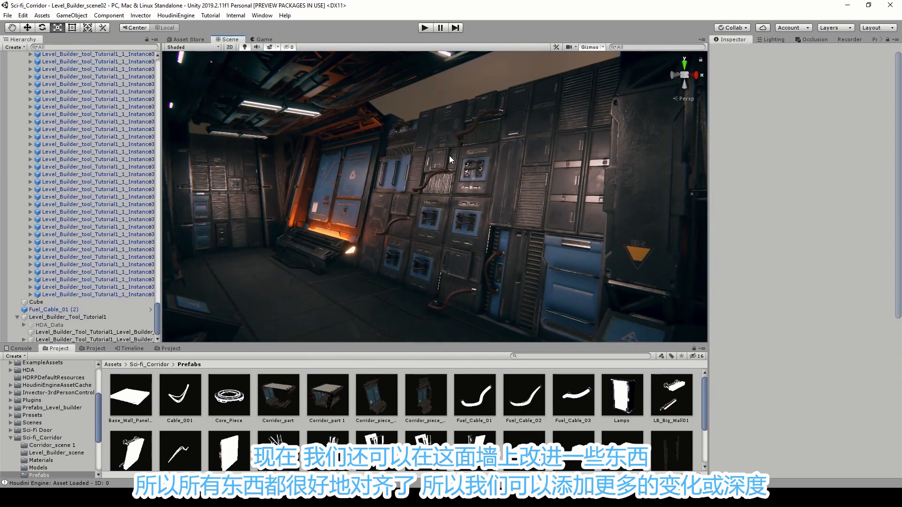
{"action": "right_click_drag", "start_coordinate": [449, 156], "coordinate": [458, 150]}
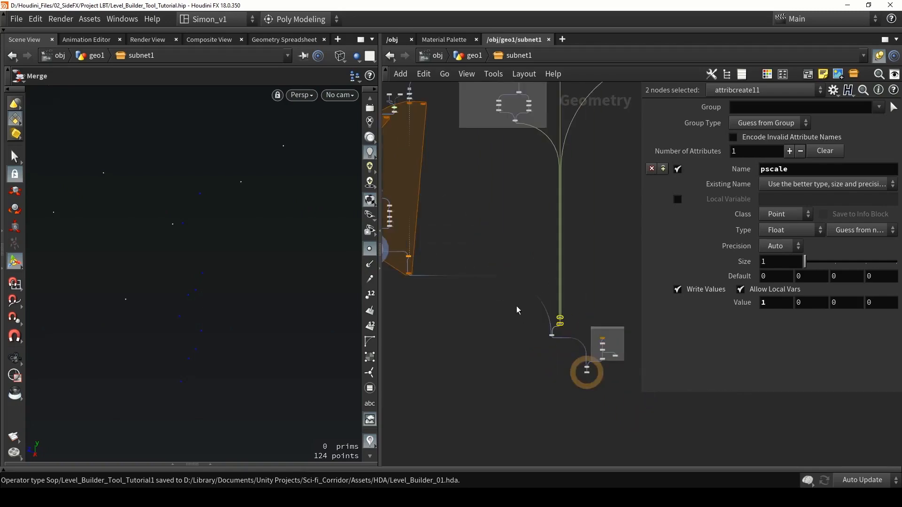
Back in Houdini's wall network, select the nodes from split4 down to the loop's end and move them down to make room below fuse6.
{"action": "middle_click_drag", "start_coordinate": [483, 220], "coordinate": [604, 301]}
{"action": "scroll", "coordinate": [516, 277], "scroll_direction": "up", "scroll_amount": 3}
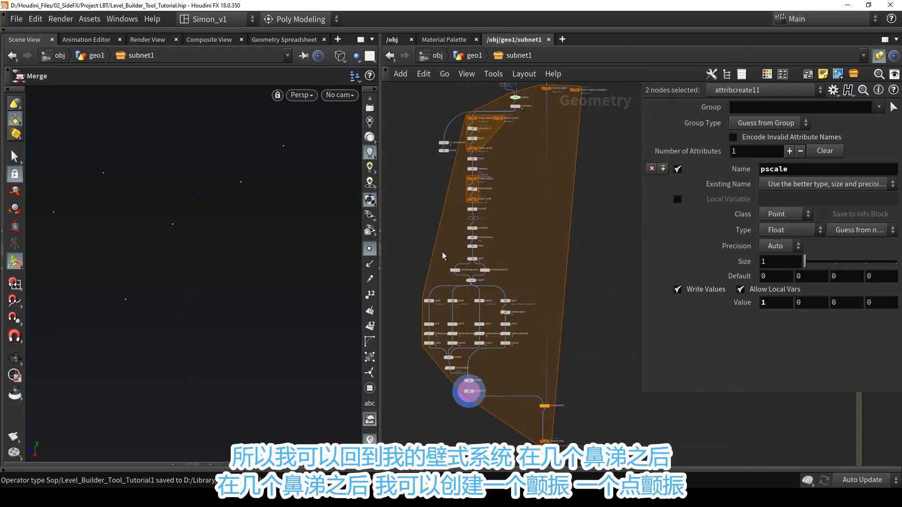
{"action": "scroll", "coordinate": [424, 237], "scroll_direction": "up", "scroll_amount": 3}
{"action": "scroll", "coordinate": [527, 229], "scroll_direction": "down", "scroll_amount": 5}
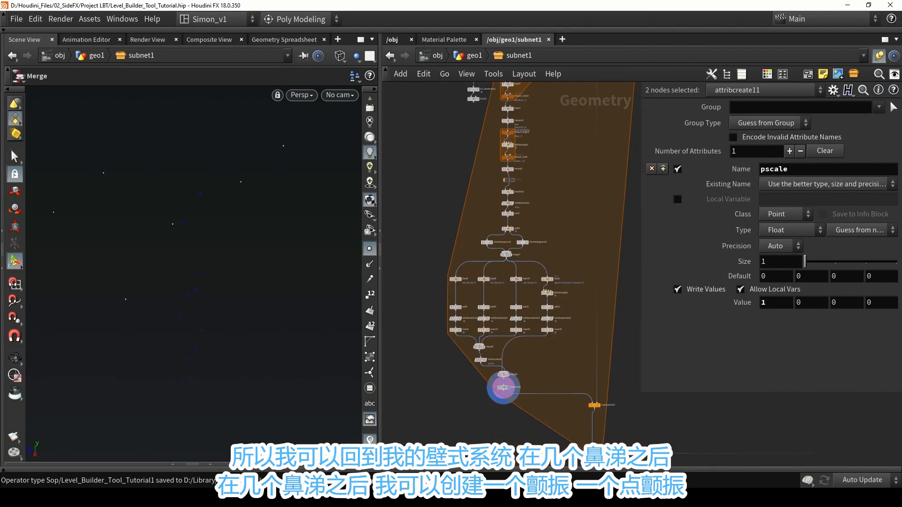
{"action": "scroll", "coordinate": [514, 249], "scroll_direction": "down", "scroll_amount": 1}
{"action": "left_click_drag", "start_coordinate": [454, 226], "coordinate": [600, 432]}
{"action": "scroll", "coordinate": [581, 380], "scroll_direction": "up", "scroll_amount": 1}
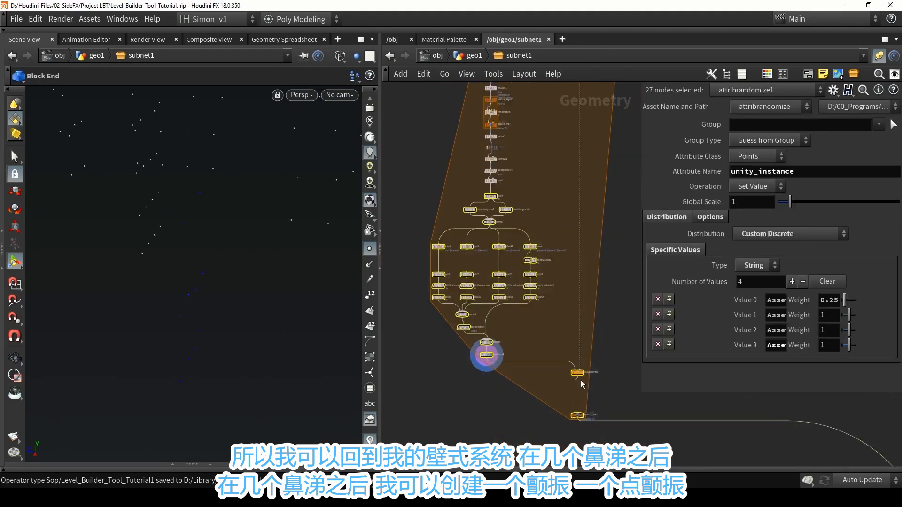
{"action": "scroll", "coordinate": [580, 379], "scroll_direction": "up", "scroll_amount": 6}
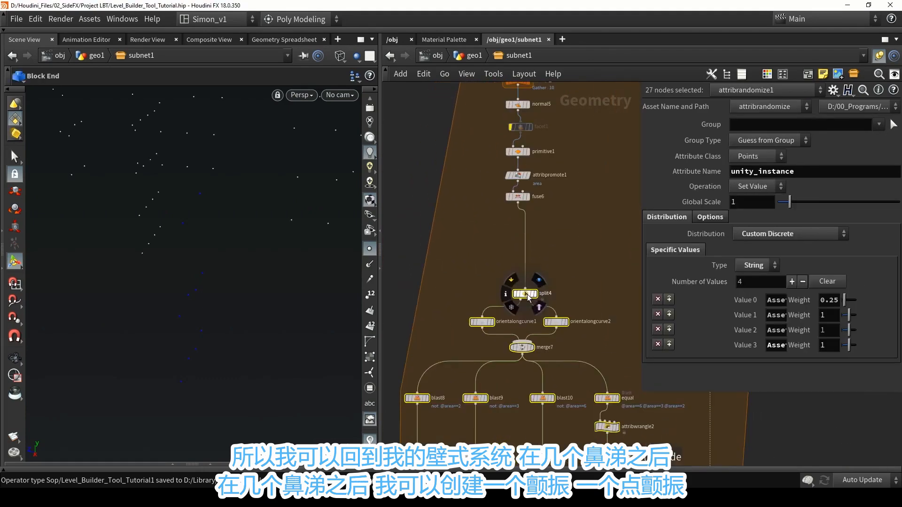
{"action": "scroll", "coordinate": [531, 242], "scroll_direction": "up", "scroll_amount": 2}
Add a Point Jitter node below fuse6, connect it to fuse6's output and display it.
{"action": "left_click", "coordinate": [545, 207]}
{"action": "key", "text": "Tab"}
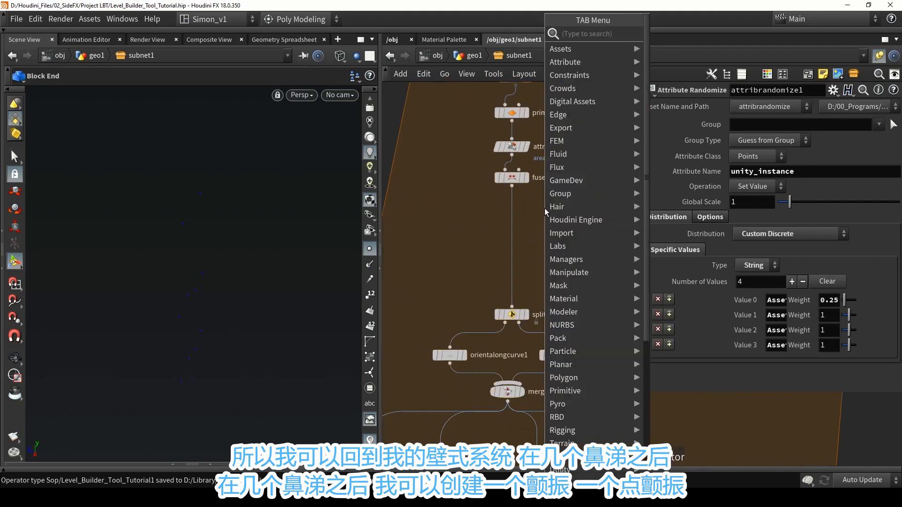
{"action": "type", "text": "jit"}
{"action": "left_click", "coordinate": [670, 37]}
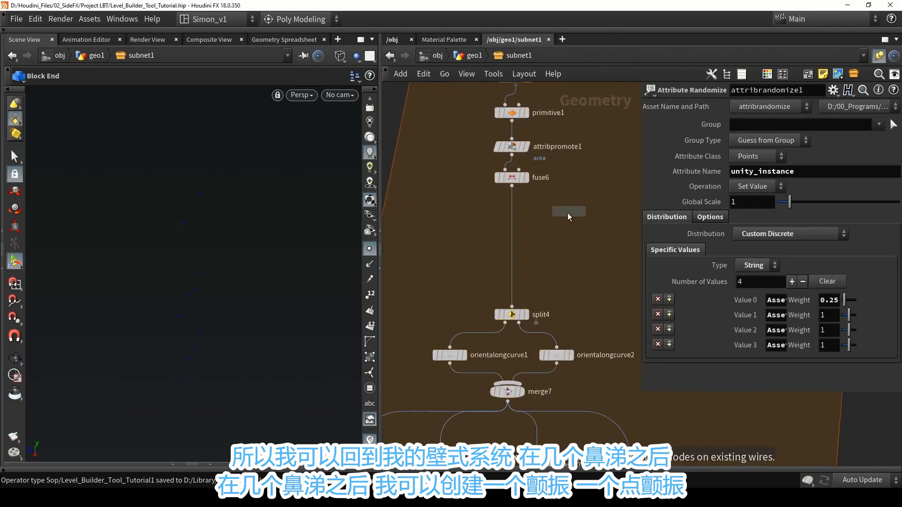
{"action": "left_click", "coordinate": [549, 221]}
{"action": "left_click", "coordinate": [563, 222]}
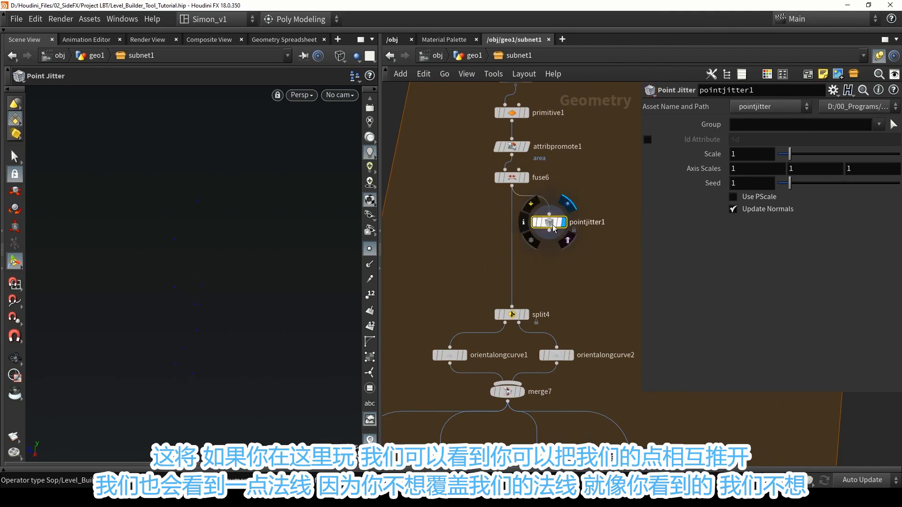
Set the Point Jitter's Scale to 4.25 with Update Normals off, and show point normals in the viewport.
{"action": "left_click_drag", "start_coordinate": [787, 153], "coordinate": [831, 157]}
{"action": "left_click", "coordinate": [756, 211]}
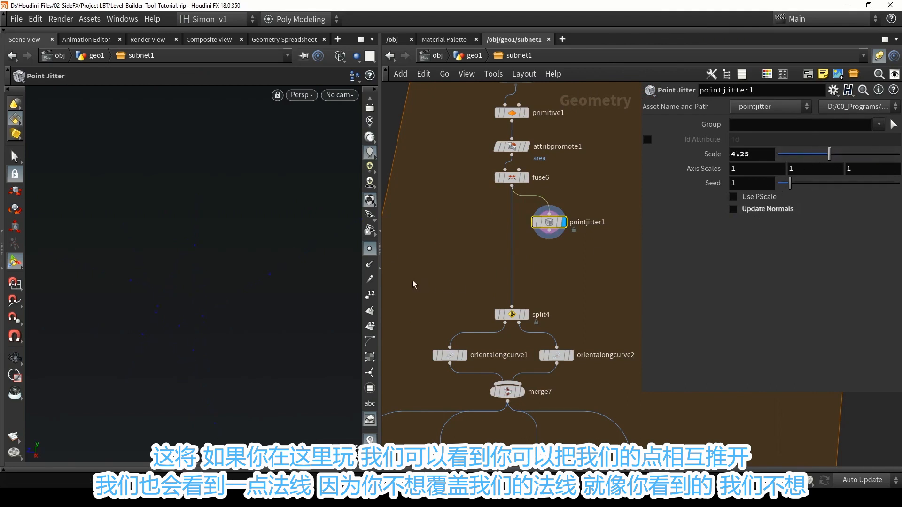
{"action": "left_click", "coordinate": [763, 212]}
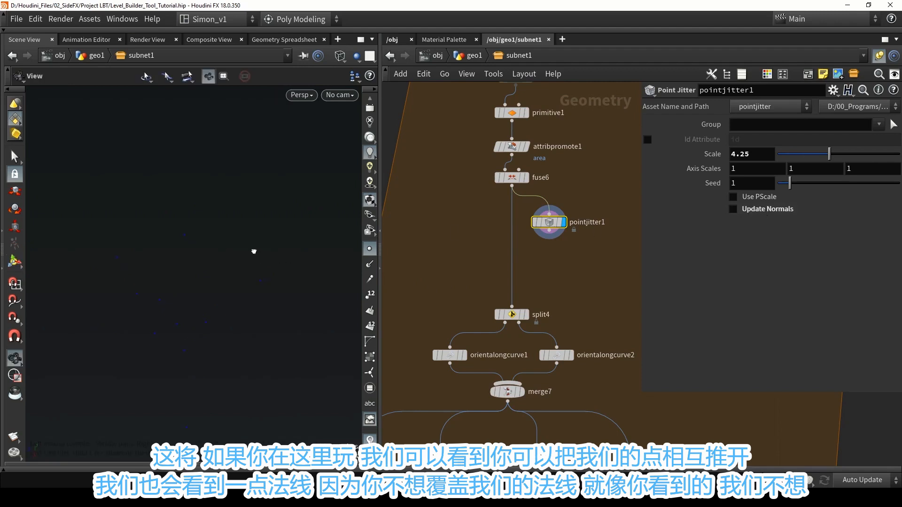
{"action": "left_click", "coordinate": [369, 264]}
{"action": "key", "text": "Escape"}
{"action": "left_click_drag", "start_coordinate": [316, 268], "coordinate": [281, 259]}
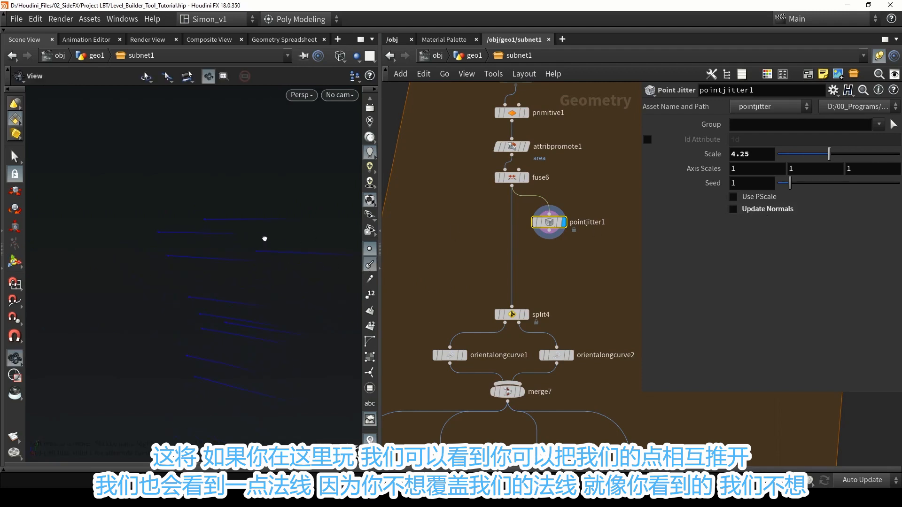
{"action": "key", "text": "Return"}
Restrict the Point Jitter to the Z axis with Axis Scales 0, 0, 1 and set its Scale to 0.54.
{"action": "left_click", "coordinate": [765, 213]}
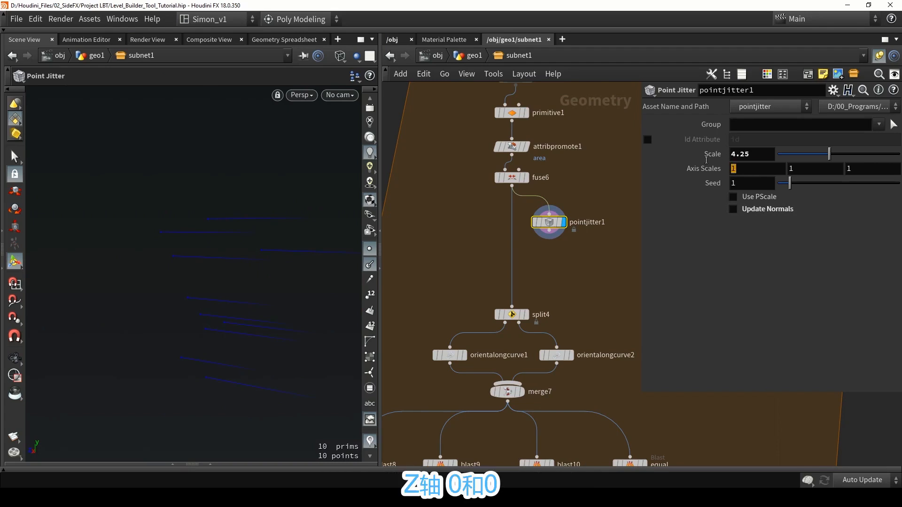
{"action": "left_click_drag", "start_coordinate": [809, 173], "coordinate": [762, 167]}
{"action": "type", "text": "0"}
{"action": "left_click", "coordinate": [599, 276]}
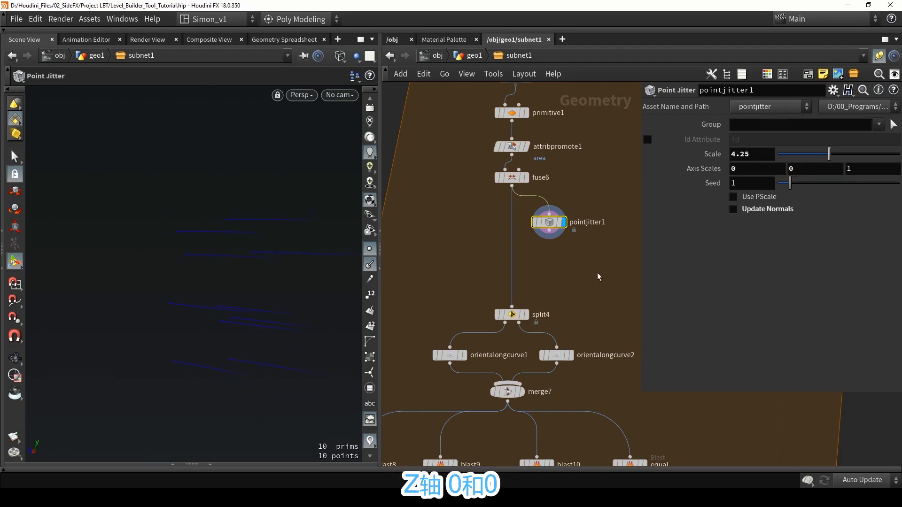
{"action": "left_click_drag", "start_coordinate": [829, 154], "coordinate": [780, 155]}
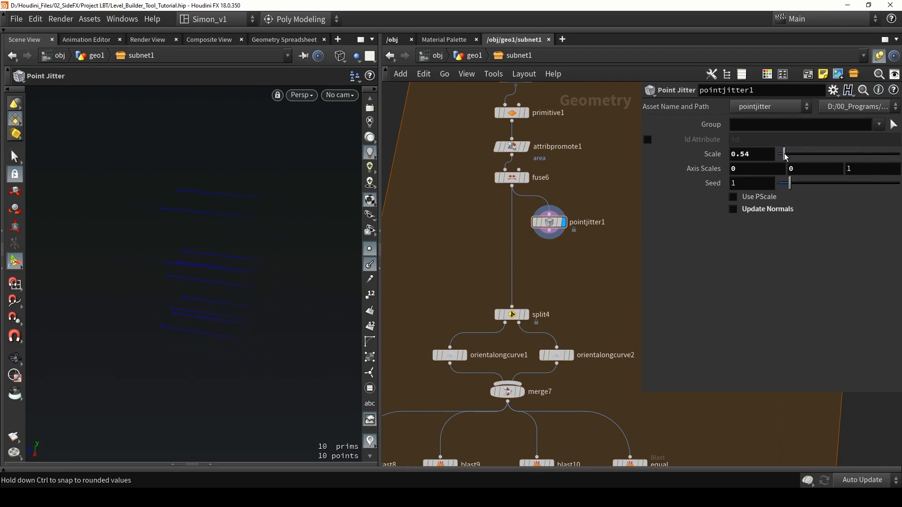
Add a Peak node below pointjitter1, connected to its output, and display it.
{"action": "left_click_drag", "start_coordinate": [549, 226], "coordinate": [560, 215]}
{"action": "key", "text": "Tab"}
{"action": "type", "text": "p"}
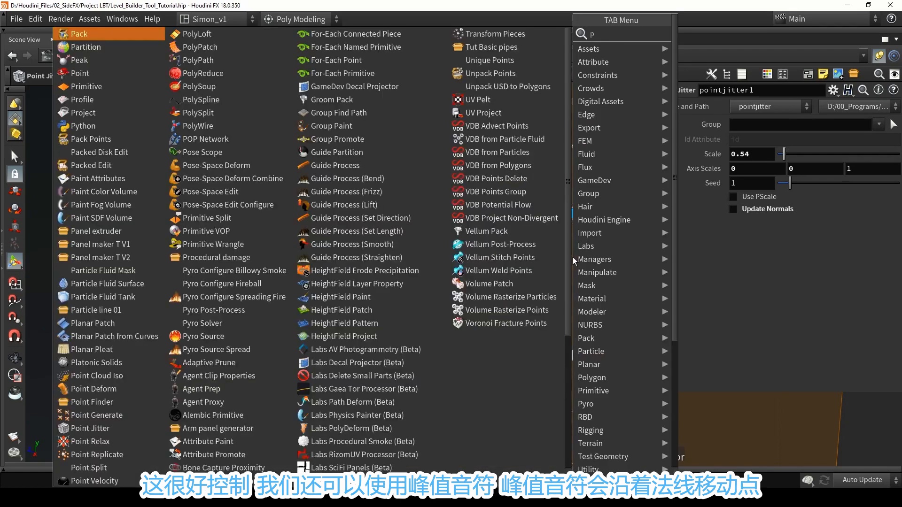
{"action": "type", "text": "ea"}
{"action": "left_click", "coordinate": [704, 38]}
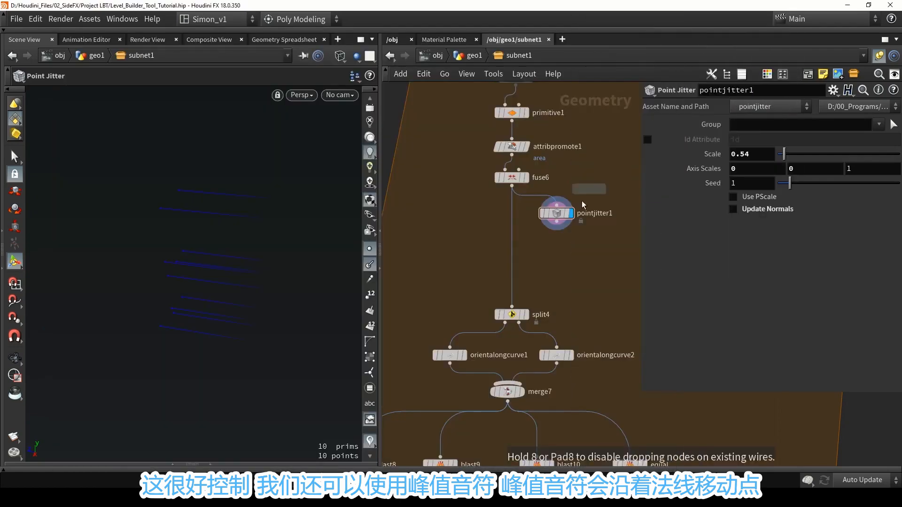
{"action": "left_click", "coordinate": [559, 250]}
{"action": "scroll", "coordinate": [565, 221], "scroll_direction": "up", "scroll_amount": 2}
{"action": "left_click_drag", "start_coordinate": [554, 222], "coordinate": [554, 258]}
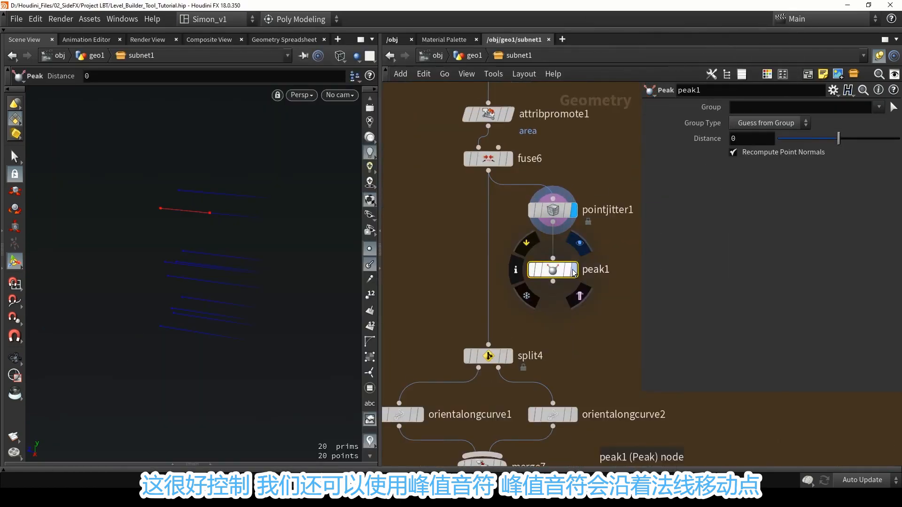
{"action": "left_click", "coordinate": [575, 272]}
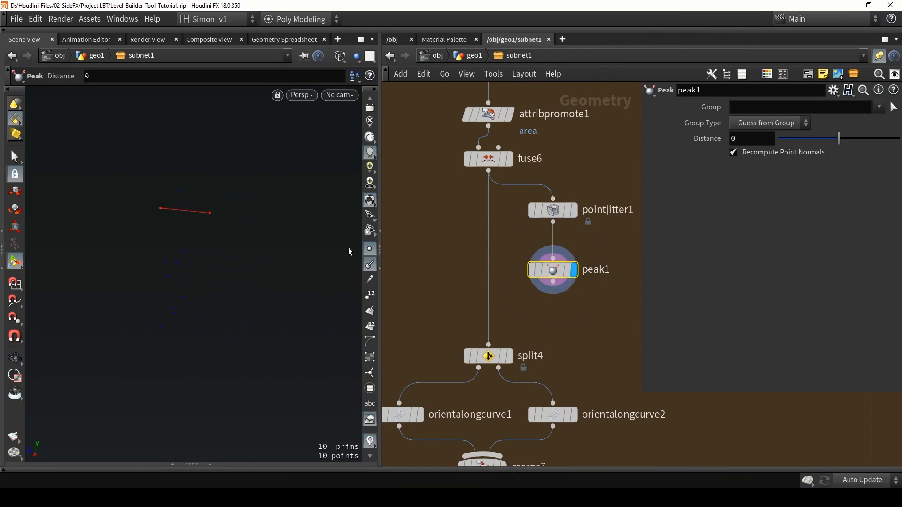
Turn off Recompute Point Normals on the Peak node, and place pointjitter1 and peak1 inline between fuse6 and split4.
{"action": "left_click", "coordinate": [755, 155]}
{"action": "left_click_drag", "start_coordinate": [207, 215], "coordinate": [276, 198]}
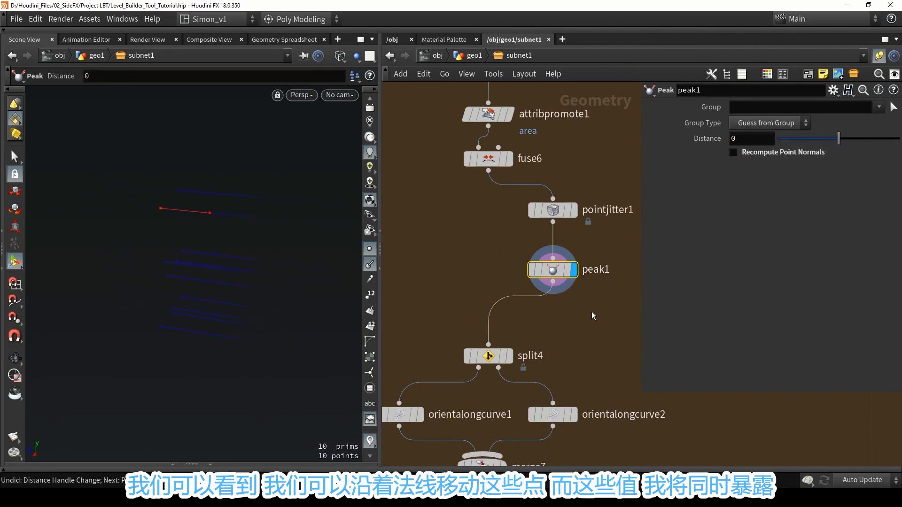
{"action": "left_click_drag", "start_coordinate": [592, 313], "coordinate": [489, 221]}
{"action": "left_click", "coordinate": [491, 226]}
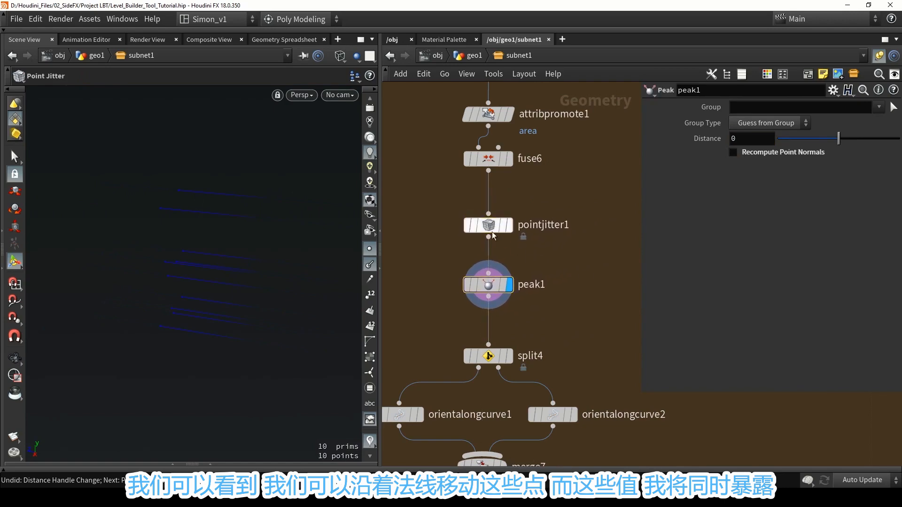
Open the asset's type properties and expose pointjitter1's Scale as a parameter labelled "Wall piece jitter" above the Models folder.
{"action": "left_click", "coordinate": [90, 19]}
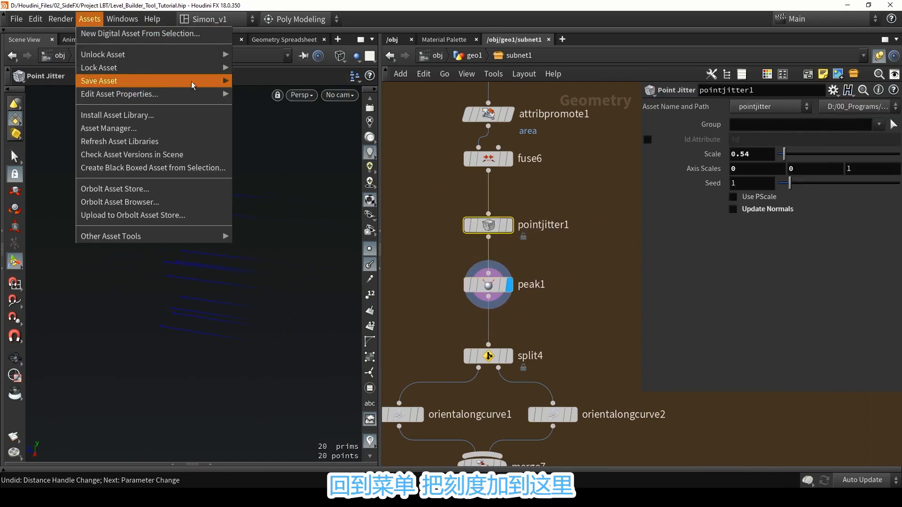
{"action": "mouse_move", "coordinate": [221, 94]}
{"action": "left_click", "coordinate": [282, 107]}
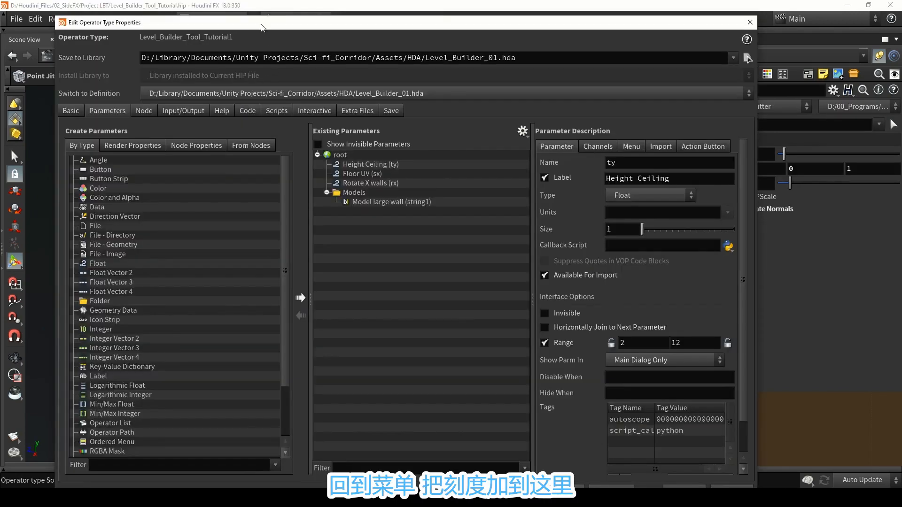
{"action": "left_click_drag", "start_coordinate": [261, 28], "coordinate": [0, 11]}
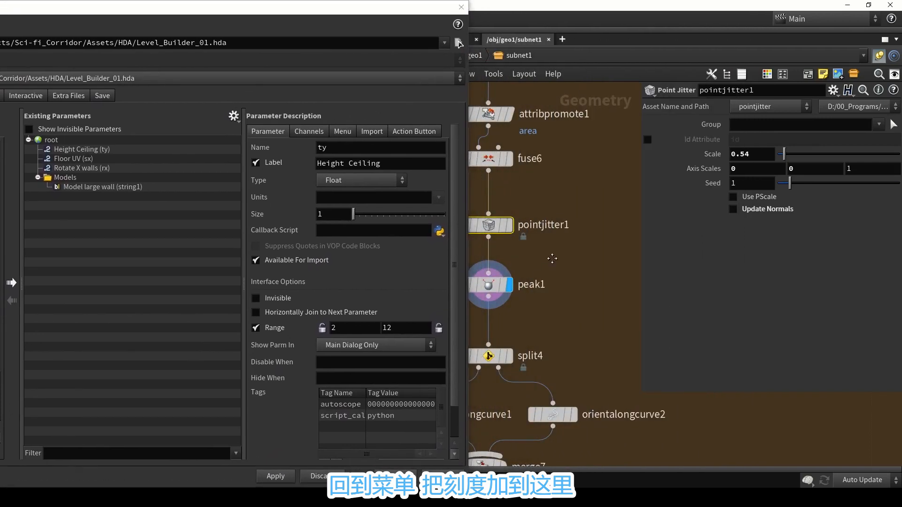
{"action": "middle_click_drag", "start_coordinate": [552, 258], "coordinate": [617, 300]}
{"action": "left_click", "coordinate": [733, 154]}
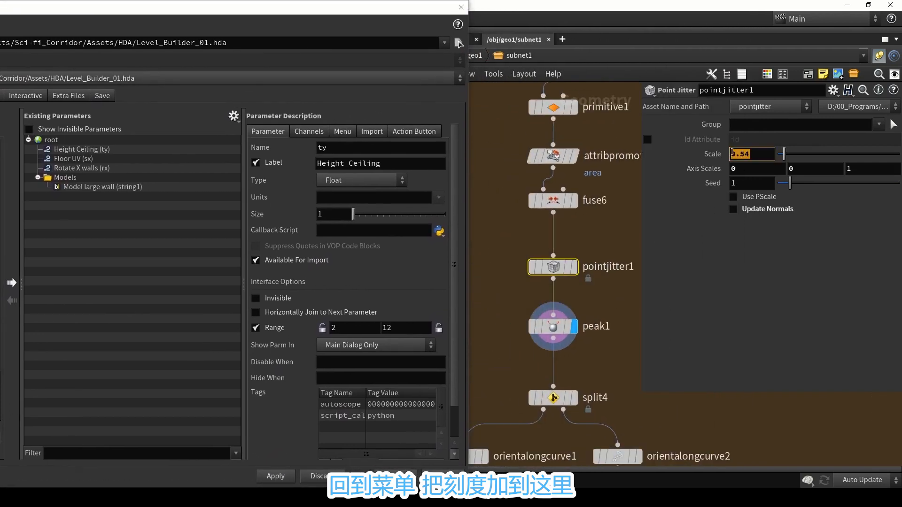
{"action": "left_click_drag", "start_coordinate": [704, 175], "coordinate": [57, 145]}
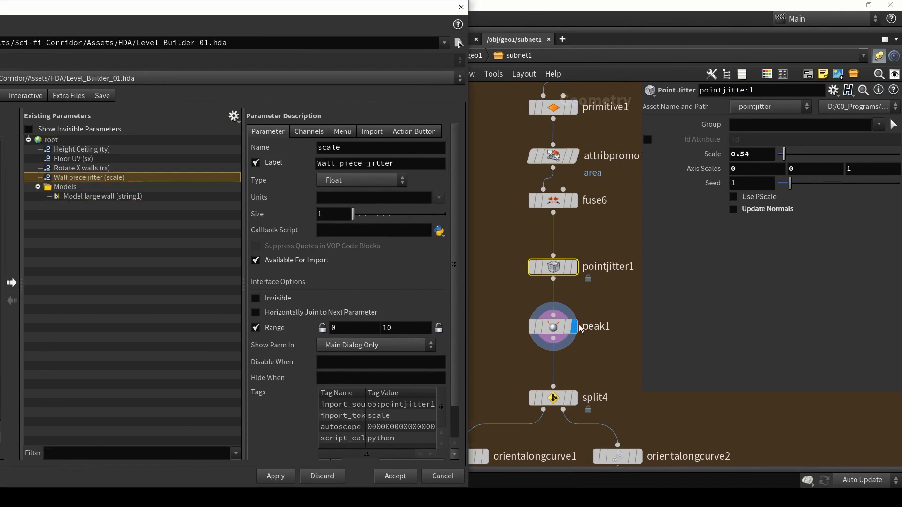
Expose peak1's Distance below Wall piece jitter, label it "Wall pieces move" and apply the asset changes.
{"action": "left_click", "coordinate": [579, 328]}
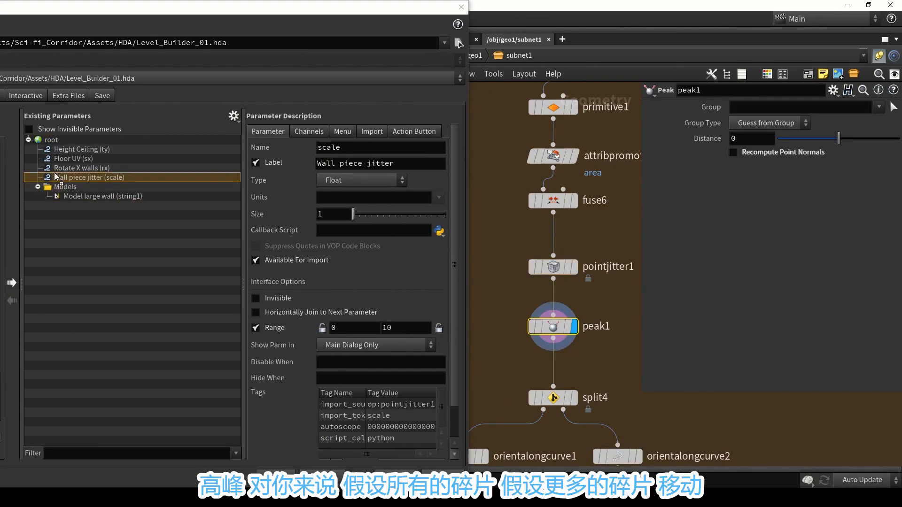
{"action": "left_click_drag", "start_coordinate": [56, 181], "coordinate": [56, 182]}
{"action": "left_click_drag", "start_coordinate": [356, 162], "coordinate": [299, 153]}
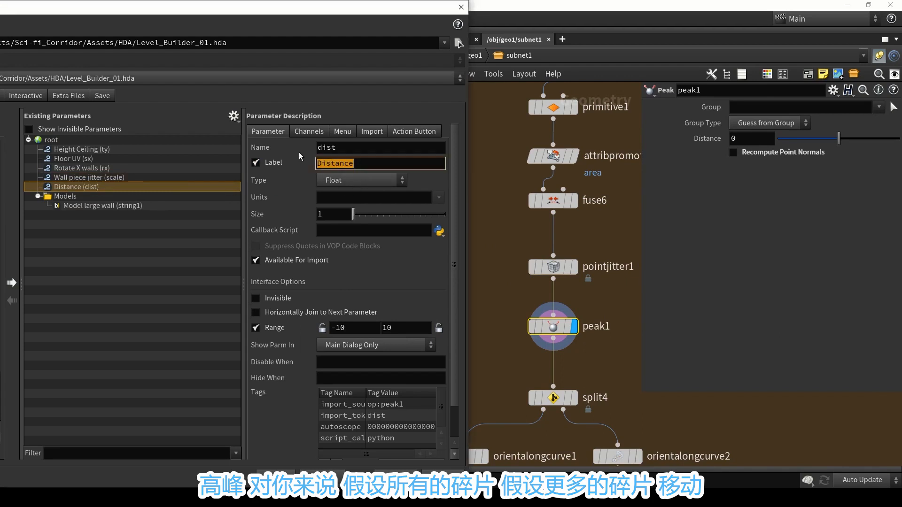
{"action": "type", "text": "Wall piecs"}
{"action": "key", "text": "BackSpace"}
{"action": "type", "text": "es move"}
{"action": "key", "text": "Return"}
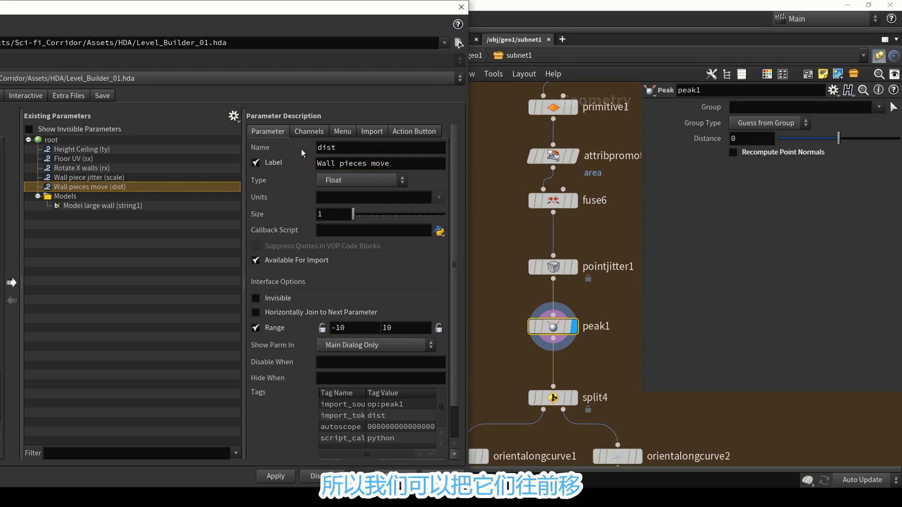
{"action": "left_click", "coordinate": [288, 471]}
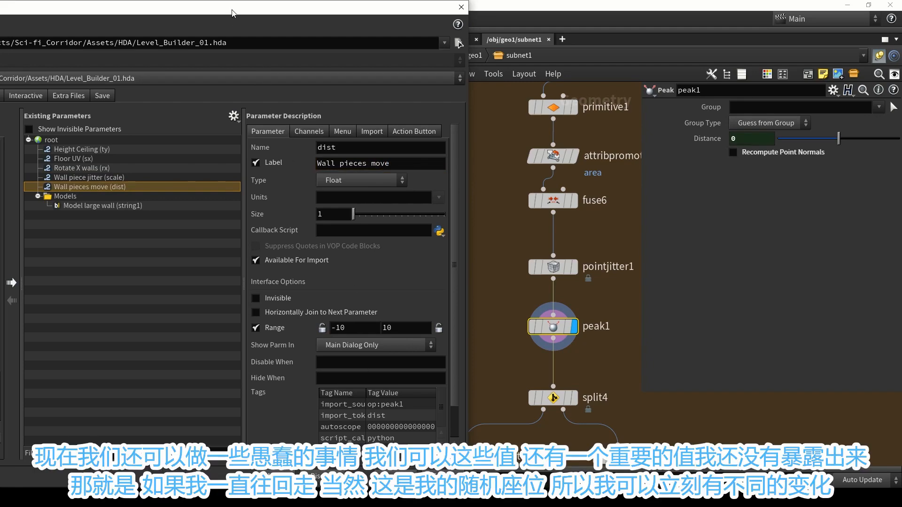
Add a folder labelled "Wall piece" to the asset's parameters, between Floor UV and Rotate X walls.
{"action": "left_click_drag", "start_coordinate": [233, 11], "coordinate": [469, 16]}
{"action": "left_click_drag", "start_coordinate": [120, 292], "coordinate": [317, 174]}
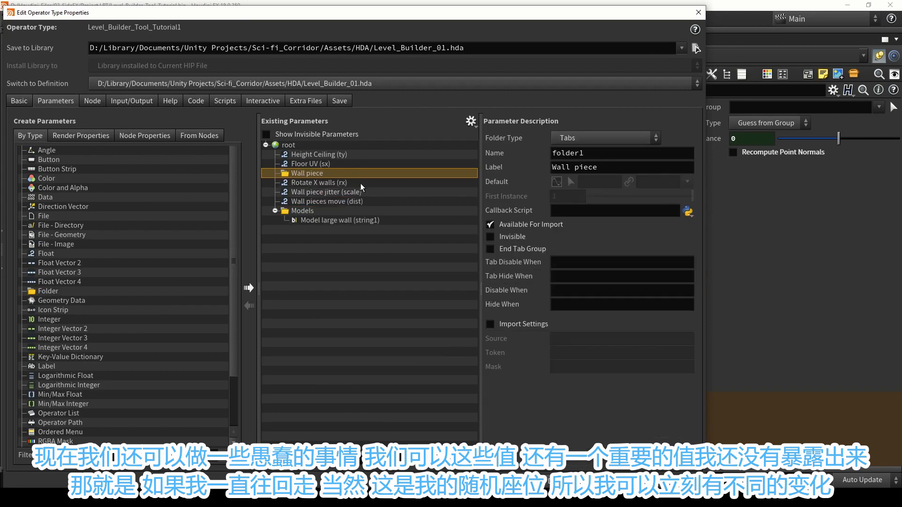
Move the Rotate X walls, Wall piece jitter and Wall pieces move parameters into the Wall piece folder.
{"action": "left_click", "coordinate": [325, 182]}
{"action": "left_click", "coordinate": [320, 202], "text": "shift"}
{"action": "left_click_drag", "start_coordinate": [309, 181], "coordinate": [306, 174]}
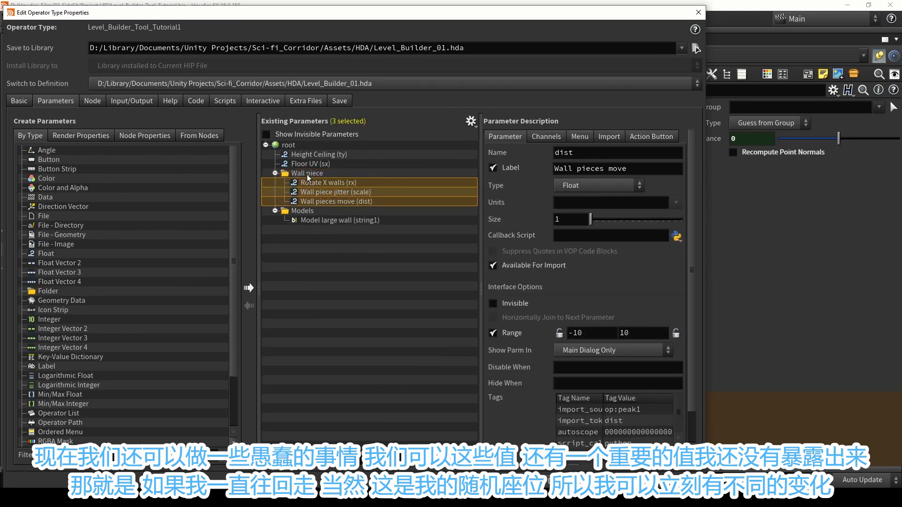
{"action": "left_click", "coordinate": [337, 202]}
Expose sort1's Seed as the first parameter in the Wall piece folder.
{"action": "left_click_drag", "start_coordinate": [358, 12], "coordinate": [106, 12]}
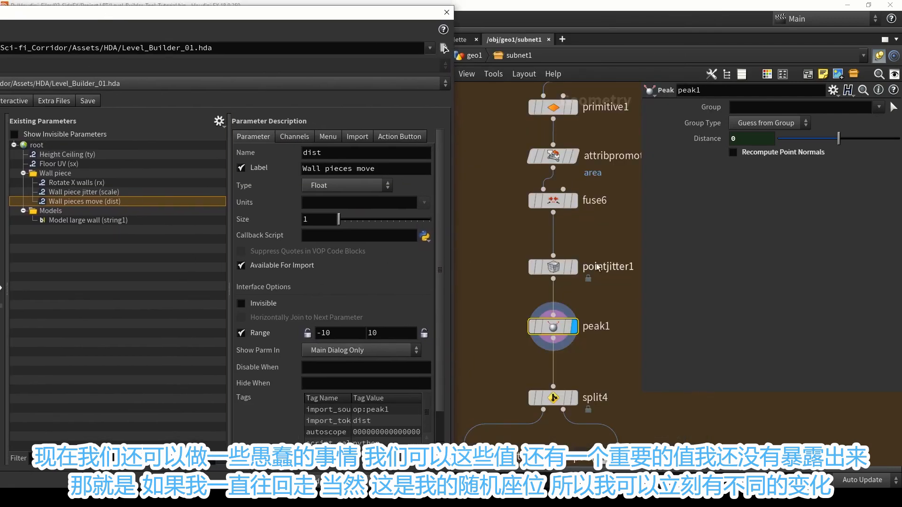
{"action": "scroll", "coordinate": [598, 267], "scroll_direction": "down", "scroll_amount": 10}
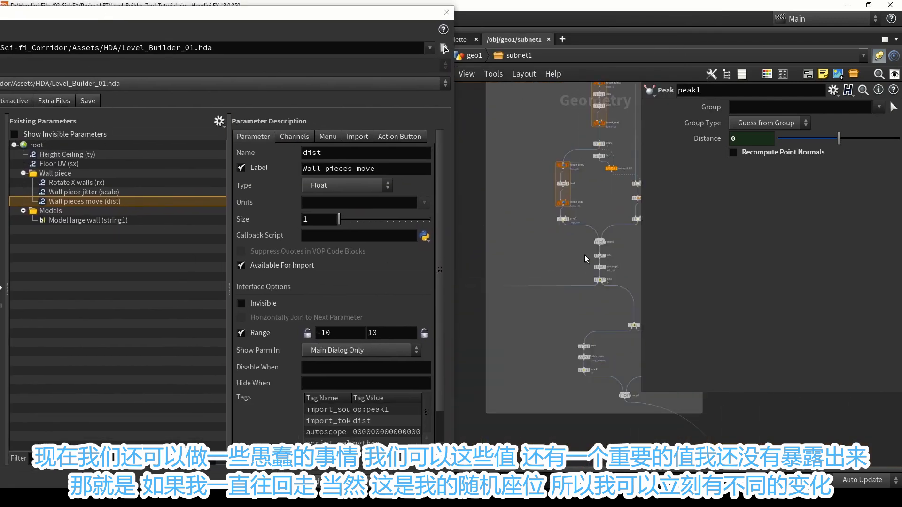
{"action": "scroll", "coordinate": [592, 256], "scroll_direction": "up", "scroll_amount": 8}
{"action": "left_click", "coordinate": [558, 236]}
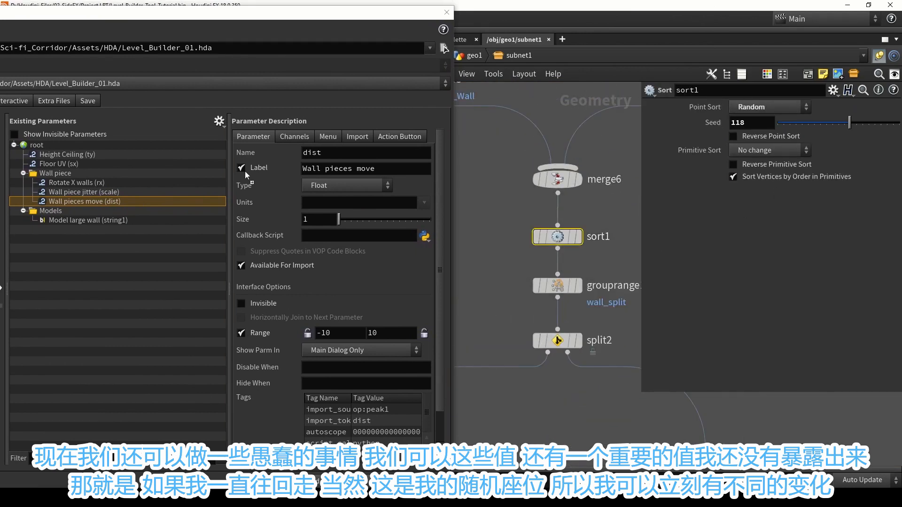
{"action": "left_click_drag", "start_coordinate": [246, 175], "coordinate": [60, 189]}
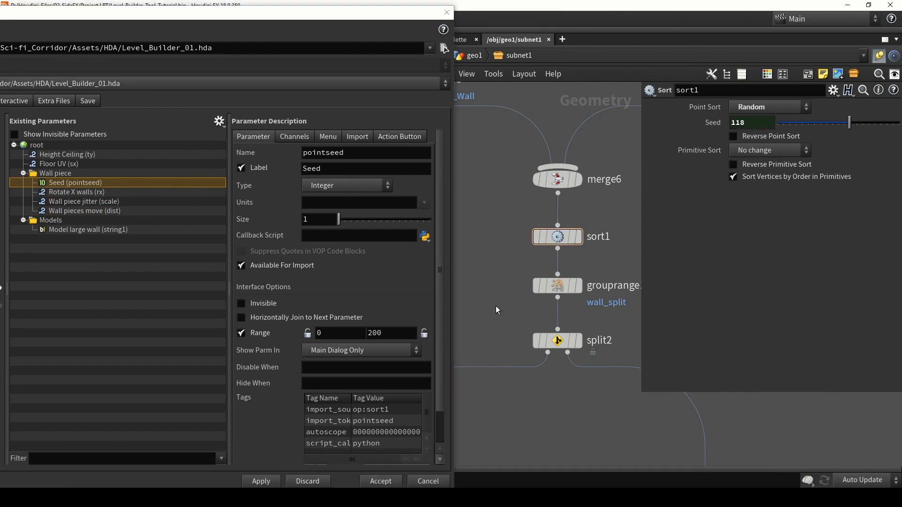
Expose grouprange1's range filter "of" value below Seed, label it "ratio complex wall" and apply the asset changes.
{"action": "left_click", "coordinate": [564, 285]}
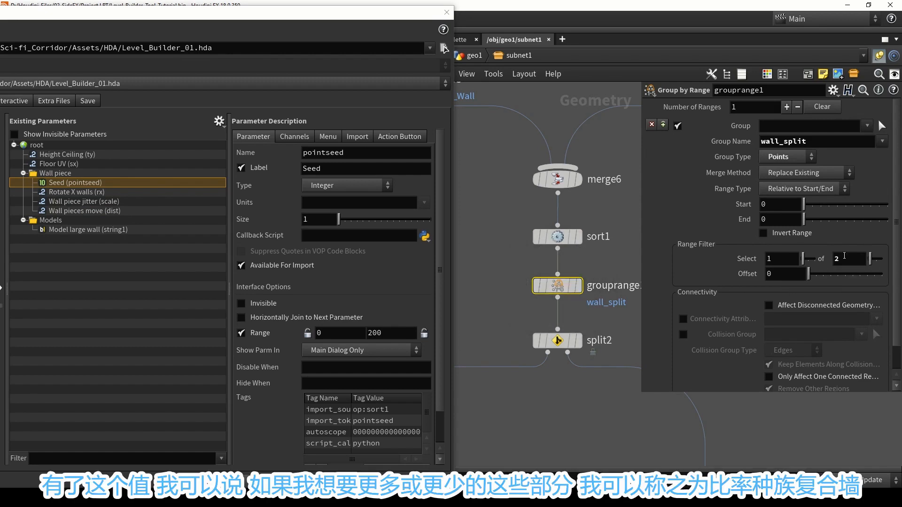
{"action": "left_click", "coordinate": [845, 256]}
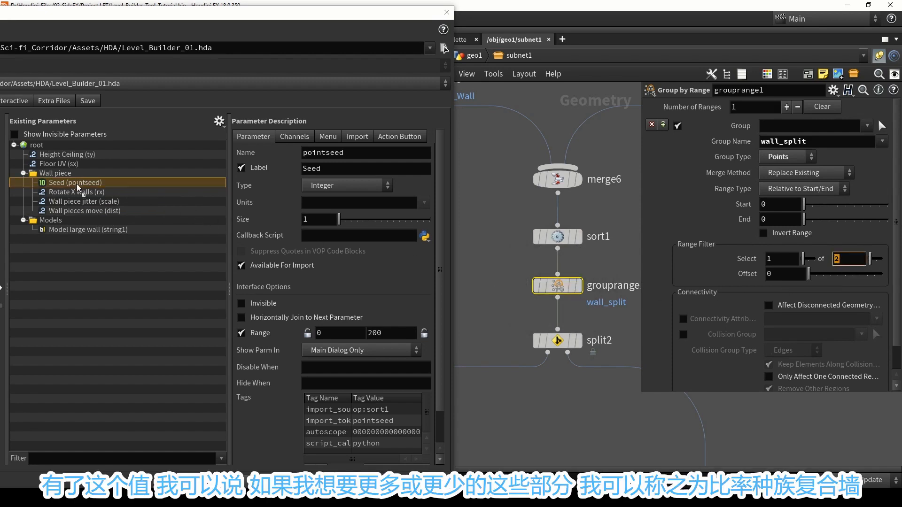
{"action": "left_click_drag", "start_coordinate": [78, 188], "coordinate": [78, 189]}
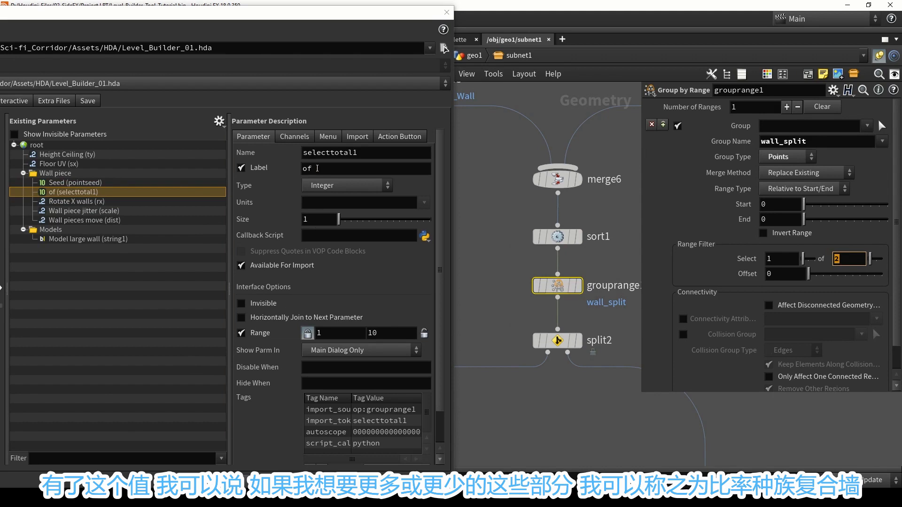
{"action": "double_click", "coordinate": [308, 168]}
{"action": "type", "text": "ratio "}
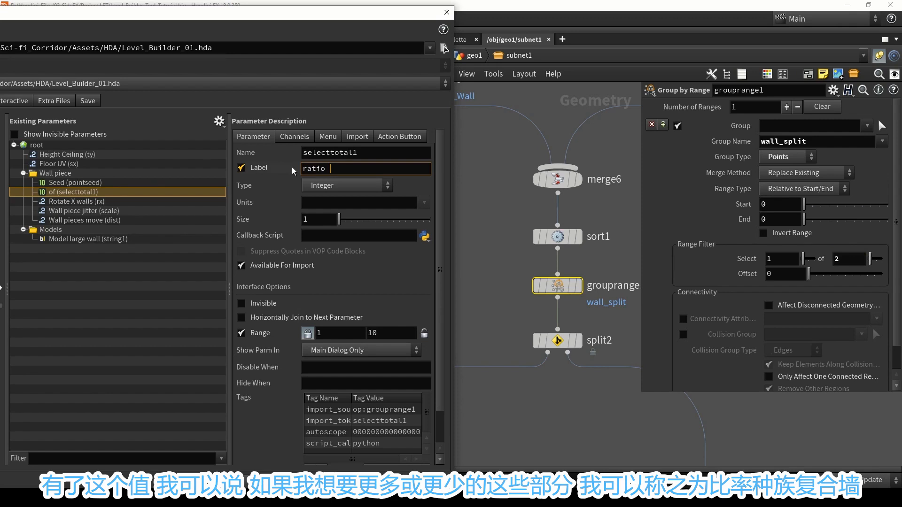
{"action": "type", "text": "complex wall"}
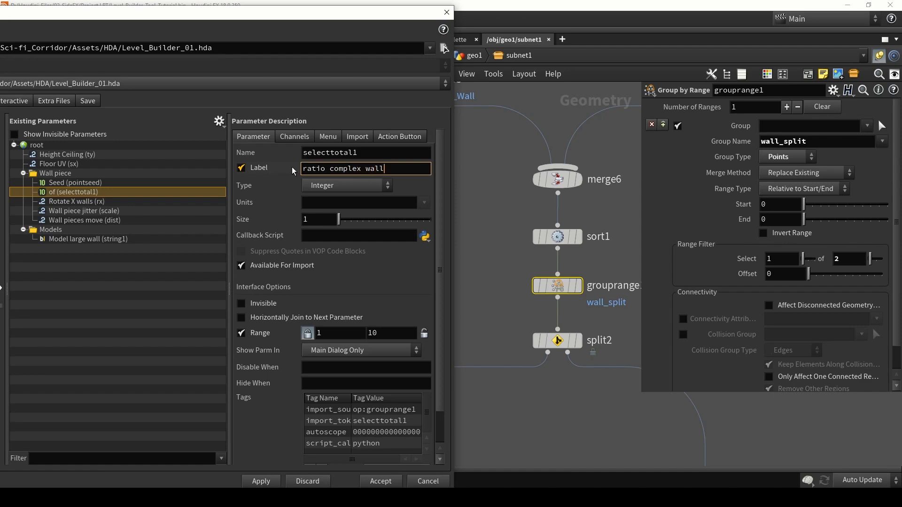
{"action": "key", "text": "Return"}
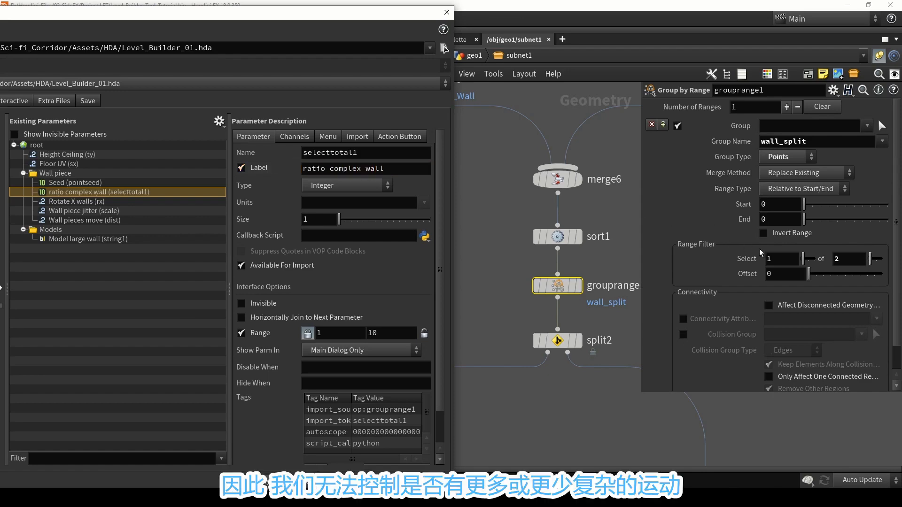
{"action": "left_click", "coordinate": [265, 480]}
{"action": "left_click", "coordinate": [324, 480]}
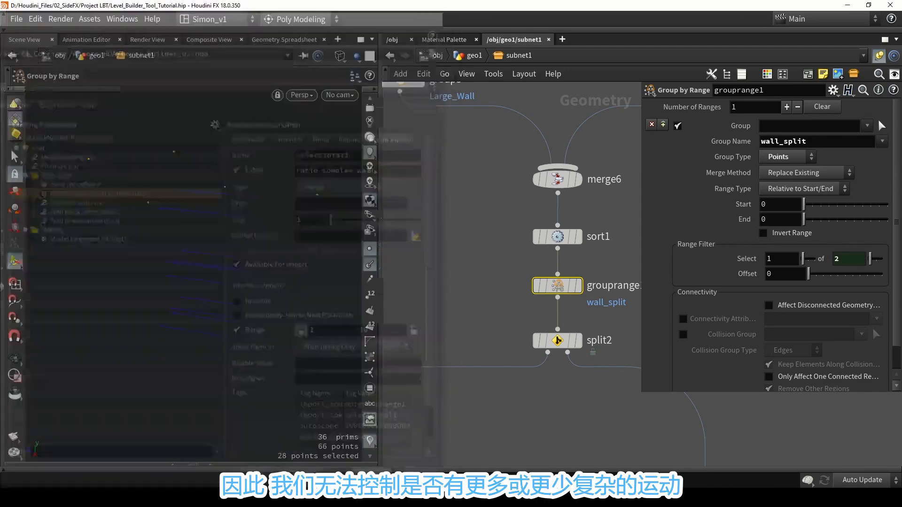
Switch to Unity, try a Wall piece jitter of 1.5 on the level builder asset and settle on 0.5.
{"action": "scroll", "coordinate": [519, 300], "scroll_direction": "down", "scroll_amount": 5}
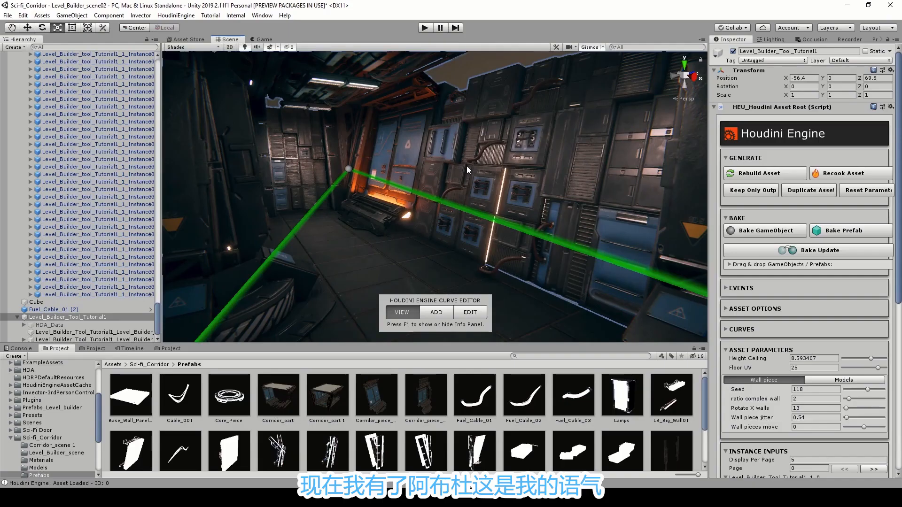
{"action": "mouse_move", "coordinate": [466, 166]}
{"action": "right_mouse_down"}
{"action": "mouse_move", "coordinate": [407, 159]}
{"action": "mouse_move", "coordinate": [470, 160]}
{"action": "right_mouse_up"}
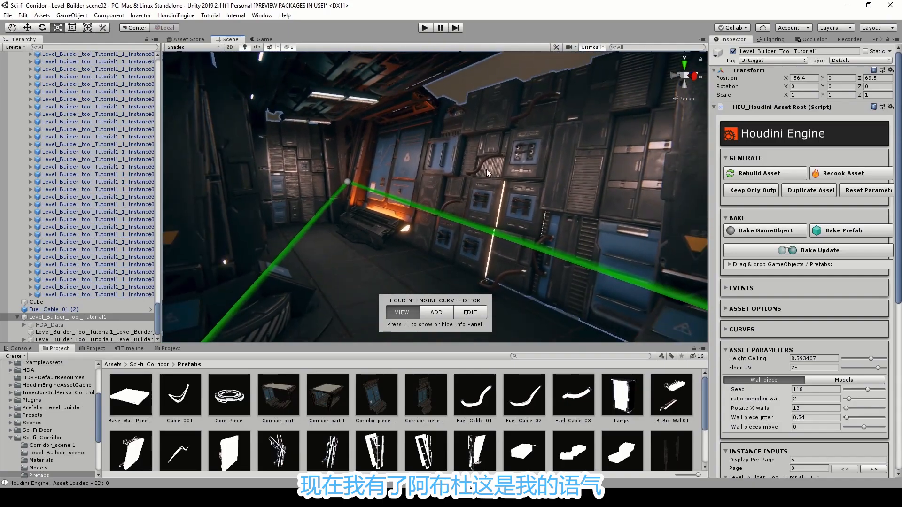
{"action": "left_click", "coordinate": [548, 421]}
{"action": "right_click_drag", "start_coordinate": [526, 221], "coordinate": [613, 234]}
{"action": "key", "text": "w"}
{"action": "right_click_drag", "start_coordinate": [416, 193], "coordinate": [507, 186]}
{"action": "key", "text": "s"}
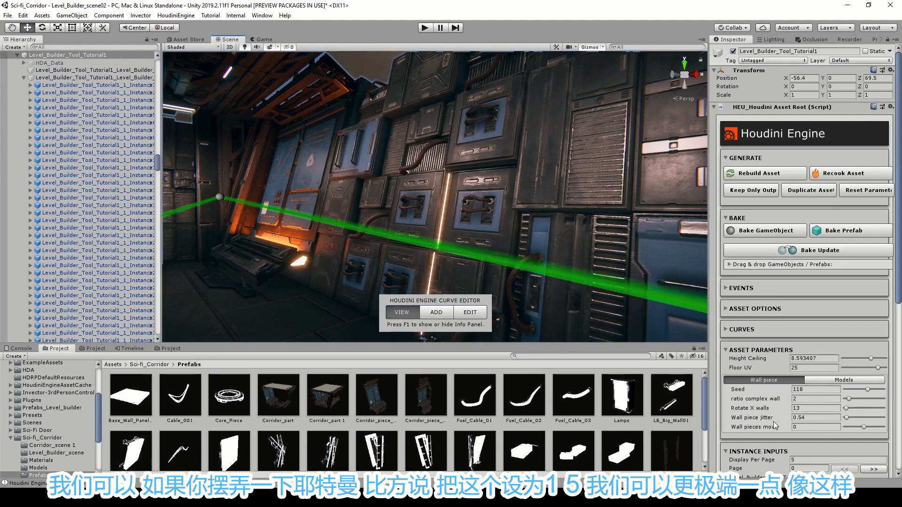
{"action": "left_click", "coordinate": [825, 418]}
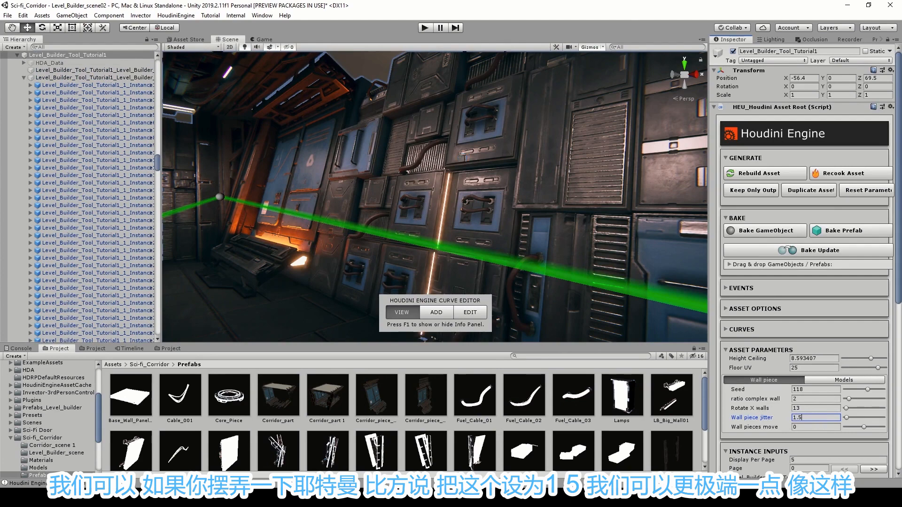
{"action": "right_click_drag", "start_coordinate": [367, 151], "coordinate": [348, 139]}
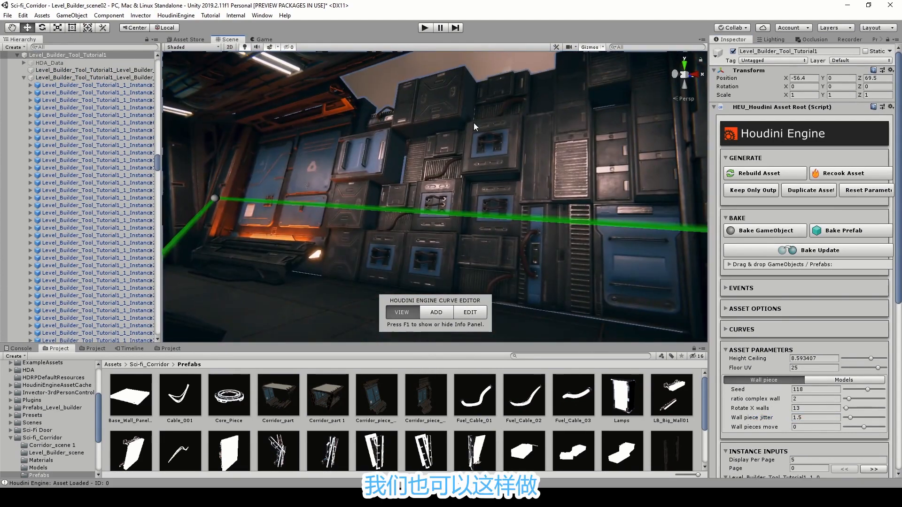
Try Wall pieces move at 1 and -1, and settle on -0.3.
{"action": "left_click", "coordinate": [811, 427]}
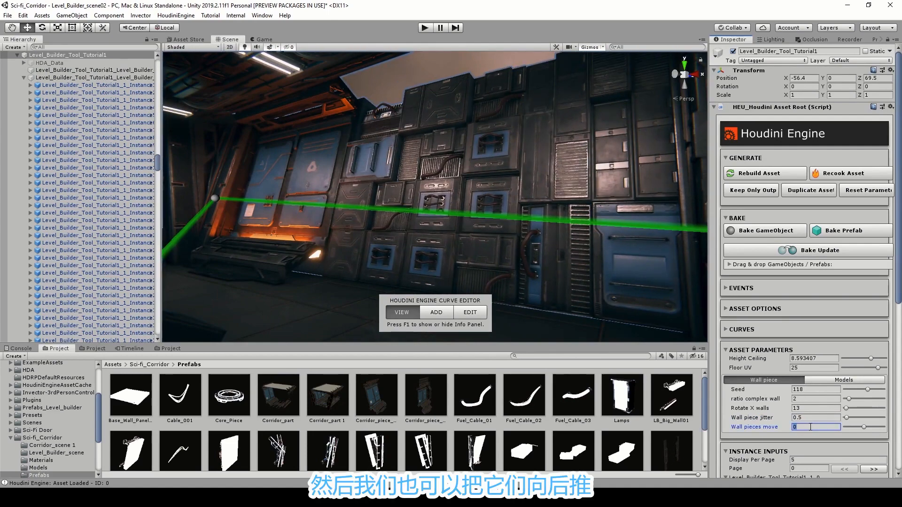
{"action": "type", "text": "1"}
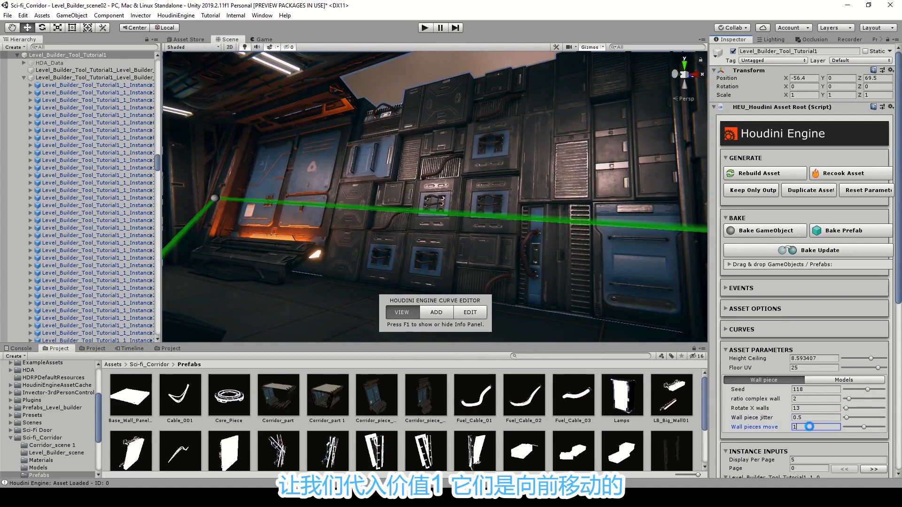
{"action": "key", "text": "Return"}
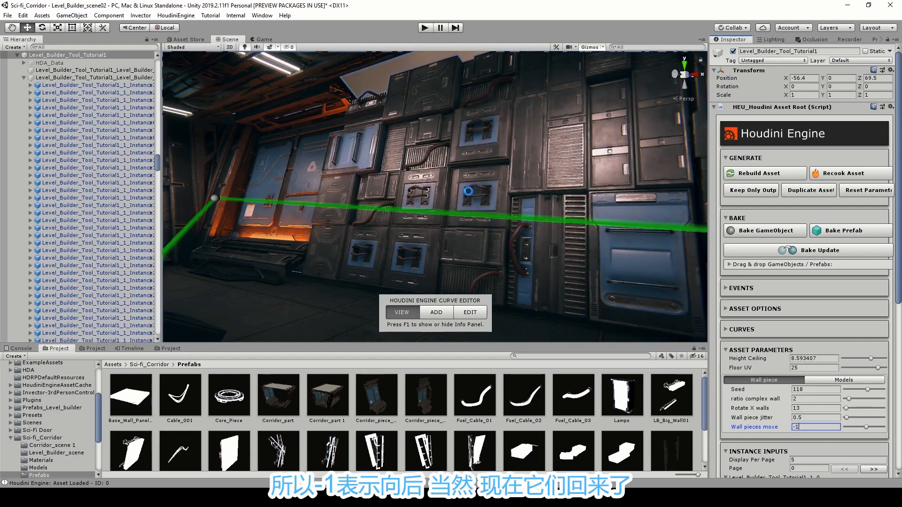
{"action": "key", "text": "Return"}
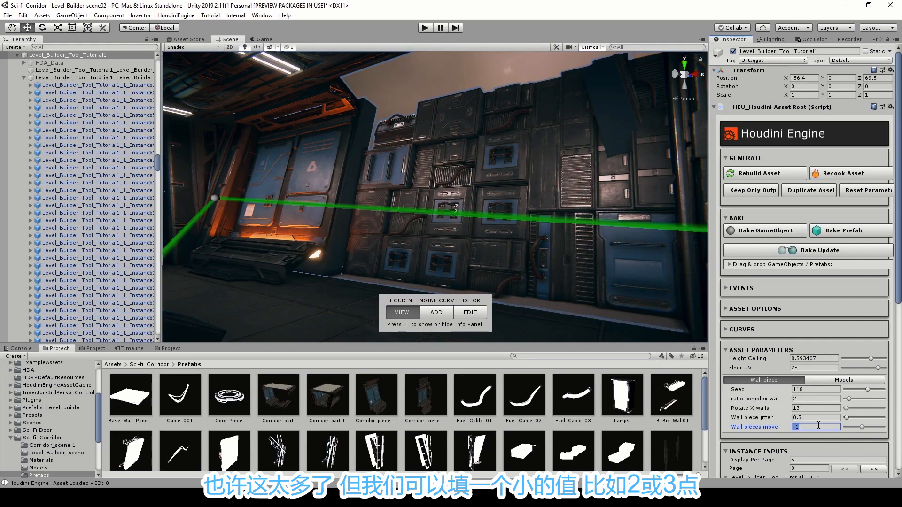
{"action": "type", "text": "0.3"}
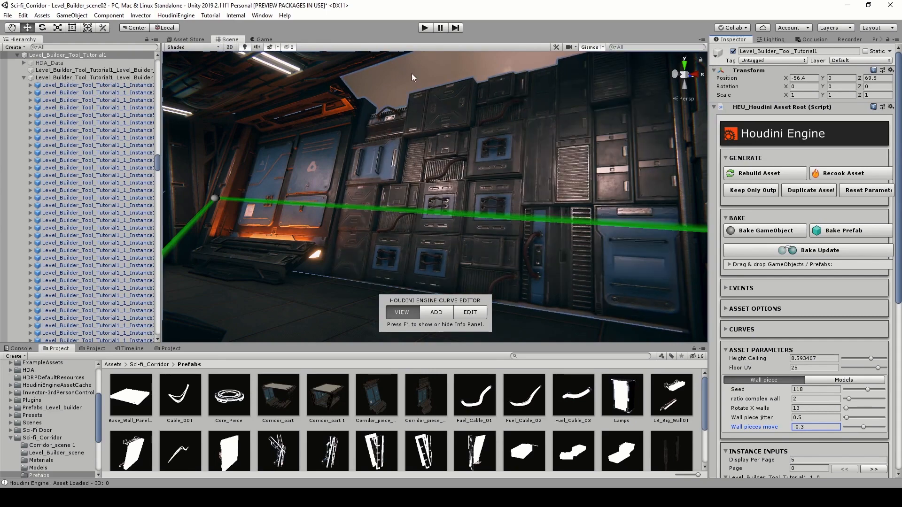
Change the wall piece Seed to 27 to generate a different wall layout.
{"action": "left_click", "coordinate": [411, 74]}
{"action": "right_click_drag", "start_coordinate": [417, 109], "coordinate": [329, 193]}
{"action": "key", "text": "w"}
{"action": "key", "text": "s"}
{"action": "right_click_drag", "start_coordinate": [593, 189], "coordinate": [494, 258]}
{"action": "left_click", "coordinate": [581, 296]}
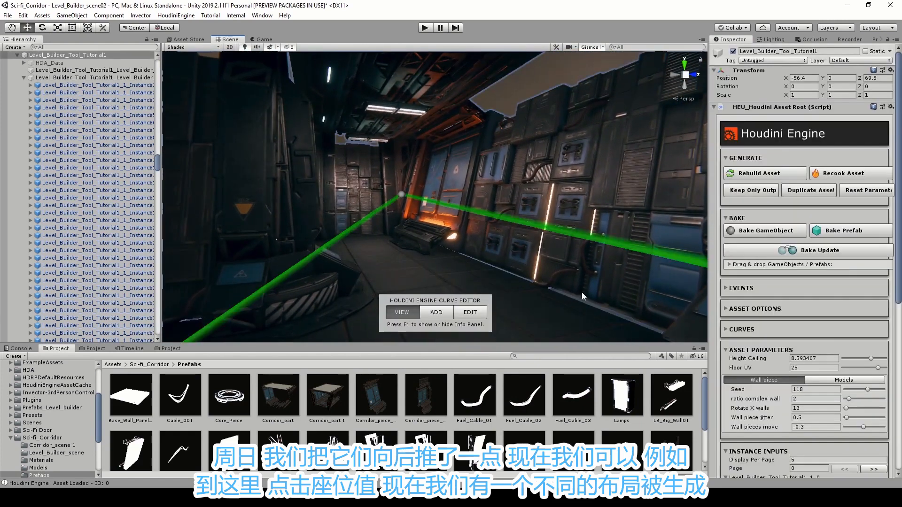
{"action": "left_click", "coordinate": [850, 388]}
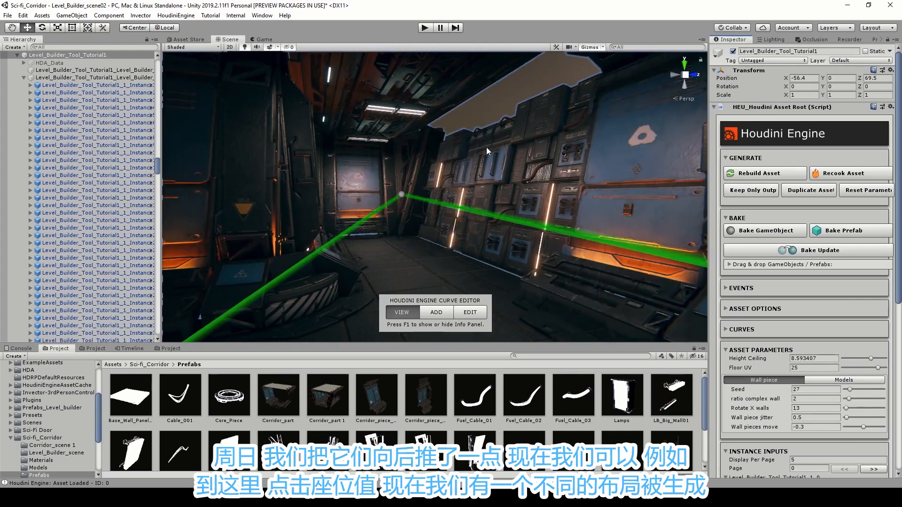
Try ratio complex wall values of 5 and 1 on the asset, and return it to 2.
{"action": "right_click_drag", "start_coordinate": [487, 149], "coordinate": [591, 126]}
{"action": "left_click", "coordinate": [480, 104]}
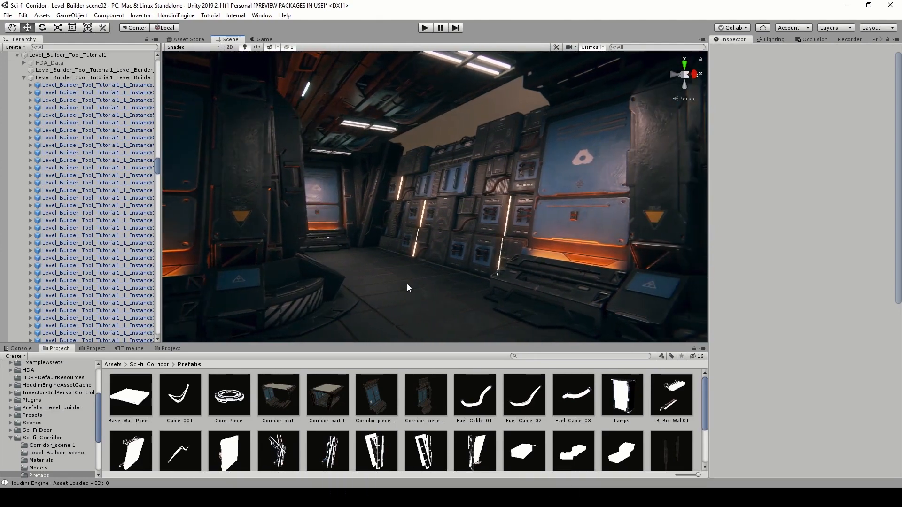
{"action": "left_click", "coordinate": [407, 284]}
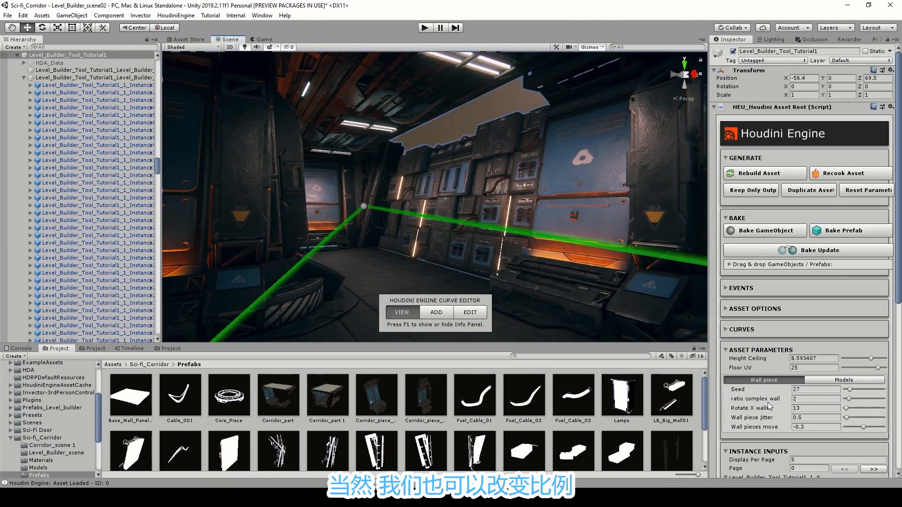
{"action": "left_click", "coordinate": [808, 400]}
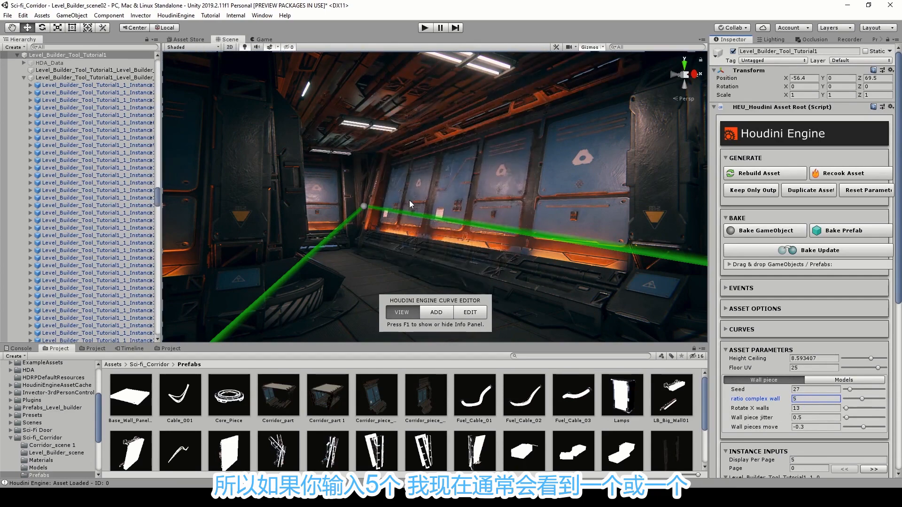
{"action": "right_click_drag", "start_coordinate": [476, 180], "coordinate": [498, 173]}
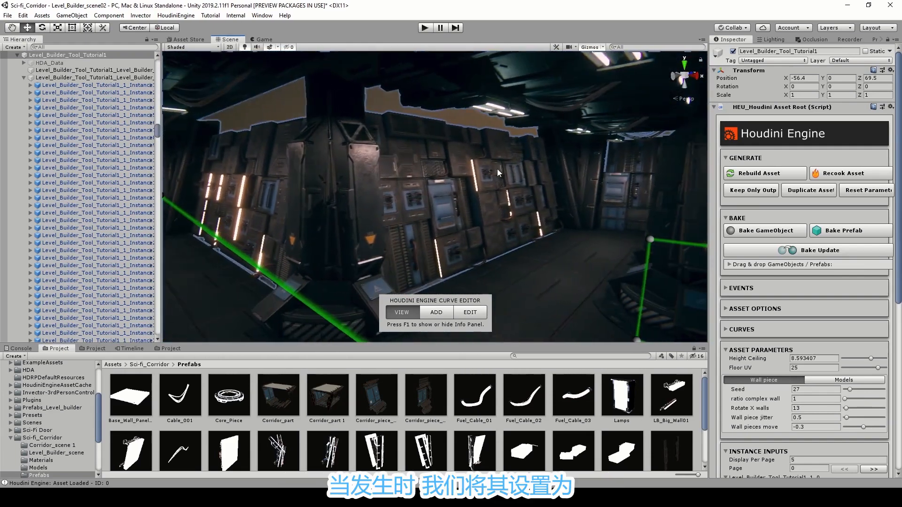
{"action": "right_click_drag", "start_coordinate": [527, 212], "coordinate": [324, 195]}
{"action": "left_click", "coordinate": [803, 399]}
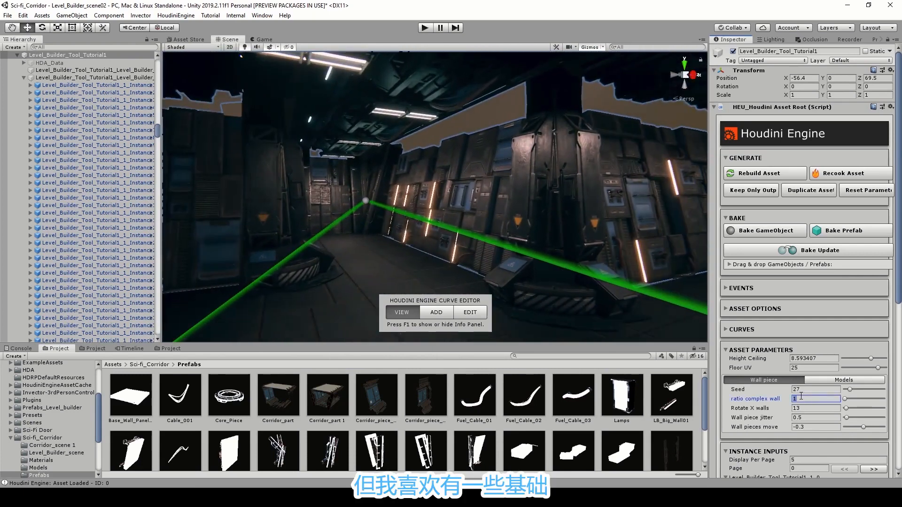
{"action": "type", "text": "2"}
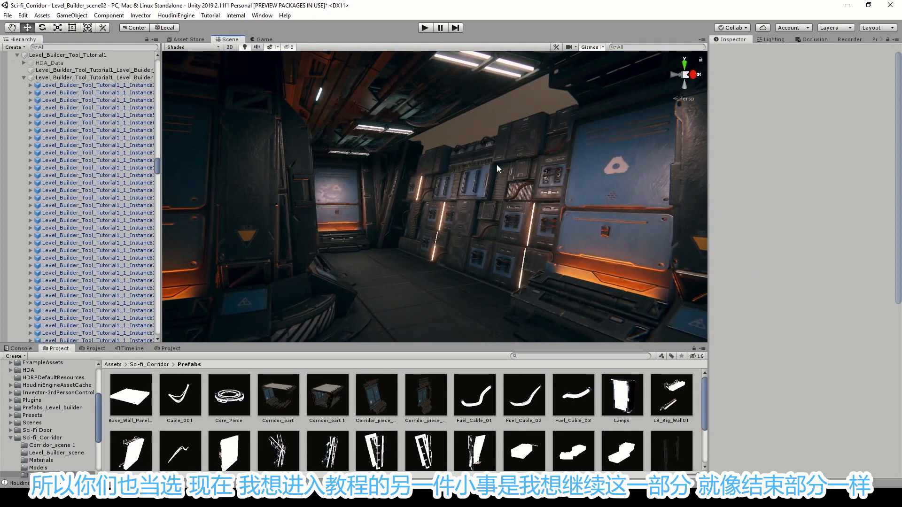
{"action": "right_click_drag", "start_coordinate": [453, 195], "coordinate": [462, 207]}
{"action": "left_click", "coordinate": [531, 279]}
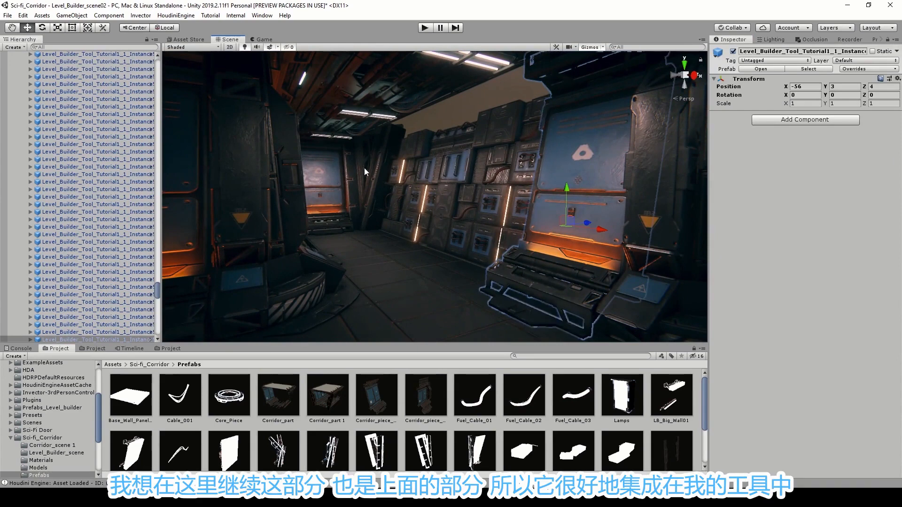
{"action": "left_click", "coordinate": [496, 89]}
{"action": "right_click_drag", "start_coordinate": [483, 102], "coordinate": [467, 109]}
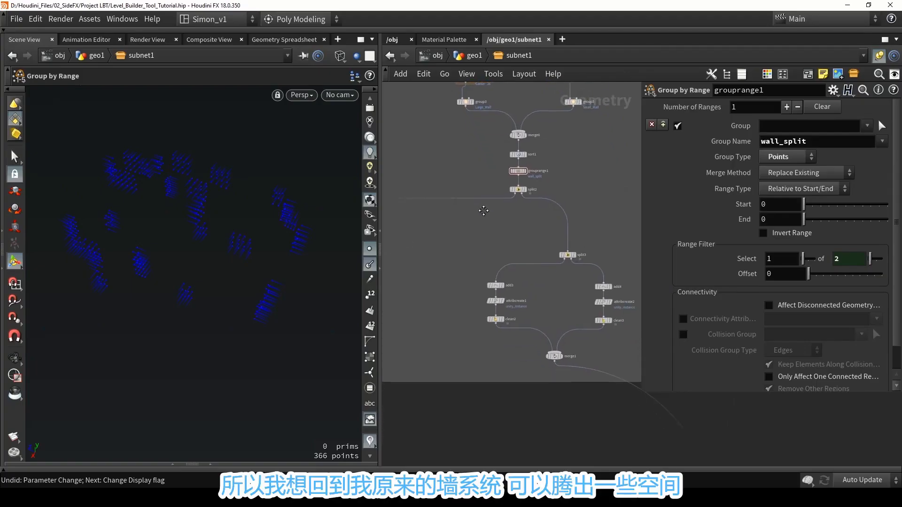
Back in Houdini, move add3, attribcreate1 and clean2 closer to the add4 branch below split3, and save the scene.
{"action": "scroll", "coordinate": [552, 237], "scroll_direction": "up", "scroll_amount": 3}
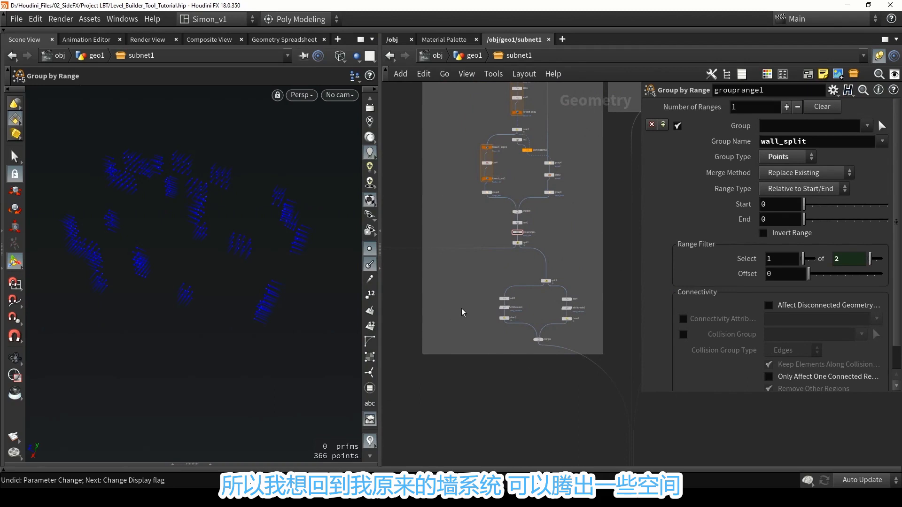
{"action": "scroll", "coordinate": [568, 330], "scroll_direction": "up", "scroll_amount": 4}
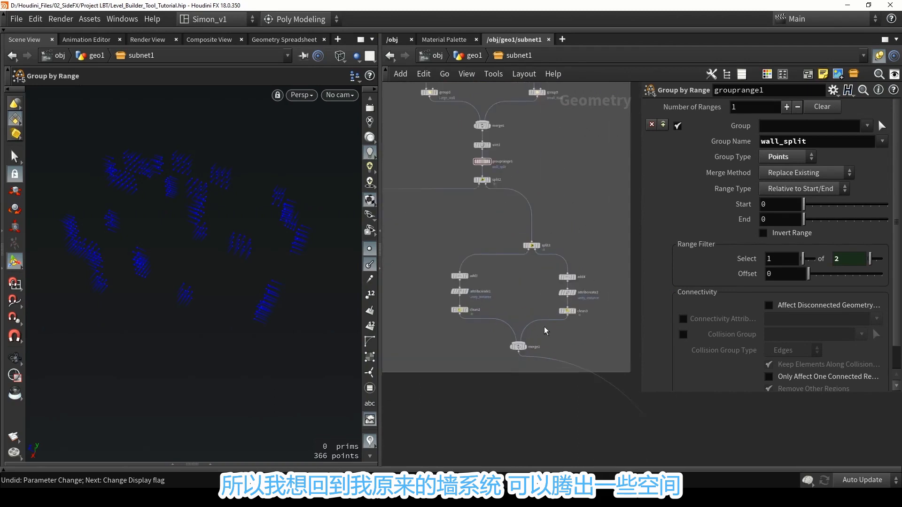
{"action": "left_click_drag", "start_coordinate": [422, 243], "coordinate": [507, 306]}
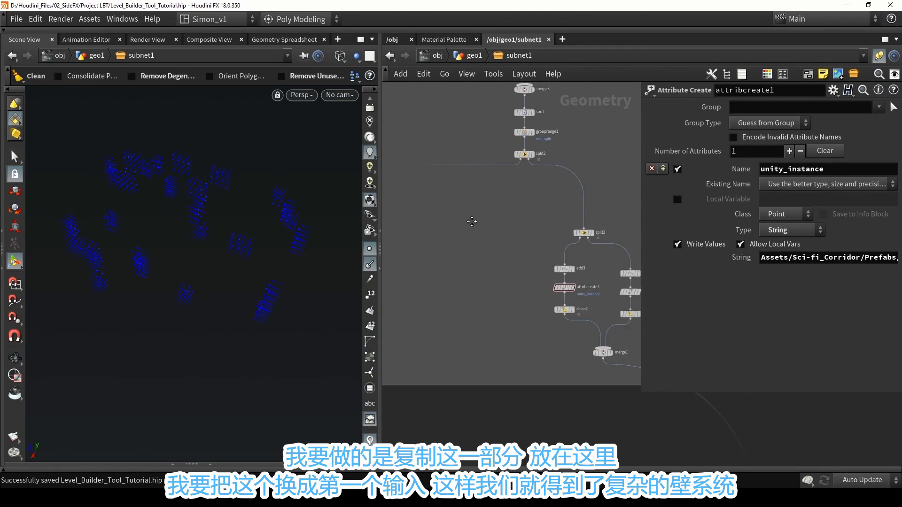
{"action": "scroll", "coordinate": [466, 228], "scroll_direction": "down", "scroll_amount": 2}
{"action": "middle_click_drag", "start_coordinate": [466, 231], "coordinate": [517, 232]}
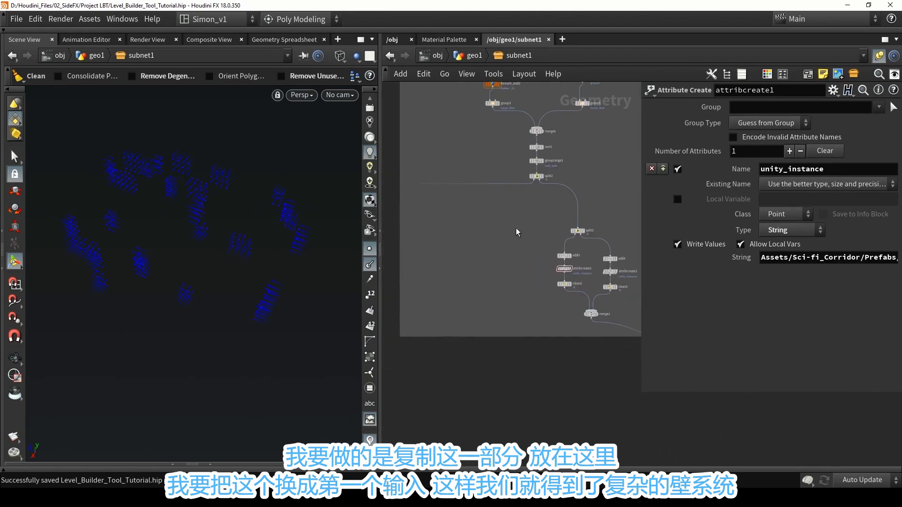
Duplicate the split3 branch with its add, attribcreate, clean and merge nodes, and wire the copied split5 to split2's first output.
{"action": "left_click_drag", "start_coordinate": [534, 219], "coordinate": [630, 329]}
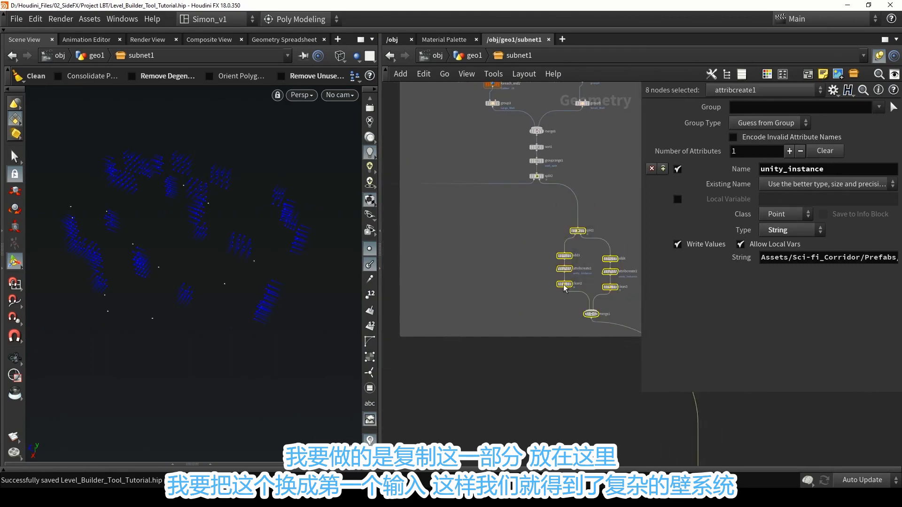
{"action": "left_click_drag", "start_coordinate": [583, 236], "coordinate": [489, 232], "text": "alt"}
{"action": "scroll", "coordinate": [522, 216], "scroll_direction": "up", "scroll_amount": 5}
{"action": "left_click", "coordinate": [521, 216]}
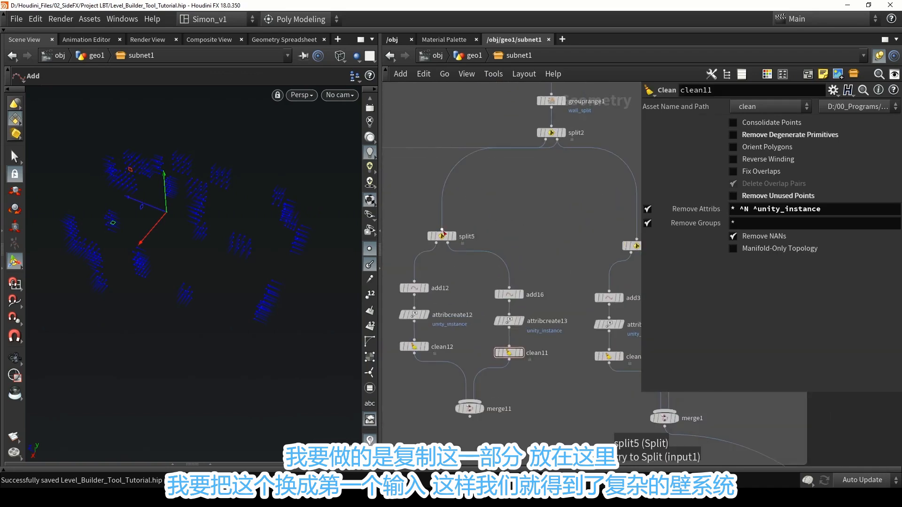
{"action": "left_click", "coordinate": [441, 231]}
{"action": "left_click", "coordinate": [547, 142]}
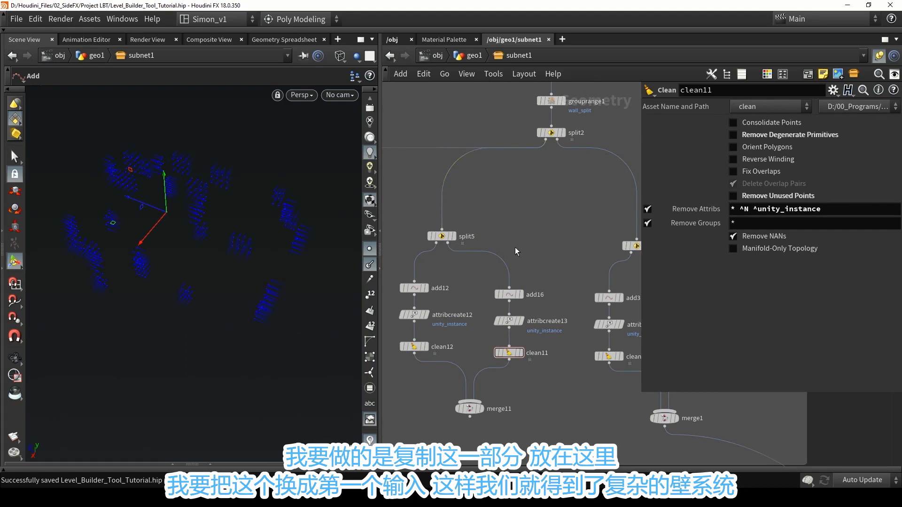
Point the unity_instance string of the copied attribcreate12 at an LB_Big_Wall prefab, and open the attribcreate13 settings.
{"action": "scroll", "coordinate": [515, 248], "scroll_direction": "down", "scroll_amount": 1}
{"action": "middle_click_drag", "start_coordinate": [515, 255], "coordinate": [534, 208]}
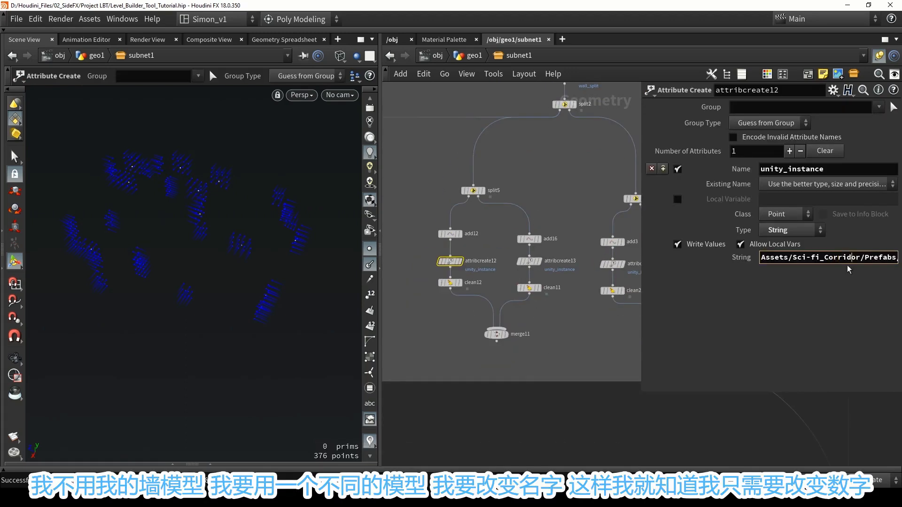
{"action": "key", "text": "Right"}
{"action": "key", "text": "Right"}
{"action": "key", "text": "Right"}
{"action": "key", "text": "Right"}
{"action": "key", "text": "Right"}
{"action": "key", "text": "Right"}
{"action": "key", "text": "Right"}
{"action": "key", "text": "Right"}
{"action": "key", "text": "Right"}
{"action": "key", "text": "Right"}
{"action": "key", "text": "Right"}
{"action": "key", "text": "Right"}
{"action": "key", "text": "Right"}
{"action": "key", "text": "Right"}
{"action": "key", "text": "Right"}
{"action": "key", "text": "Right"}
{"action": "key", "text": "Right"}
{"action": "key", "text": "Right"}
{"action": "key", "text": "Right"}
{"action": "key", "text": "Right"}
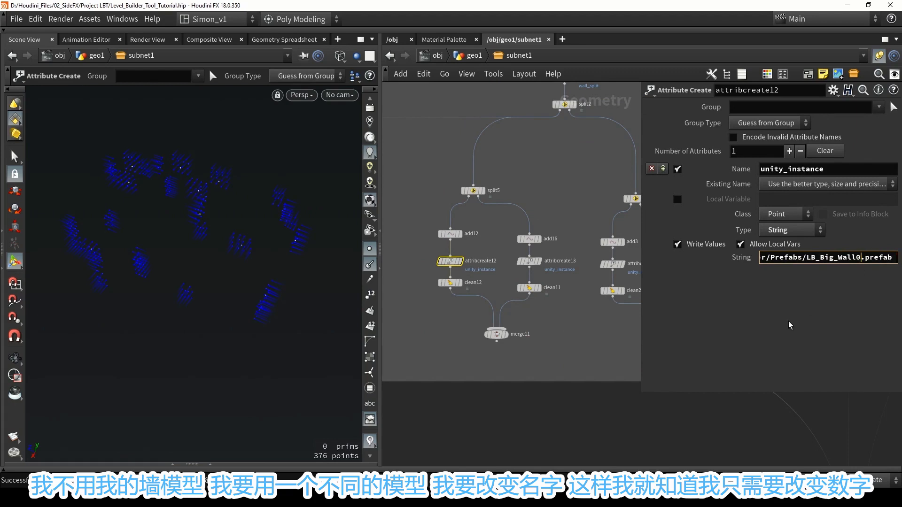
{"action": "left_click", "coordinate": [530, 261]}
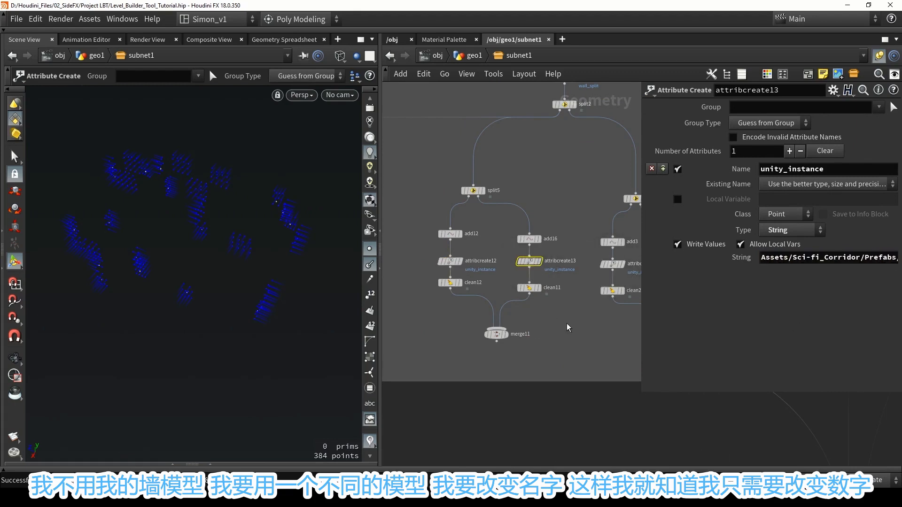
{"action": "middle_click_drag", "start_coordinate": [549, 320], "coordinate": [490, 255]}
{"action": "scroll", "coordinate": [491, 255], "scroll_direction": "down", "scroll_amount": 3}
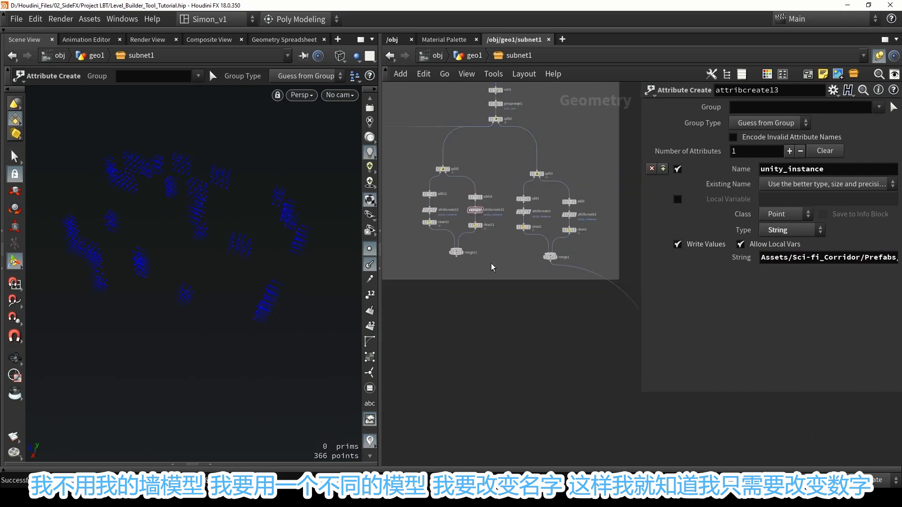
{"action": "scroll", "coordinate": [491, 265], "scroll_direction": "up", "scroll_amount": 1}
{"action": "left_click_drag", "start_coordinate": [451, 257], "coordinate": [555, 294]}
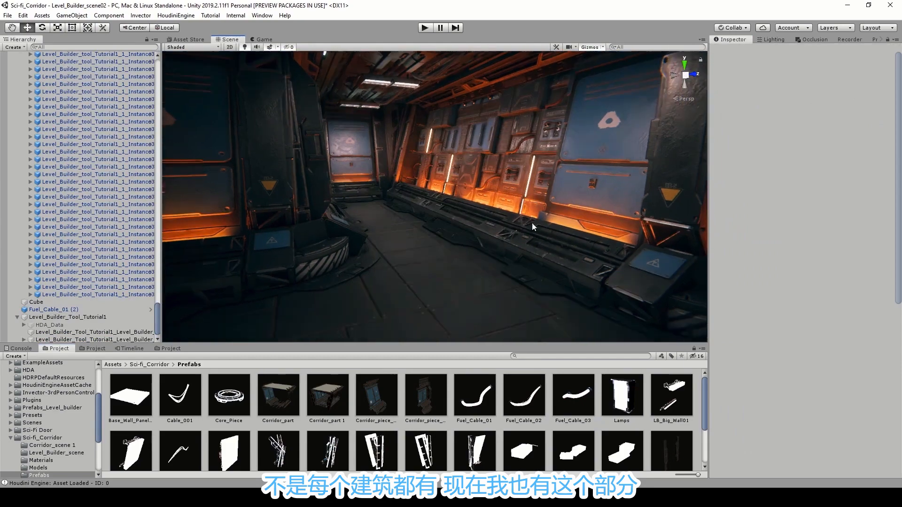
In Unity, examine the big wall model's top and bottom parts, the blue half panel, and how the walls blend into the corridor.
{"action": "right_click_drag", "start_coordinate": [532, 225], "coordinate": [472, 181]}
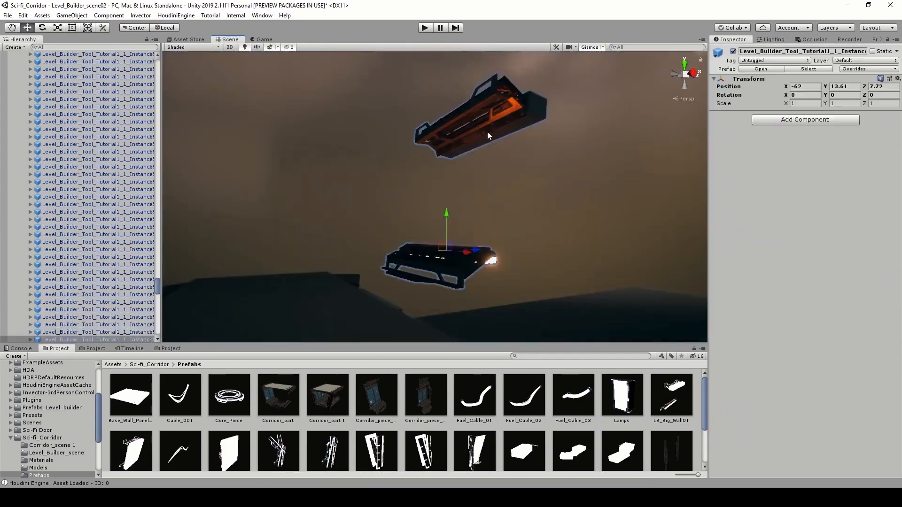
{"action": "right_click_drag", "start_coordinate": [487, 132], "coordinate": [473, 191]}
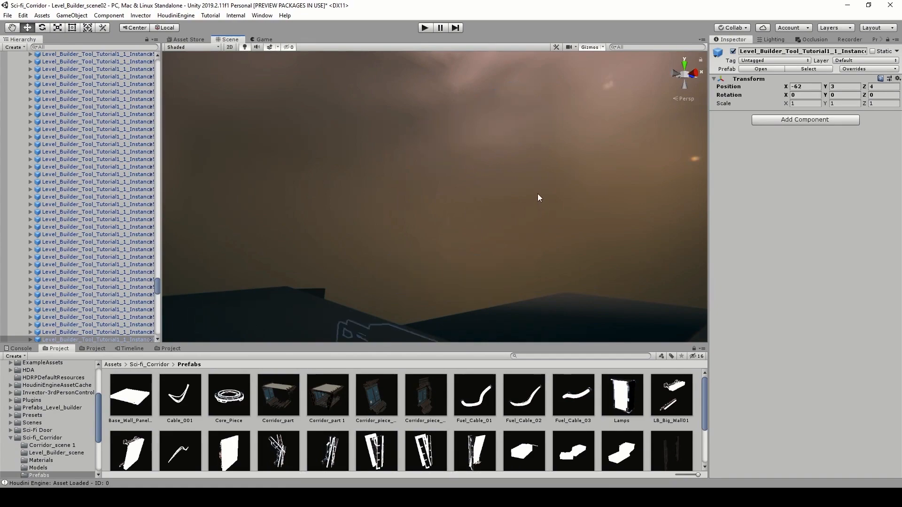
{"action": "mouse_move", "coordinate": [538, 196]}
{"action": "right_mouse_down"}
{"action": "mouse_move", "coordinate": [513, 258]}
{"action": "mouse_move", "coordinate": [513, 215]}
{"action": "mouse_move", "coordinate": [550, 205]}
{"action": "right_mouse_up"}
{"action": "left_click", "coordinate": [550, 205]}
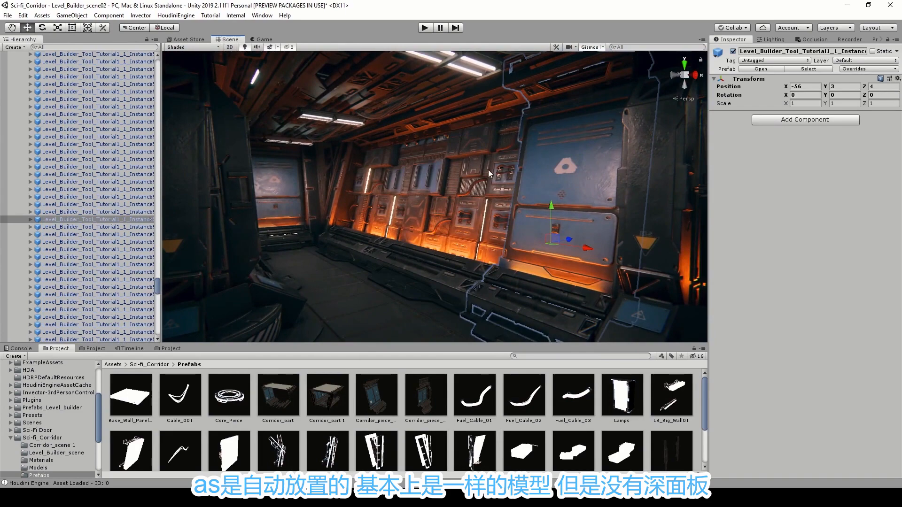
{"action": "left_click", "coordinate": [561, 213]}
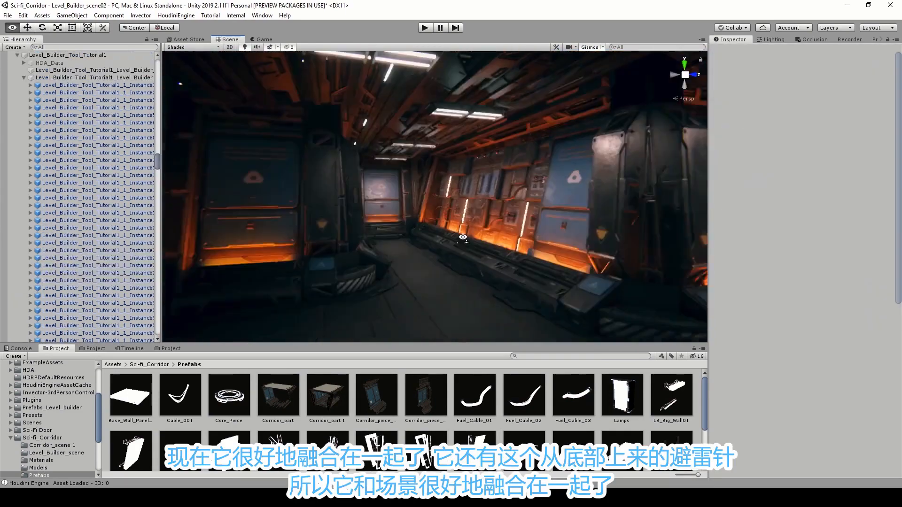
{"action": "key", "text": "w"}
{"action": "right_click_drag", "start_coordinate": [462, 237], "coordinate": [443, 271]}
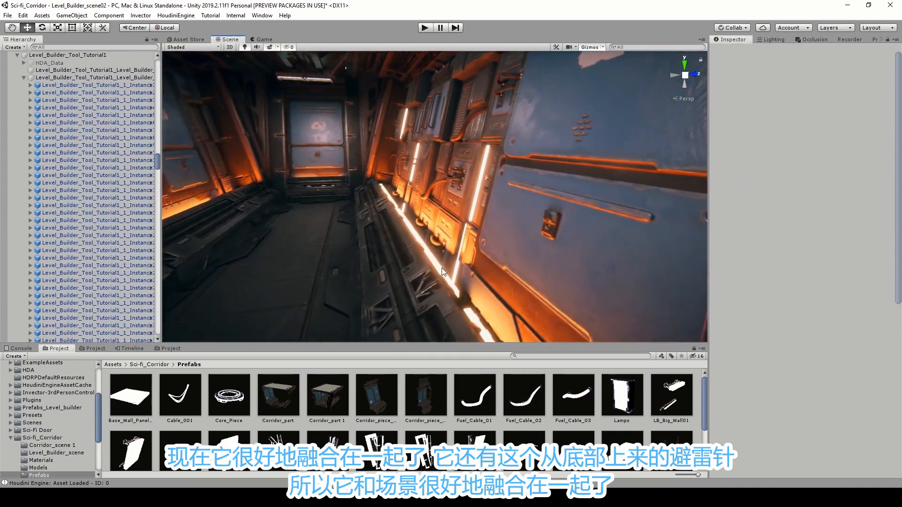
{"action": "right_click_drag", "start_coordinate": [441, 203], "coordinate": [441, 255]}
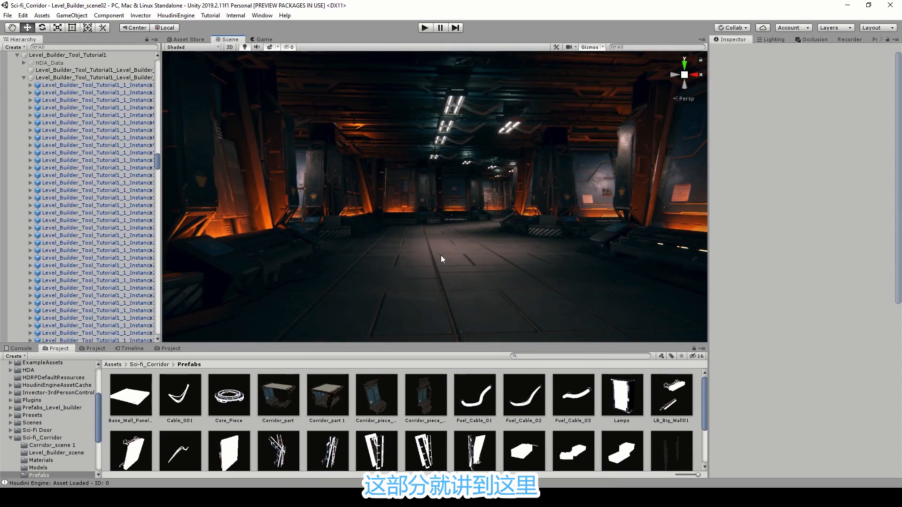